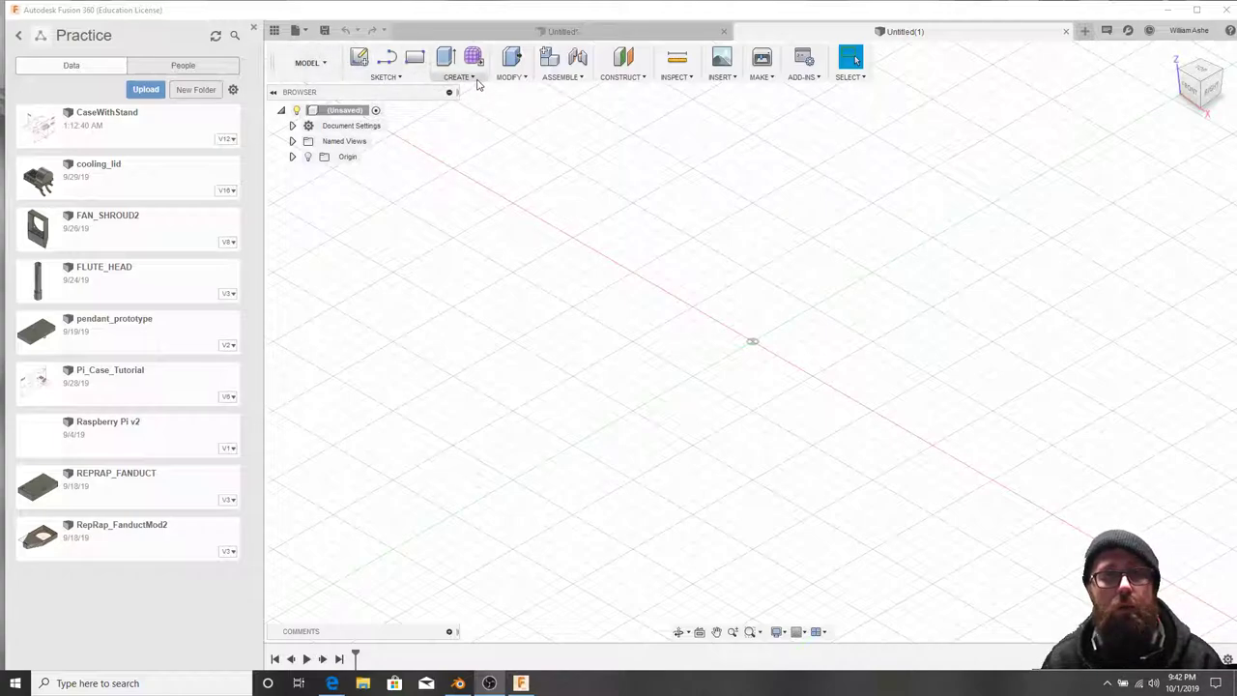
Create a 50 x 50 x 50 mm box as a new body on the horizontal plane, with its first corner at the origin.
left_click(473, 78)
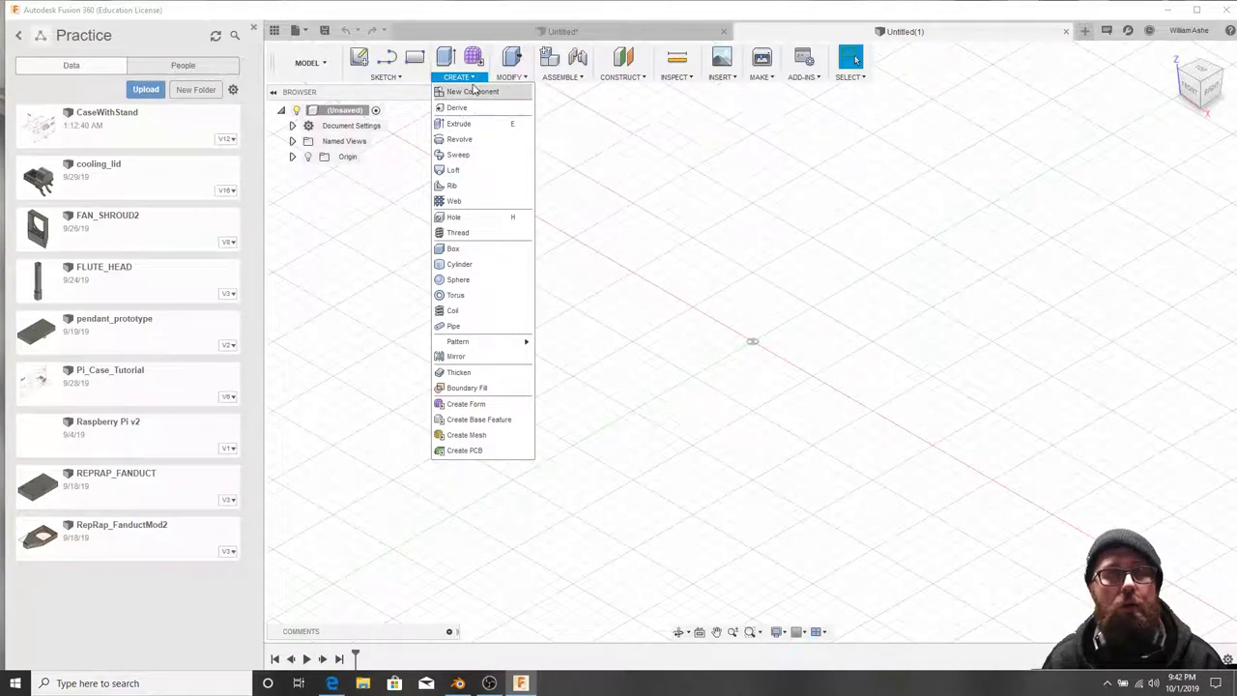
left_click(387, 77)
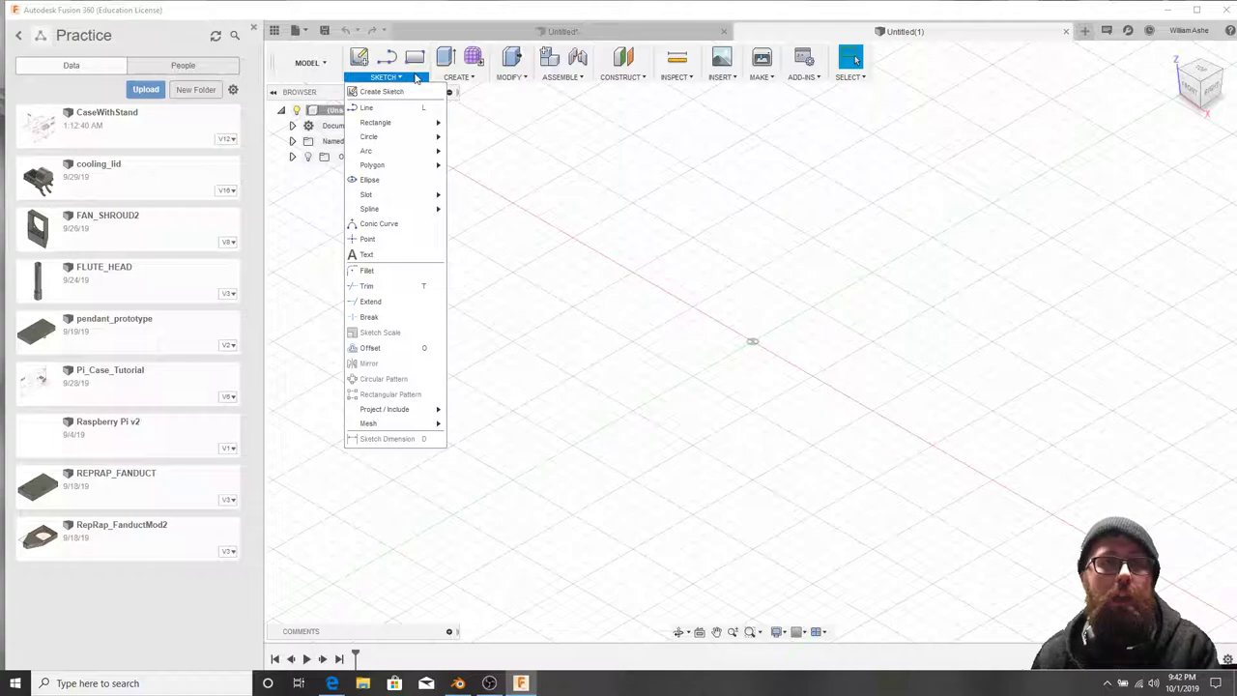
left_click(447, 79)
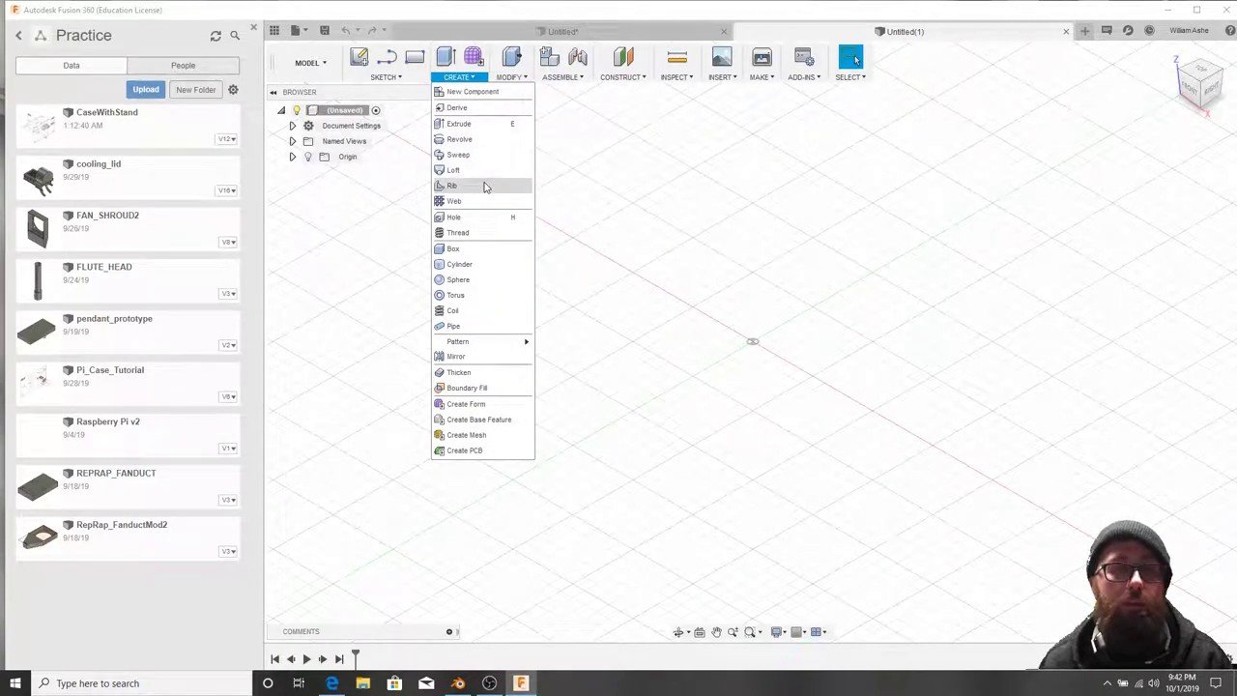
left_click(454, 249)
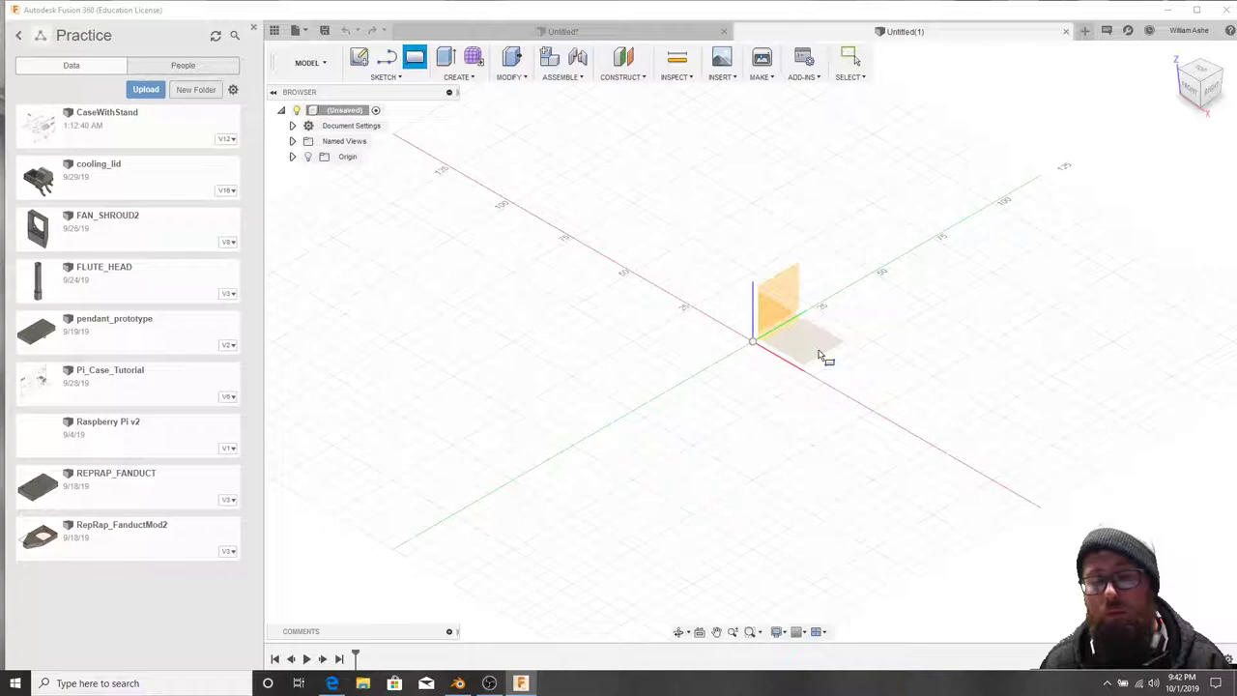
left_click(821, 355)
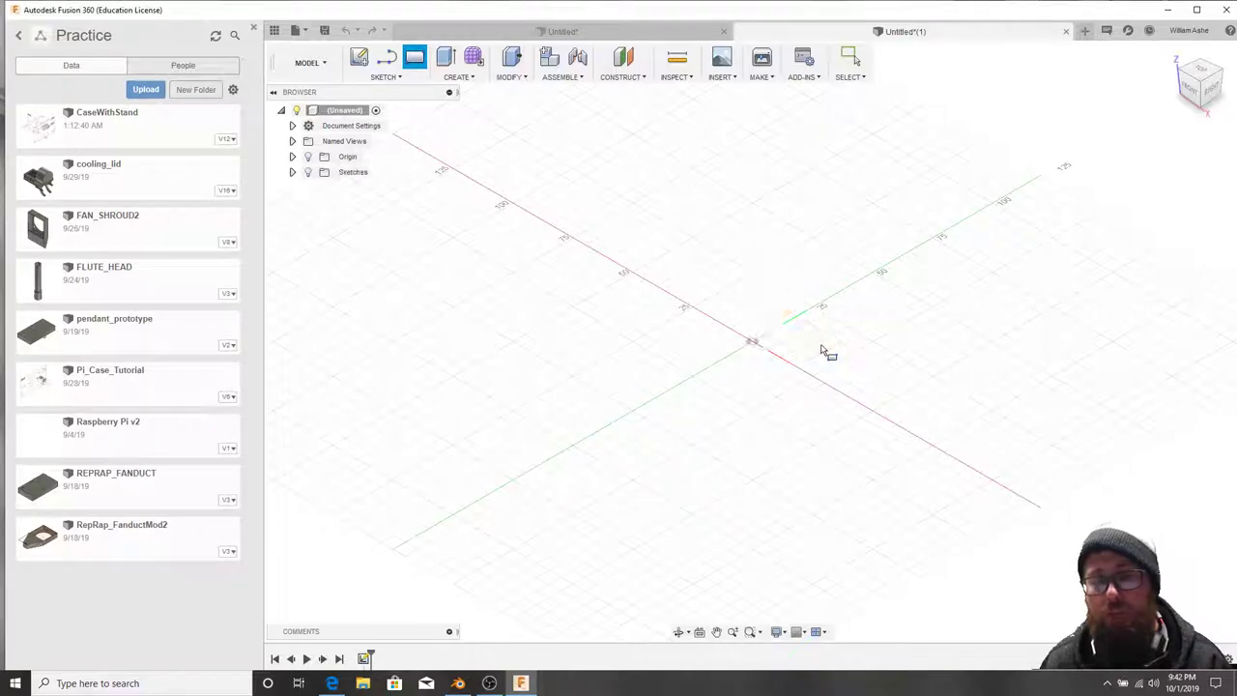
left_click(753, 344)
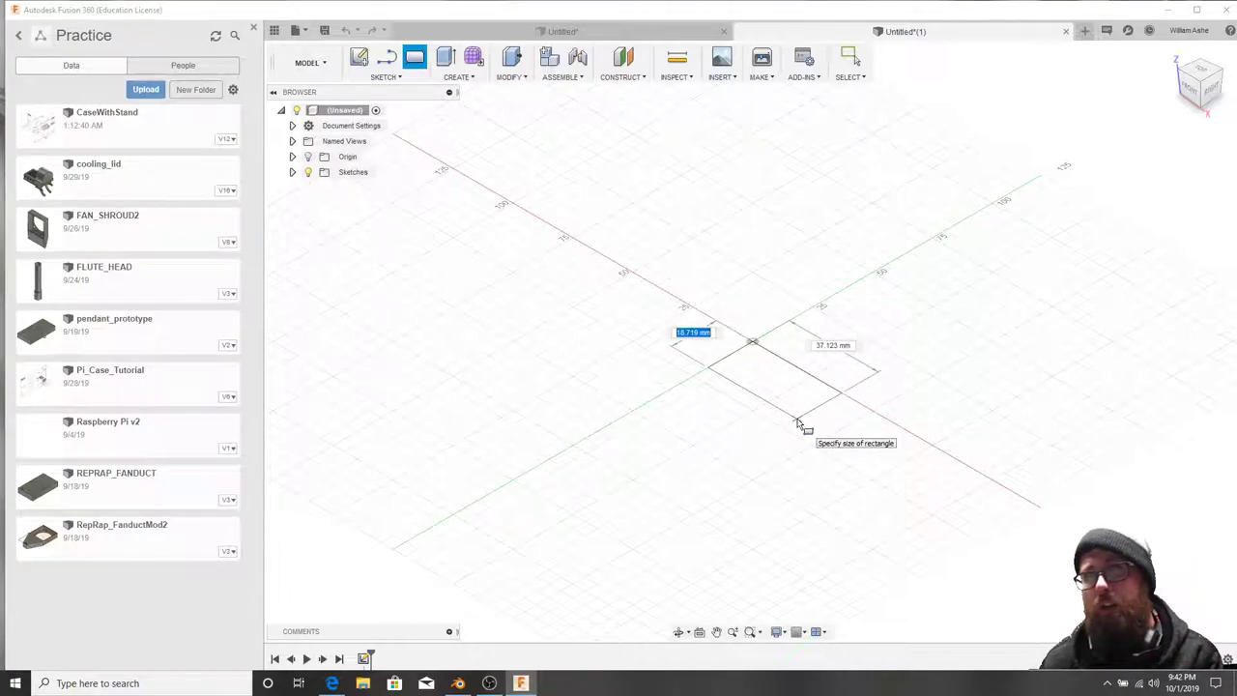
type("50")
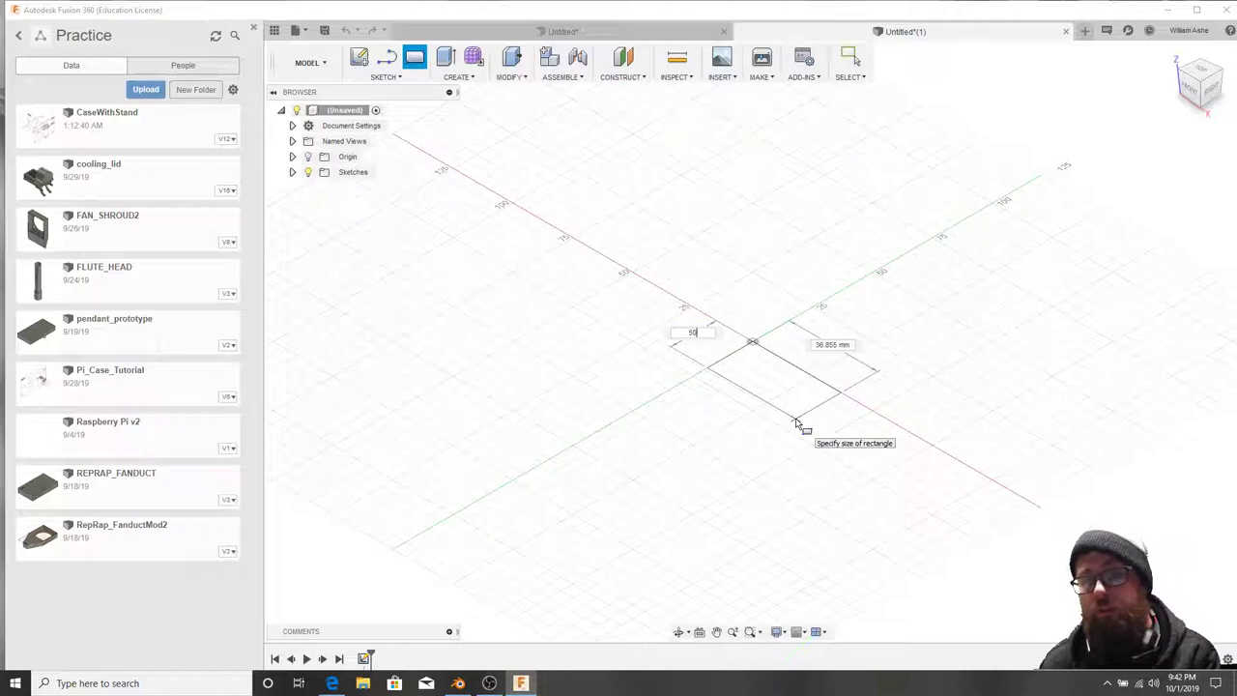
key("Tab")
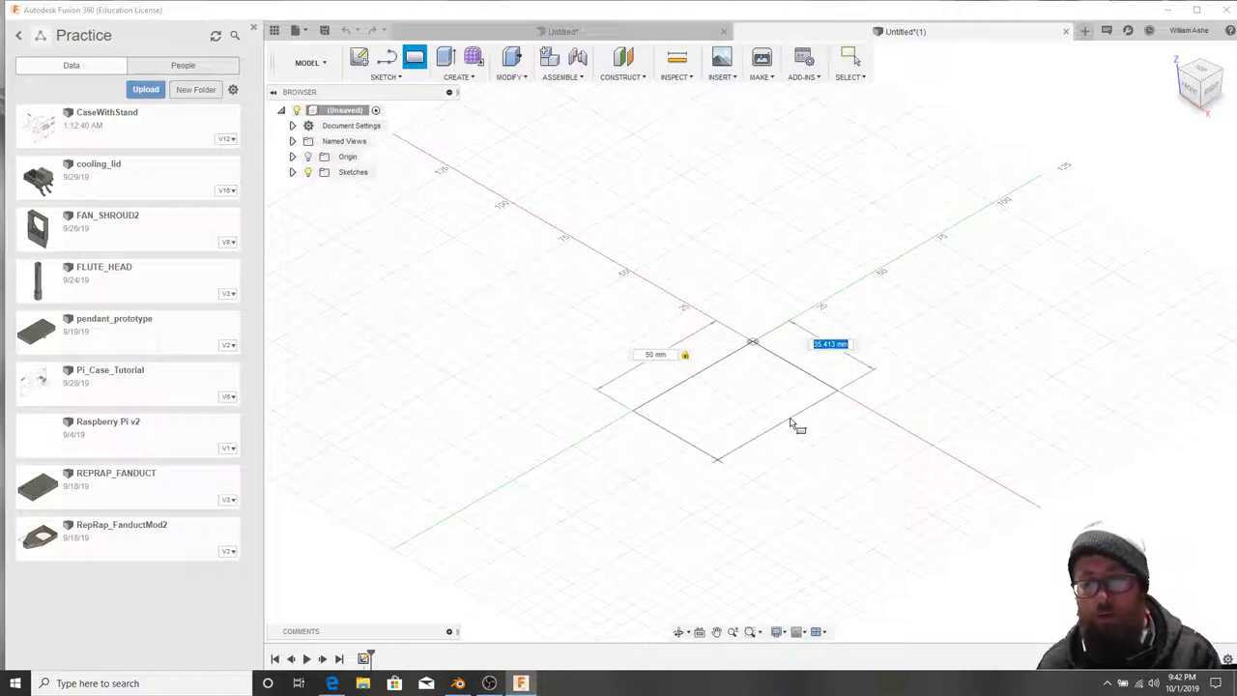
type("50")
key("Tab")
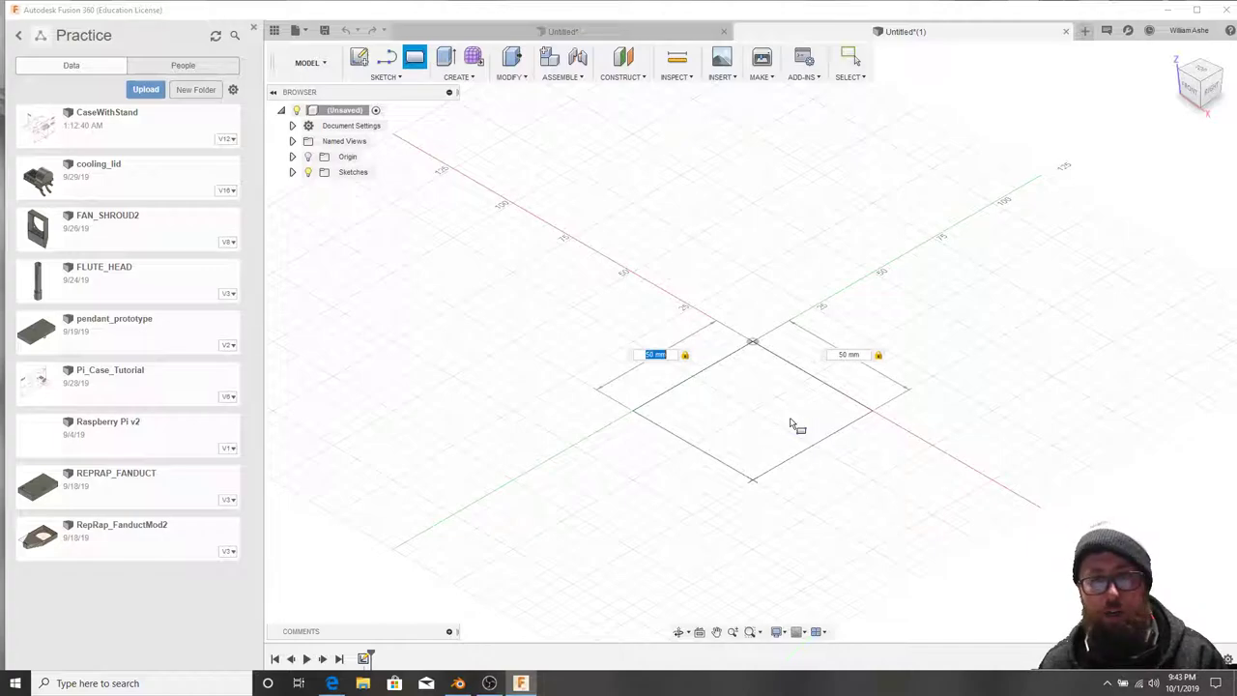
key("Return")
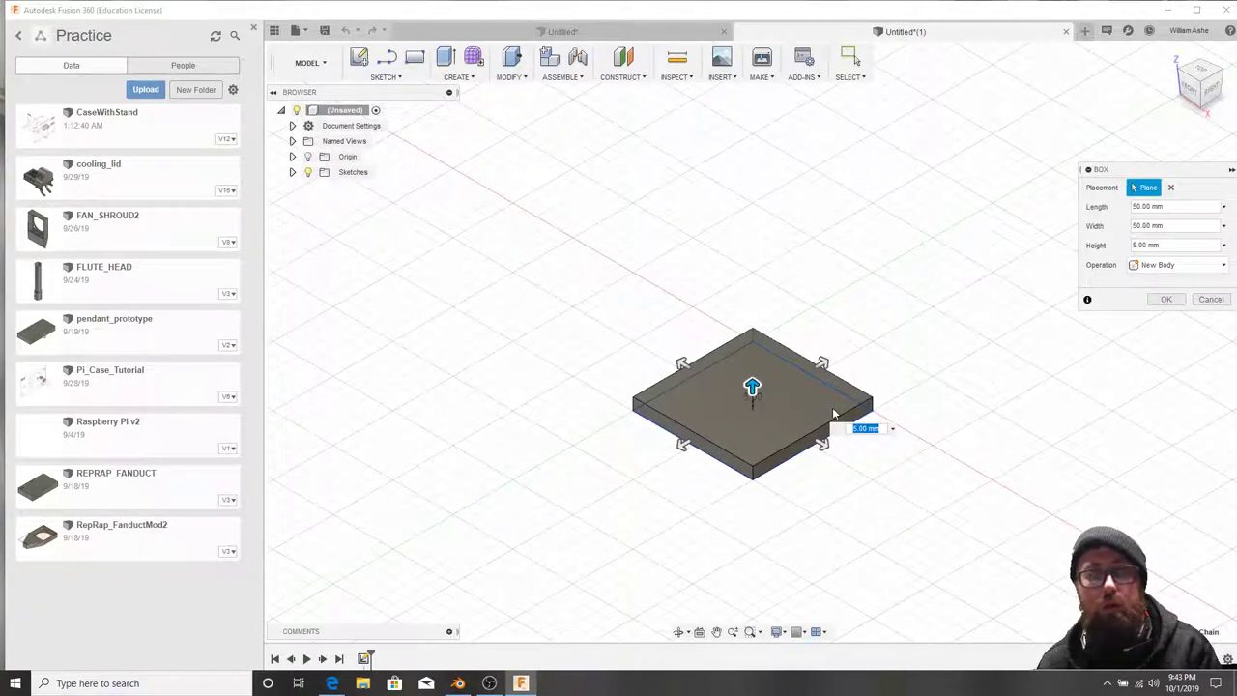
type("50")
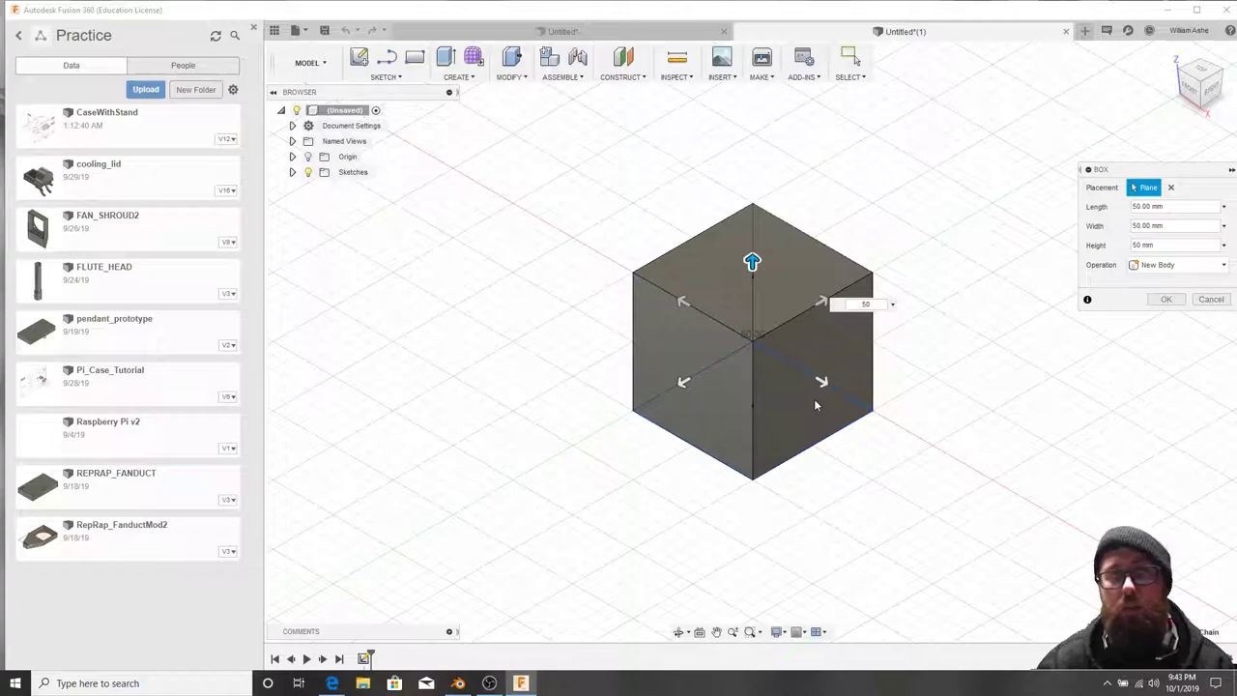
key("Return")
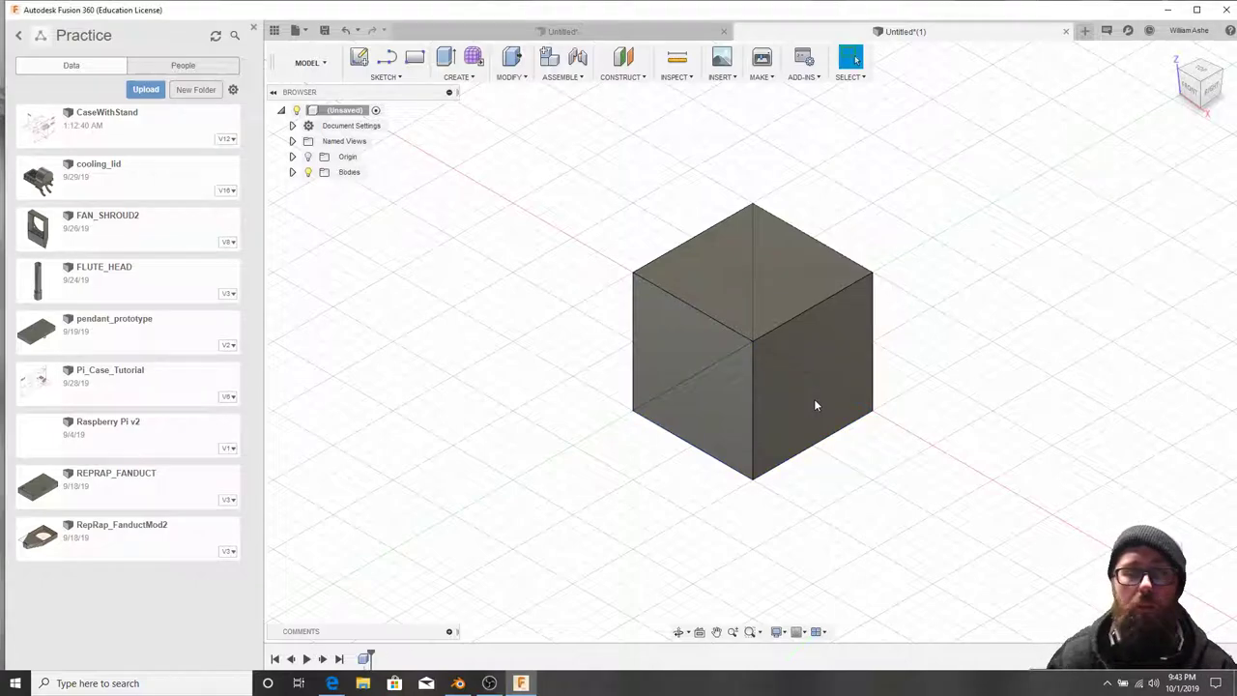
Expand the Bodies folder and examine the cube up close and from several viewing angles.
left_click(293, 172)
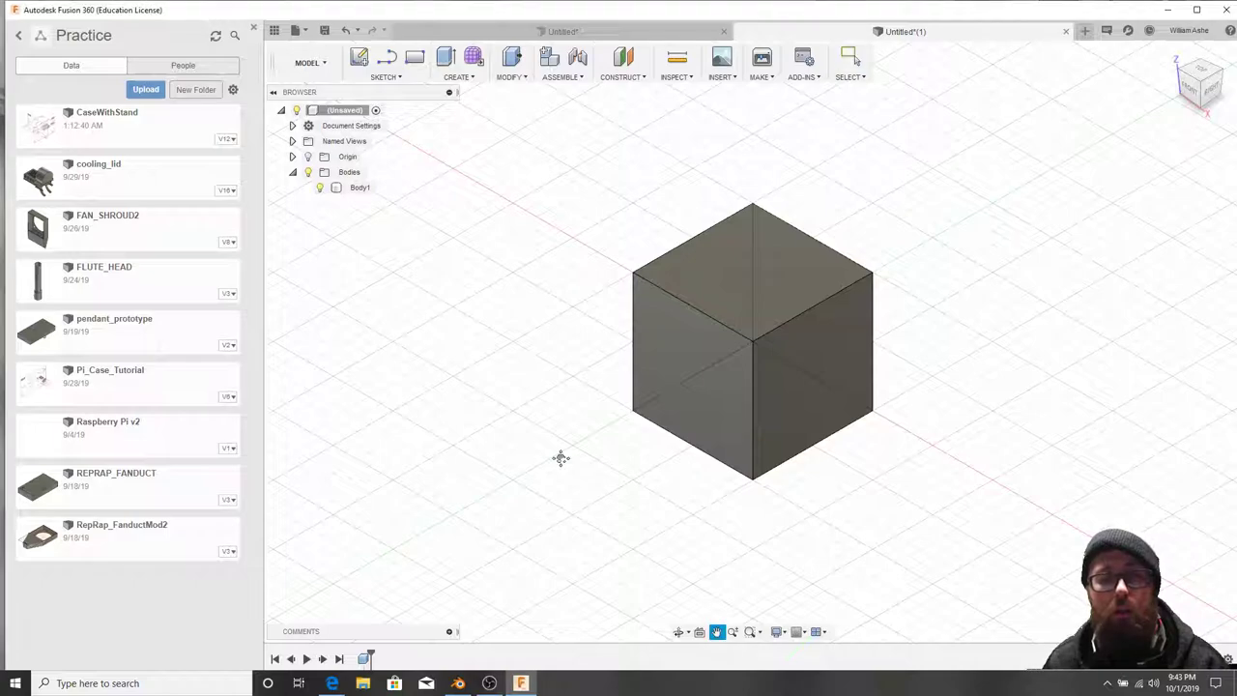
middle_click_drag(561, 458, 447, 376)
middle_click_drag(742, 324, 711, 409)
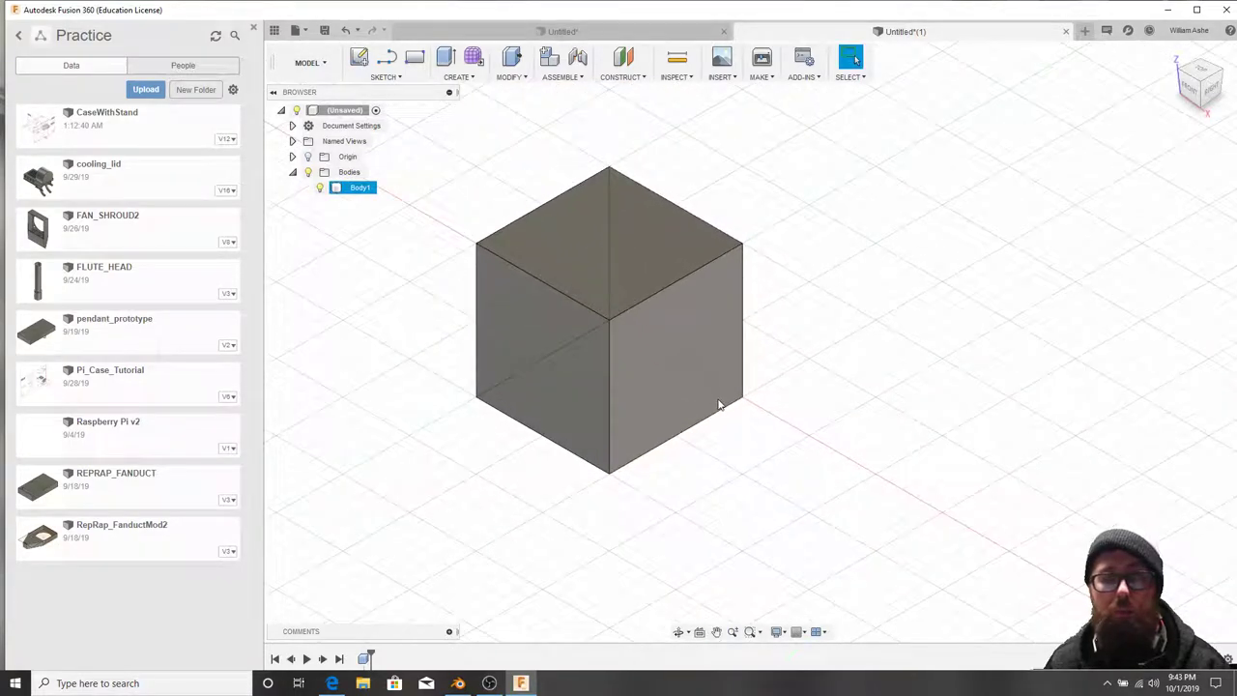
scroll(707, 388, "up", 5)
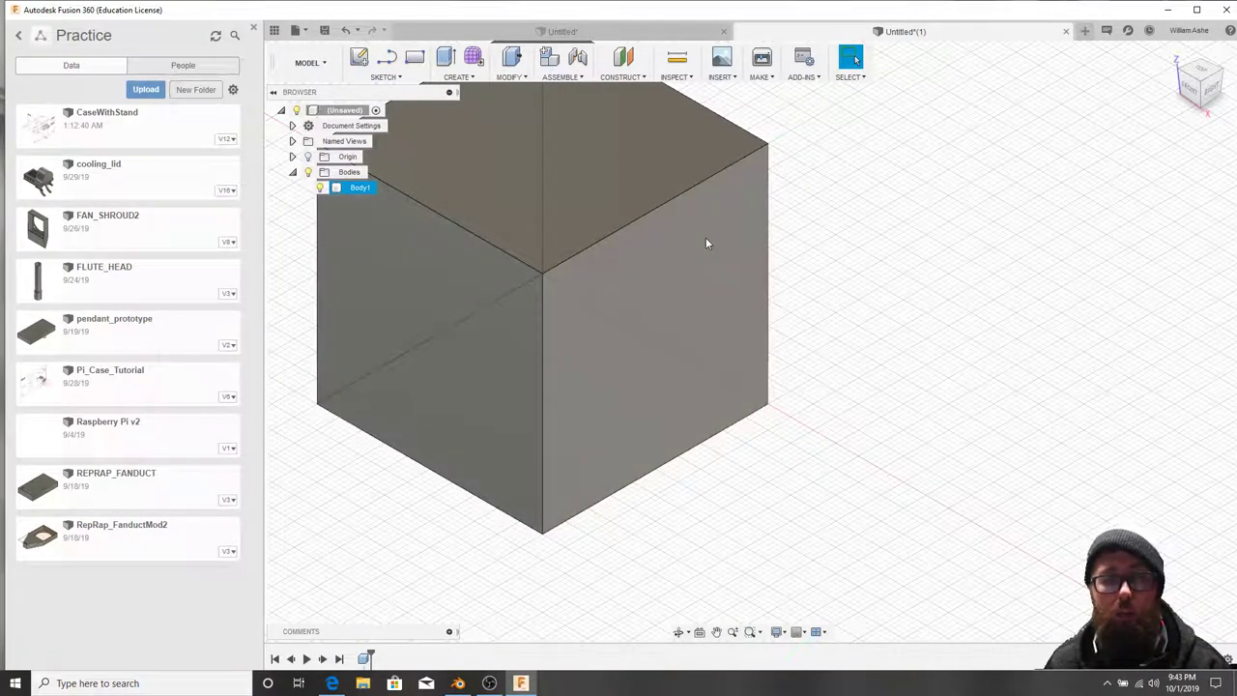
middle_click_drag(710, 261, 784, 298)
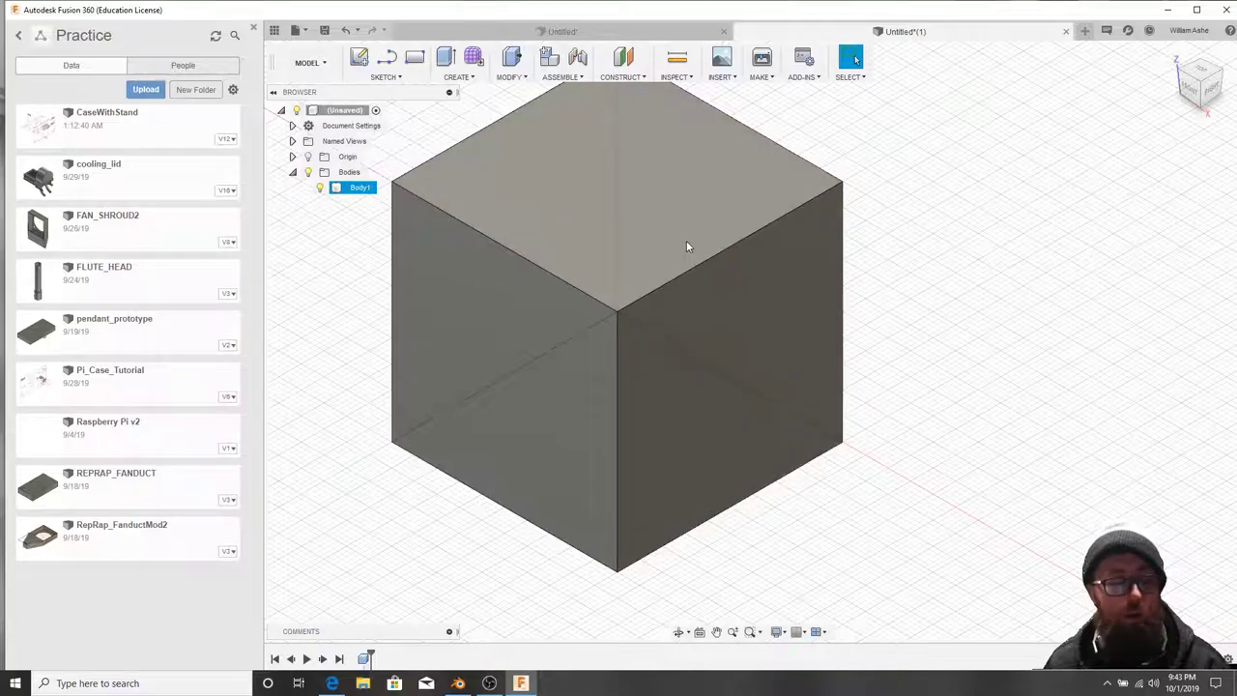
middle_click_drag(661, 239, 611, 332, "shift")
middle_click_drag(684, 296, 632, 286, "shift")
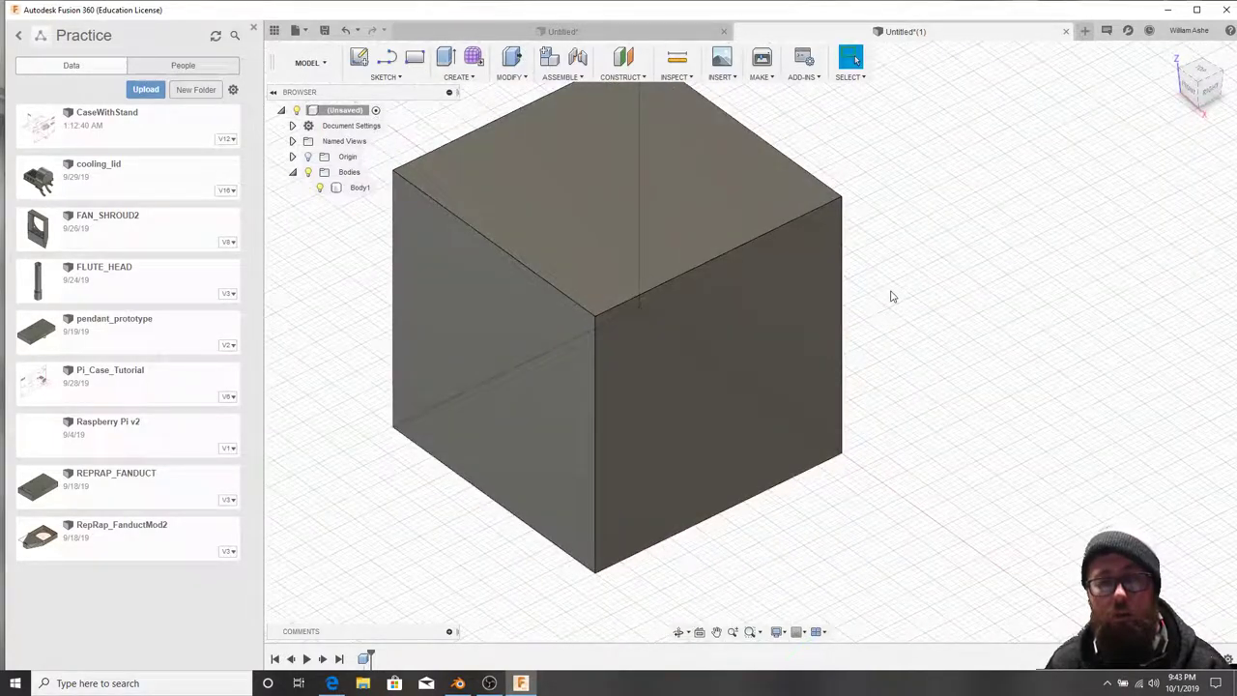
right_click(724, 315)
left_click(944, 244)
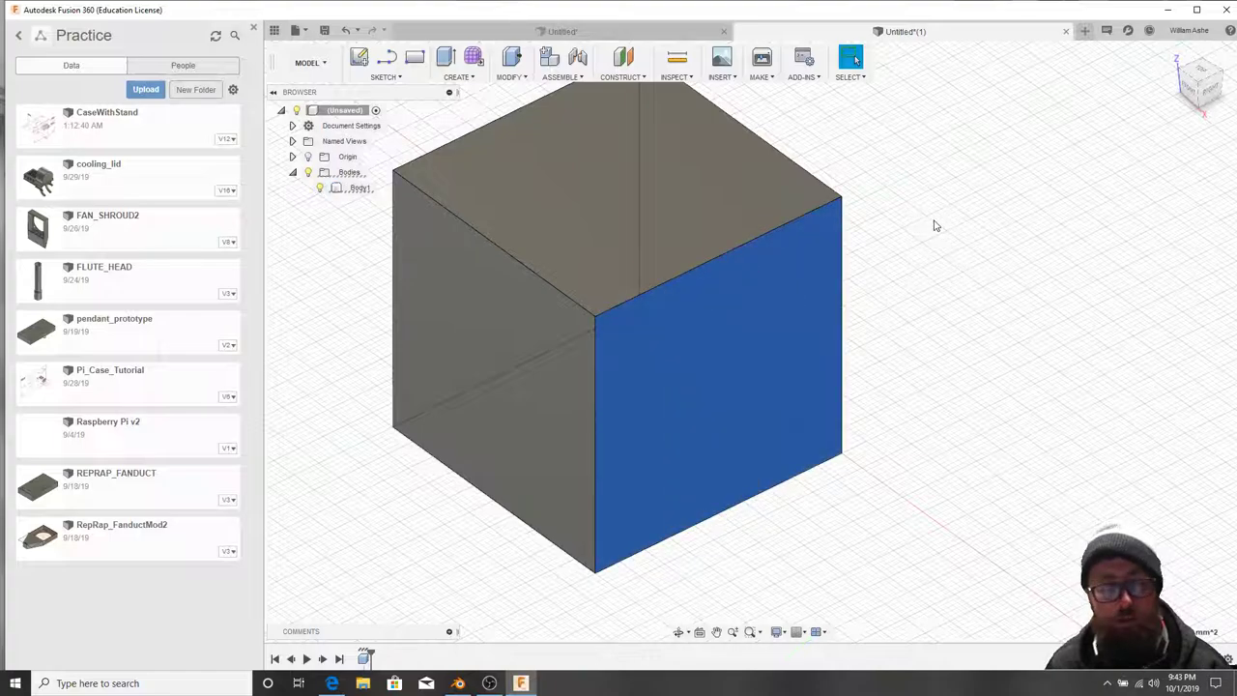
left_click(933, 222)
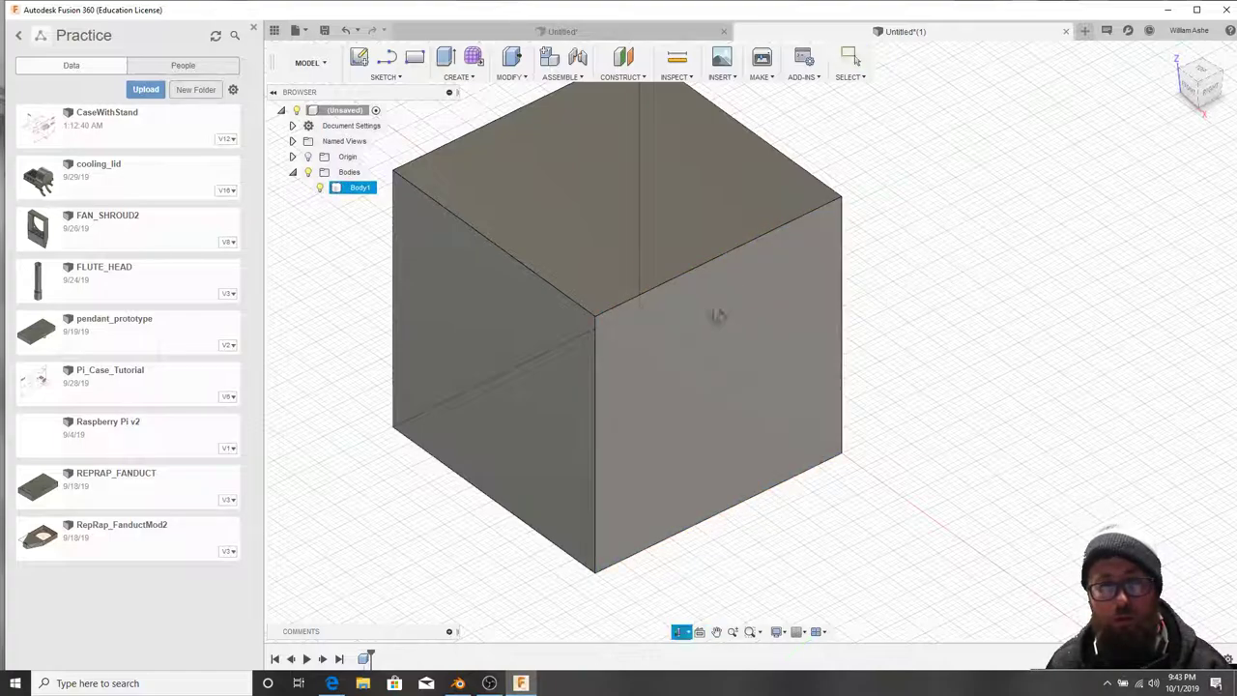
key("alt+shift")
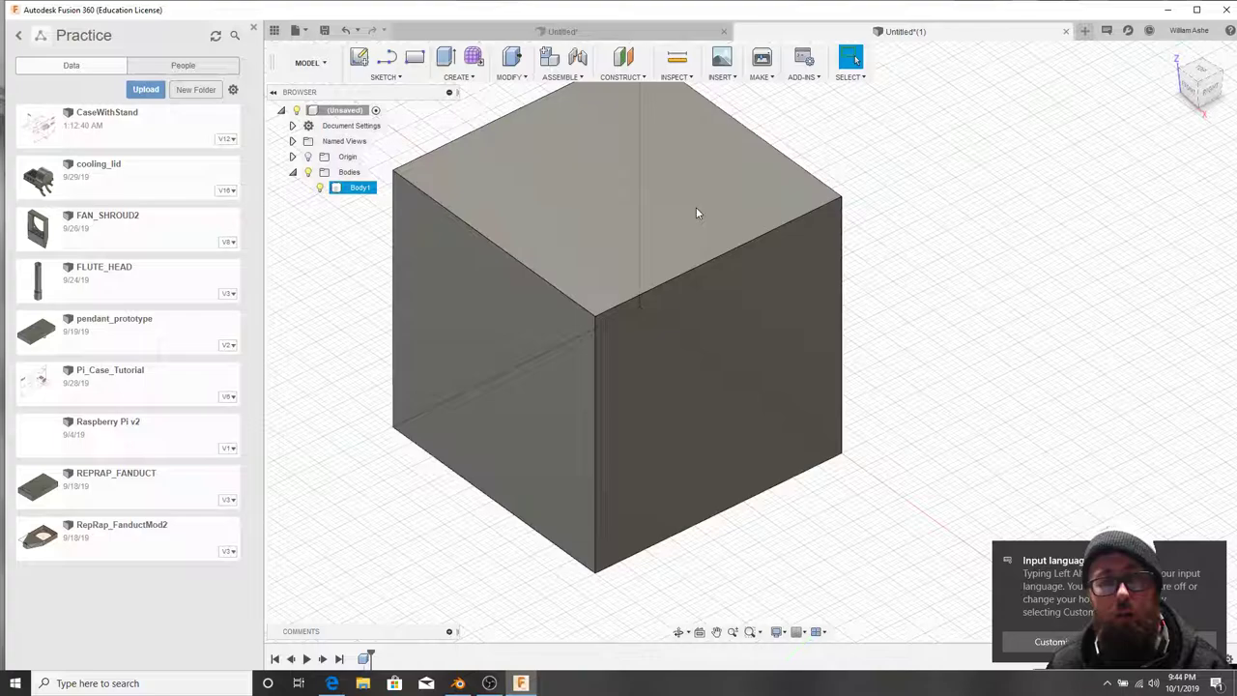
key("Escape")
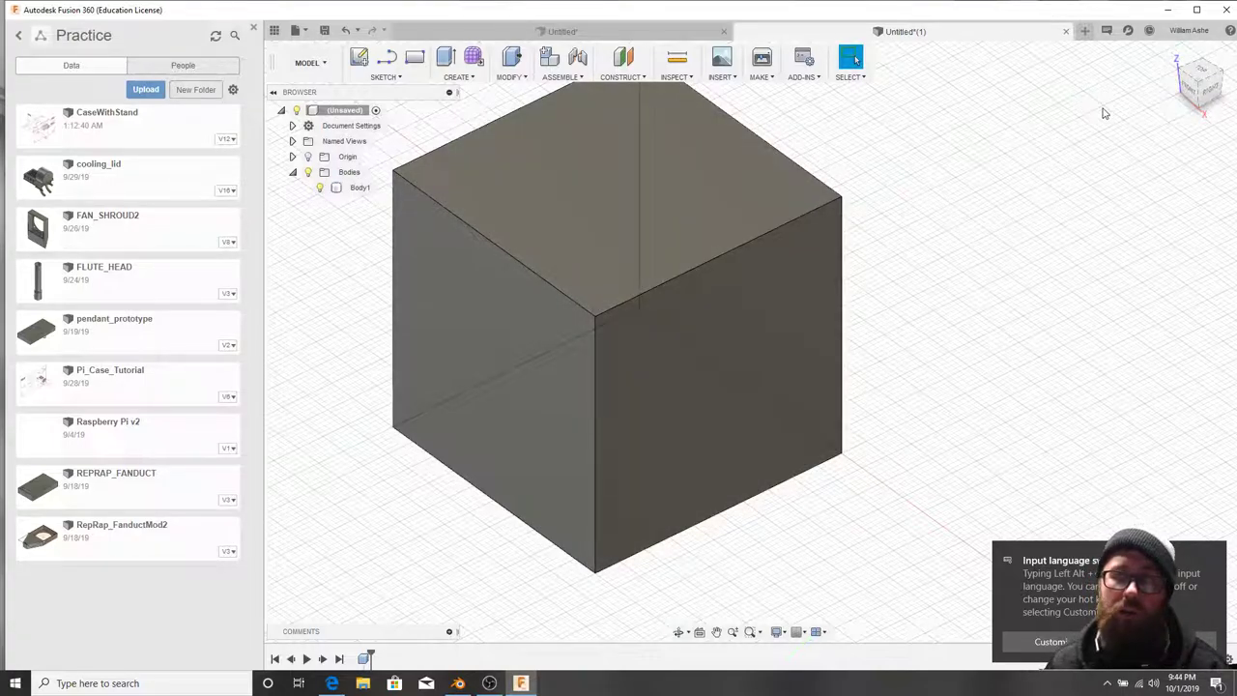
key("F4")
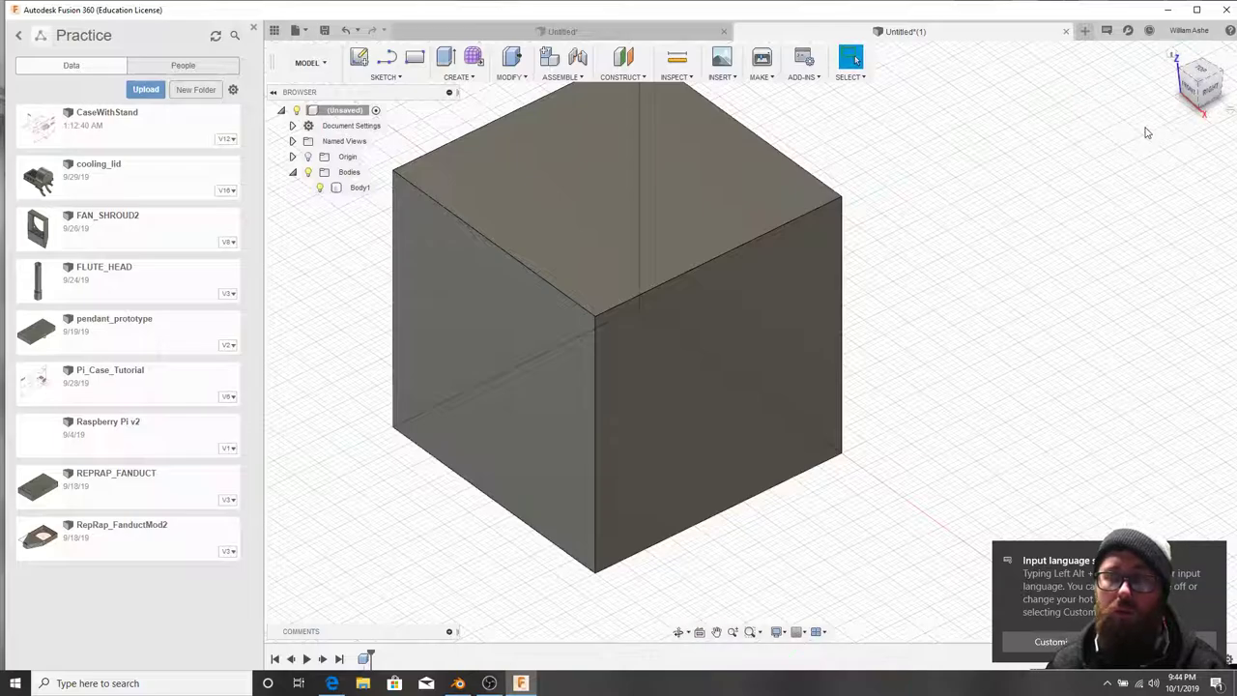
middle_click_drag(1174, 112, 1008, 202)
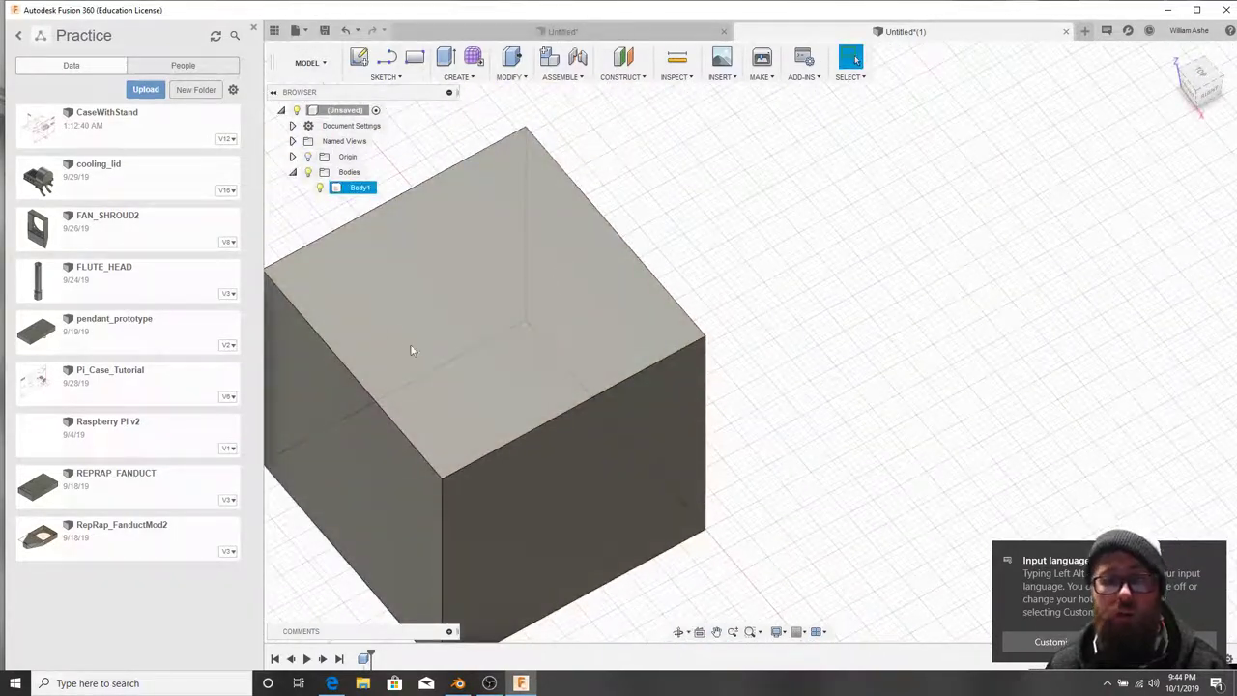
middle_click(482, 302, "shift")
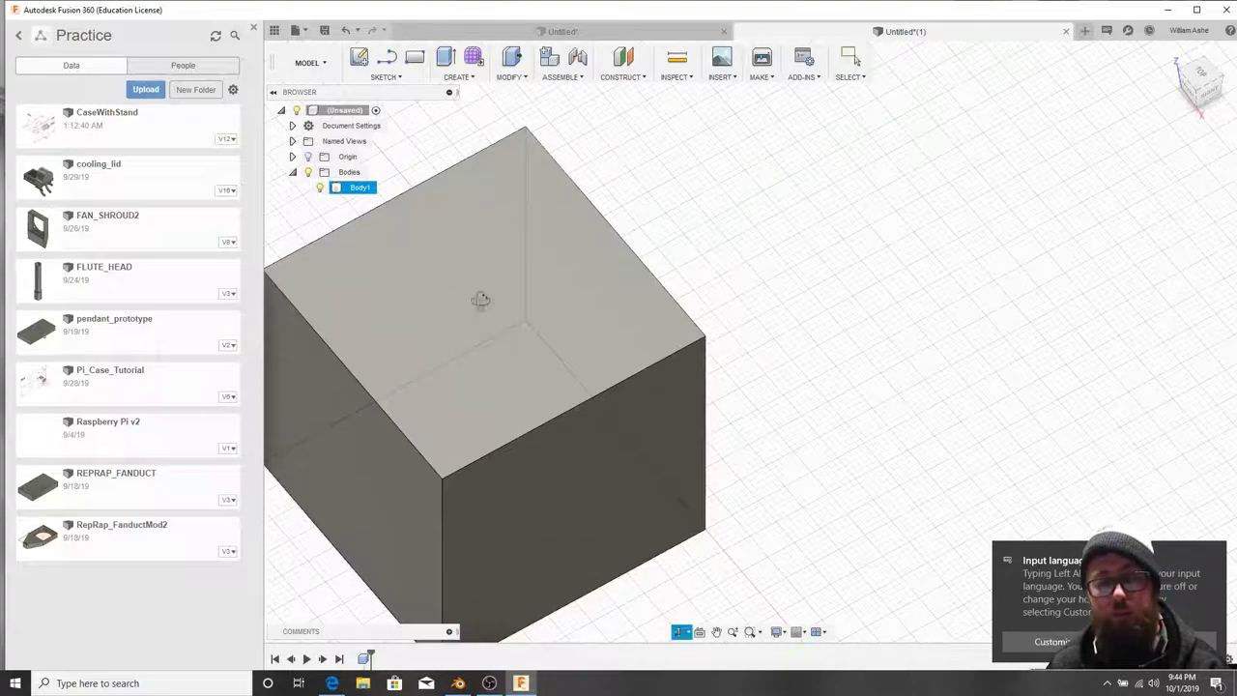
middle_click_drag(815, 359, 1091, 259)
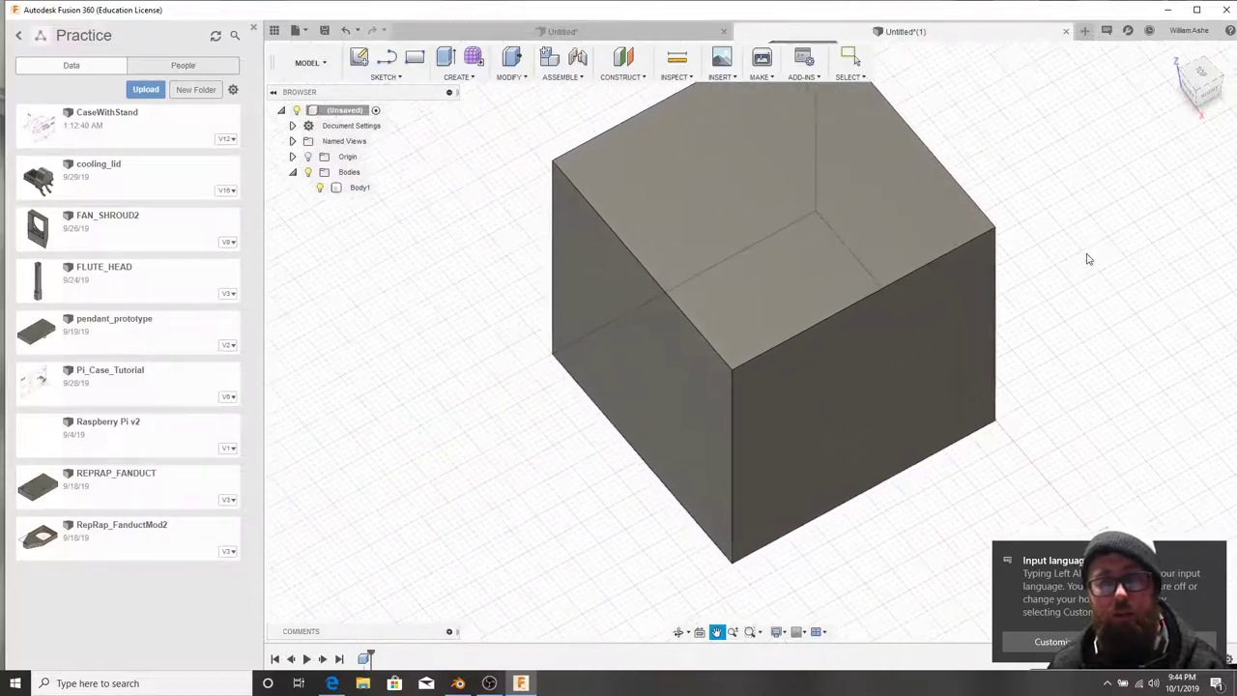
middle_click_drag(859, 318, 807, 335)
middle_click_drag(719, 211, 452, 266, "shift")
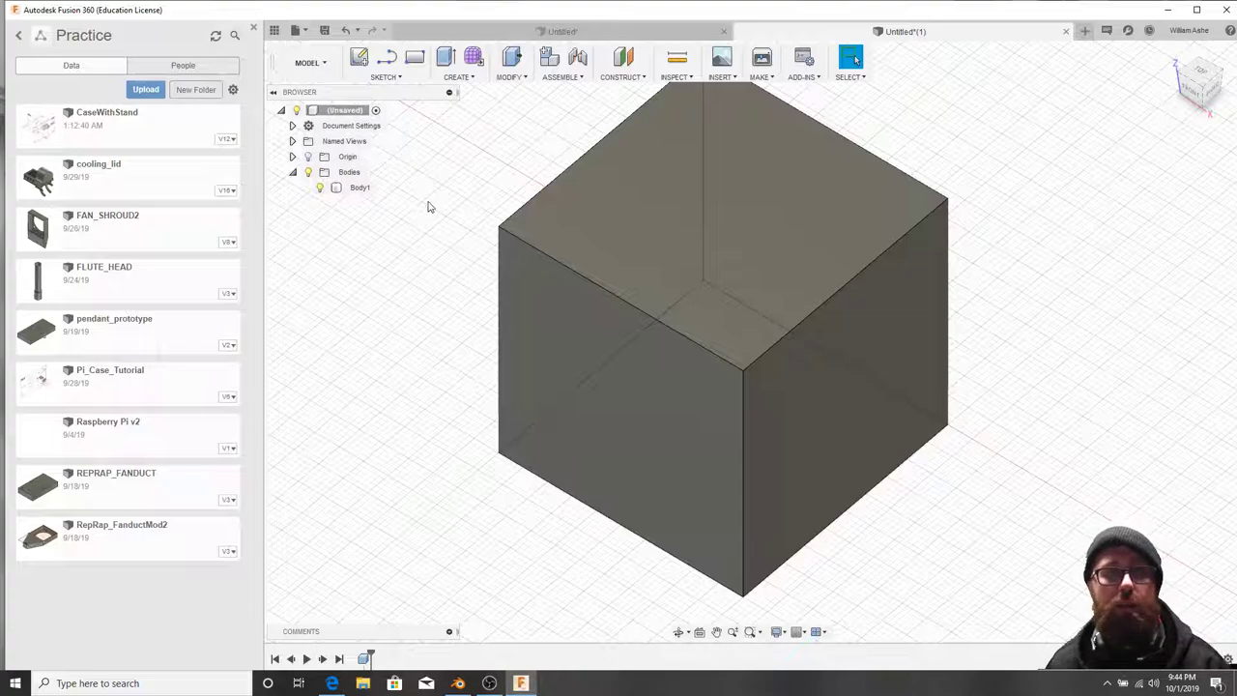
middle_click_drag(744, 382, 801, 348)
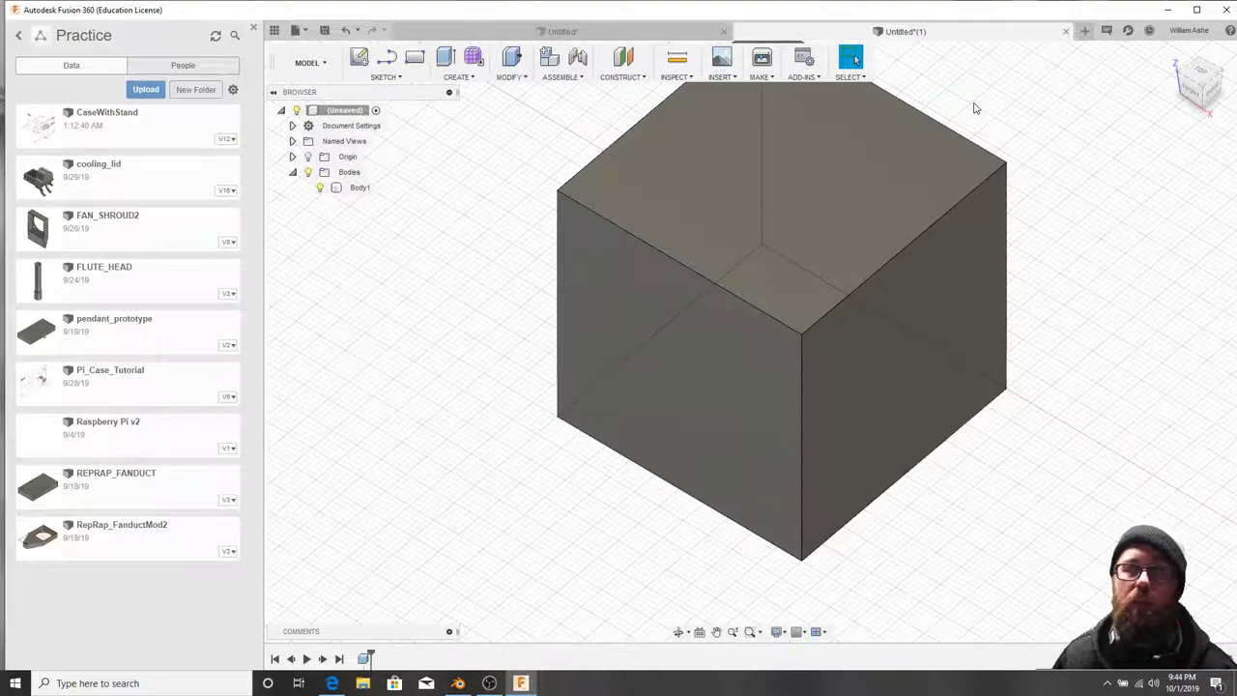
Start a new sketch on the cube's front face.
left_click(1193, 97)
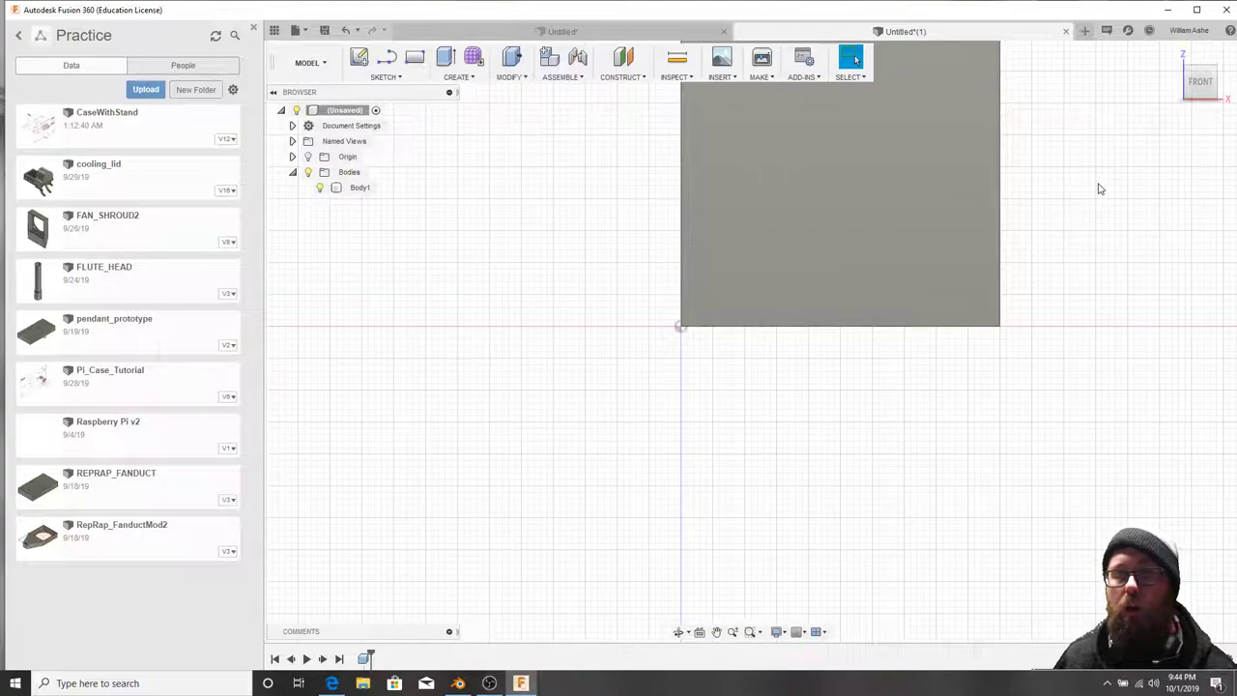
middle_click_drag(1099, 188, 924, 394)
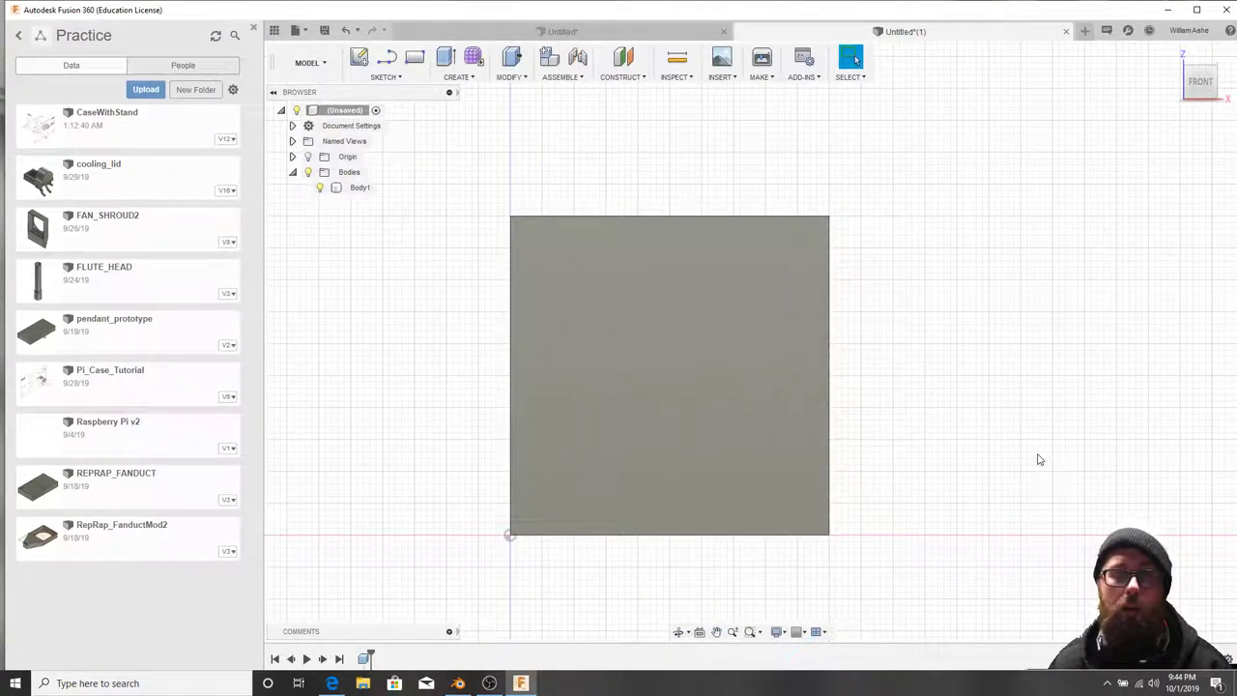
middle_click_drag(1039, 460, 1042, 423)
scroll(1042, 426, "up", 2)
left_click(718, 197)
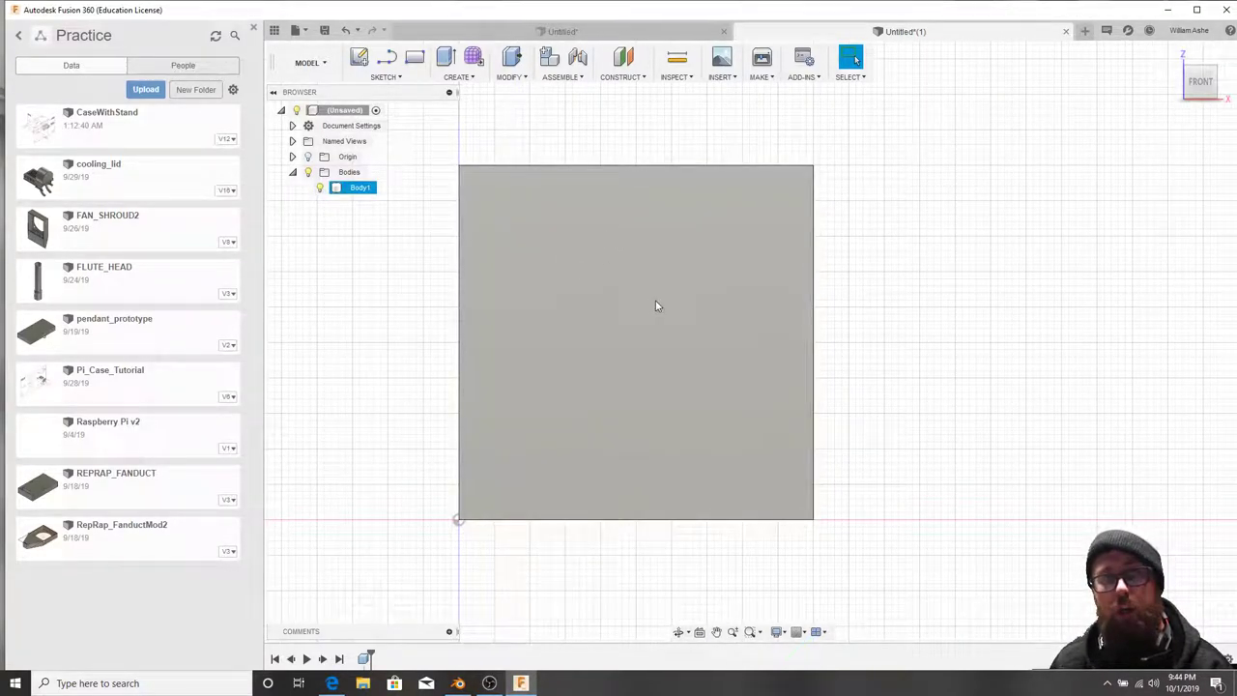
key("Escape")
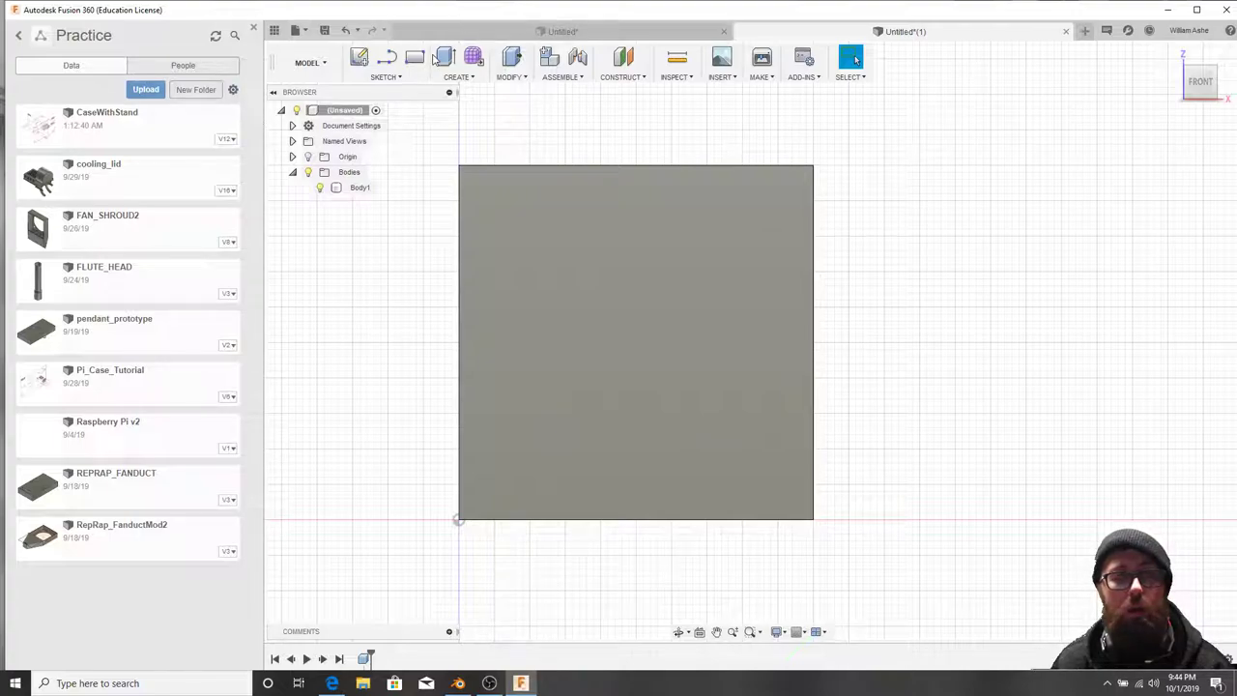
left_click(360, 58)
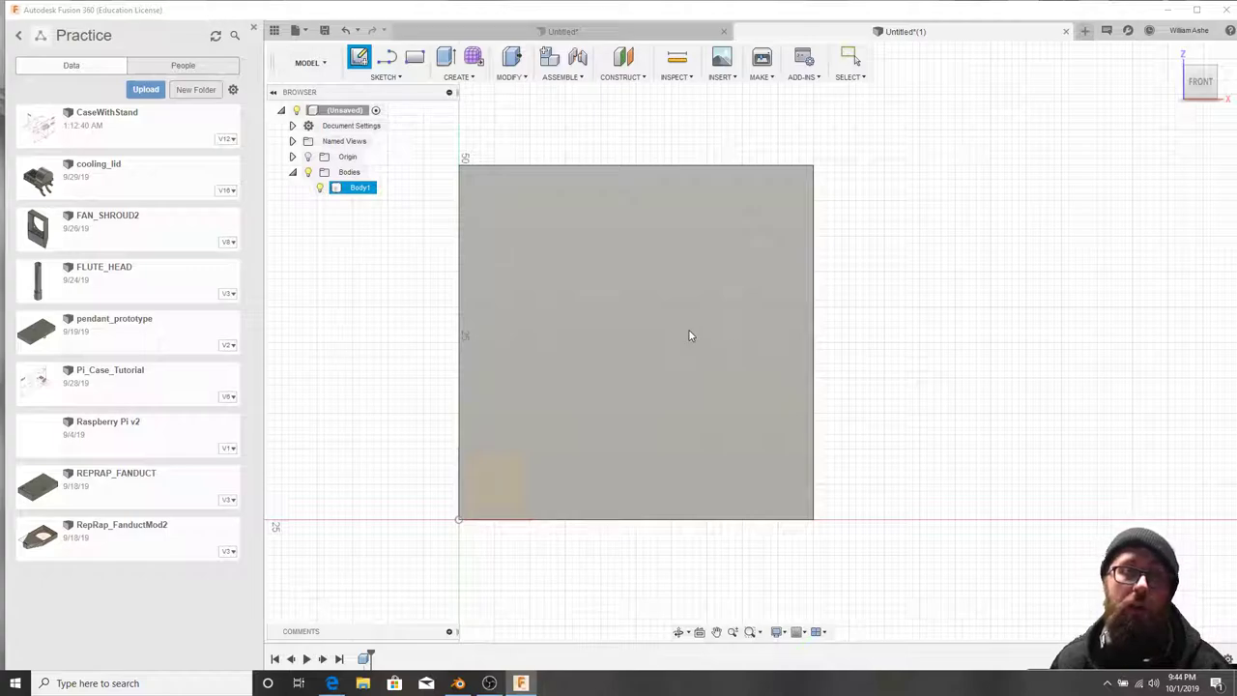
left_click(689, 337)
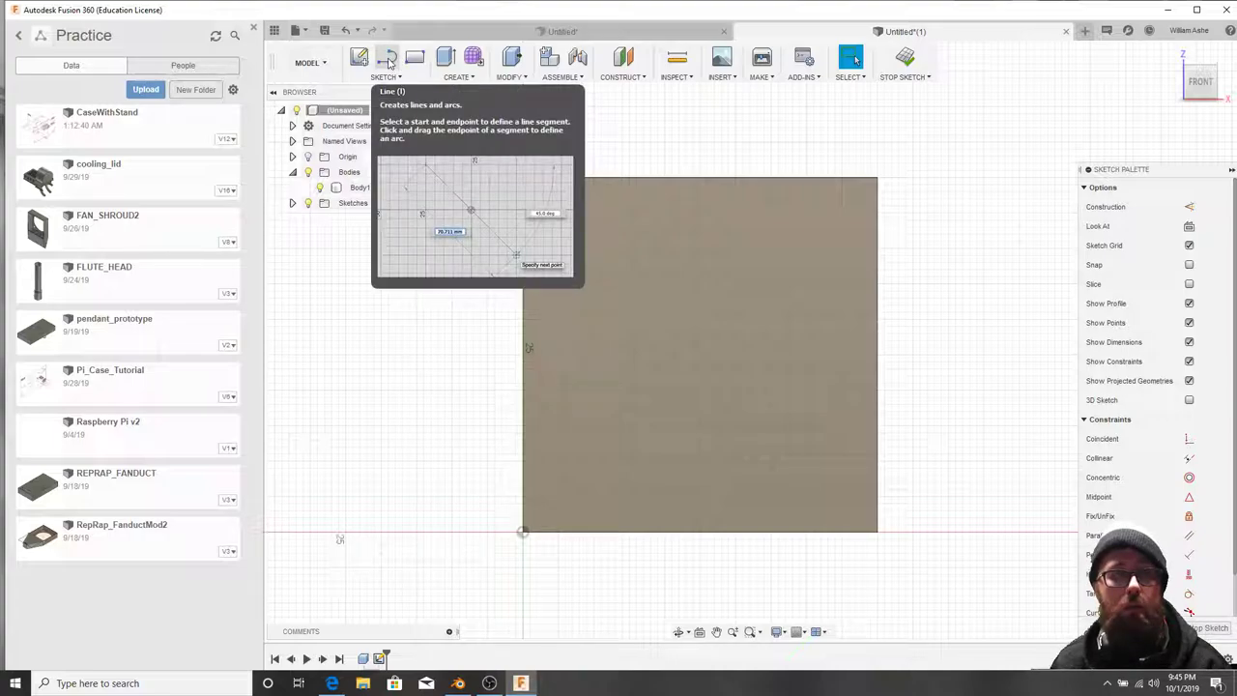
Sketch a closed right-angled triangle with the Line tool near the front face's left edge, its longest side about 12.5 mm.
left_click(387, 58)
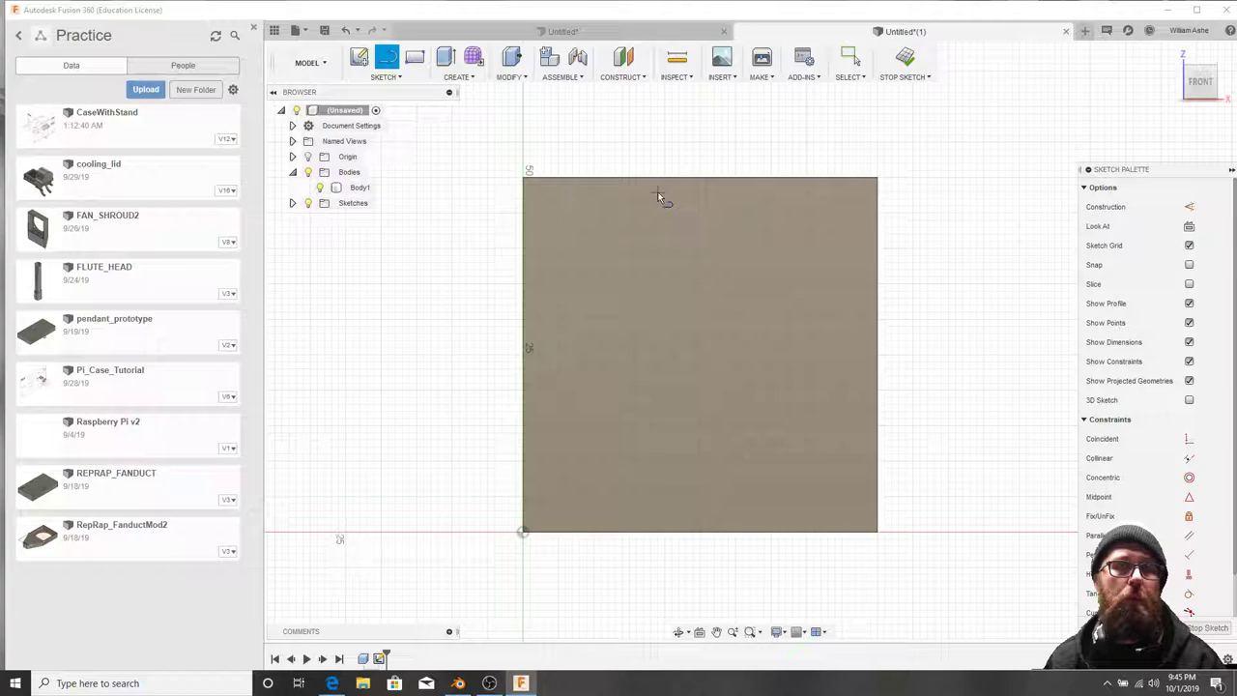
left_click(577, 271)
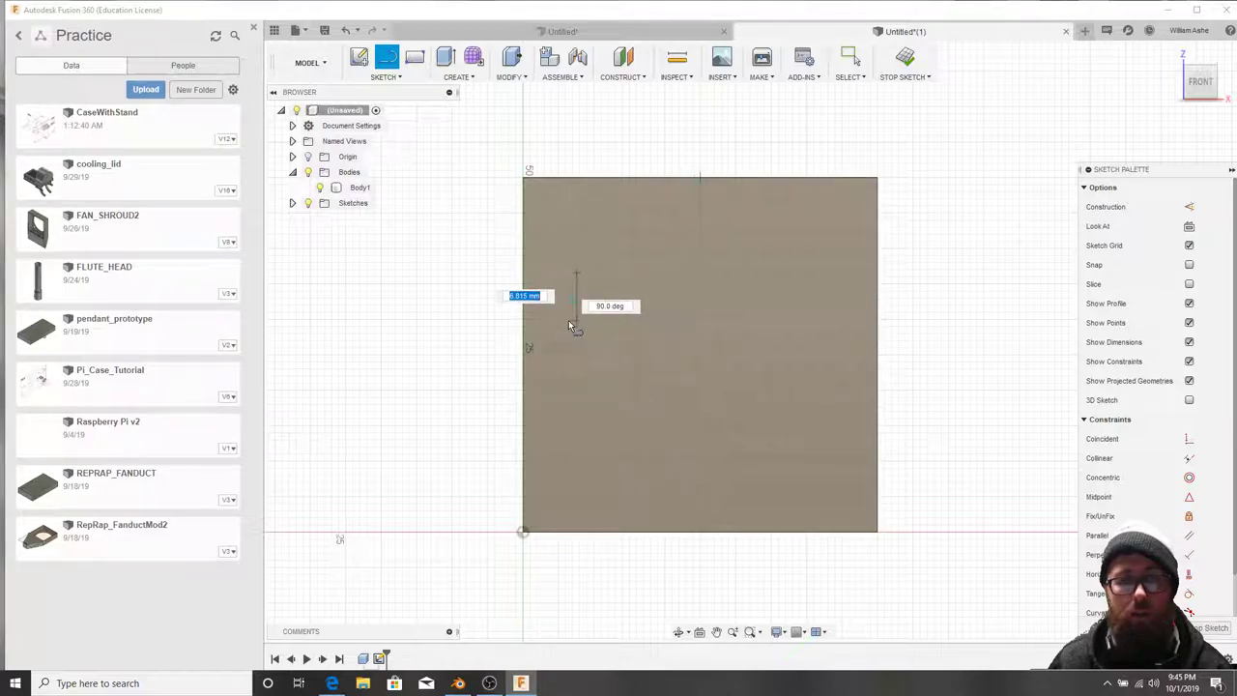
left_click(564, 327)
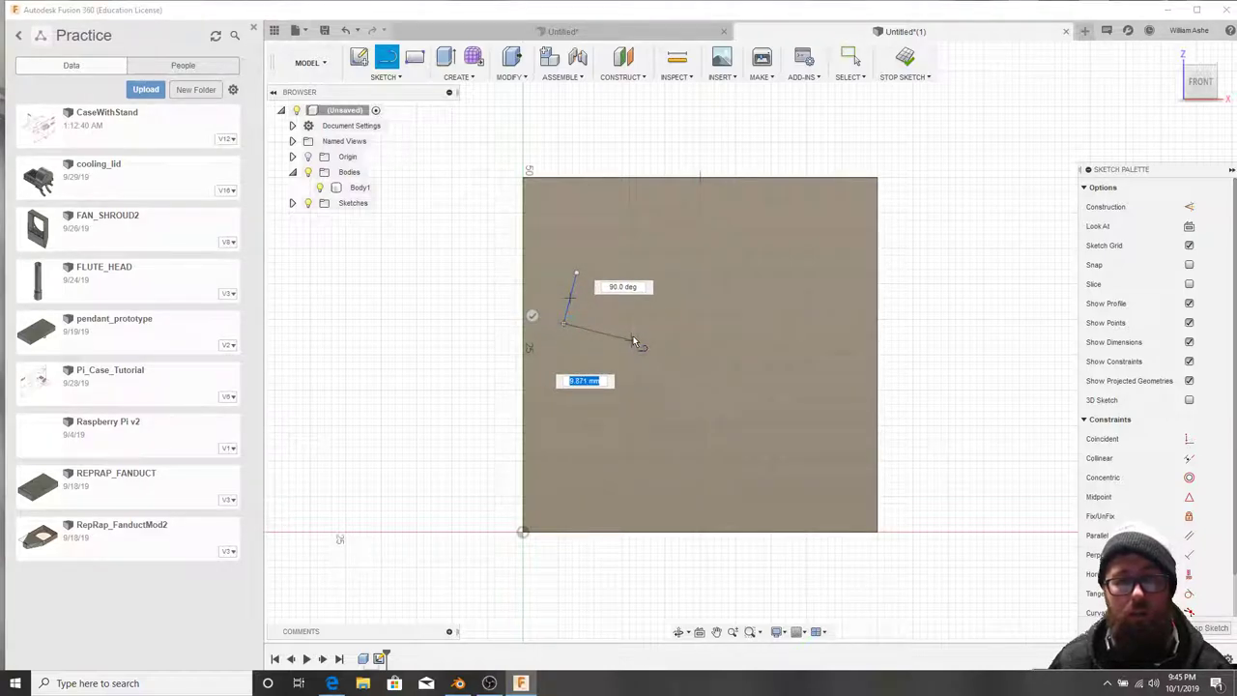
left_click(633, 338)
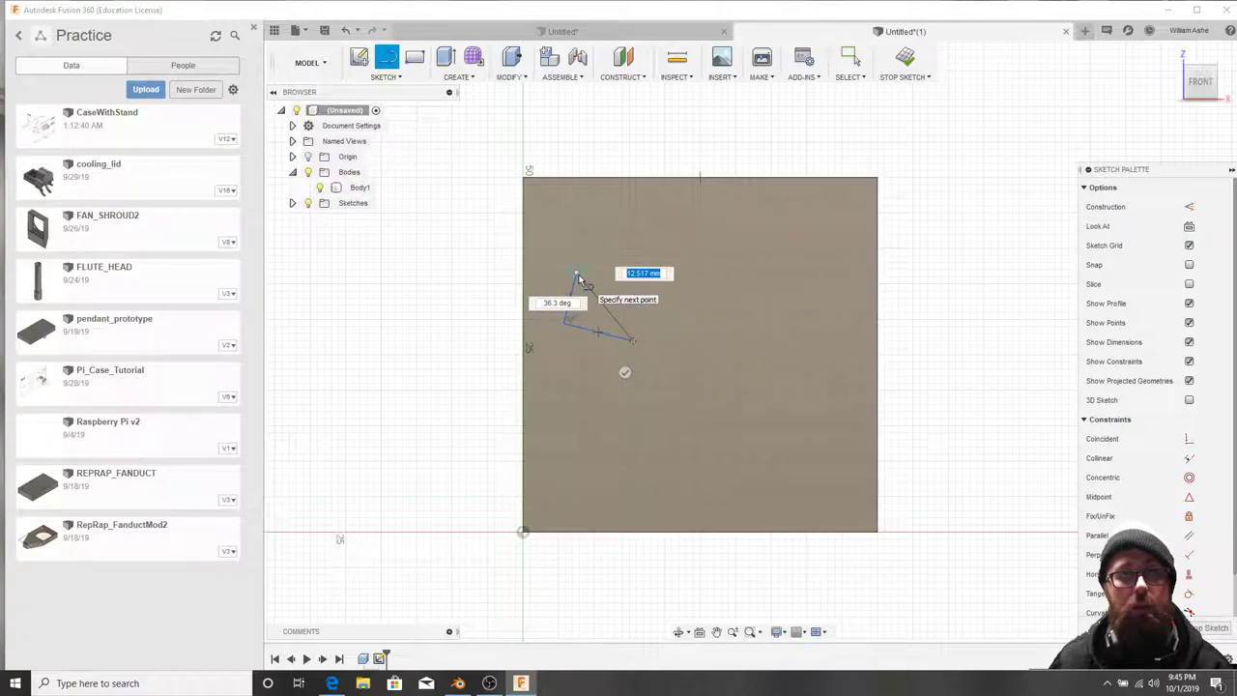
left_click(577, 277)
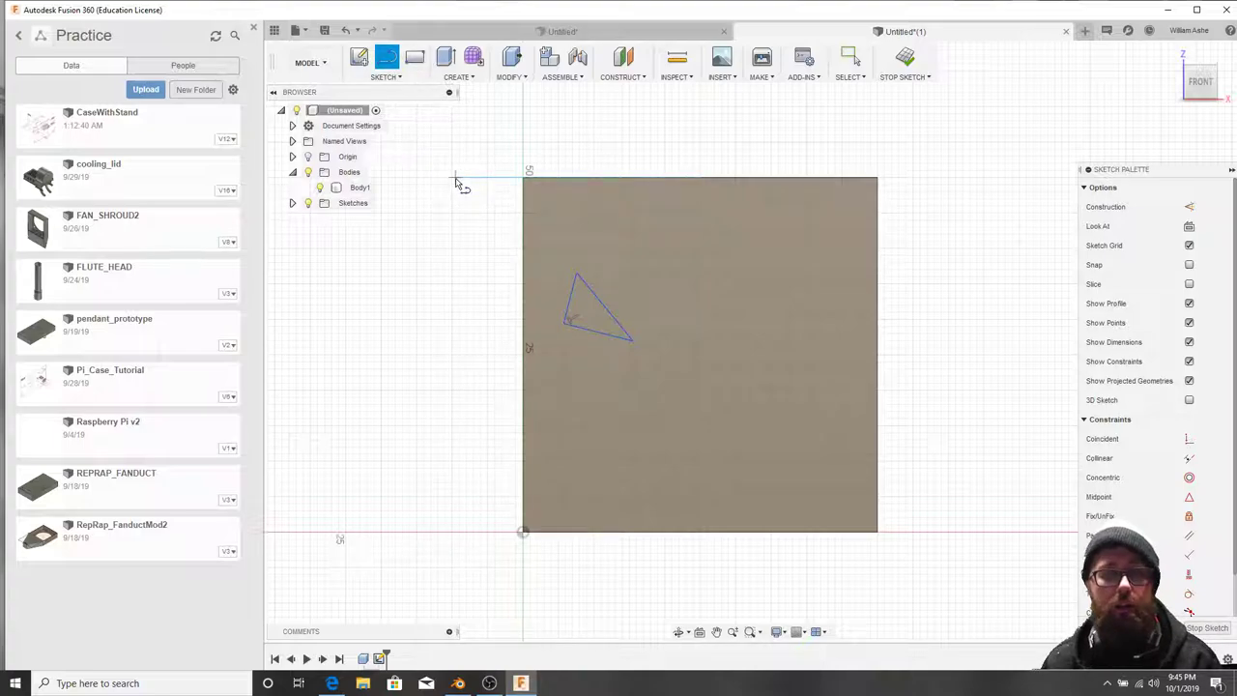
right_click(476, 242)
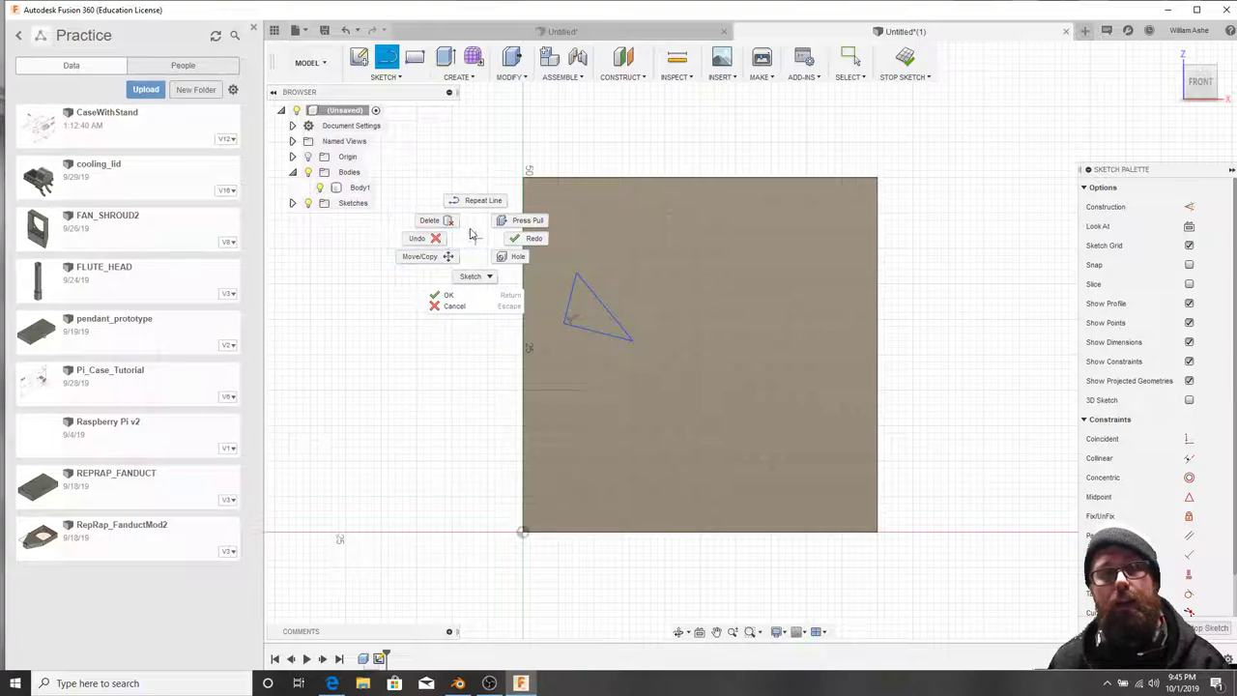
left_click(434, 240)
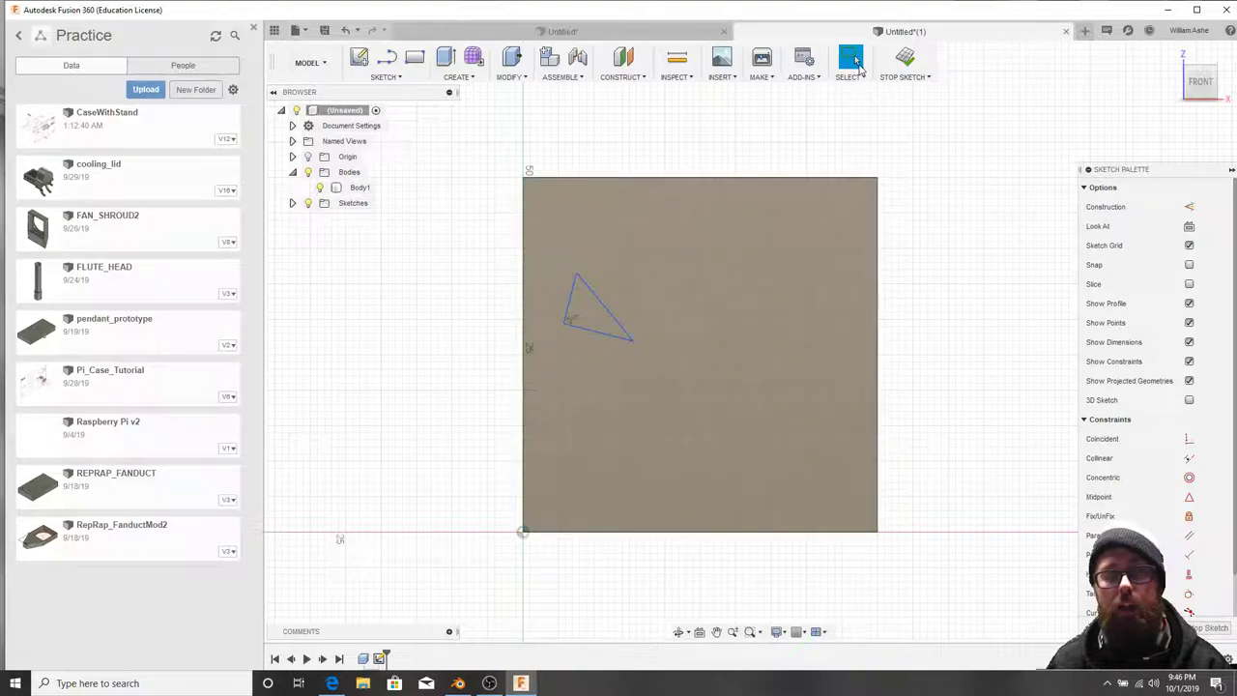
Switch to Paint Selection and try it on the front face and the triangle, leaving the triangle's profile selected.
left_click(864, 77)
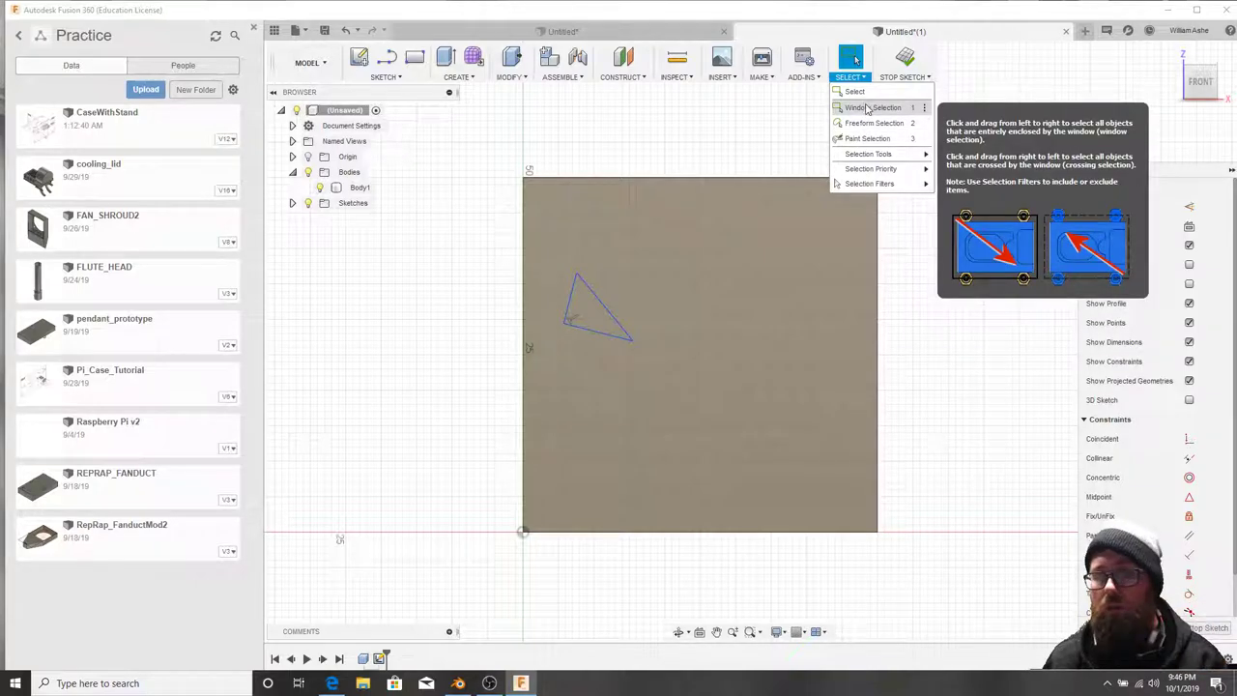
left_click(867, 138)
left_click(592, 311)
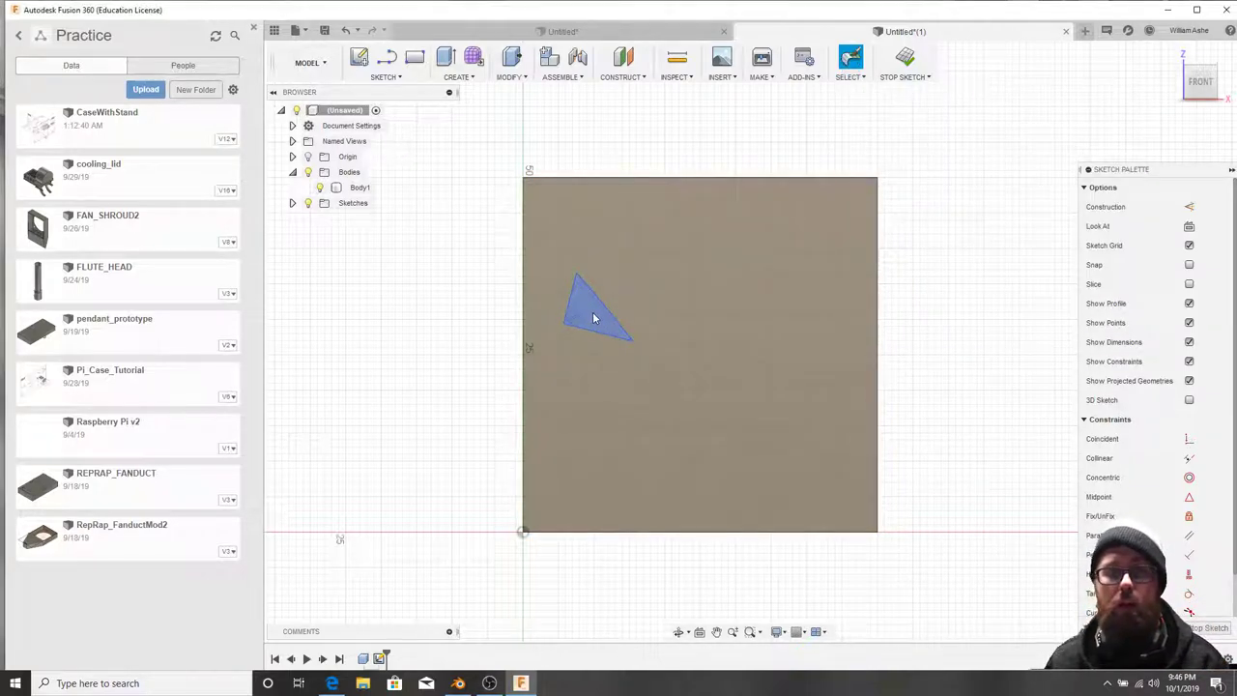
left_click(721, 294)
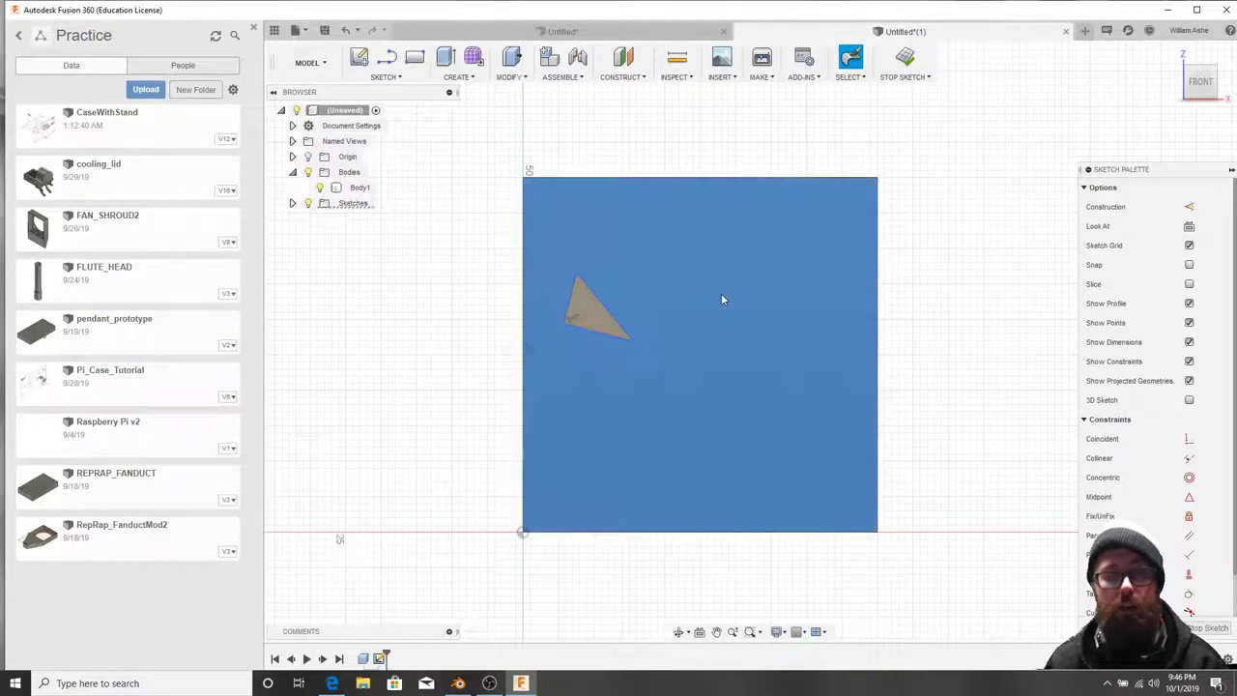
left_click(596, 317)
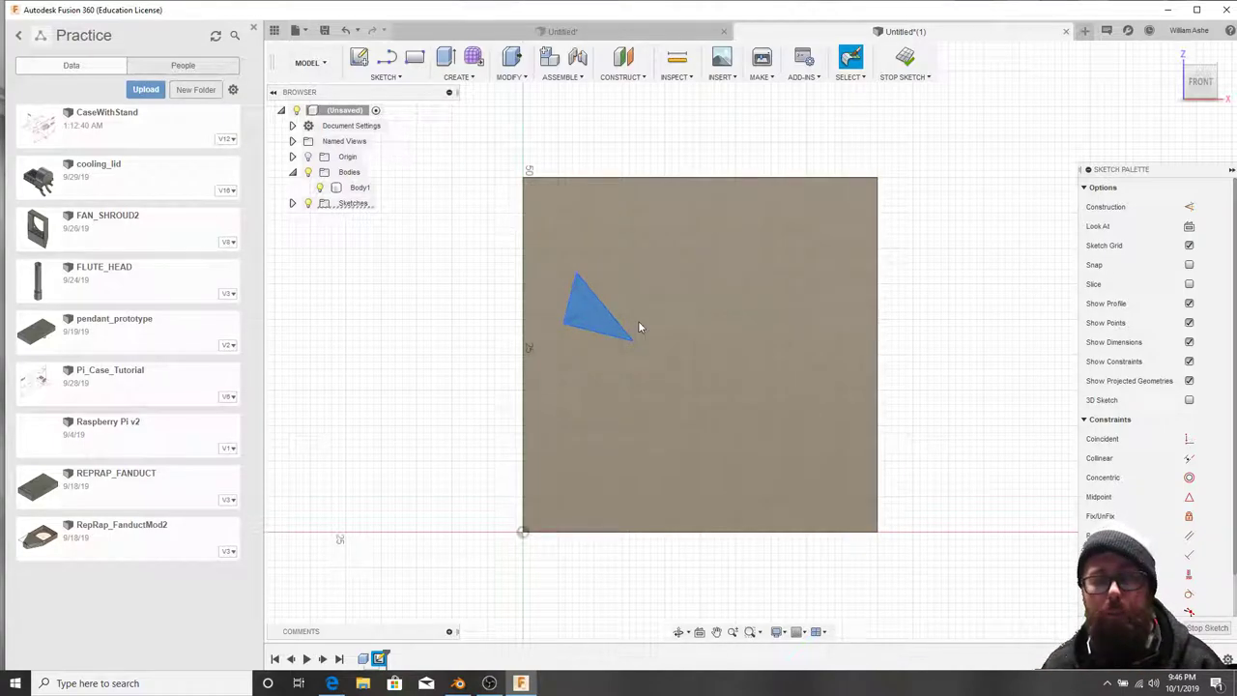
right_click(589, 324)
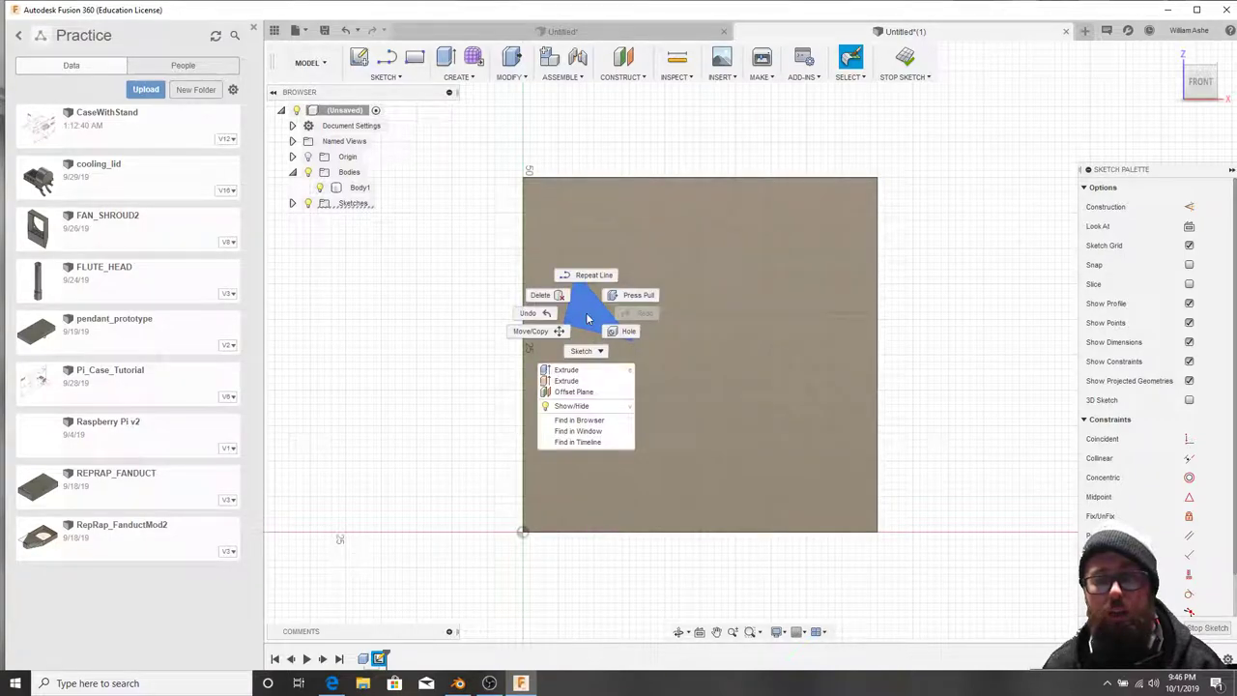
left_click(553, 331)
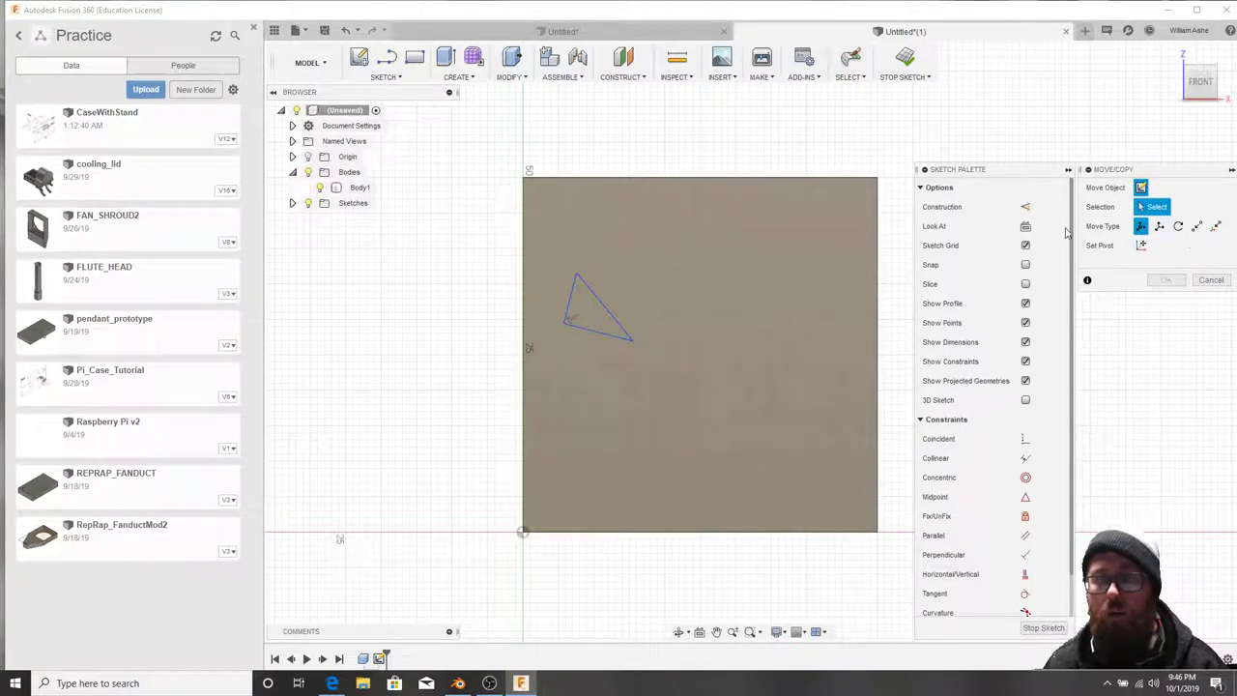
left_click(1068, 171)
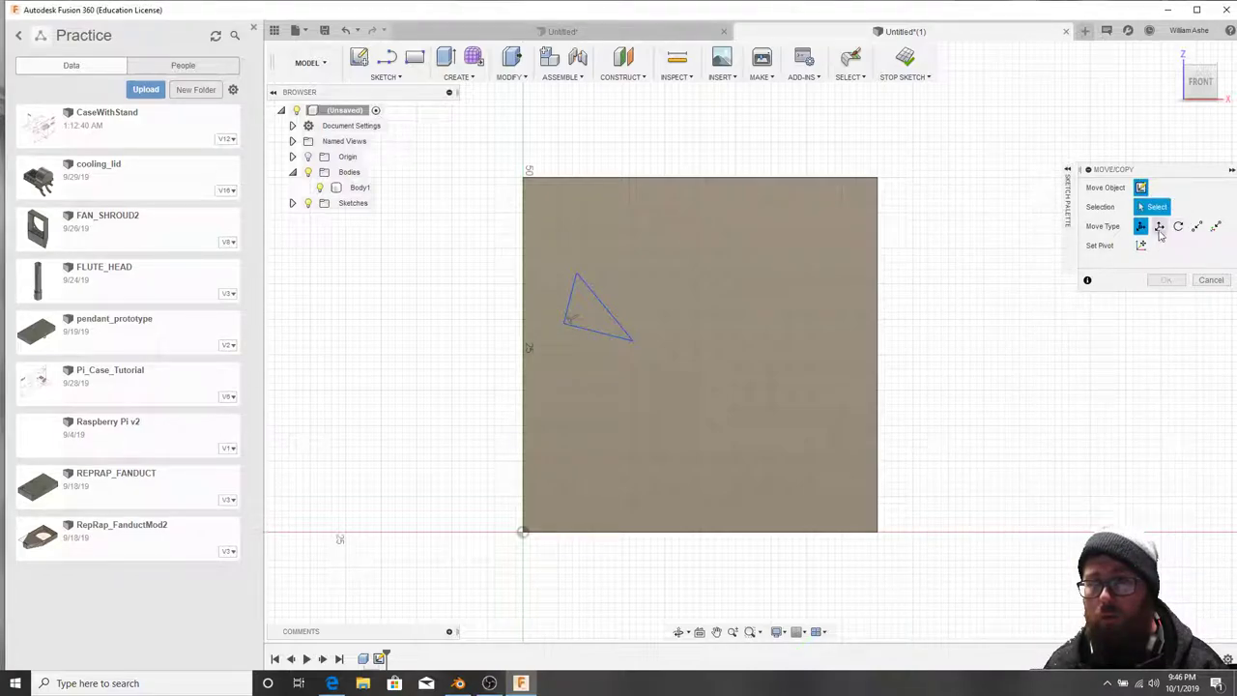
left_click(1211, 279)
left_click(589, 322)
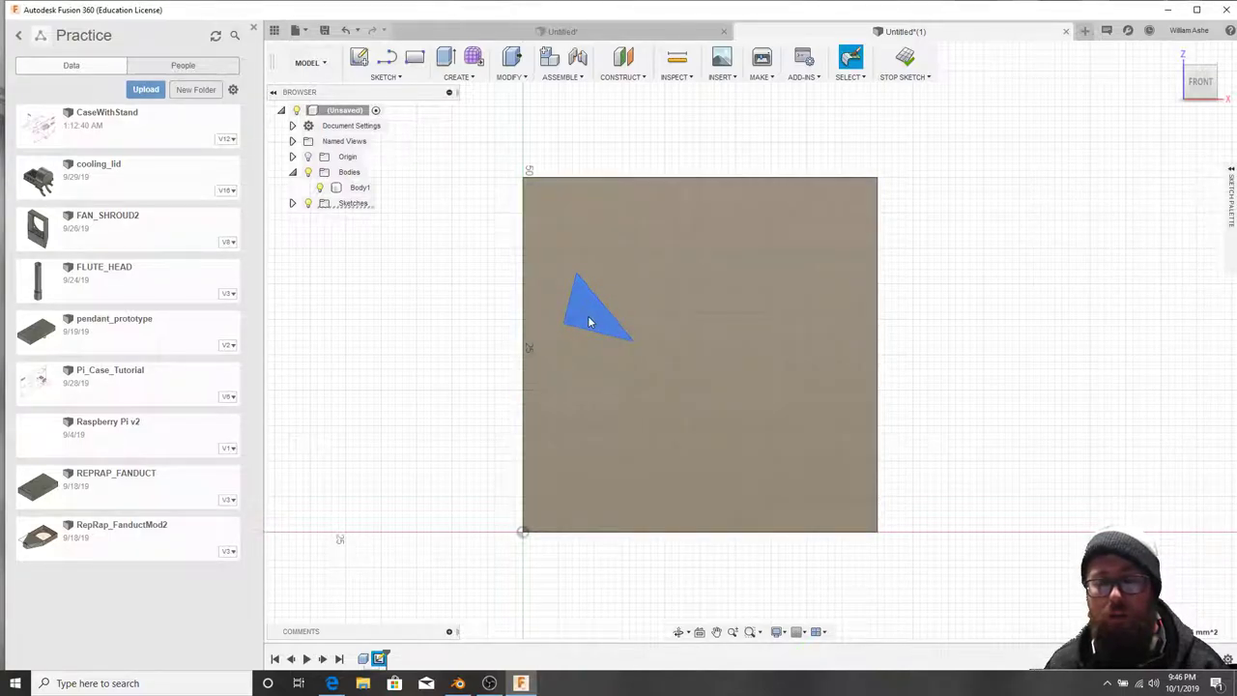
right_click(589, 322)
left_click(556, 334)
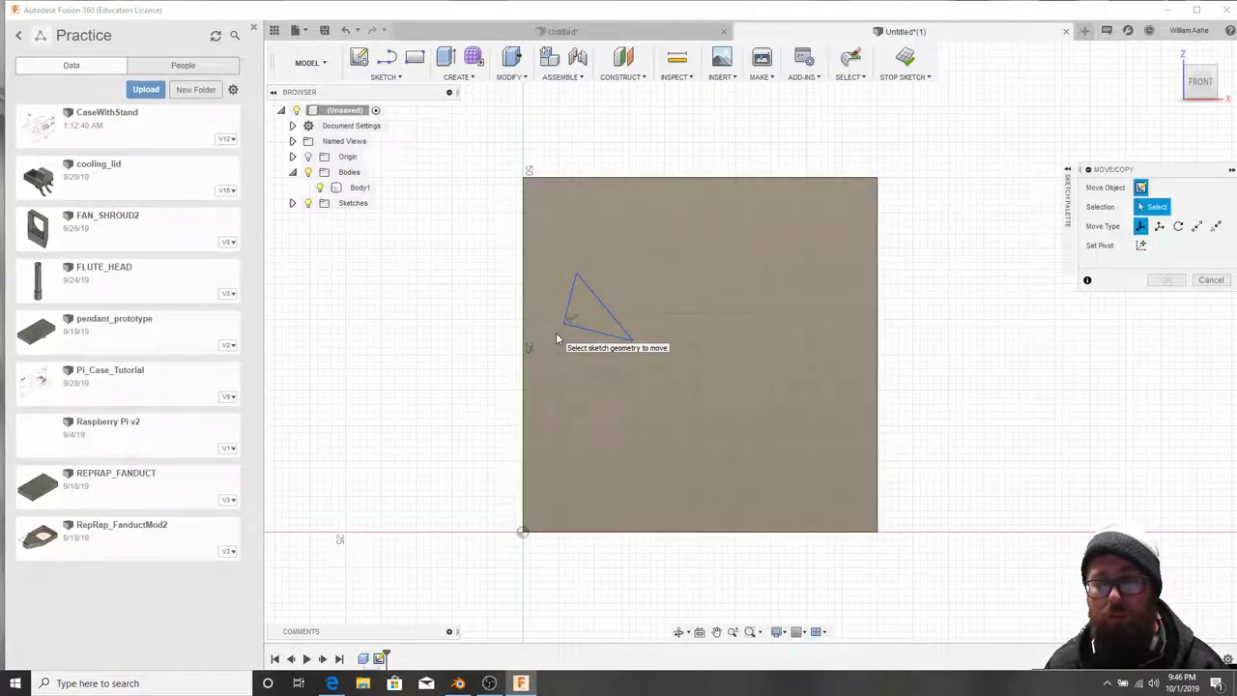
left_click(1160, 227)
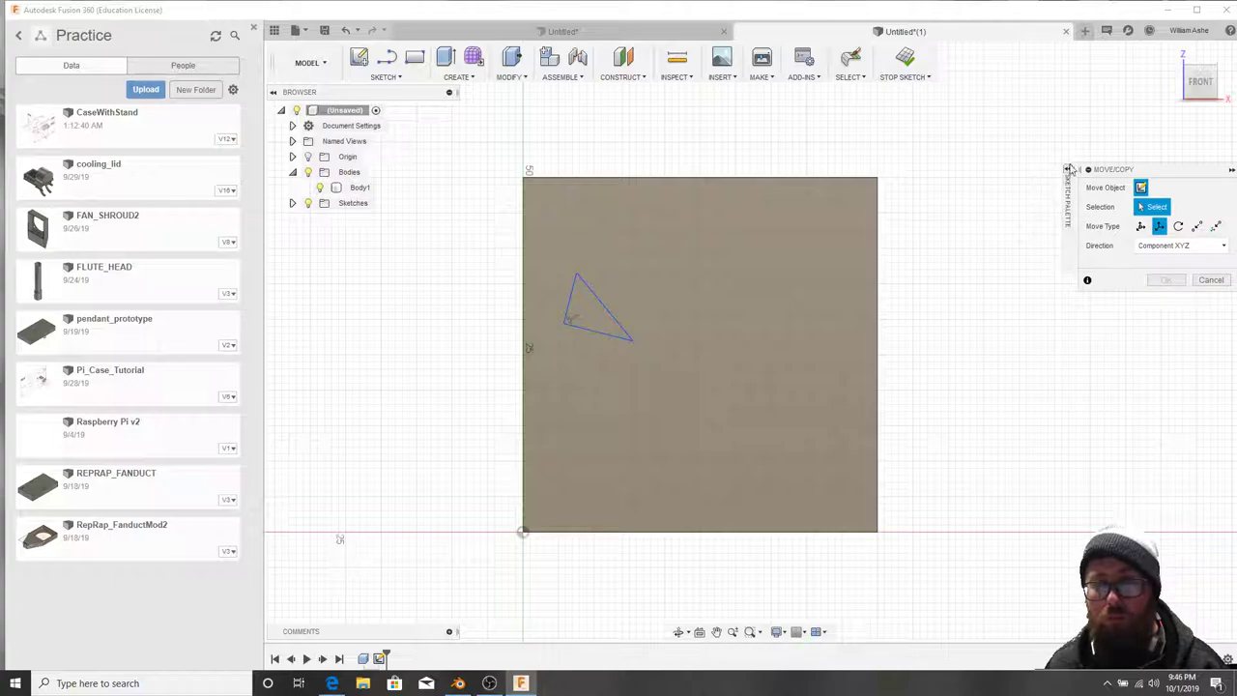
left_click(1208, 280)
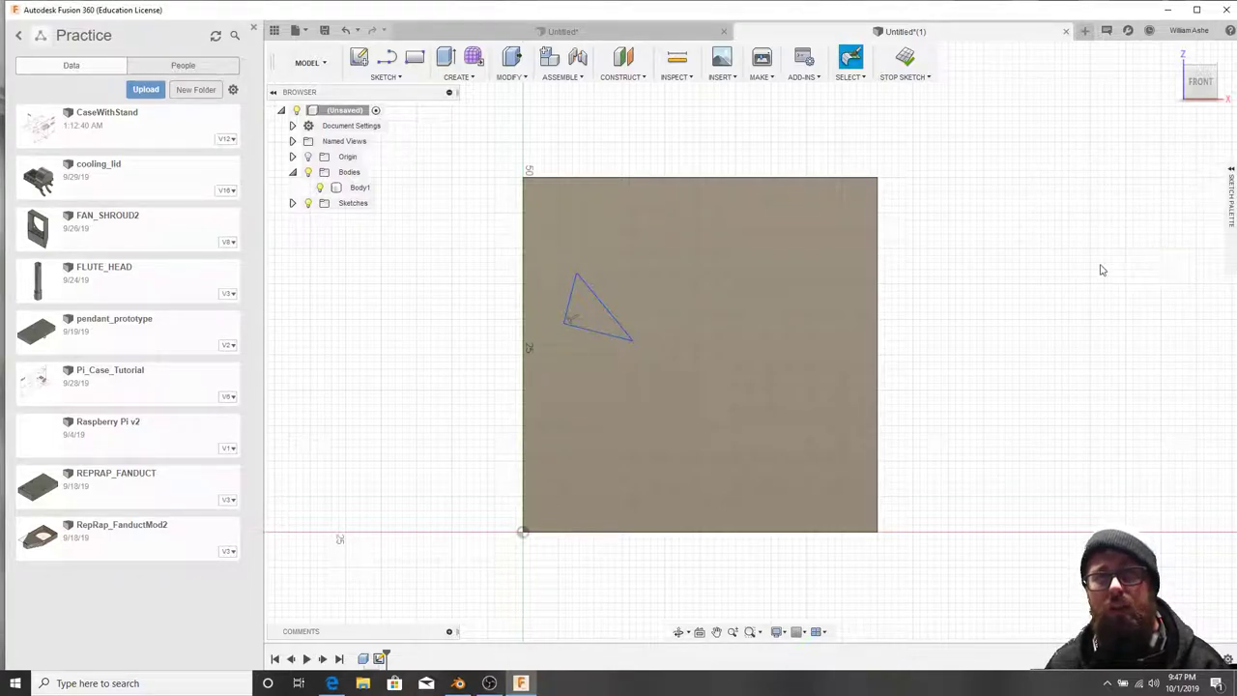
Copy the triangle's three lines 25 mm in the X direction using Move/Copy with Create Copy enabled.
left_click(600, 321)
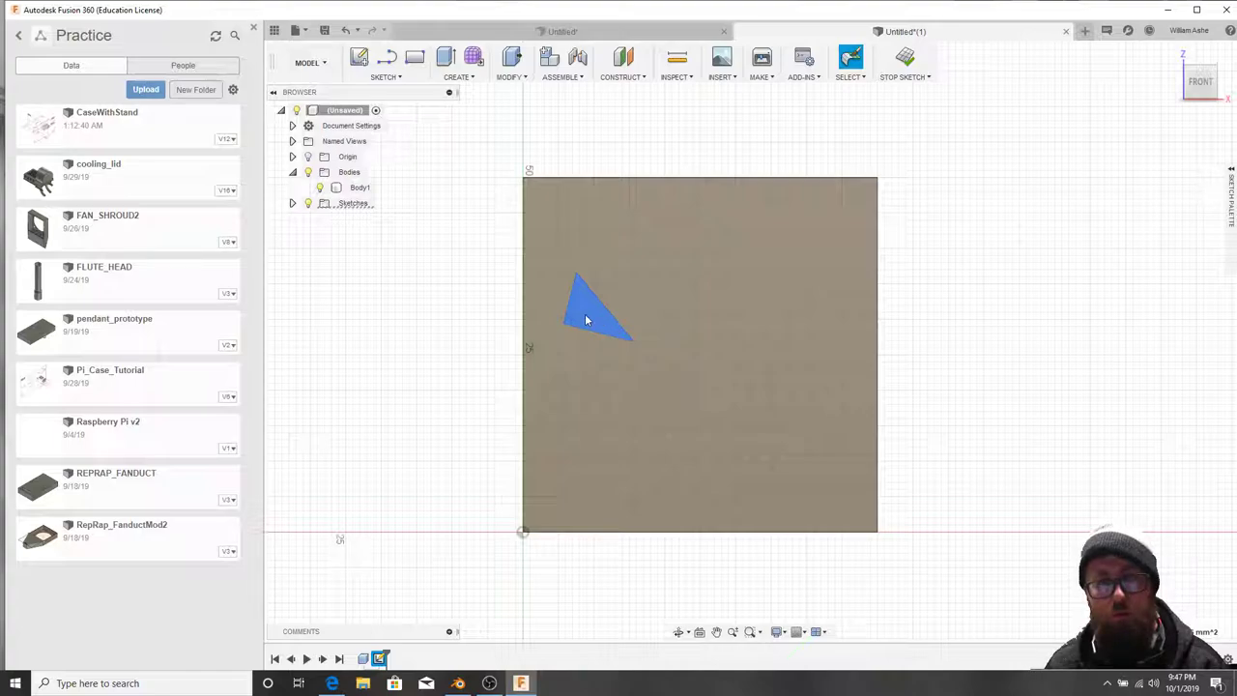
right_click(587, 319)
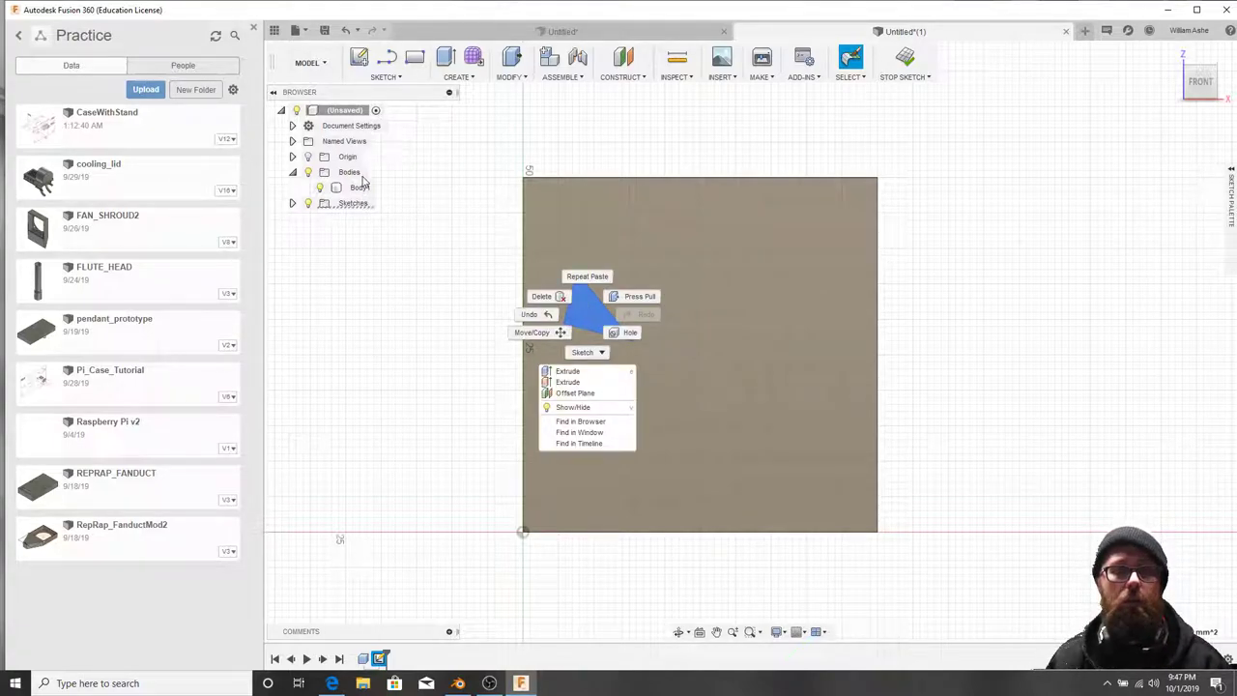
left_click(558, 335)
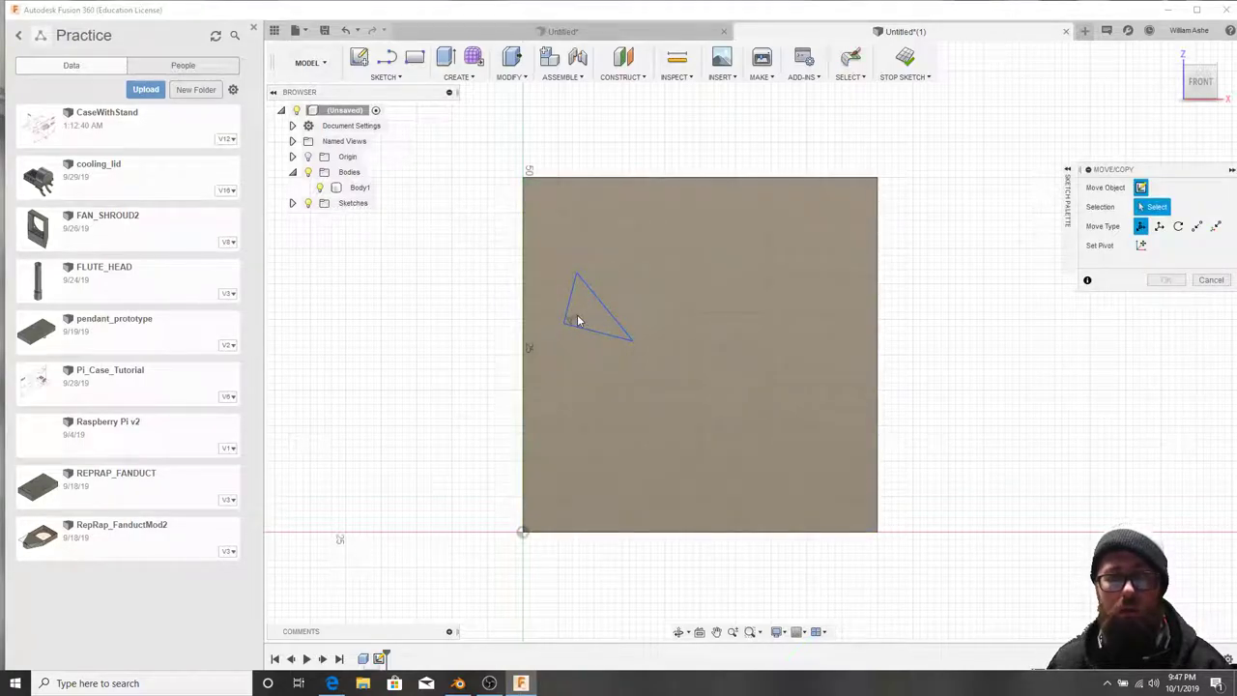
left_click(579, 317)
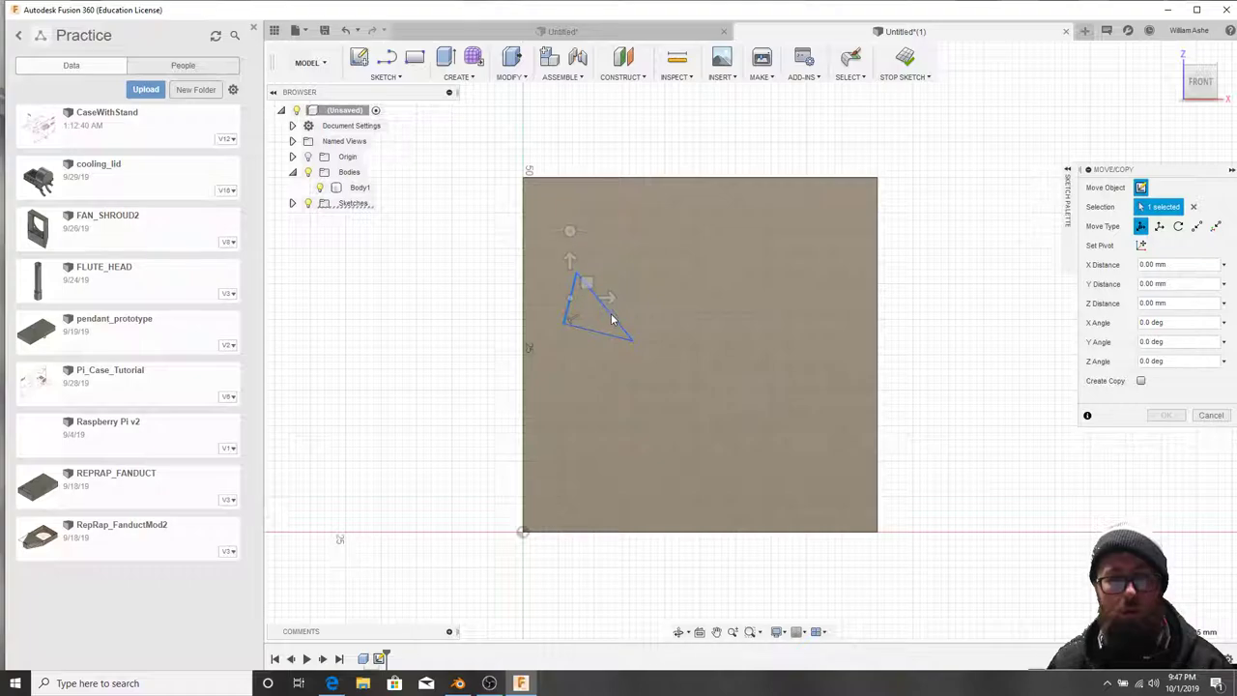
left_click(612, 317)
left_click(605, 335)
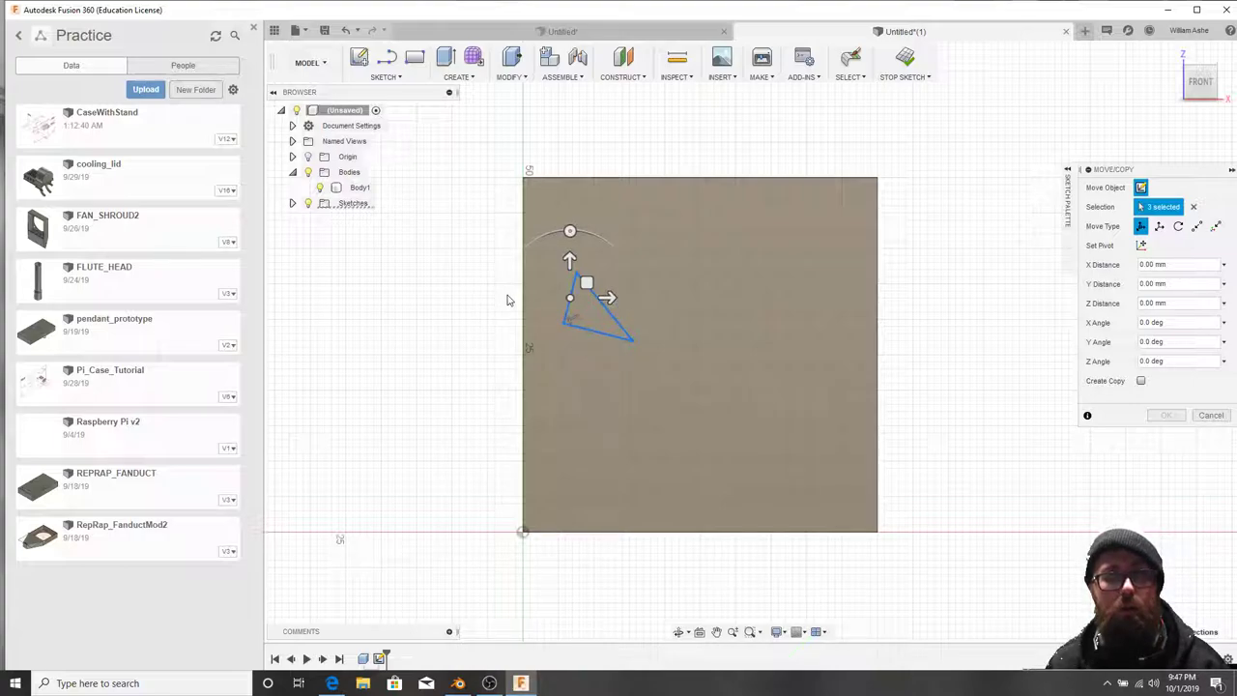
left_click(1142, 382)
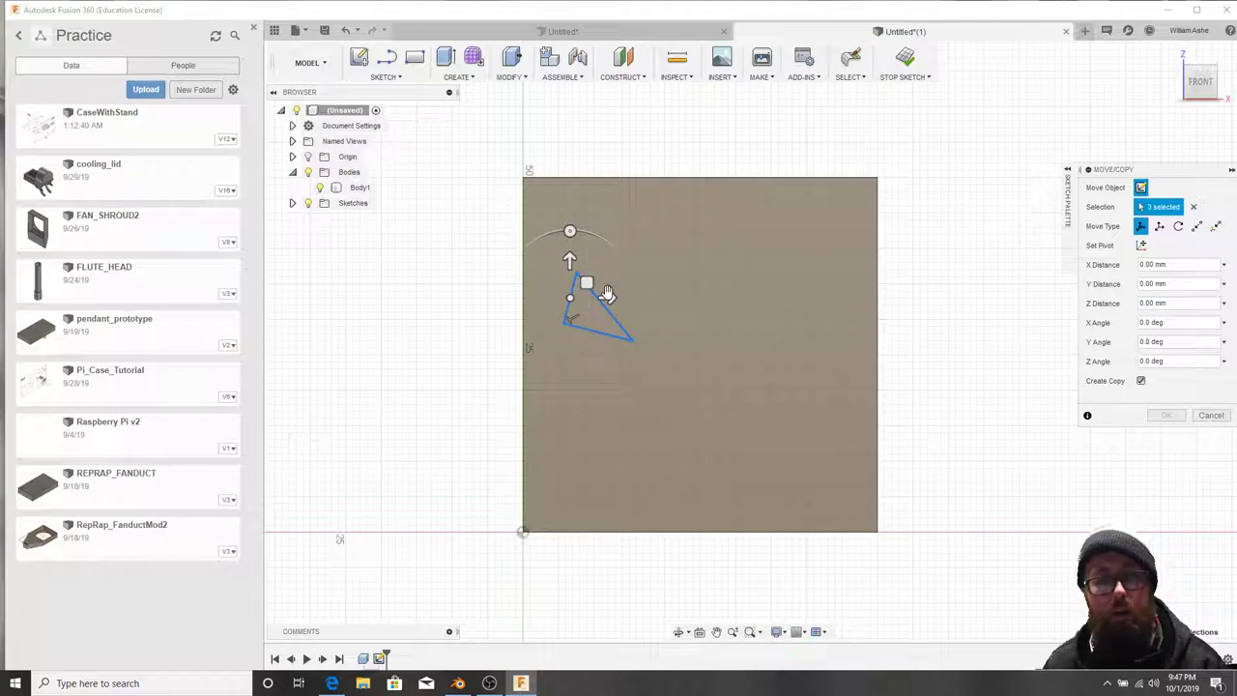
left_click_drag(607, 297, 784, 307)
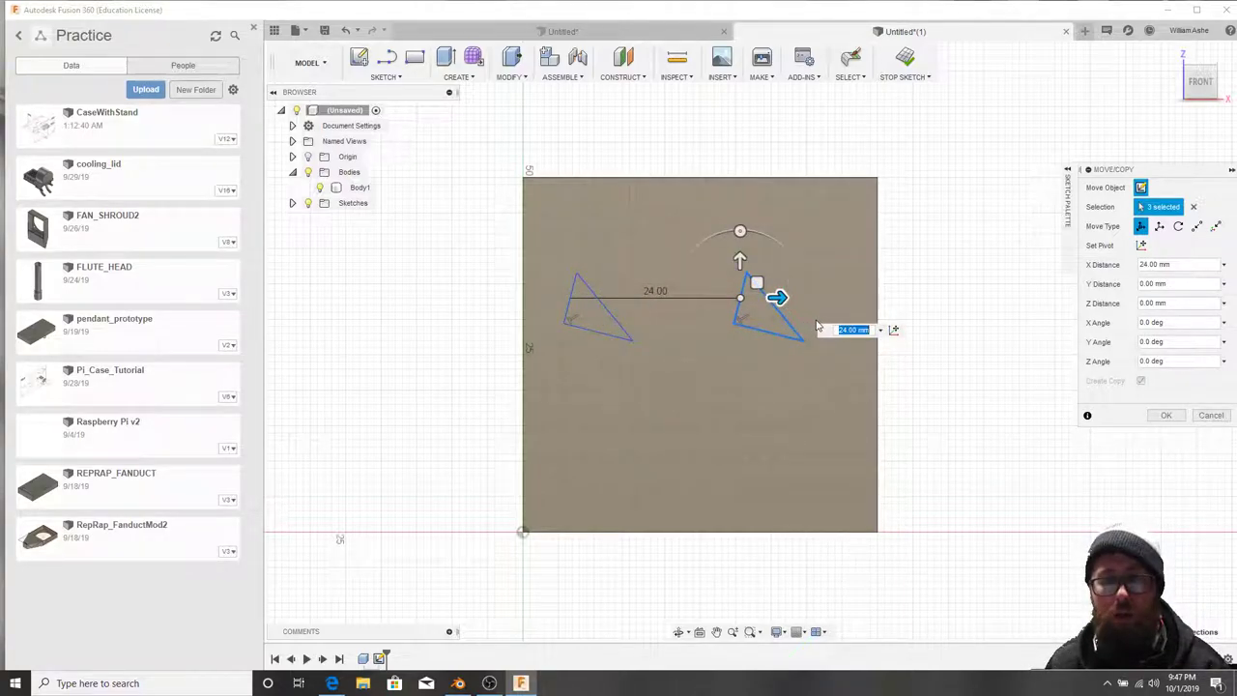
mouse_move(779, 297)
left_mouse_down()
mouse_move(741, 302)
mouse_move(776, 299)
mouse_move(791, 318)
left_mouse_up()
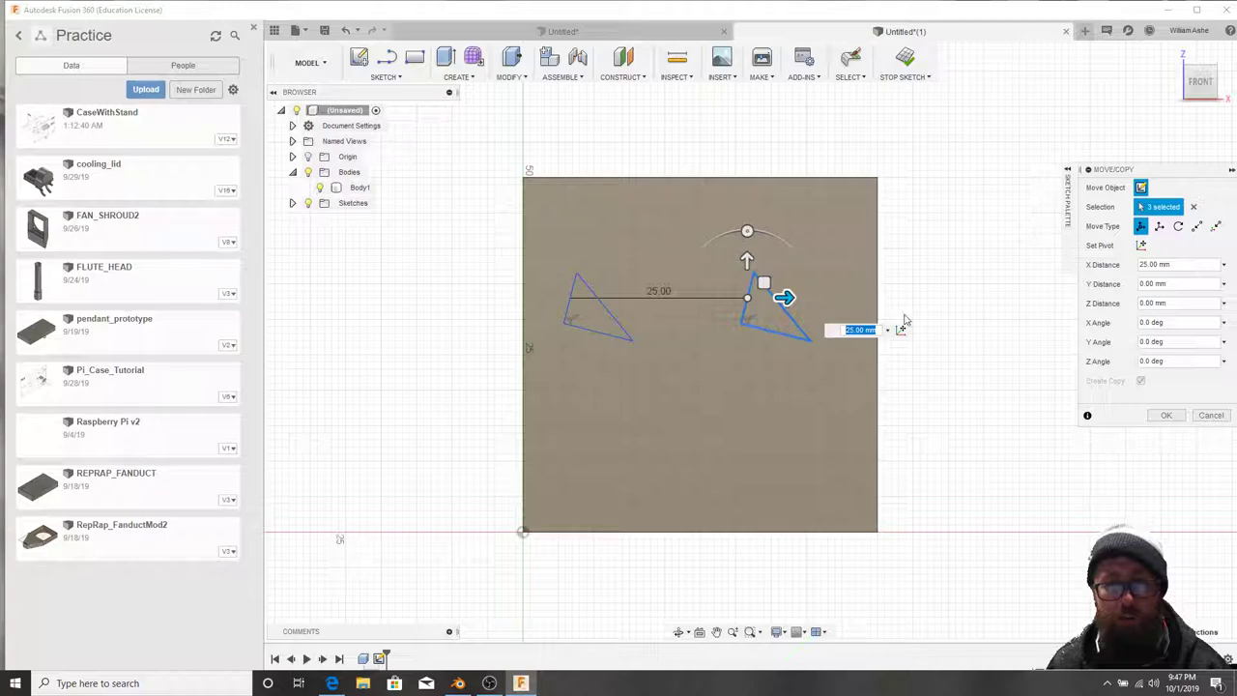
left_click(1168, 416)
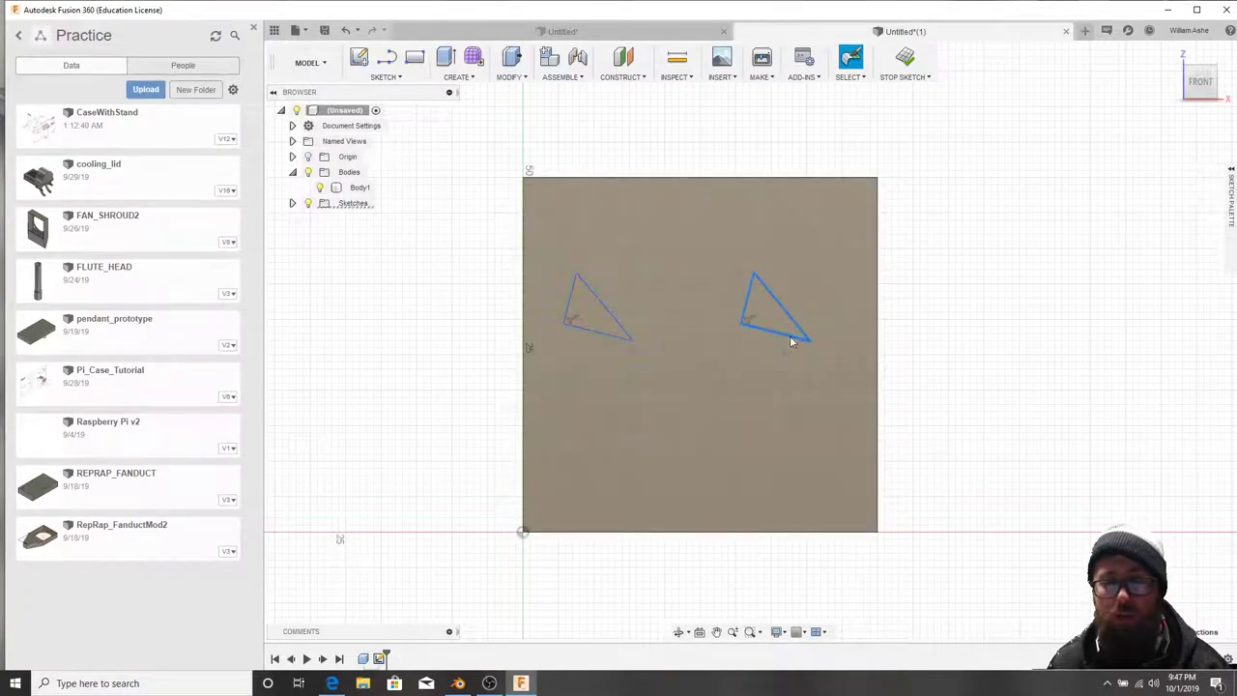
Rotate the copied triangle 180 degrees about the front face's left vertical edge using Move/Copy.
right_click(798, 307)
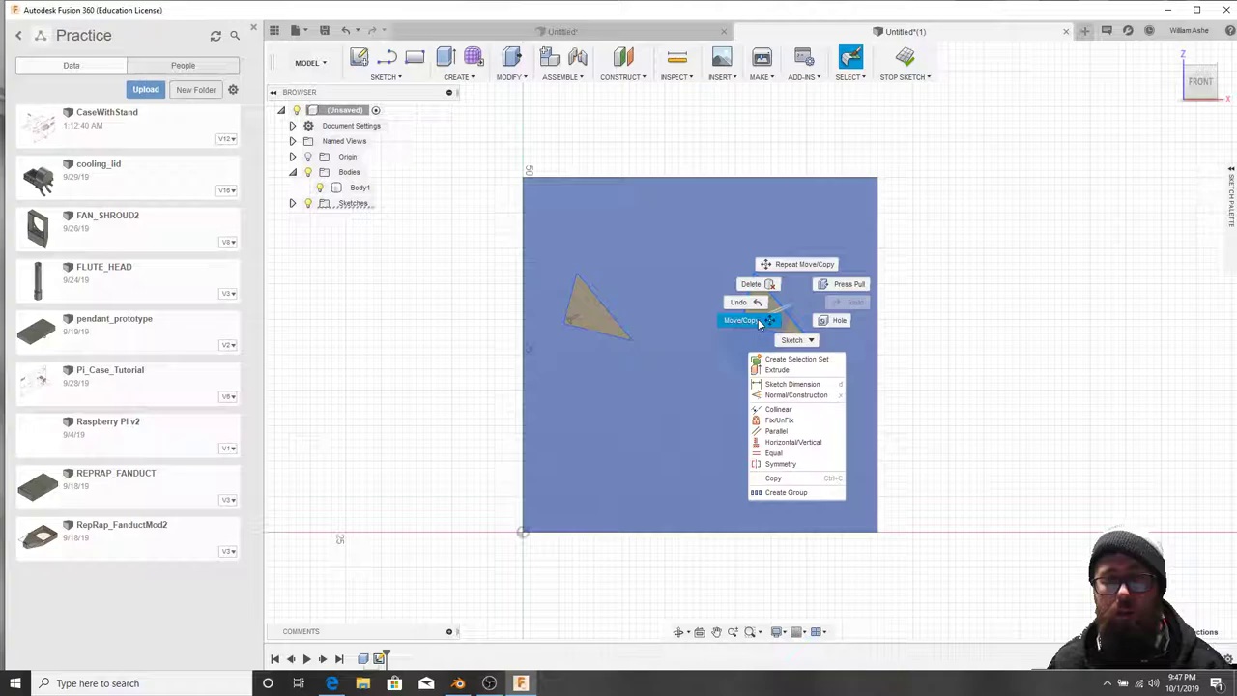
left_click(750, 320)
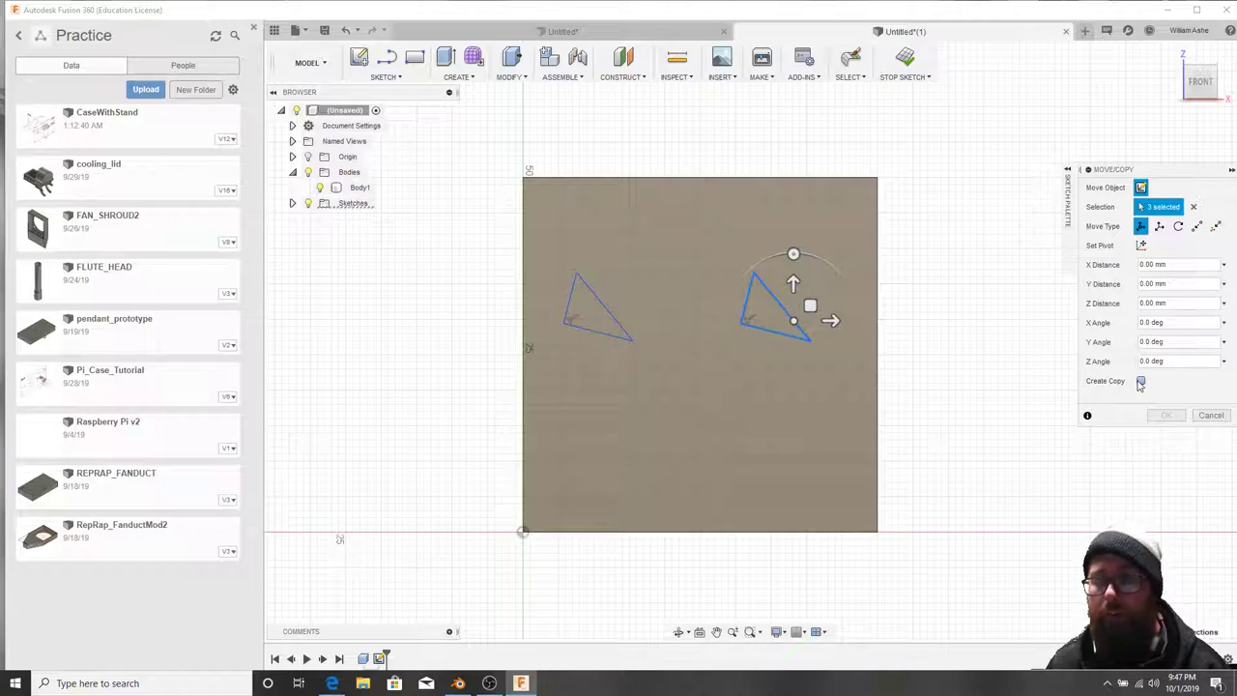
left_click(1179, 226)
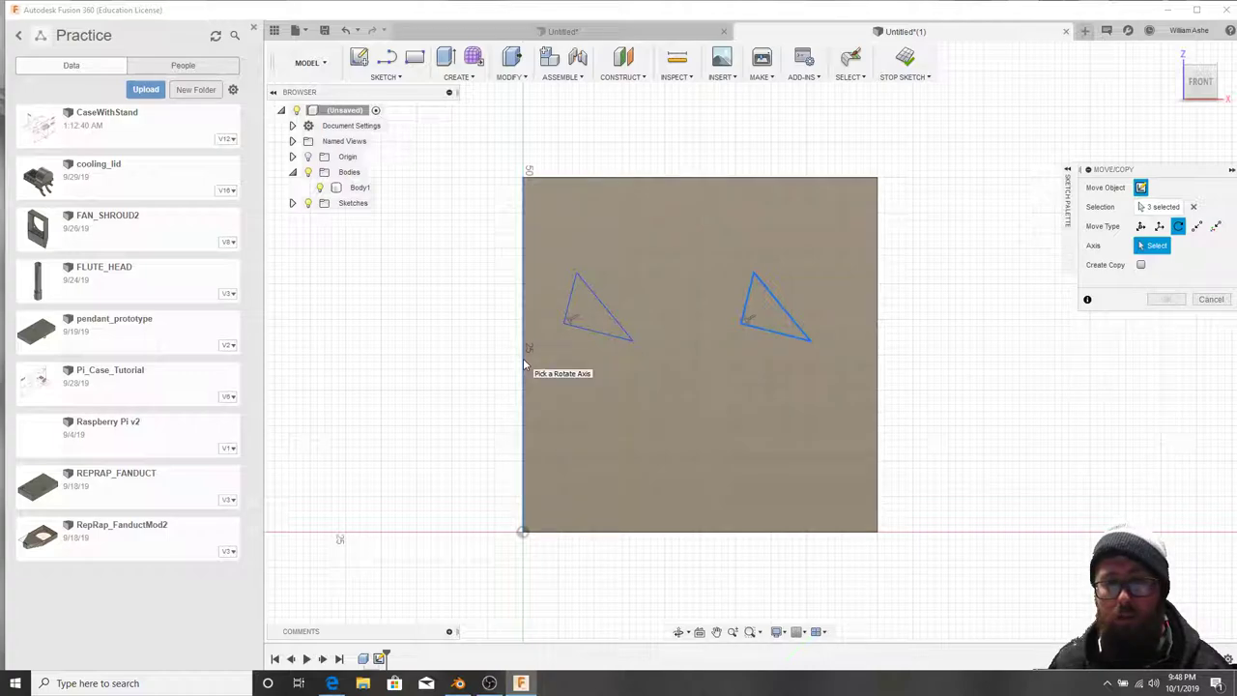
left_click(523, 361)
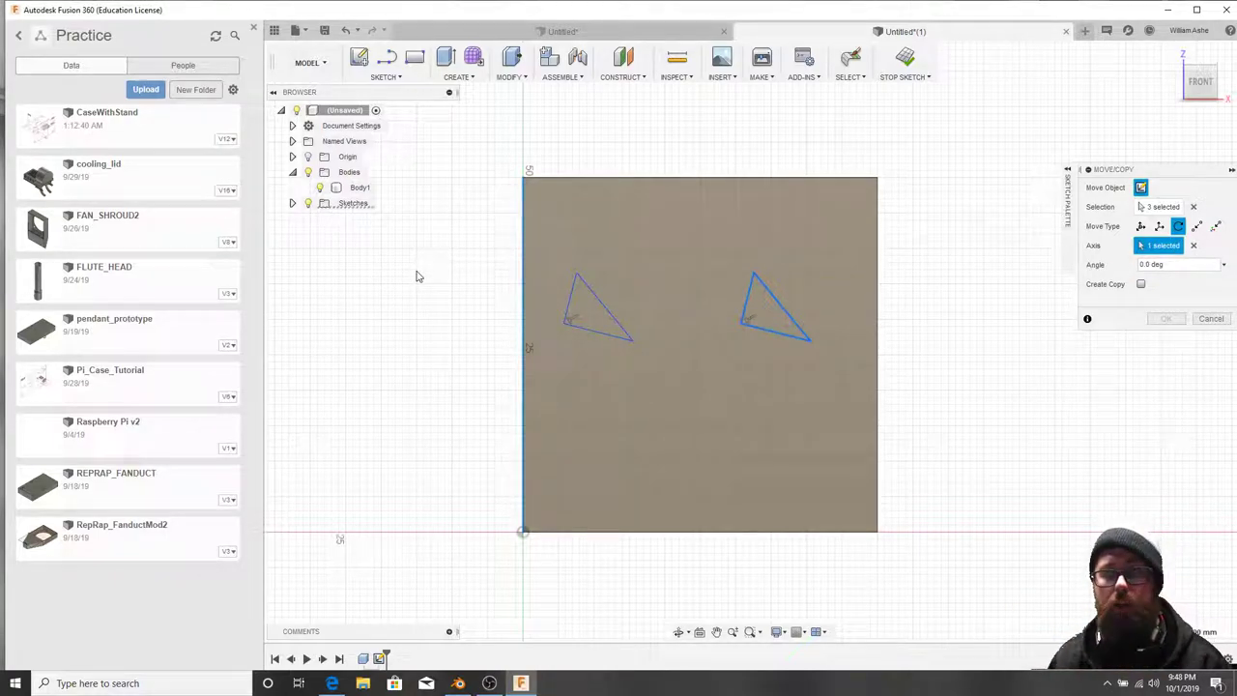
left_click(1174, 264)
type("1")
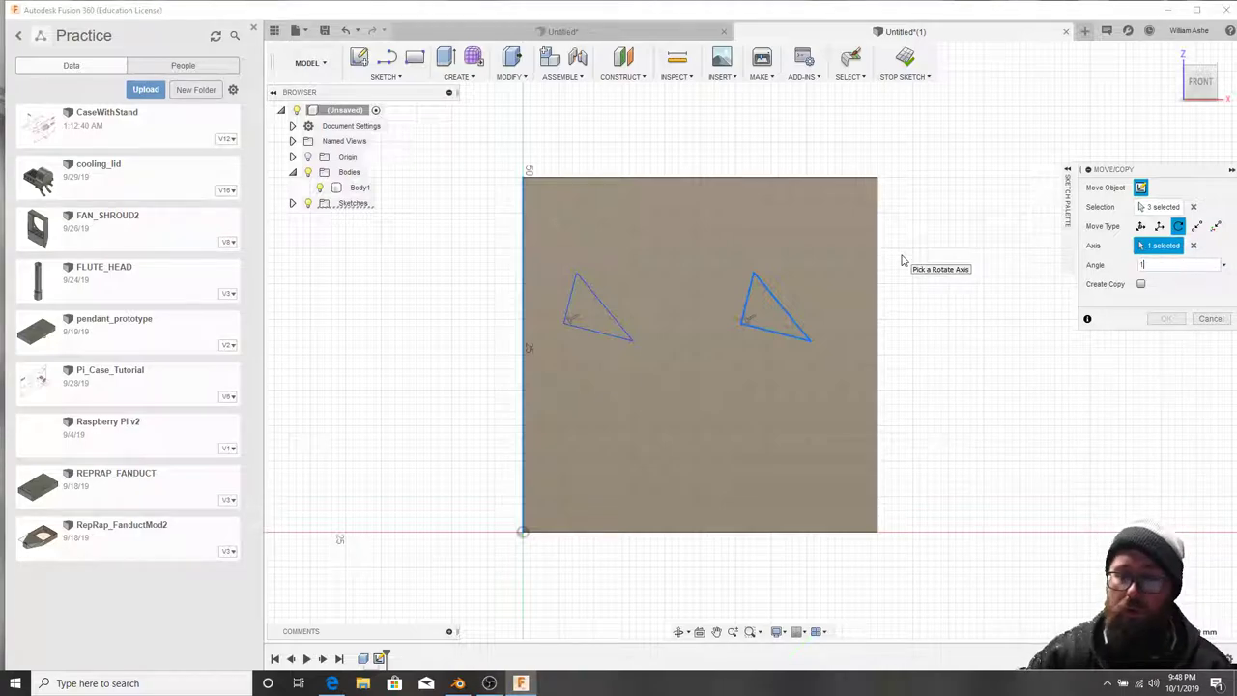
type("80")
key("Return")
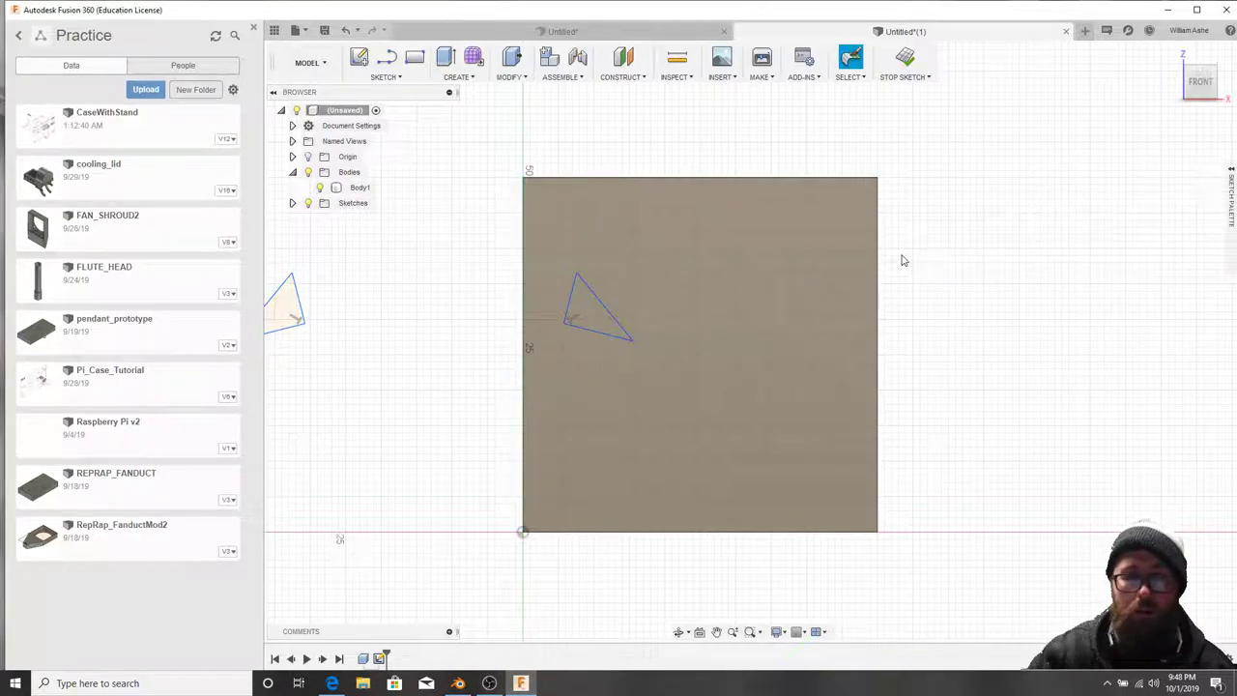
Move the rotated triangle 63 mm in the X direction onto the front face with Move/Copy.
middle_click_drag(700, 343, 912, 324)
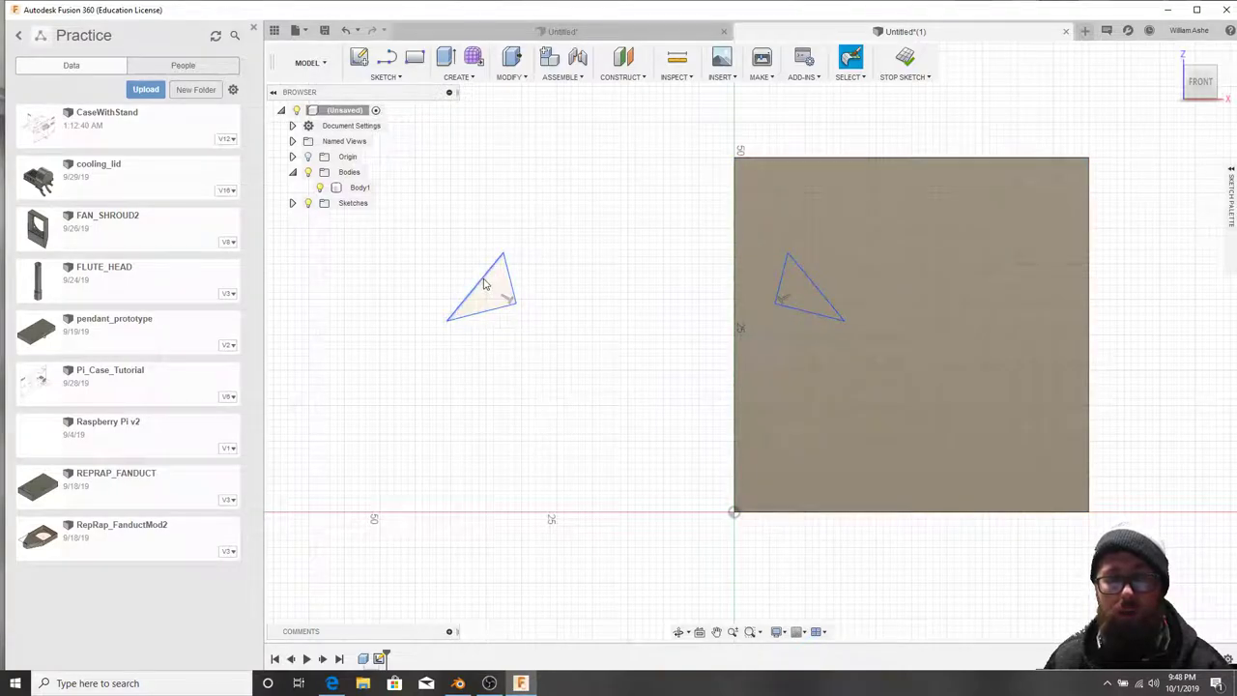
right_click(597, 246)
left_click(566, 266)
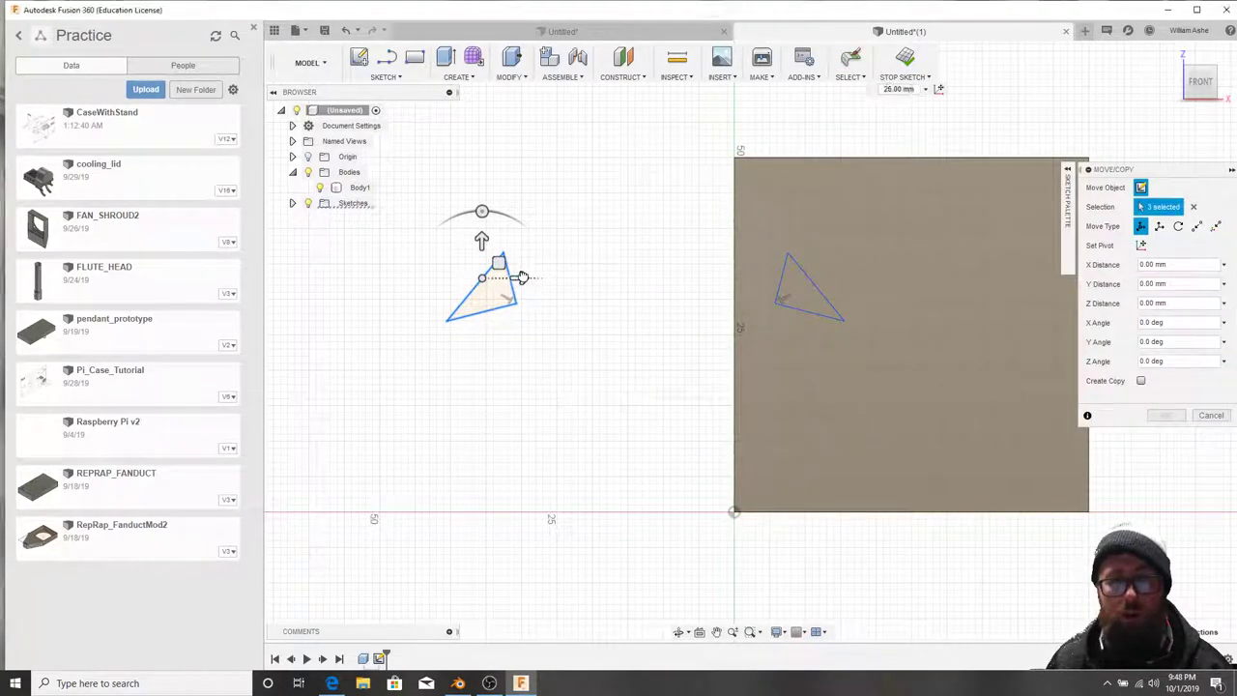
mouse_move(519, 278)
left_mouse_down()
mouse_move(982, 290)
mouse_move(967, 280)
left_mouse_up()
middle_click_drag(840, 353, 631, 369)
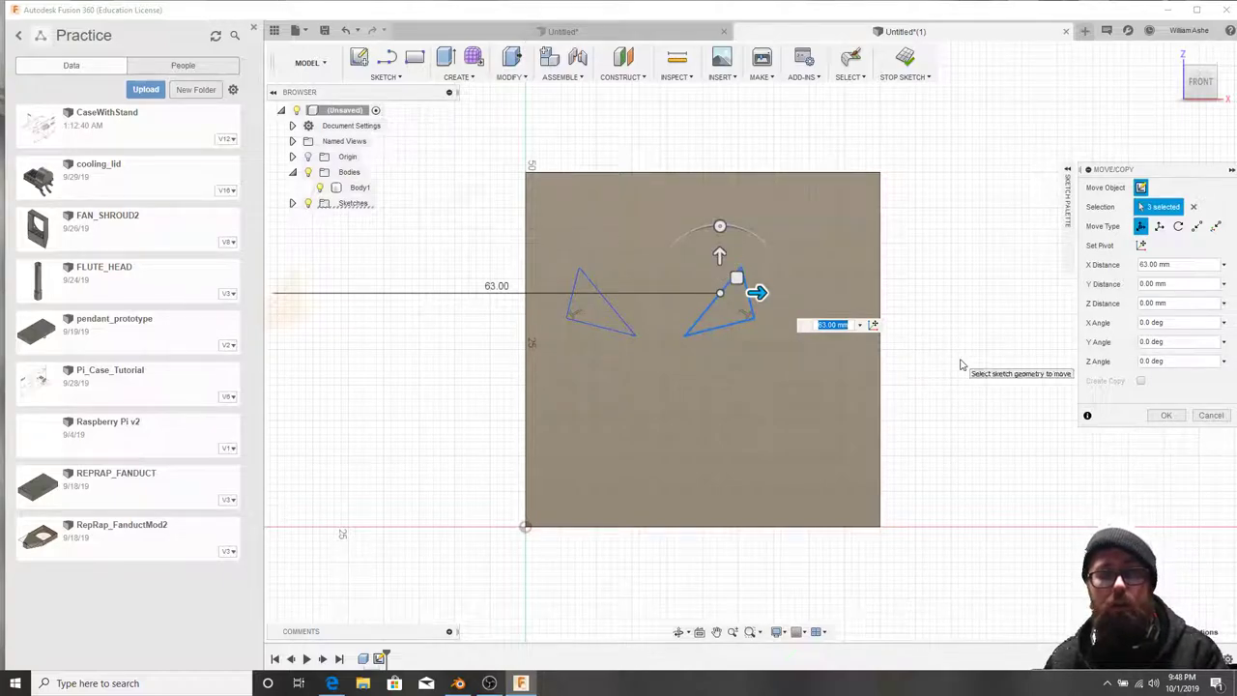
key("Return")
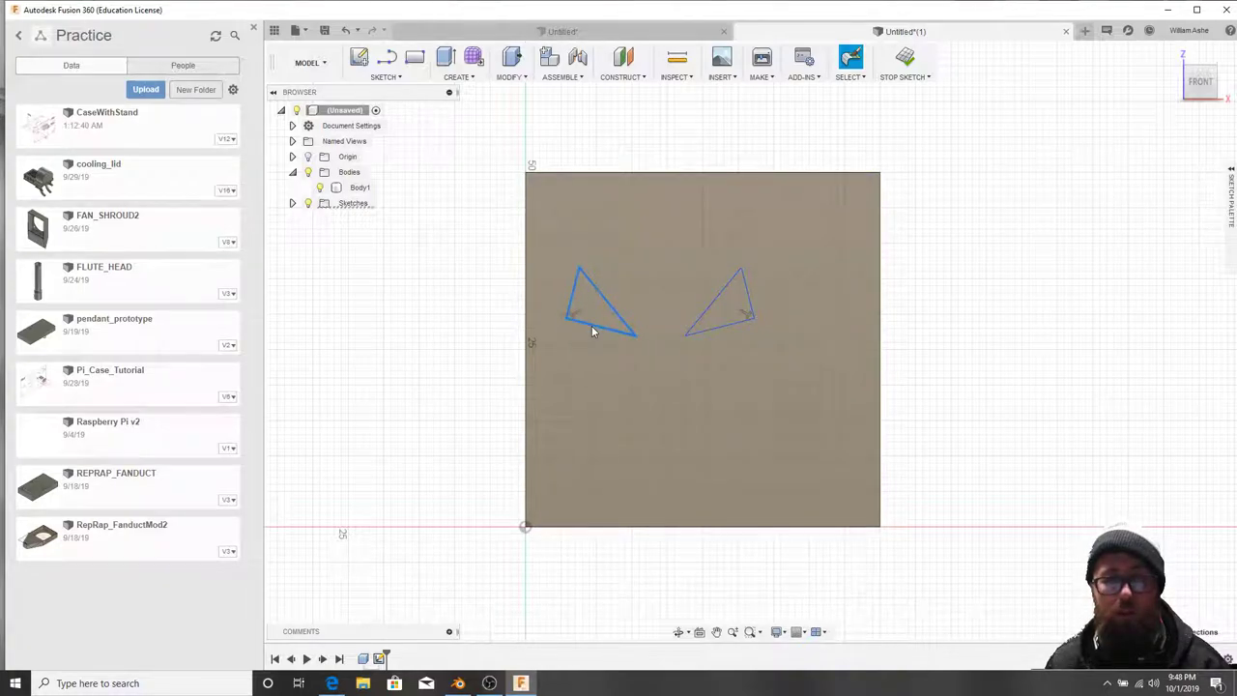
Move both triangles together 6 mm in the X direction with Move/Copy.
right_click(752, 308)
left_click(739, 290)
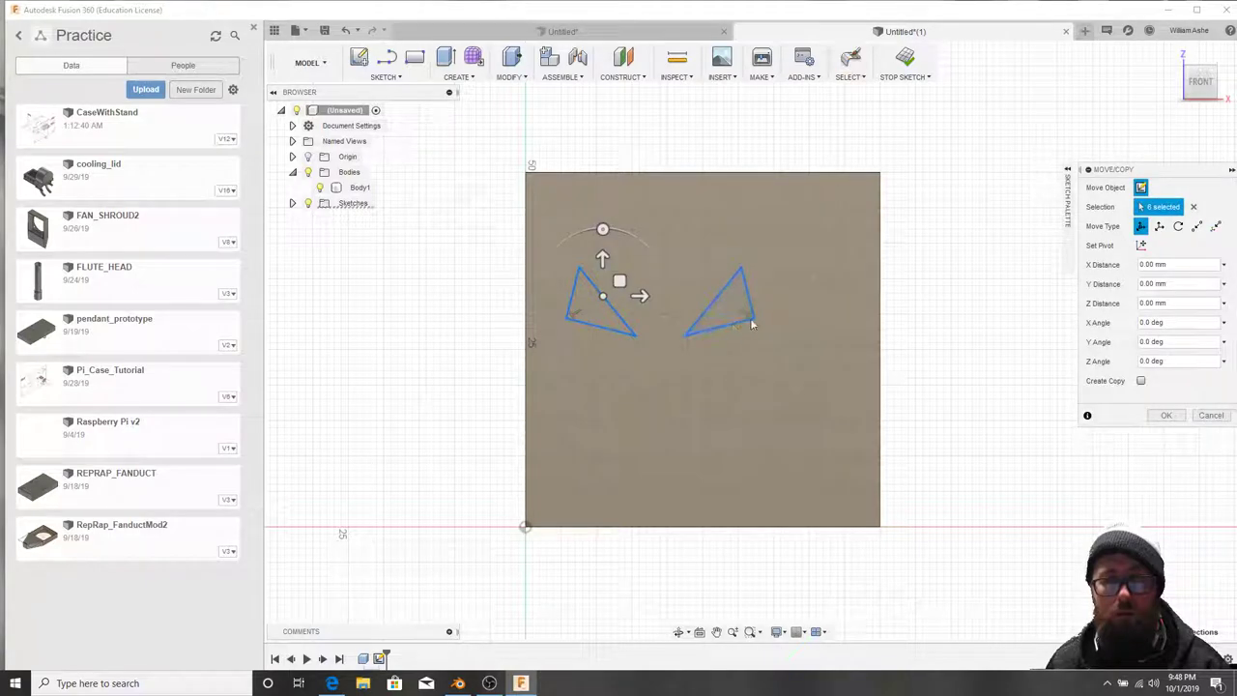
left_click_drag(646, 293, 683, 294)
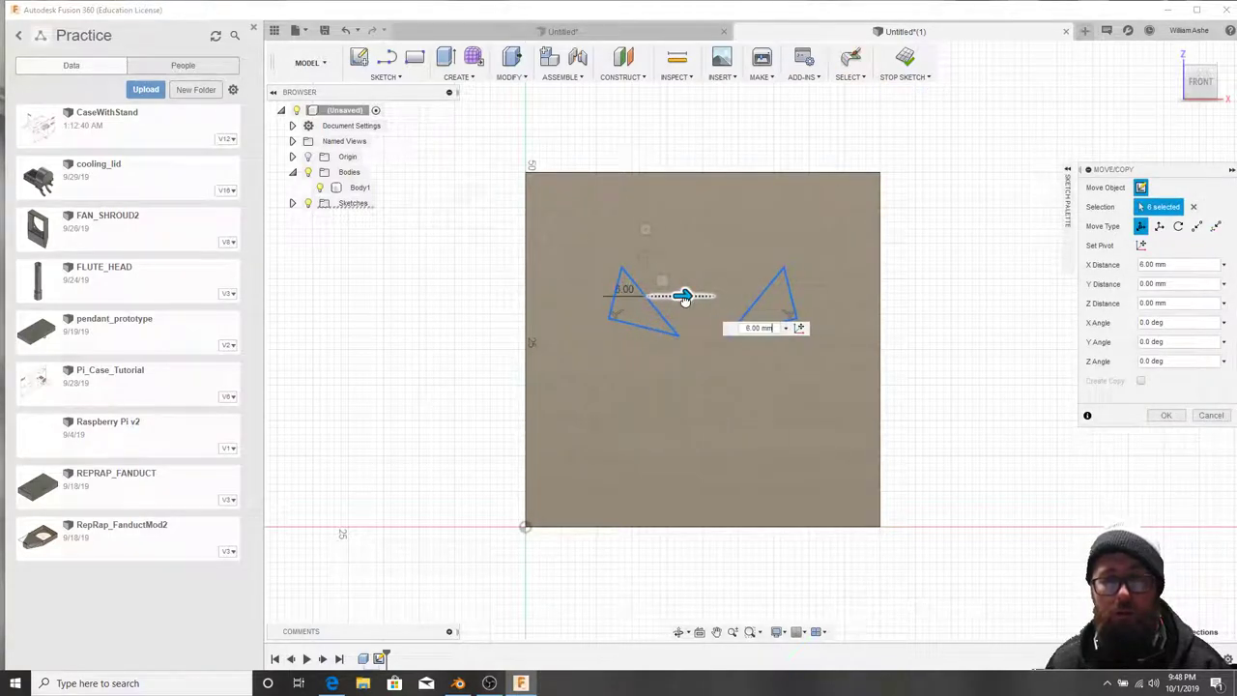
key("Return")
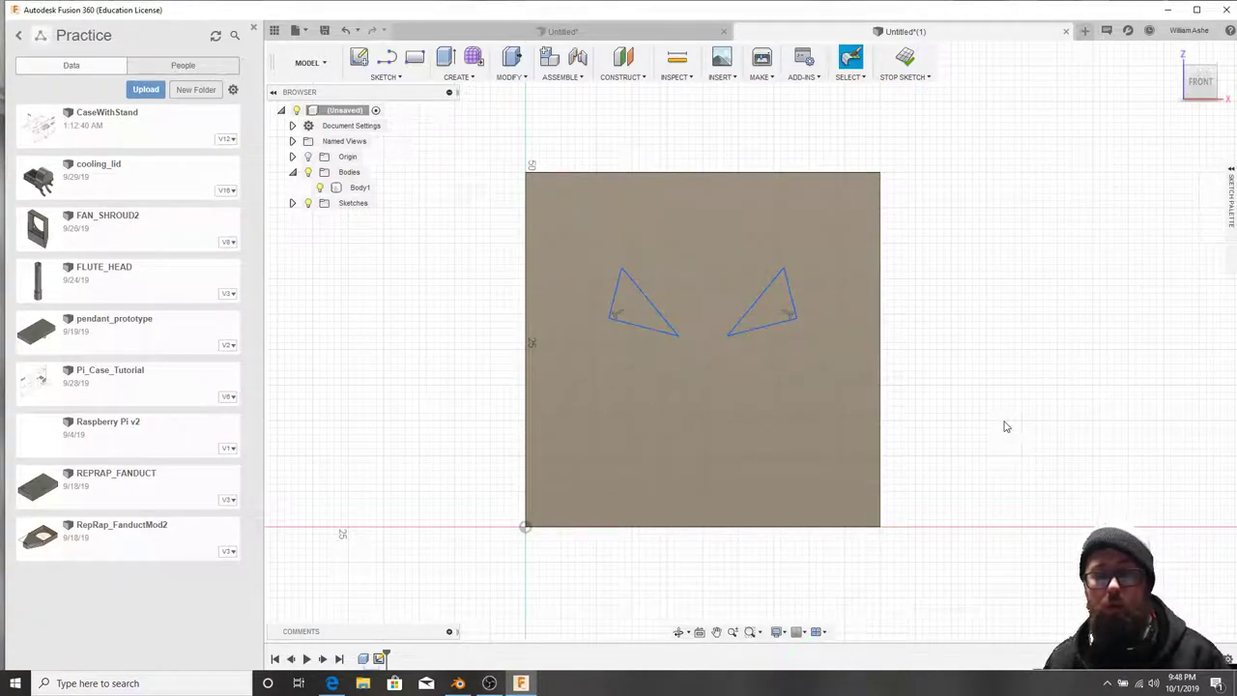
left_click(852, 433)
left_click(643, 314)
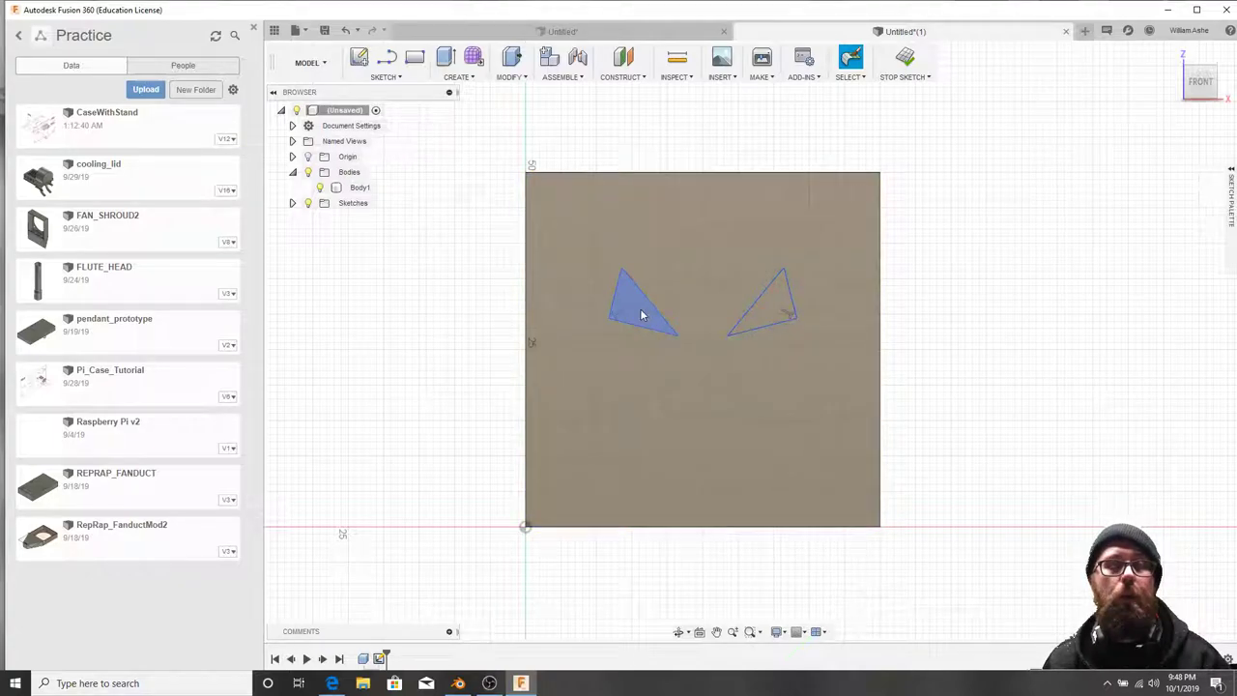
left_click(715, 363)
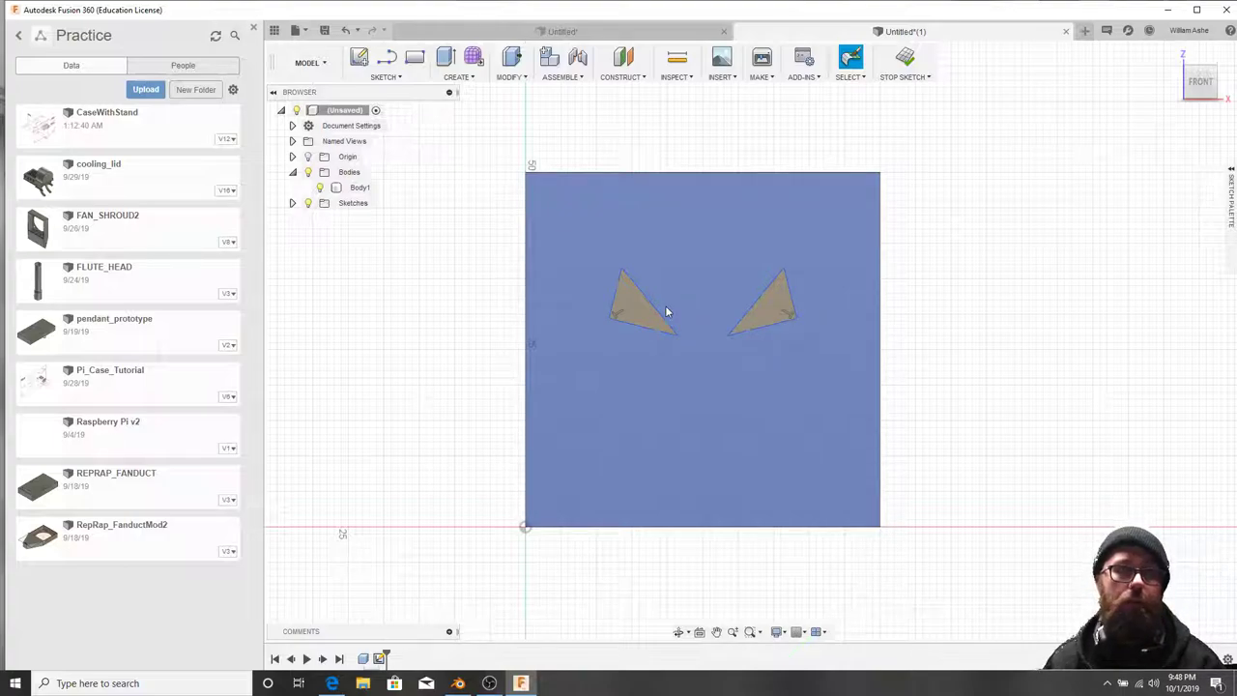
key("Escape")
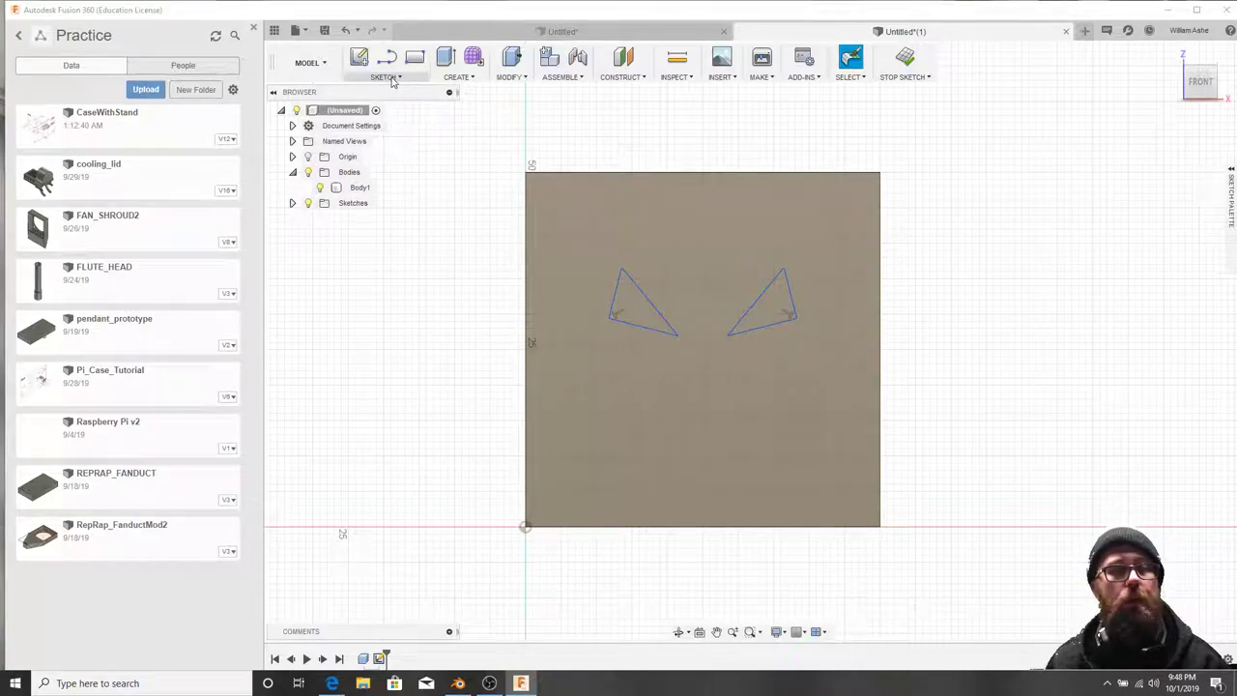
Sketch a vertical Center to Center Slot 2 mm wide and about 6 mm between centers, below the left triangle near the face's left edge.
left_click(385, 77)
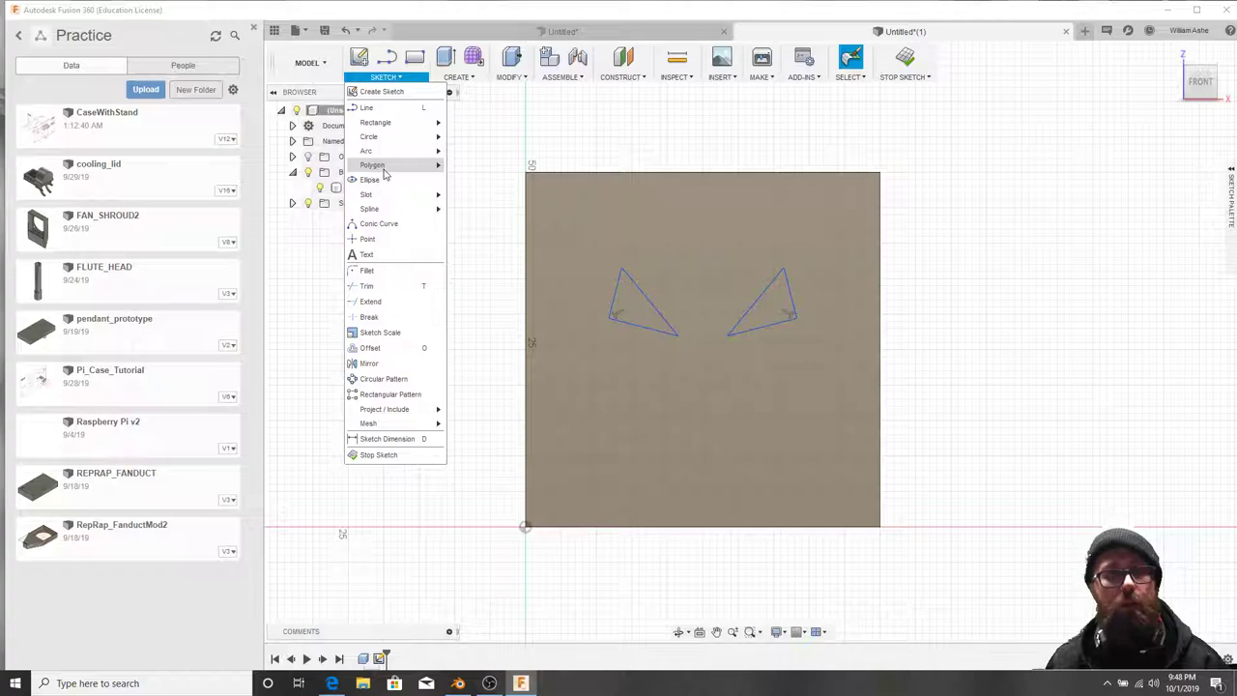
mouse_move(386, 197)
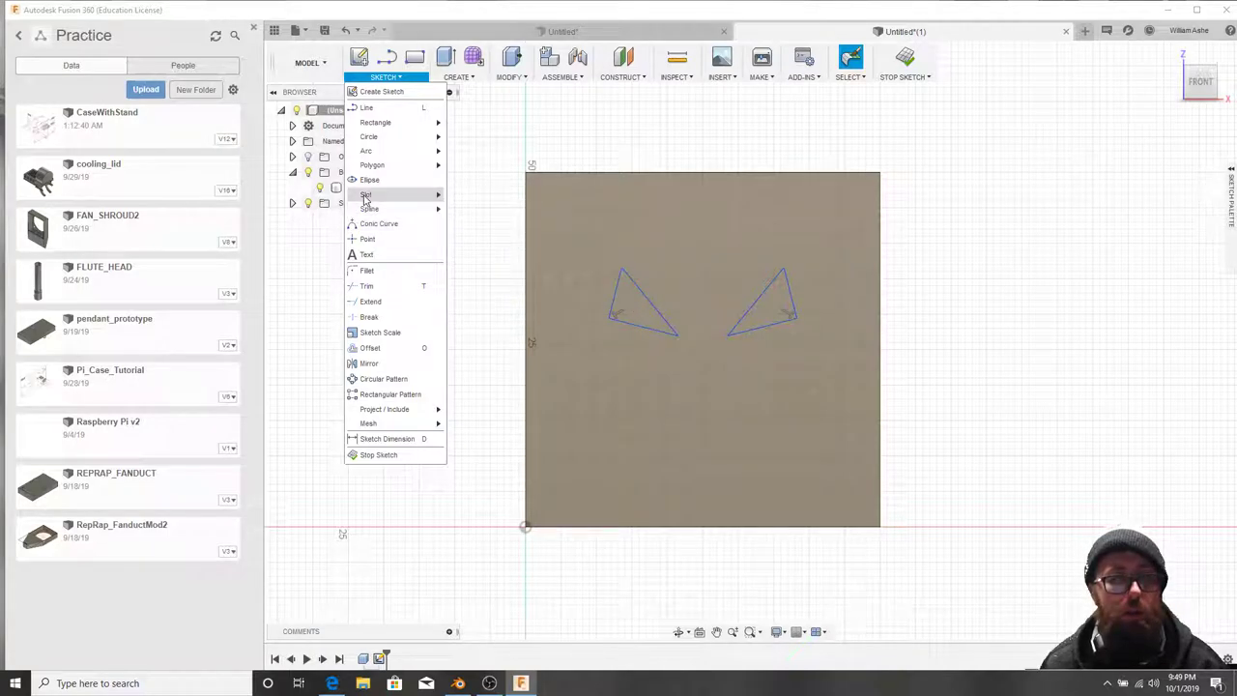
left_click(483, 198)
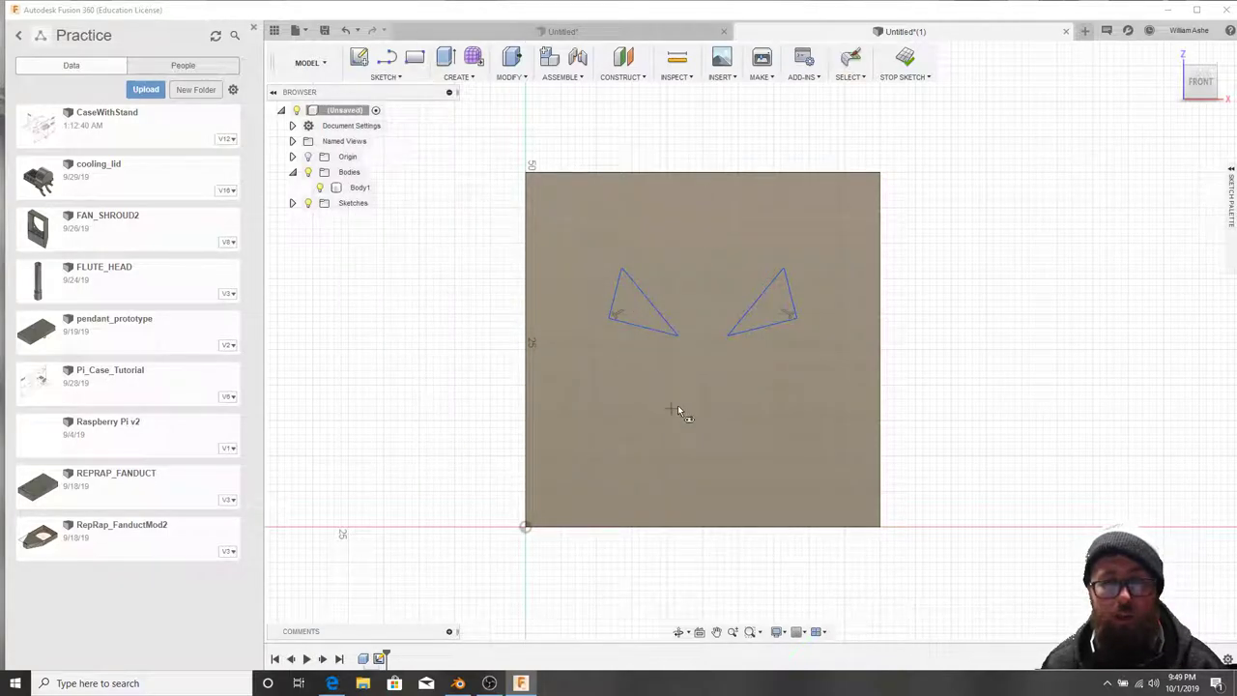
left_click(606, 418)
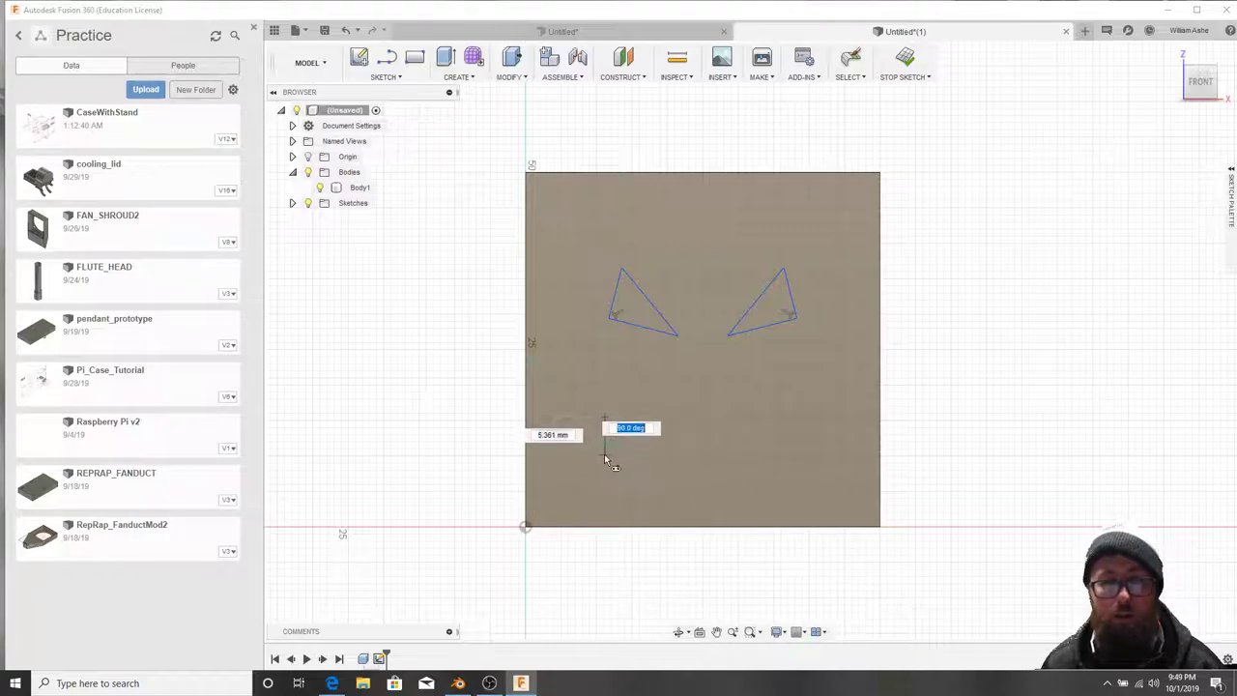
left_click(605, 461)
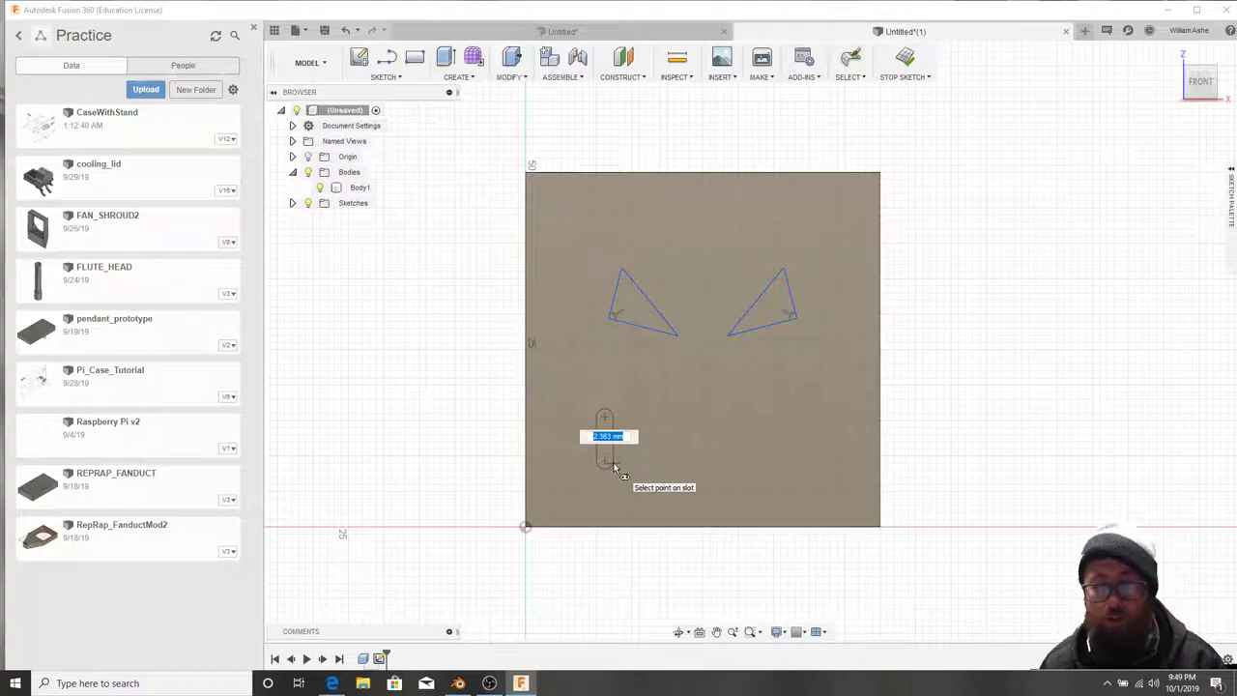
type("2")
key("Tab")
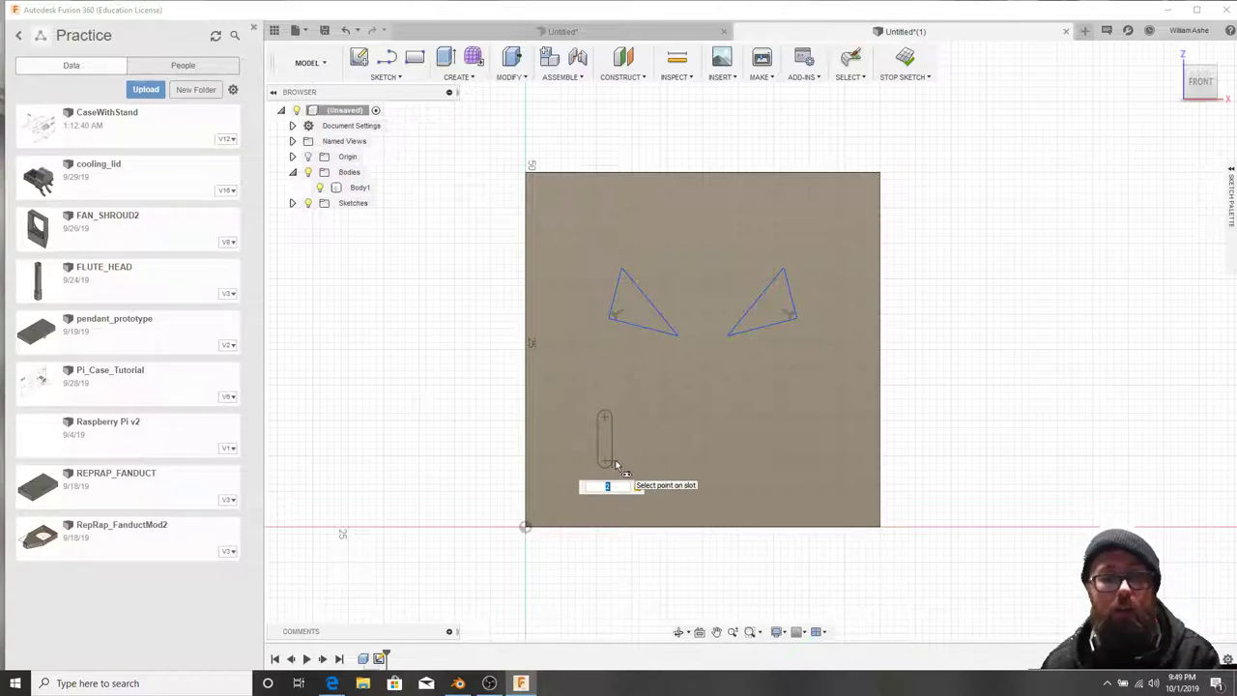
left_click(615, 460)
key("Escape")
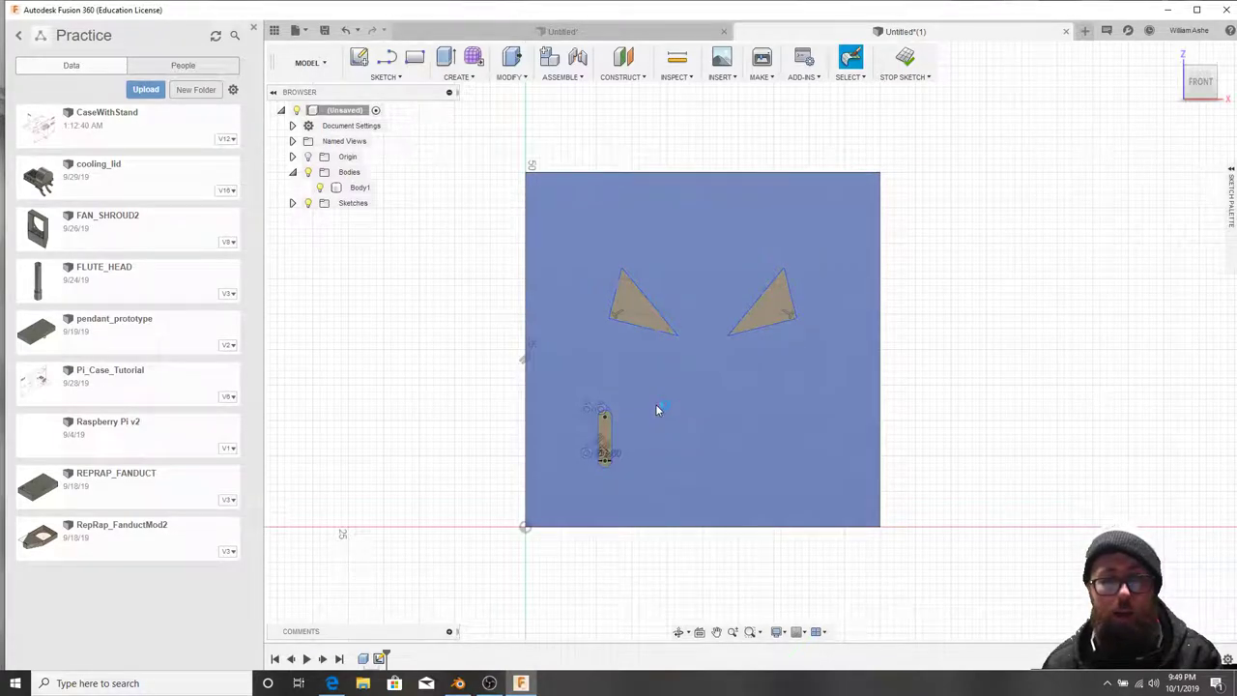
Sketch a second vertical center-to-center slot 2 mm wide, to the right of the first slot and slightly higher.
right_click(655, 404)
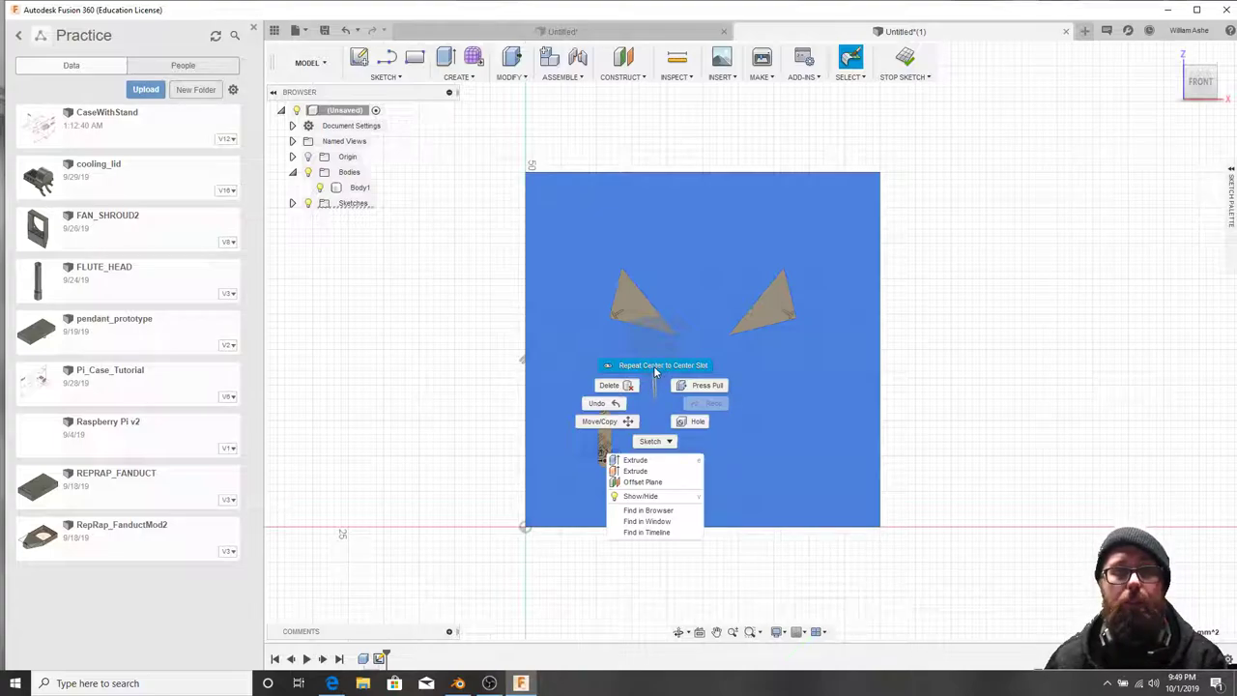
left_click(654, 366)
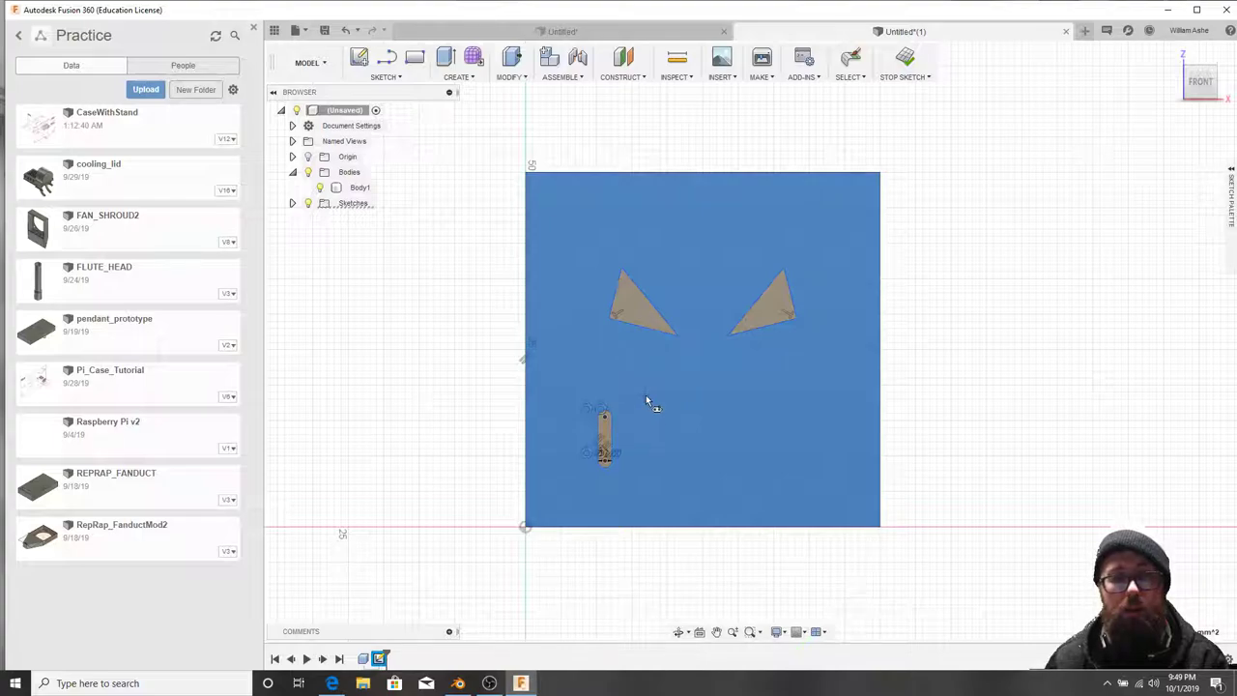
left_click(646, 385)
left_click(646, 428)
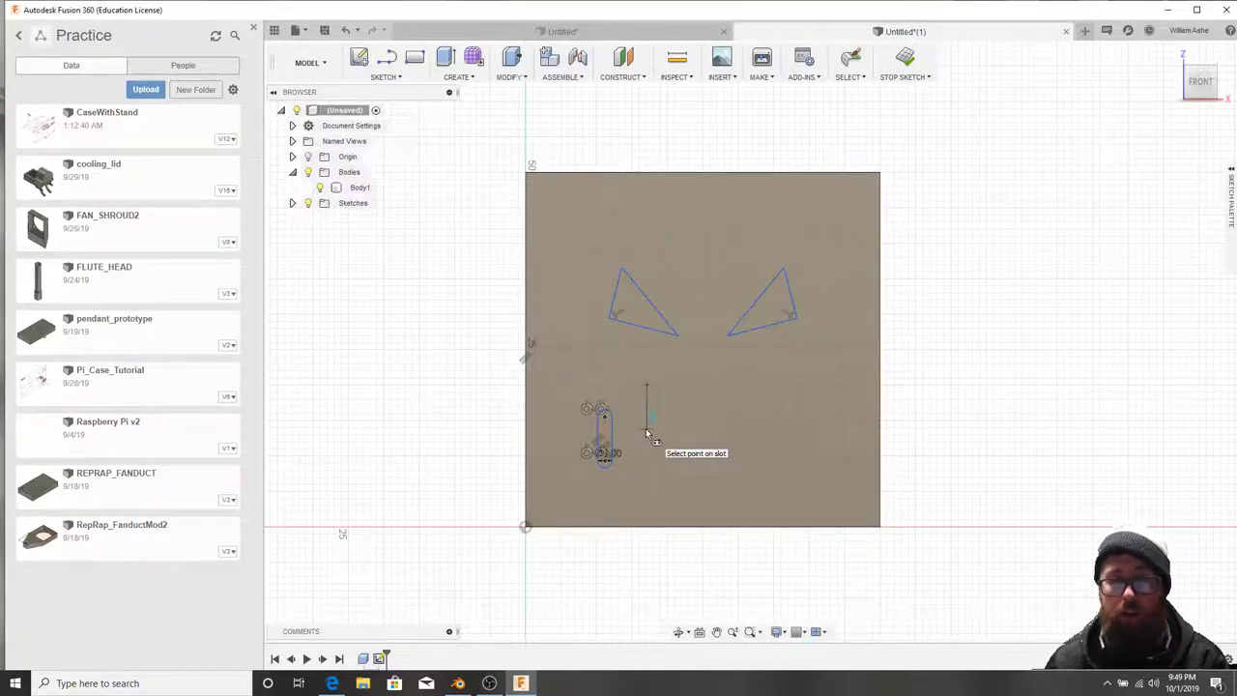
type("2")
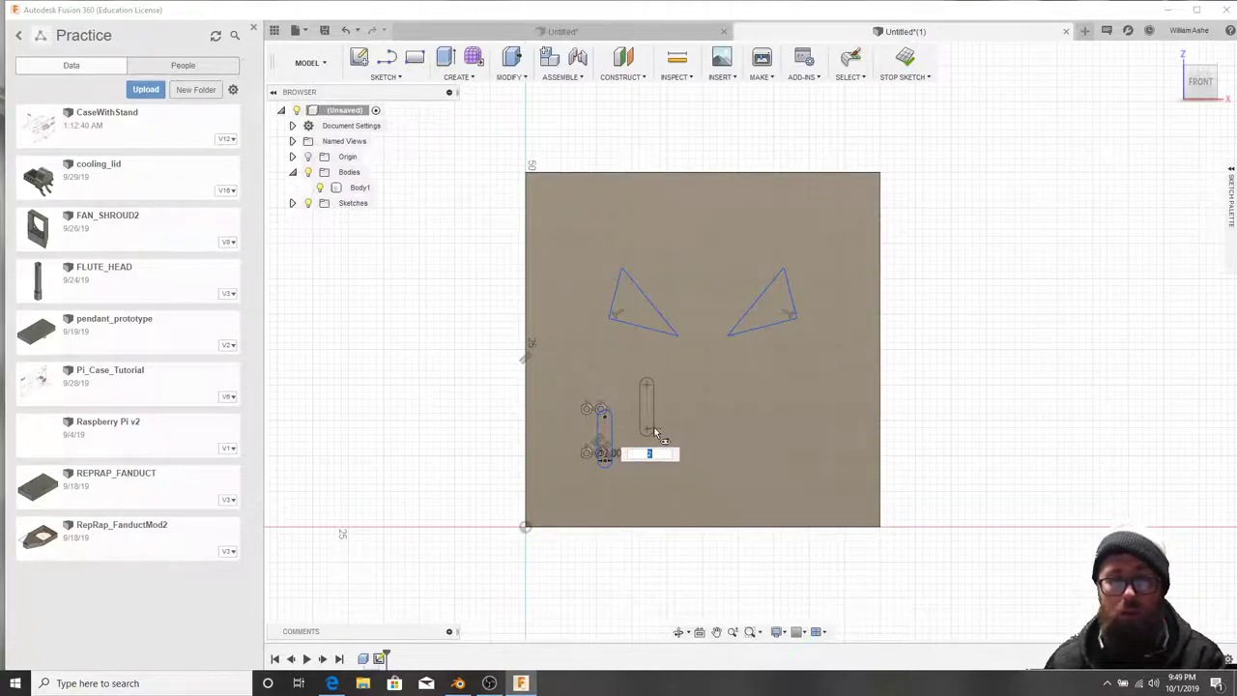
key("Return")
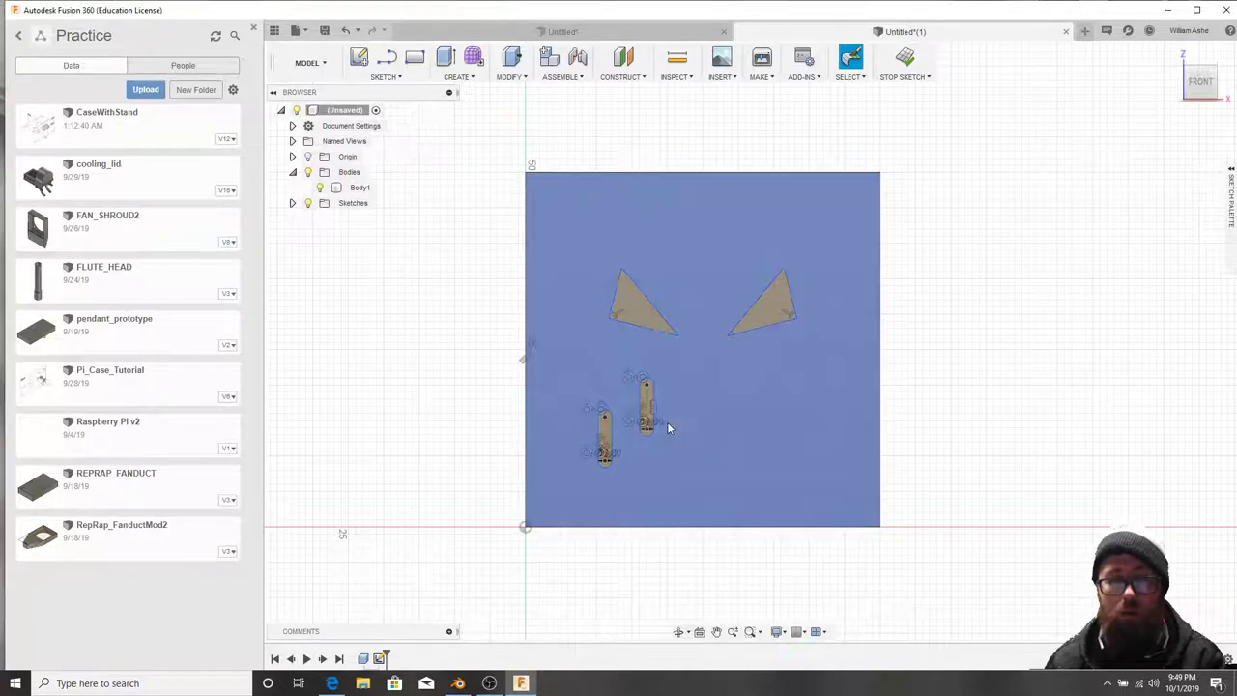
Sketch a third vertical center-to-center slot 2 mm wide, to the right of the second slot and slightly lower.
right_click(722, 404)
left_click(723, 367)
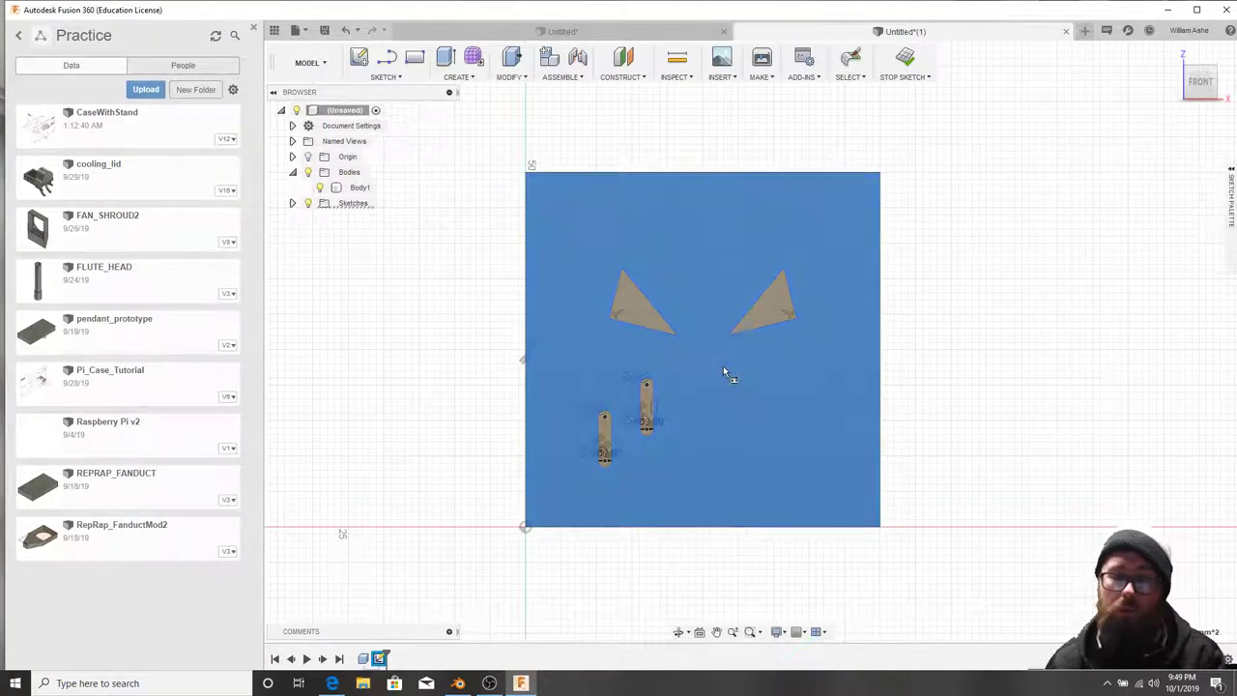
left_click(693, 409)
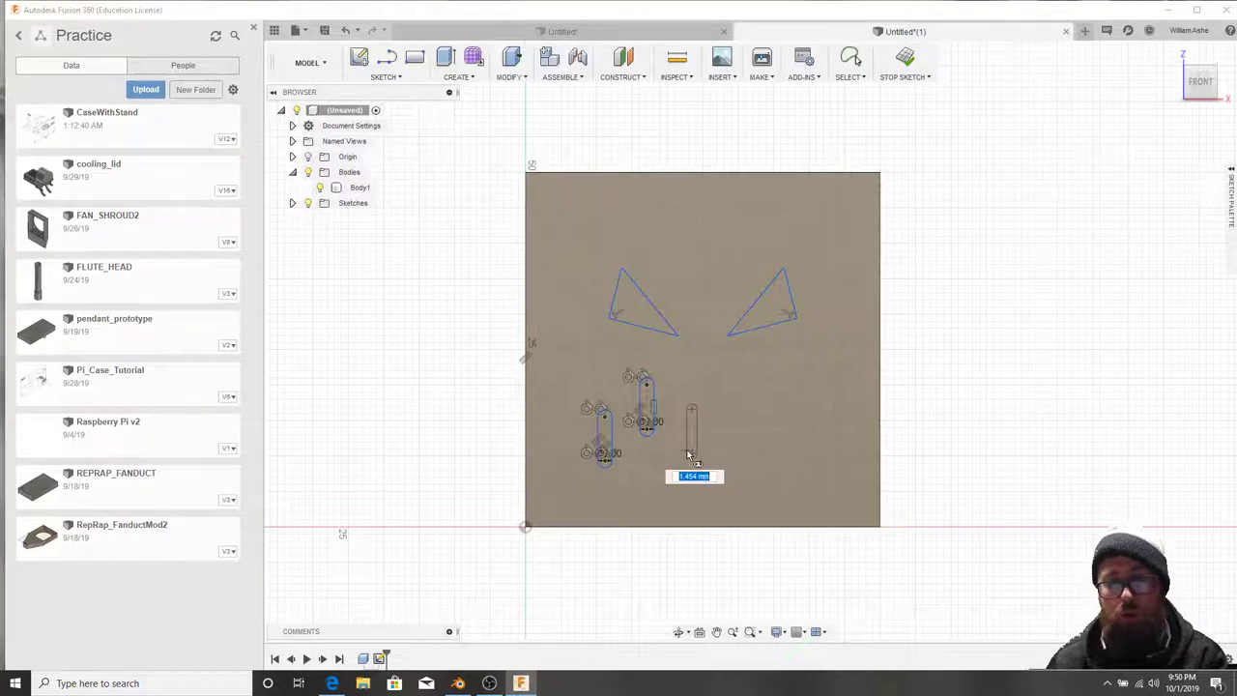
left_click(692, 450)
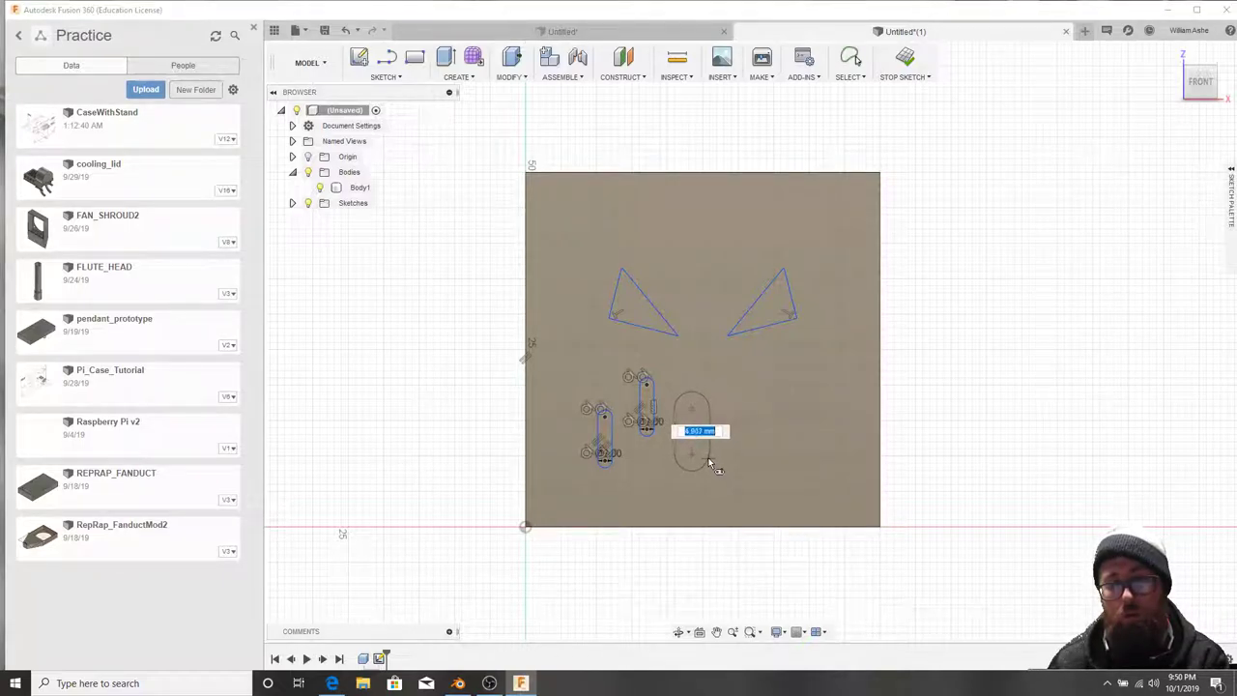
type("2")
key("Return")
key("Escape")
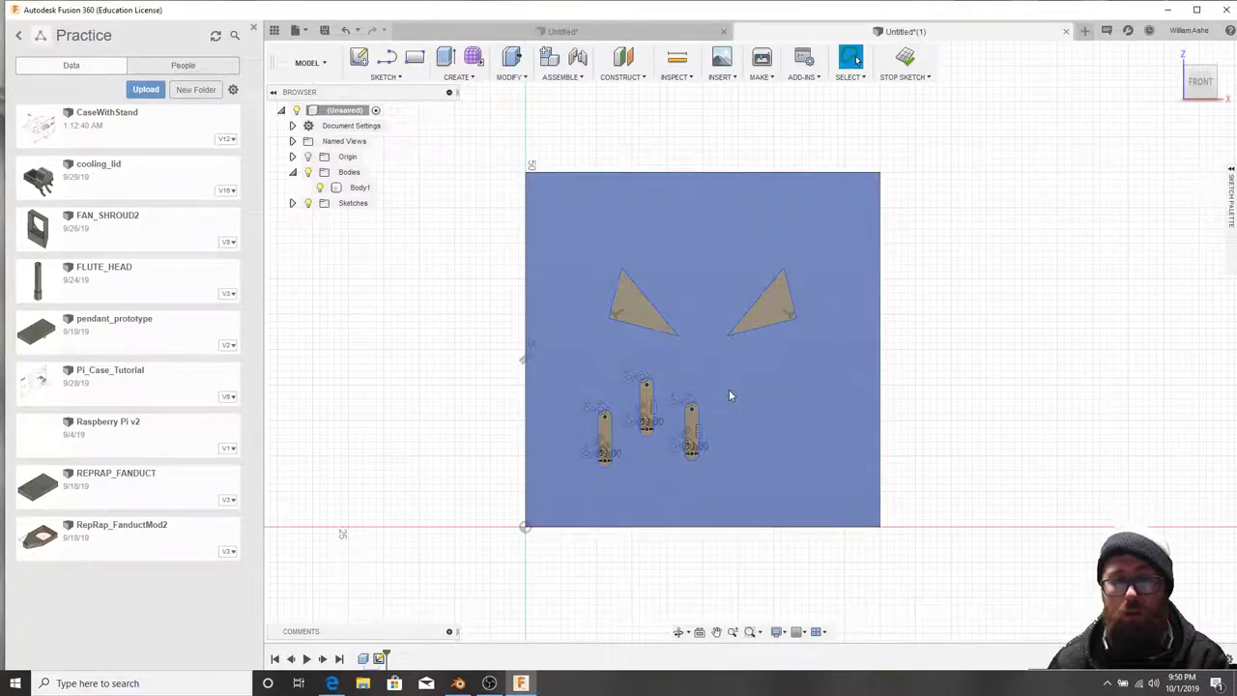
Sketch a fourth vertical center-to-center slot 2 mm wide and about 7 mm between centers, to the right of the third slot and slightly higher.
right_click(731, 389)
left_click(726, 353)
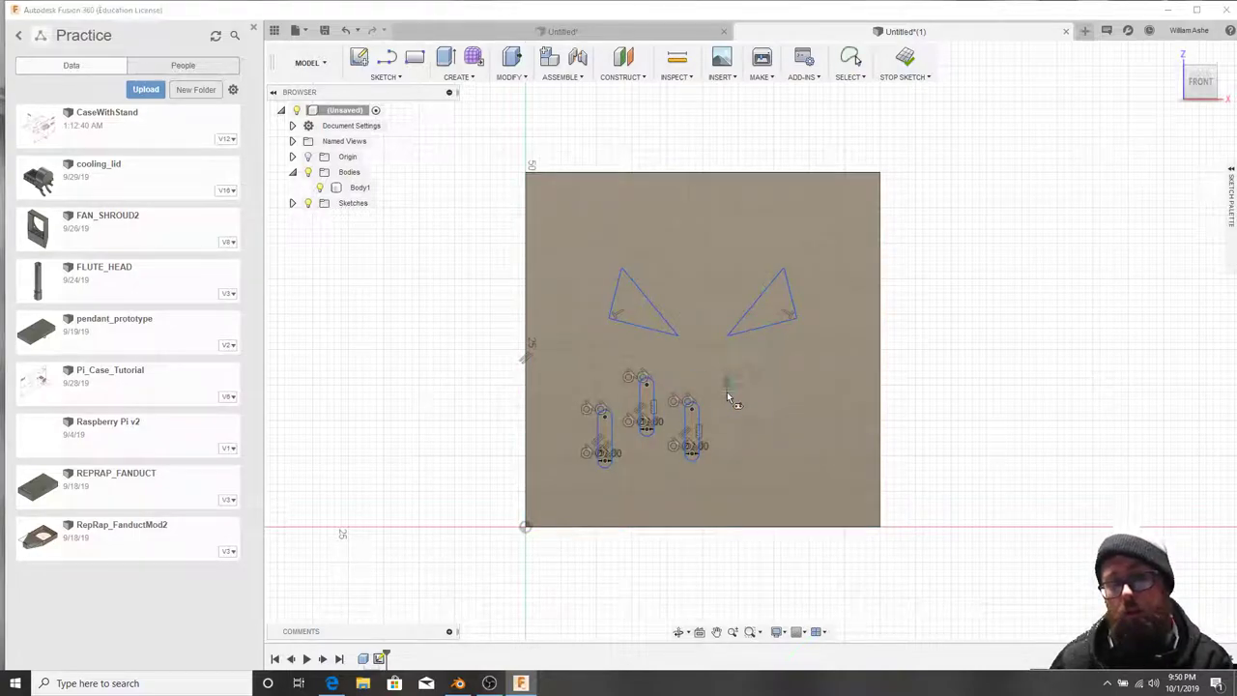
left_click(725, 419)
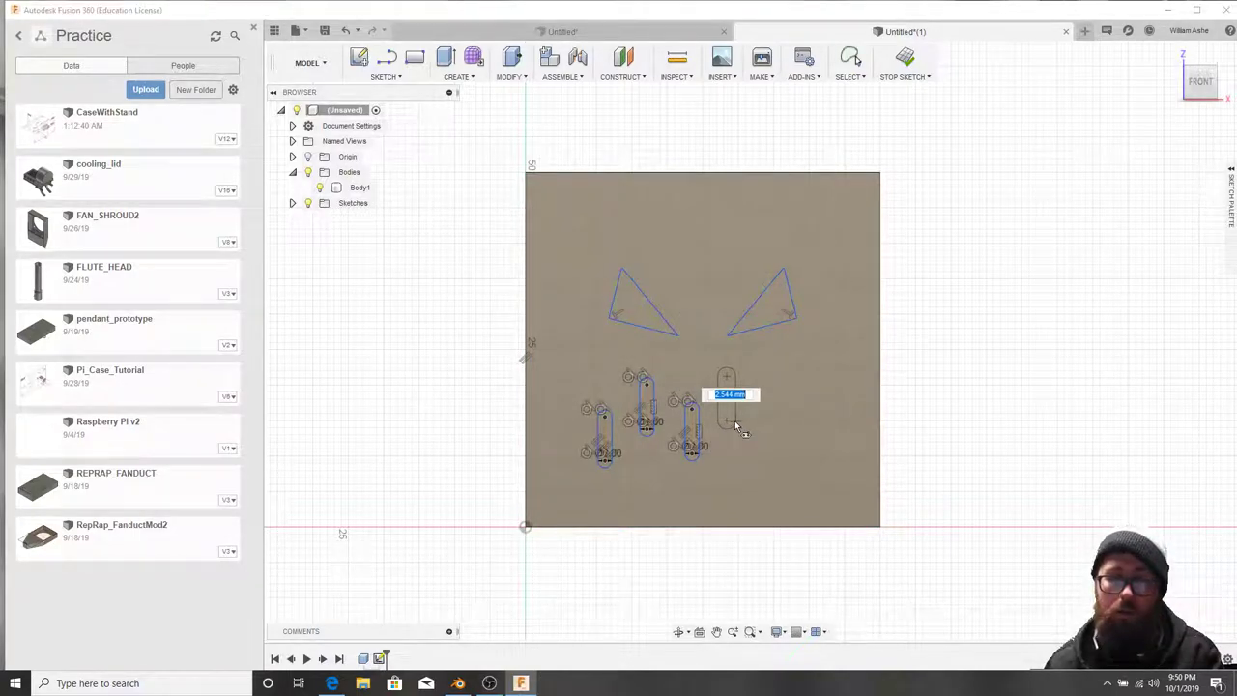
key("Escape")
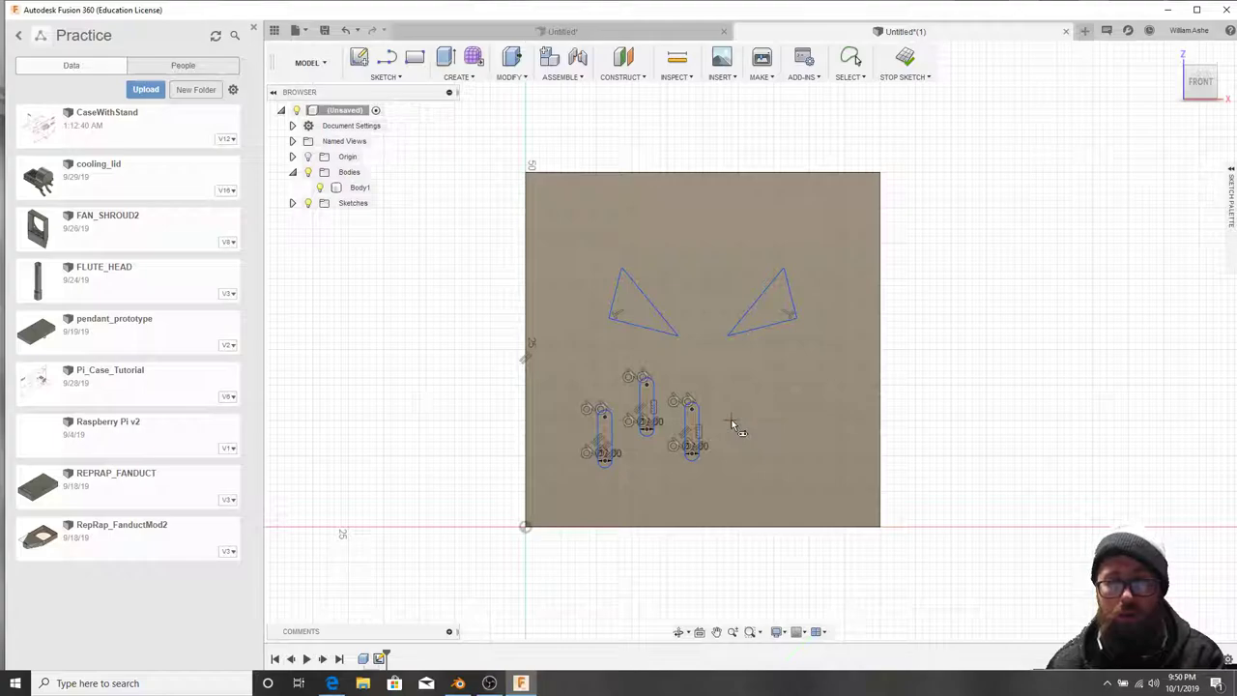
left_click(730, 382)
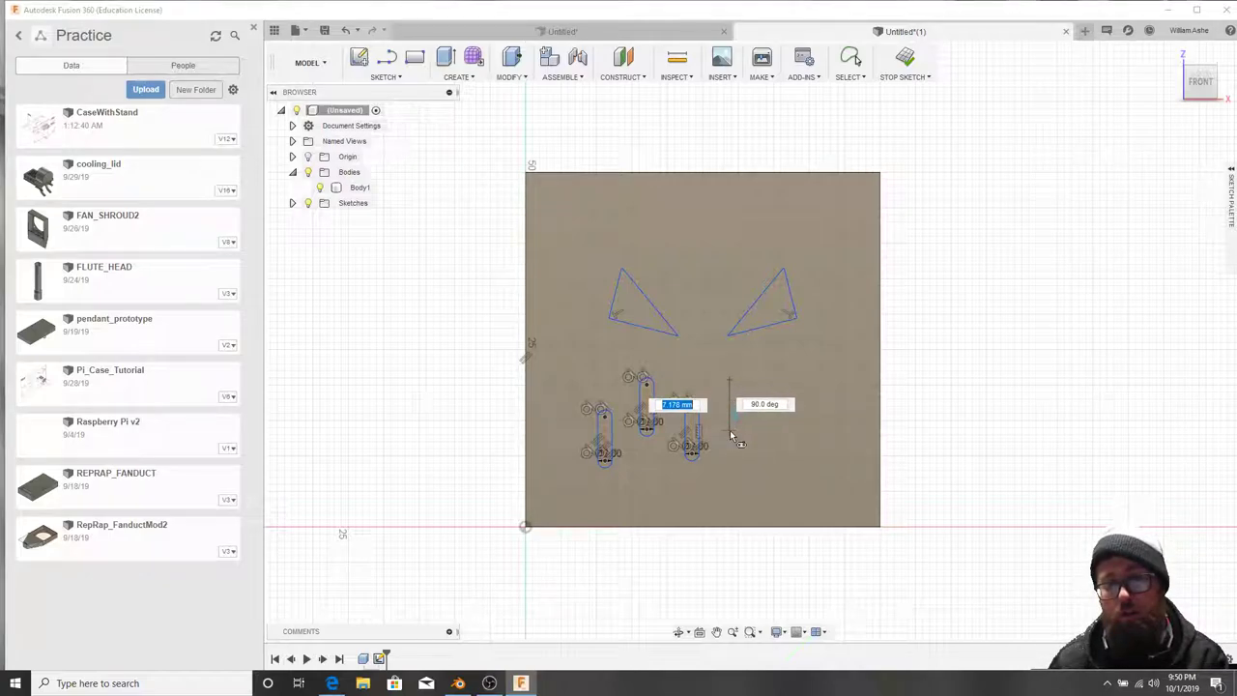
left_click(731, 435)
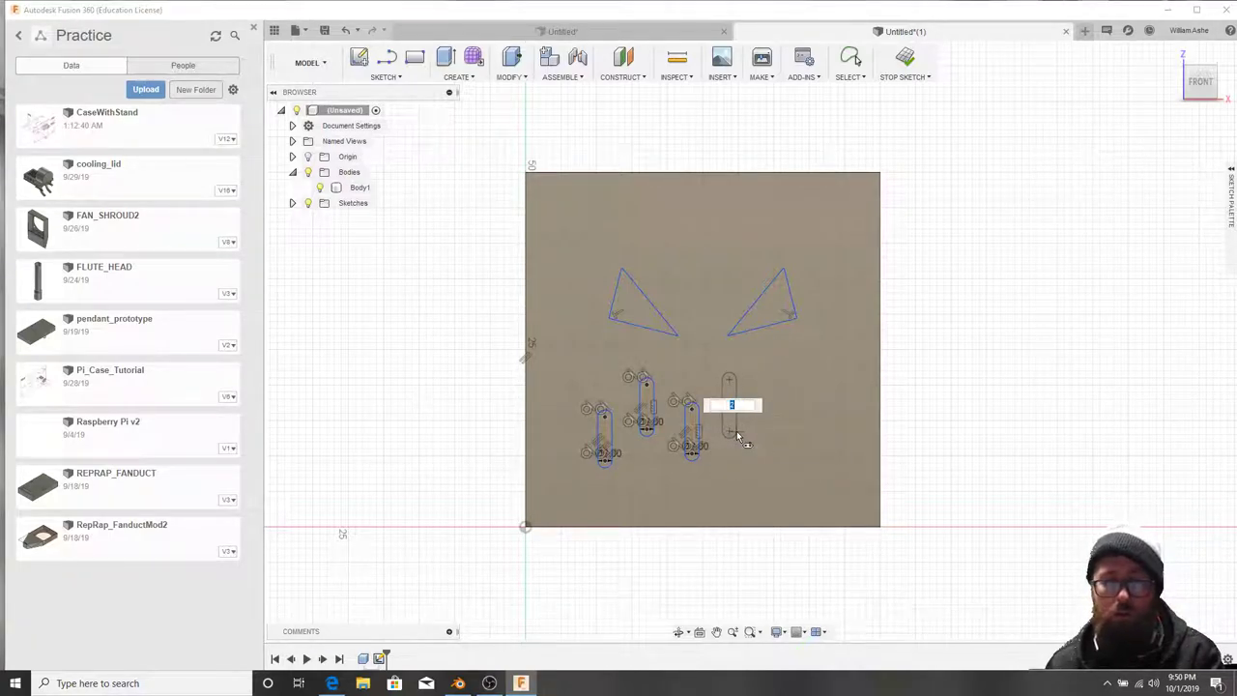
type("2")
key("Return")
key("Escape")
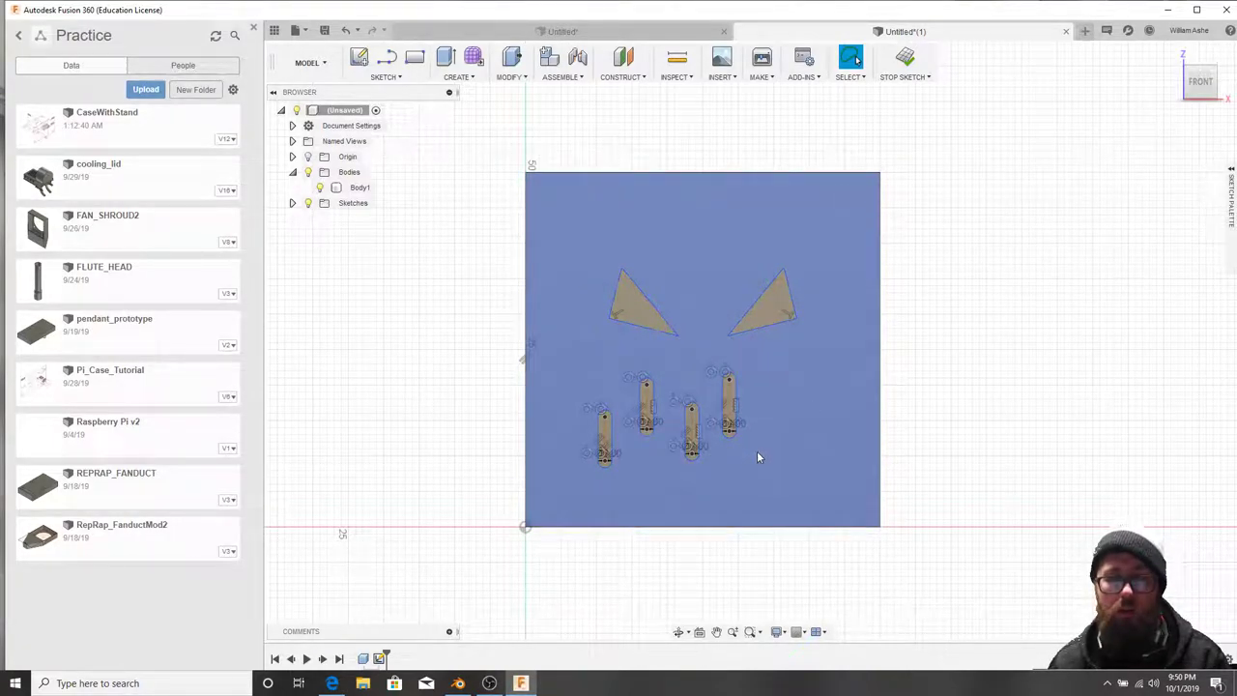
Sketch a fifth vertical center-to-center slot 2 mm wide, to the right of the fourth slot and slightly lower.
right_click(756, 423)
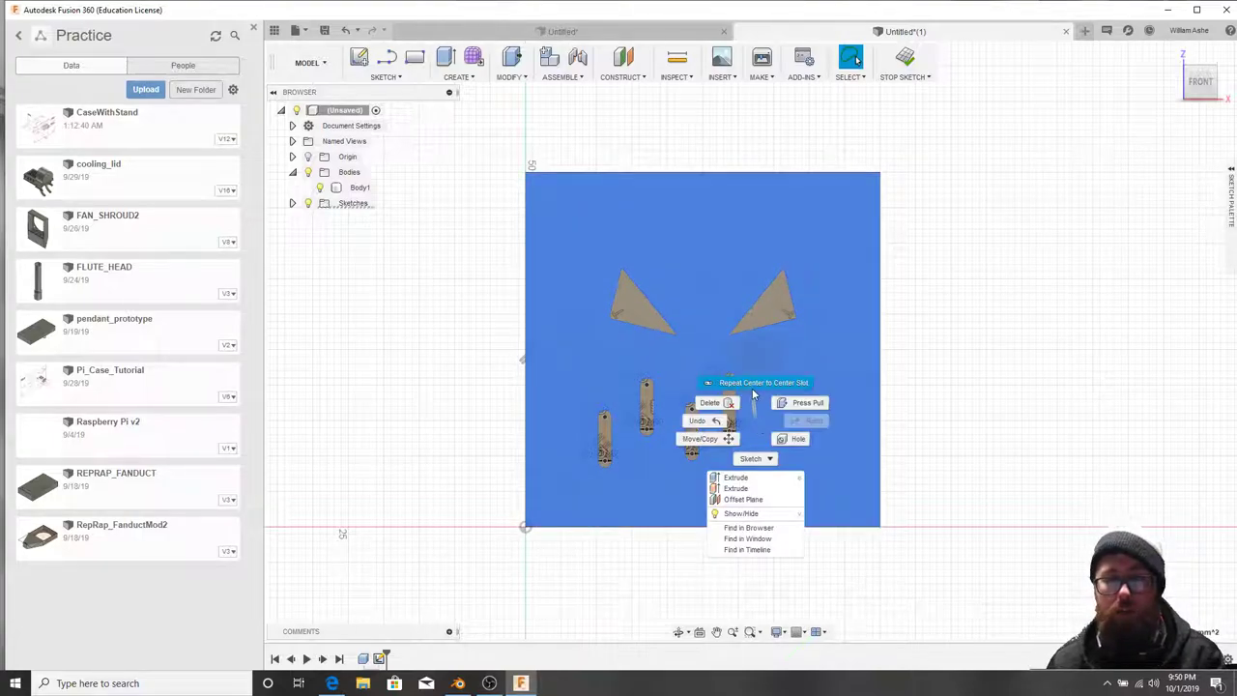
left_click(752, 388)
left_click(755, 406)
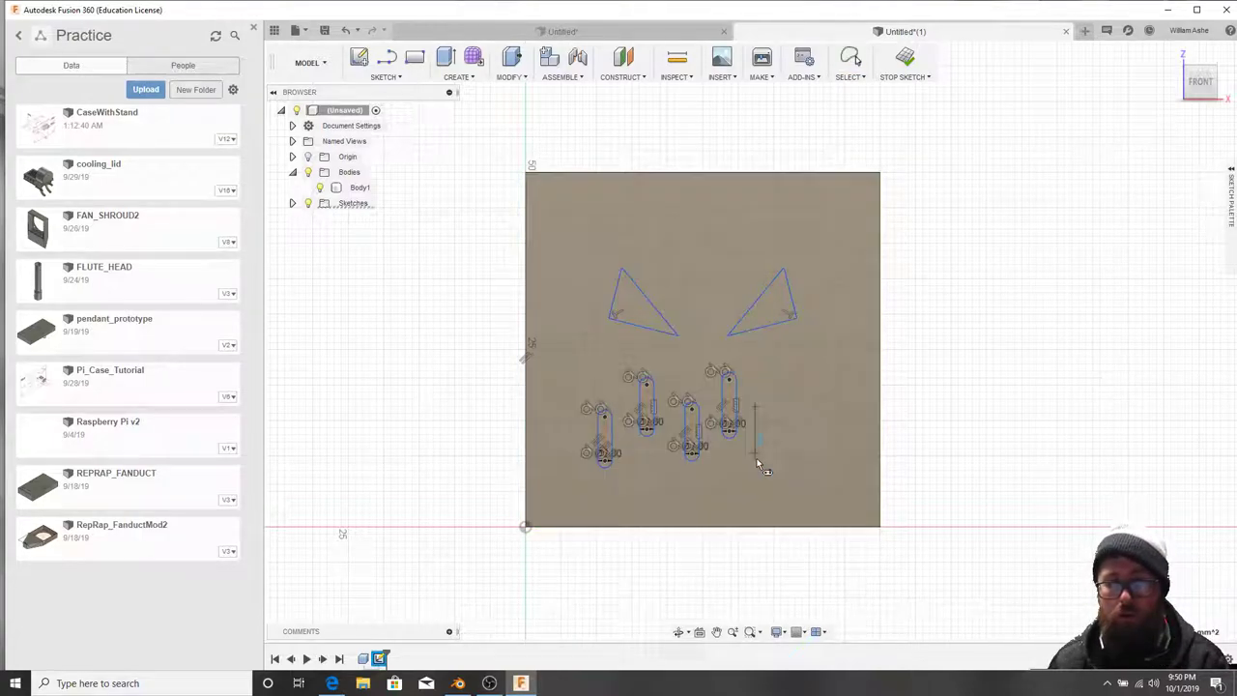
left_click(756, 458)
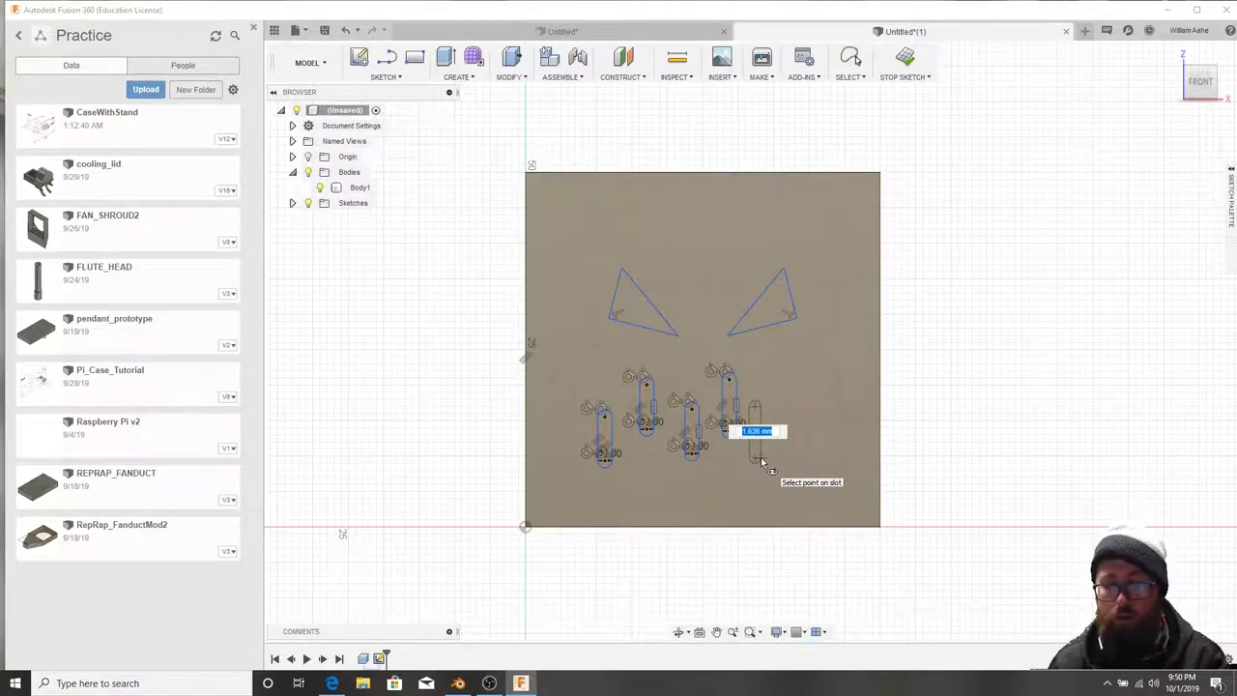
type("2")
key("Return")
type("2")
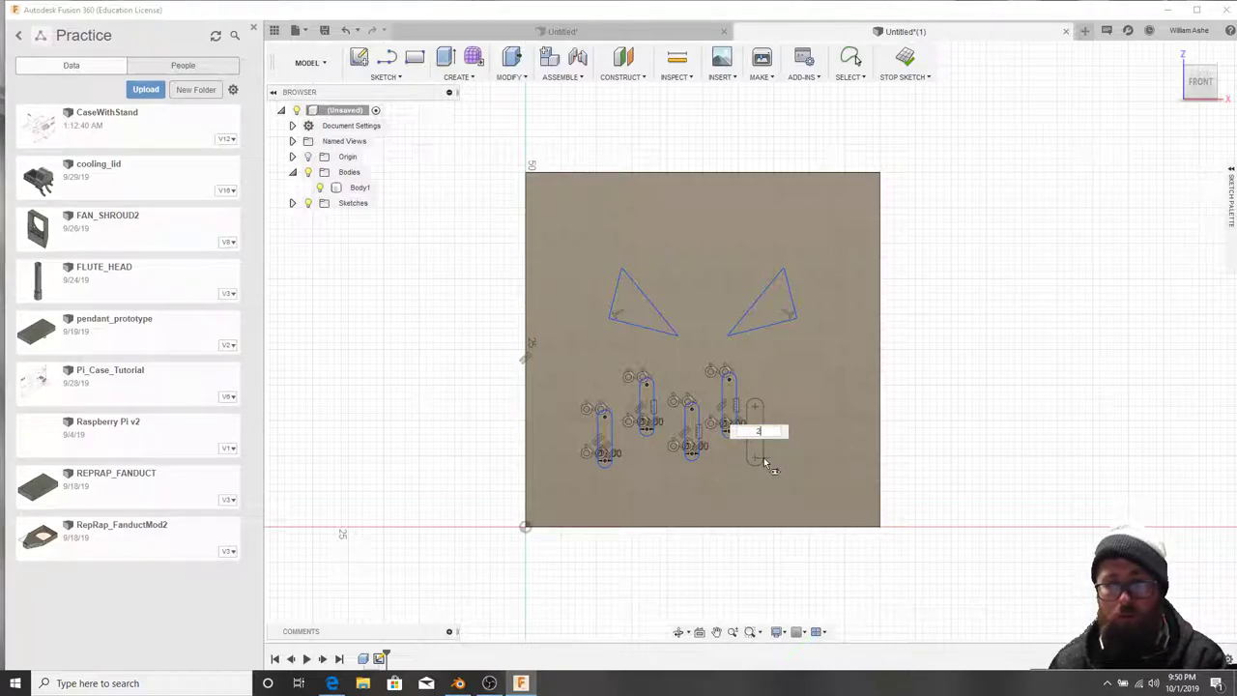
key("Tab")
key("Return")
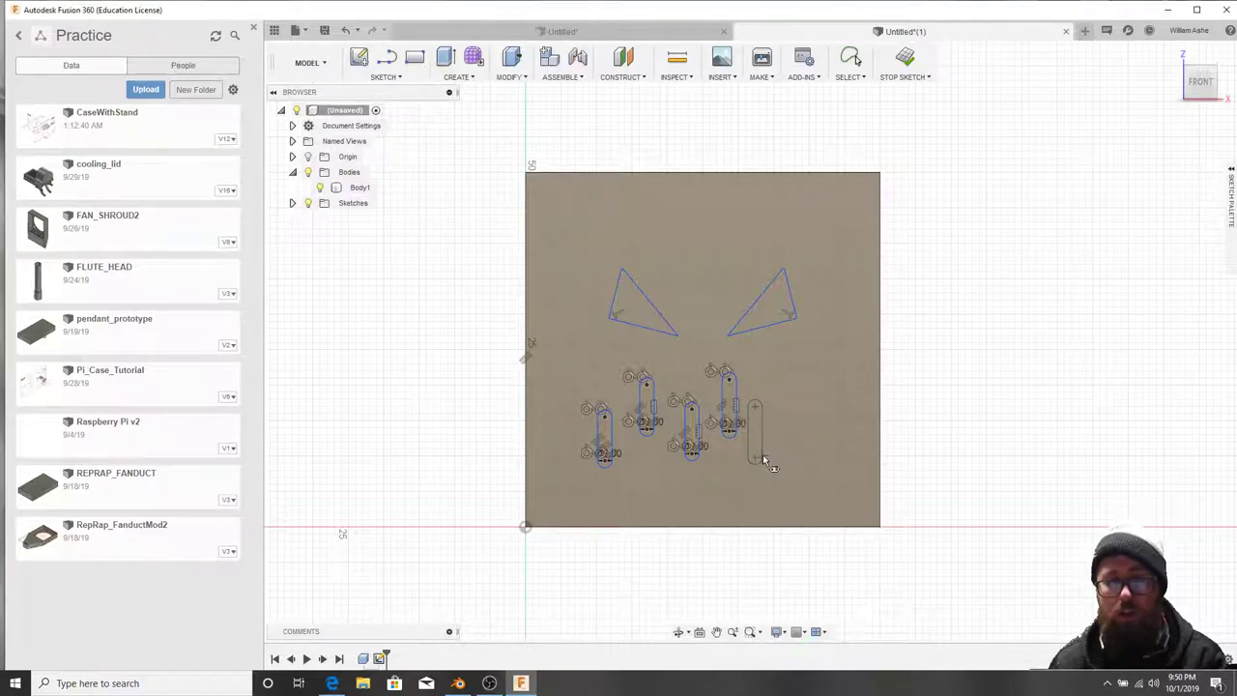
key("Escape")
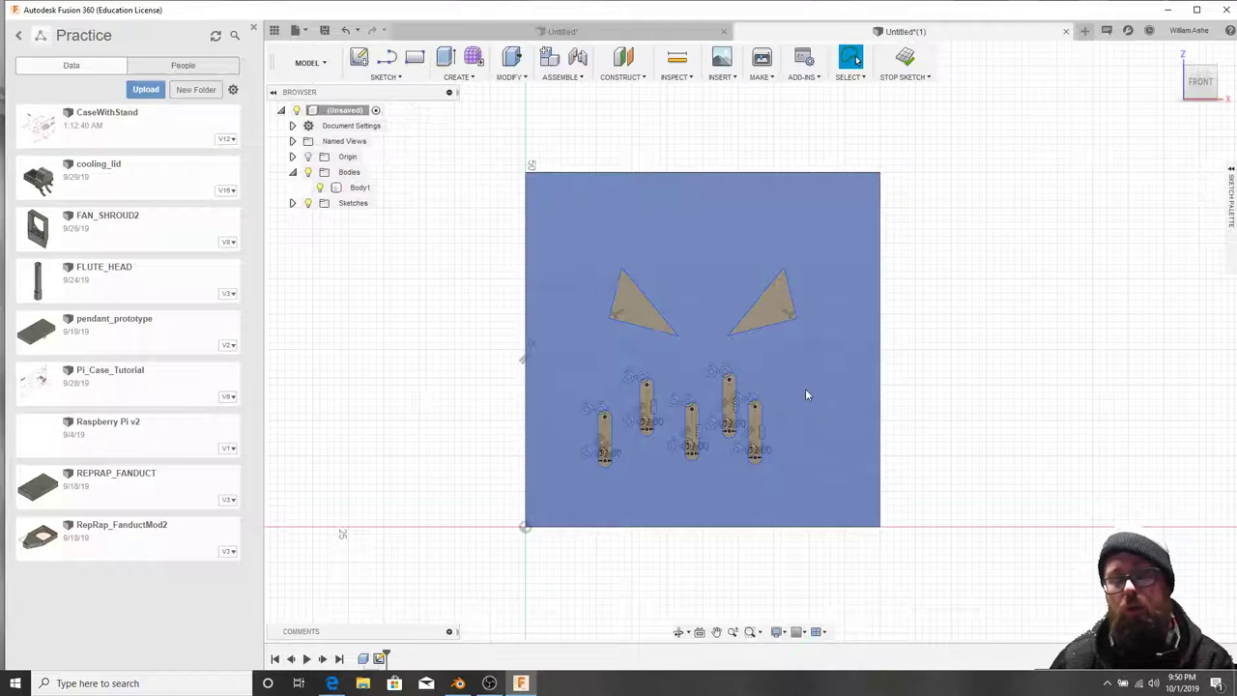
Sketch a sixth vertical center-to-center slot 2 mm wide and about 6 mm between centers, to the right of the fifth slot and higher.
right_click(806, 388)
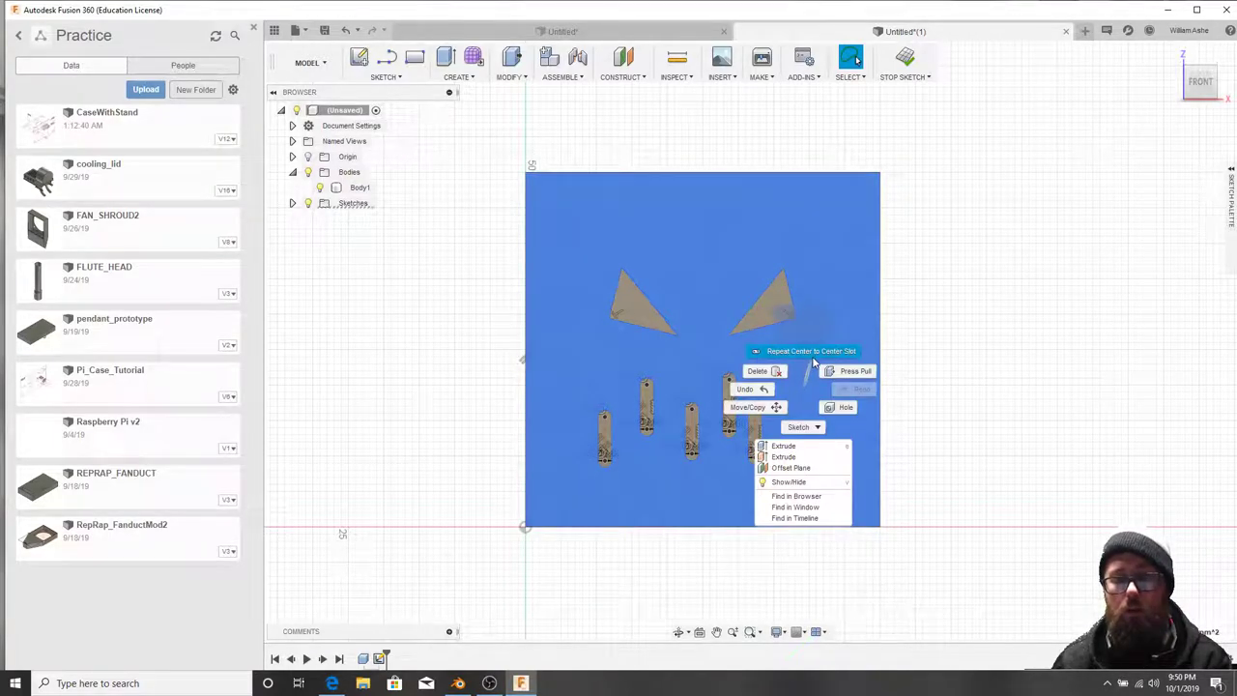
left_click(812, 352)
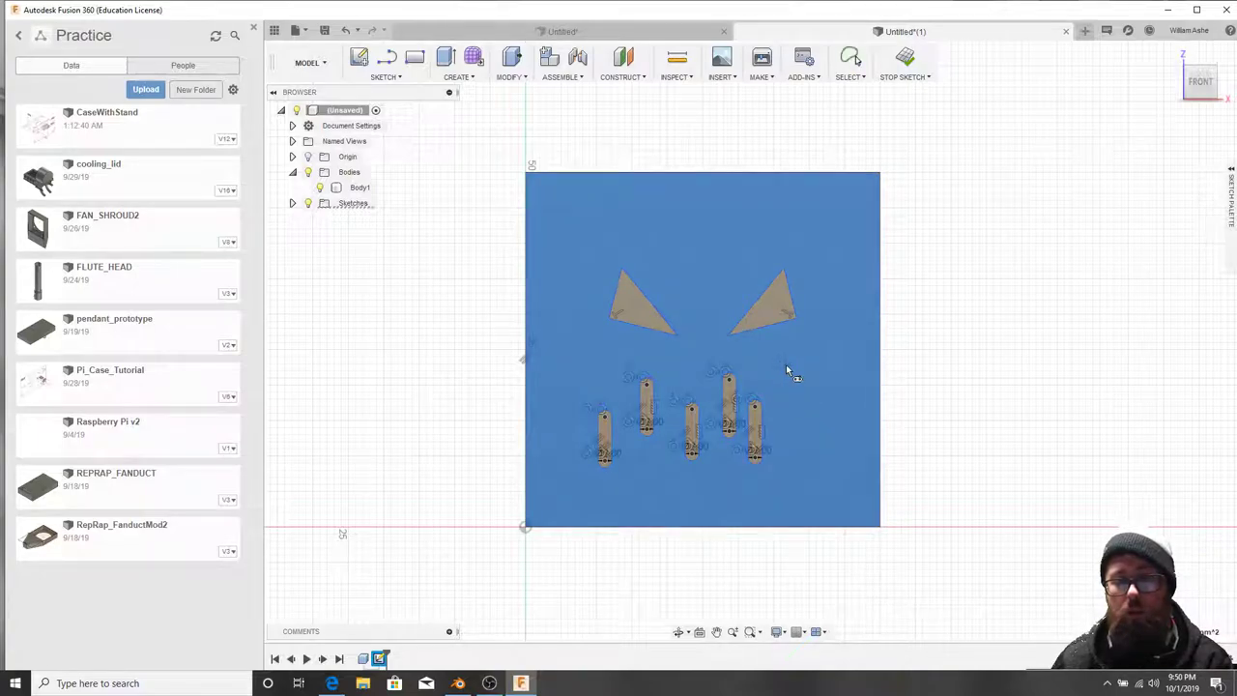
left_click(786, 367)
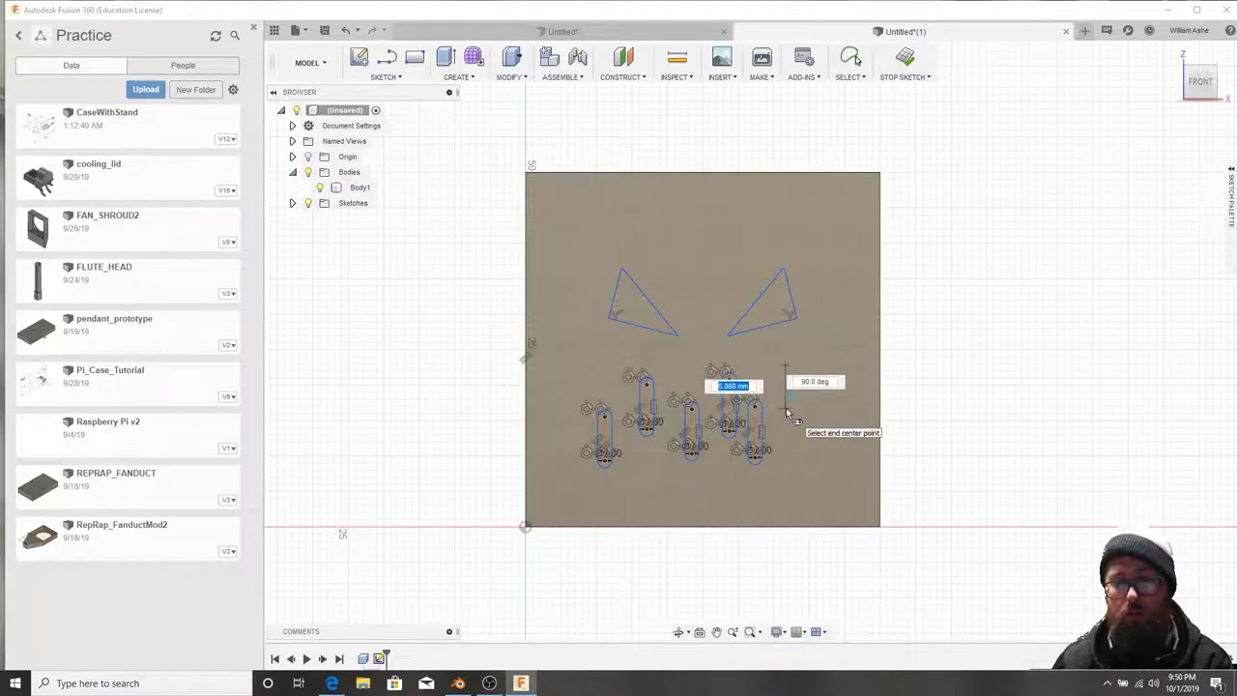
left_click(787, 407)
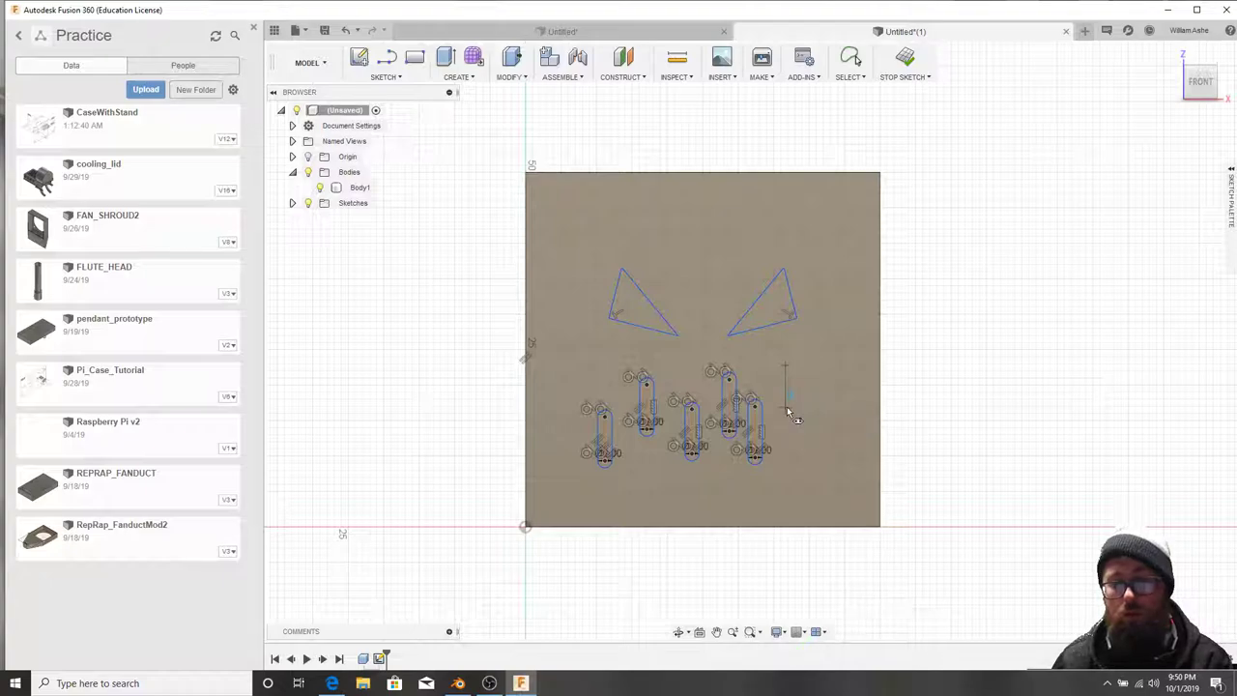
left_click(787, 406)
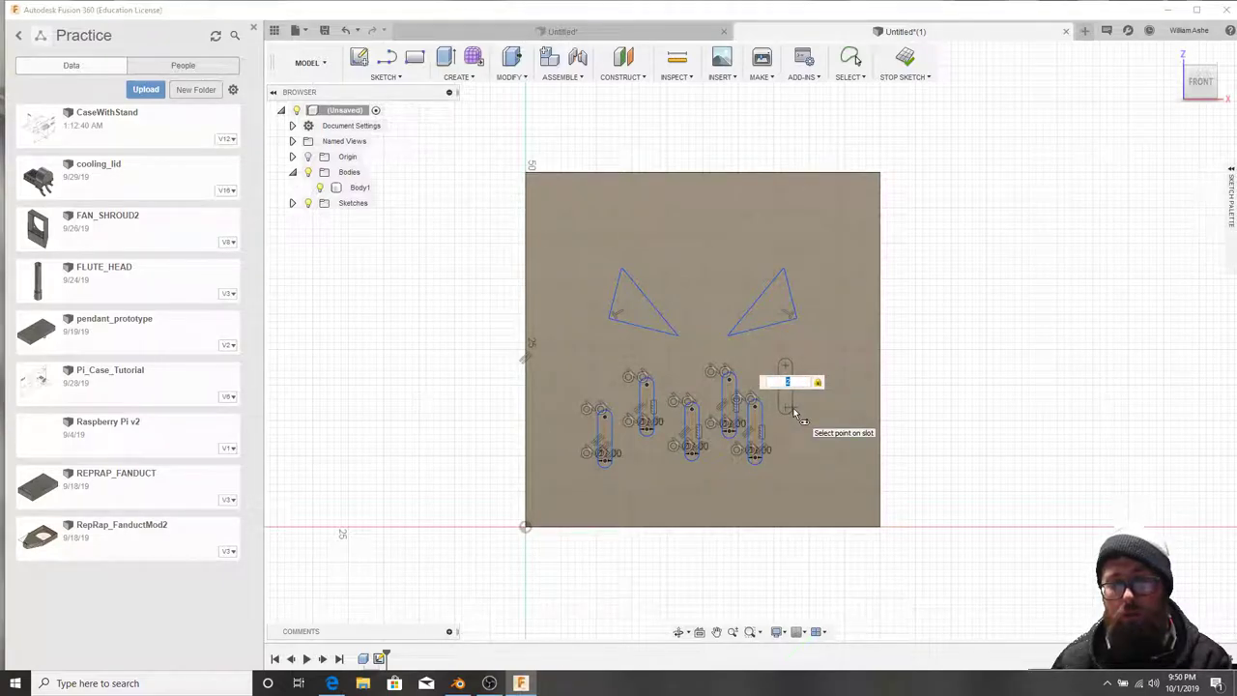
left_click(793, 408)
key("Escape")
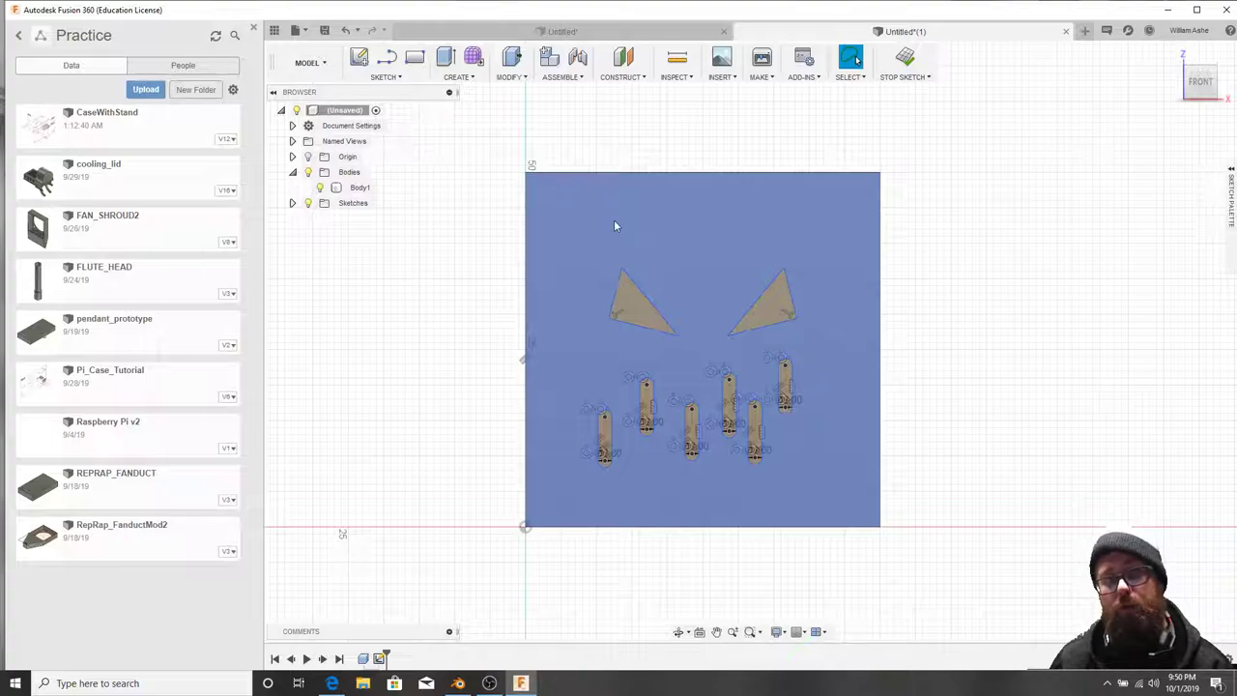
Sketch a Three Point Arc Slot 2 mm wide from above the left triangle down across its sloping inner edge.
left_click(385, 76)
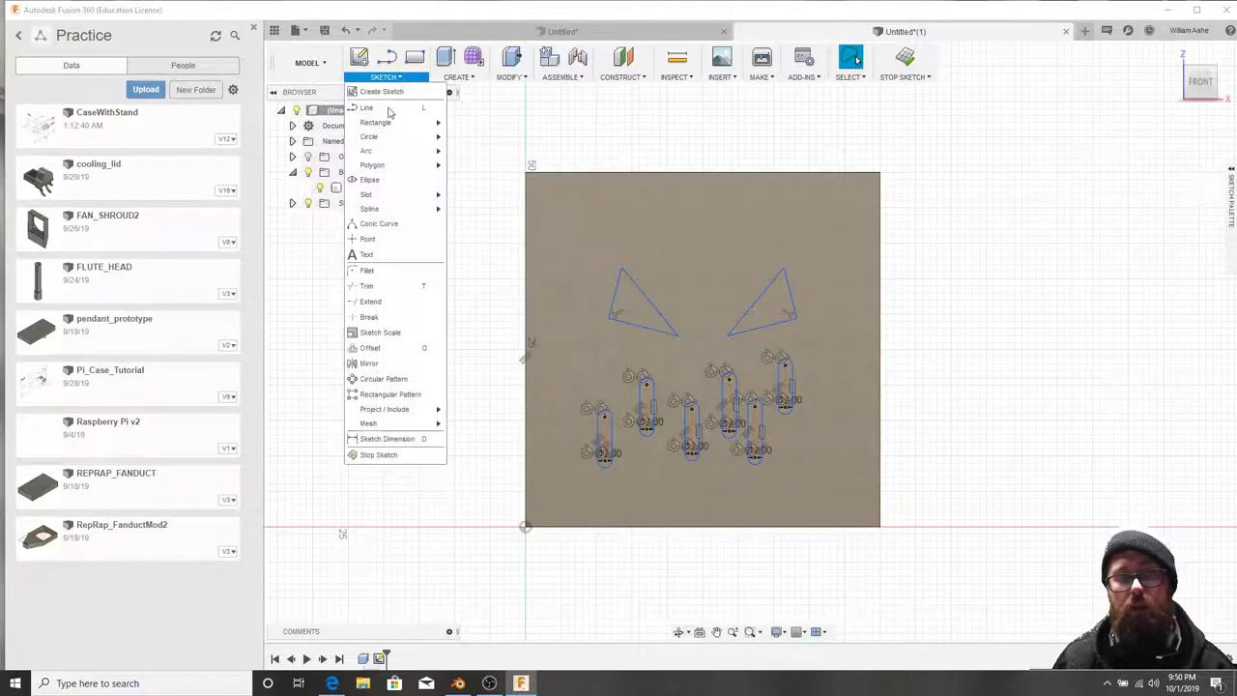
mouse_move(392, 196)
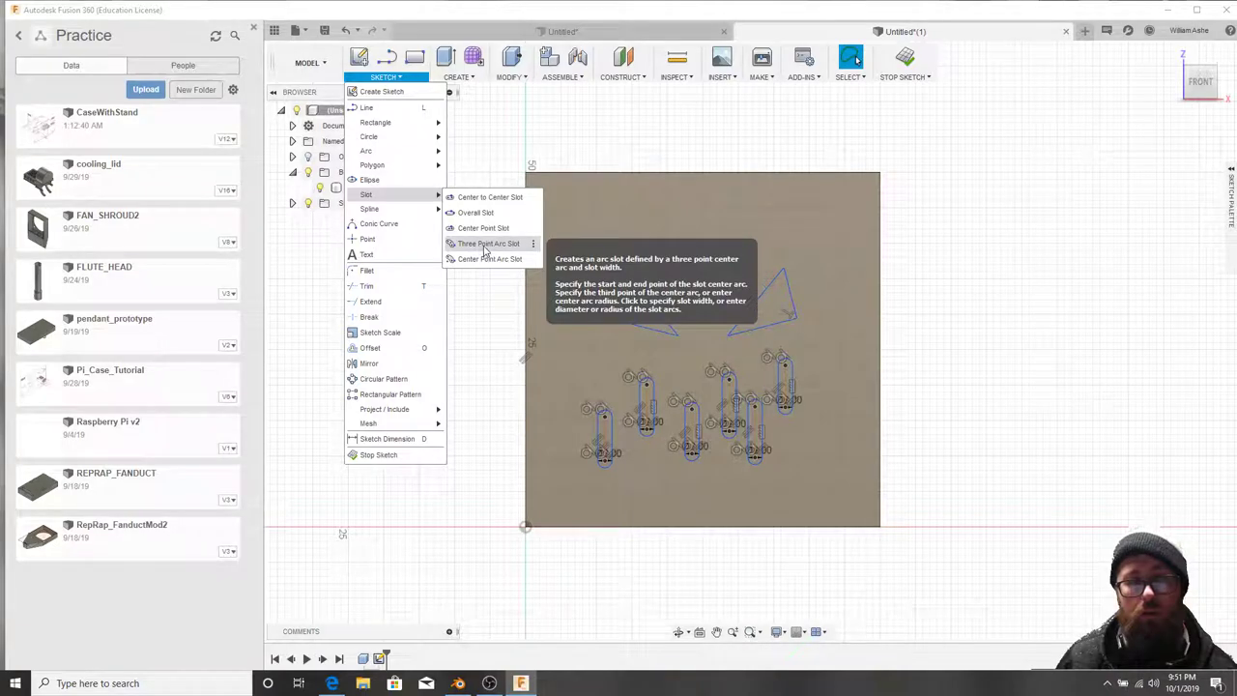
left_click(484, 247)
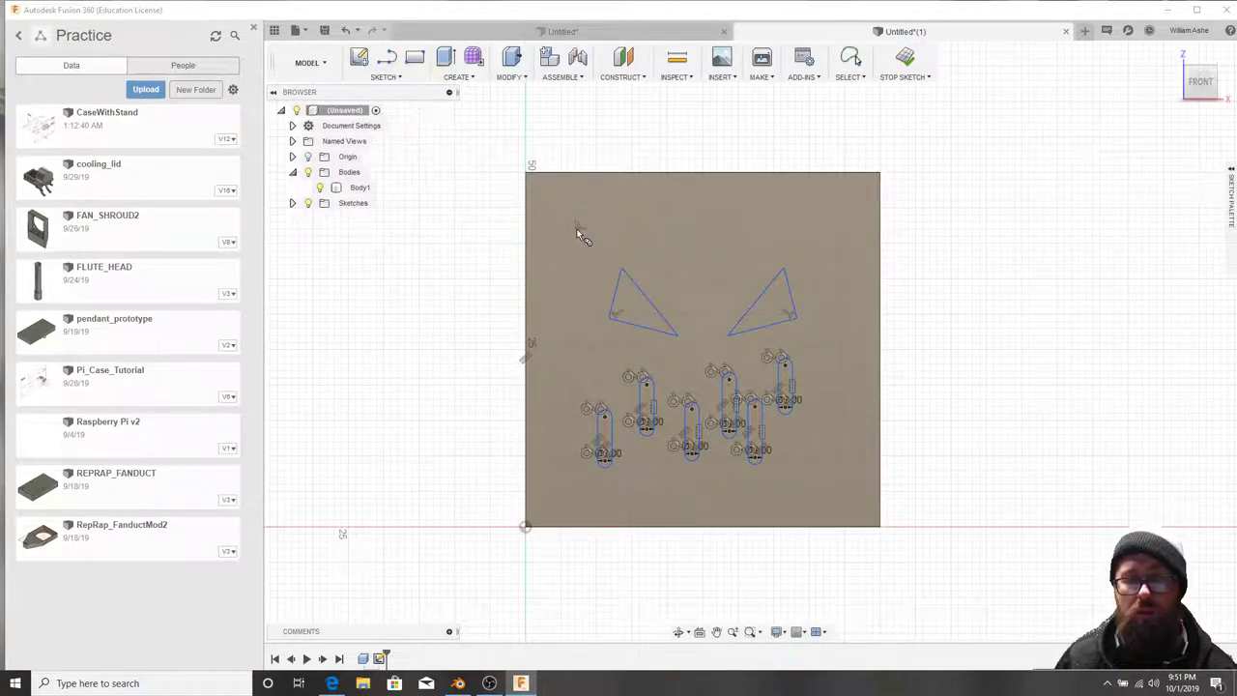
left_click(642, 252)
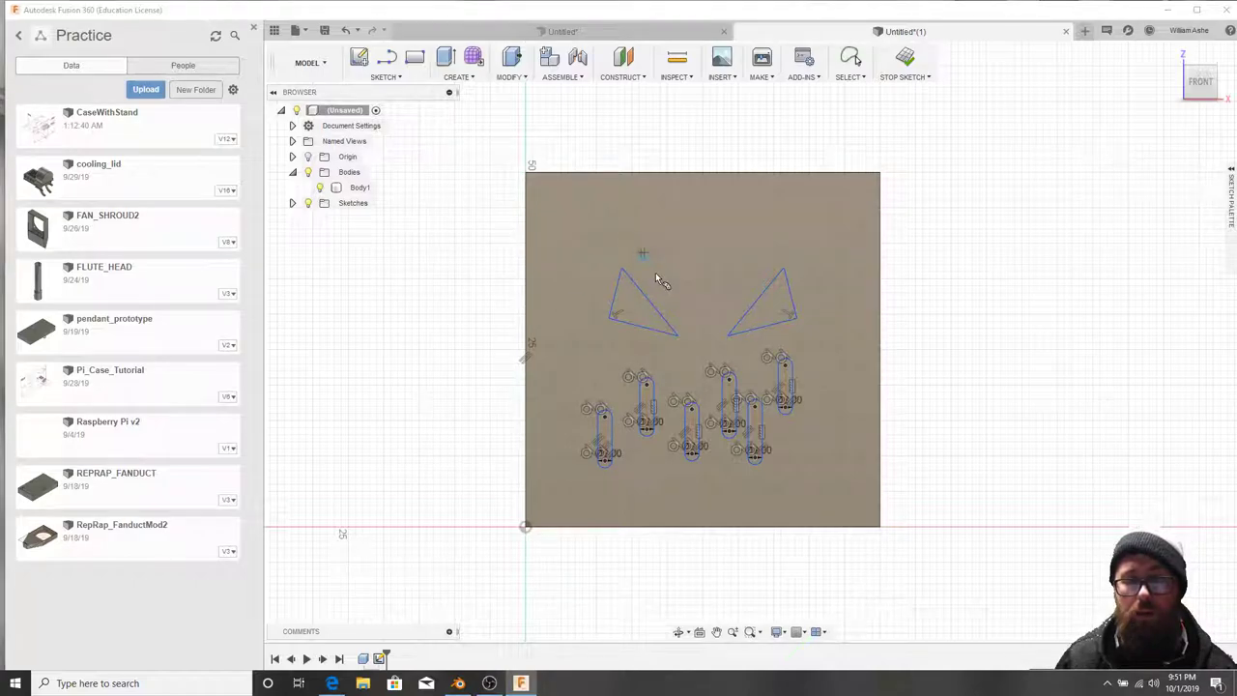
left_click(663, 290)
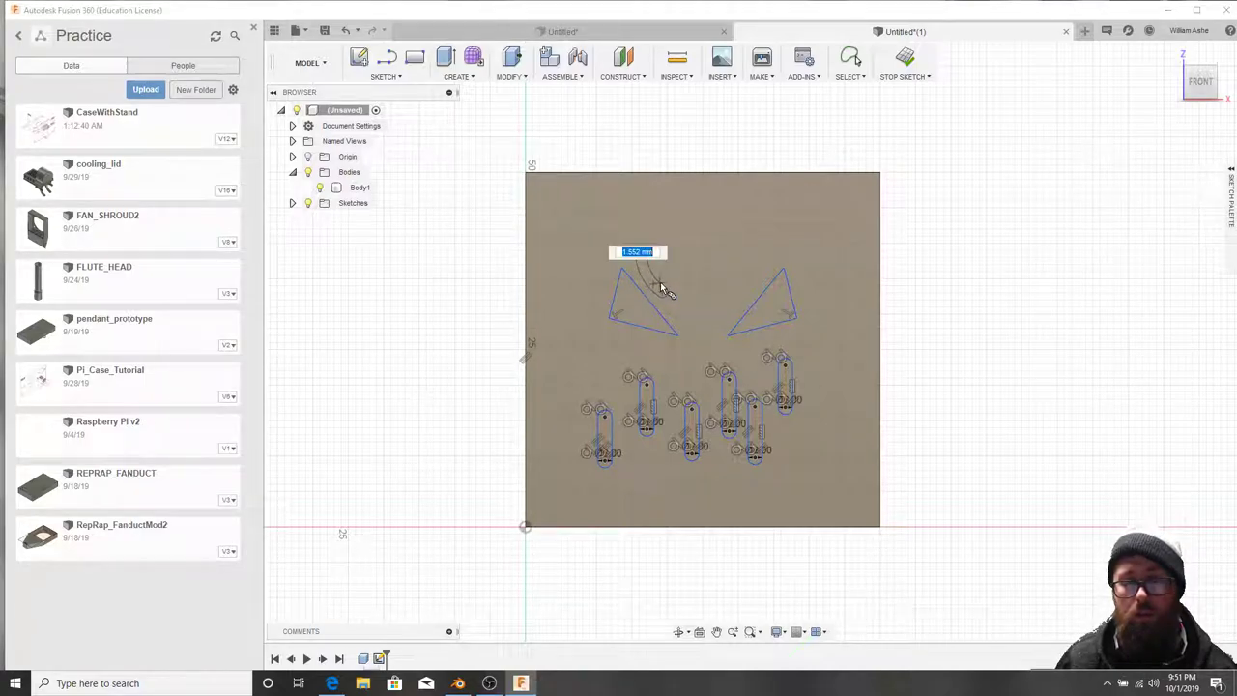
type("3")
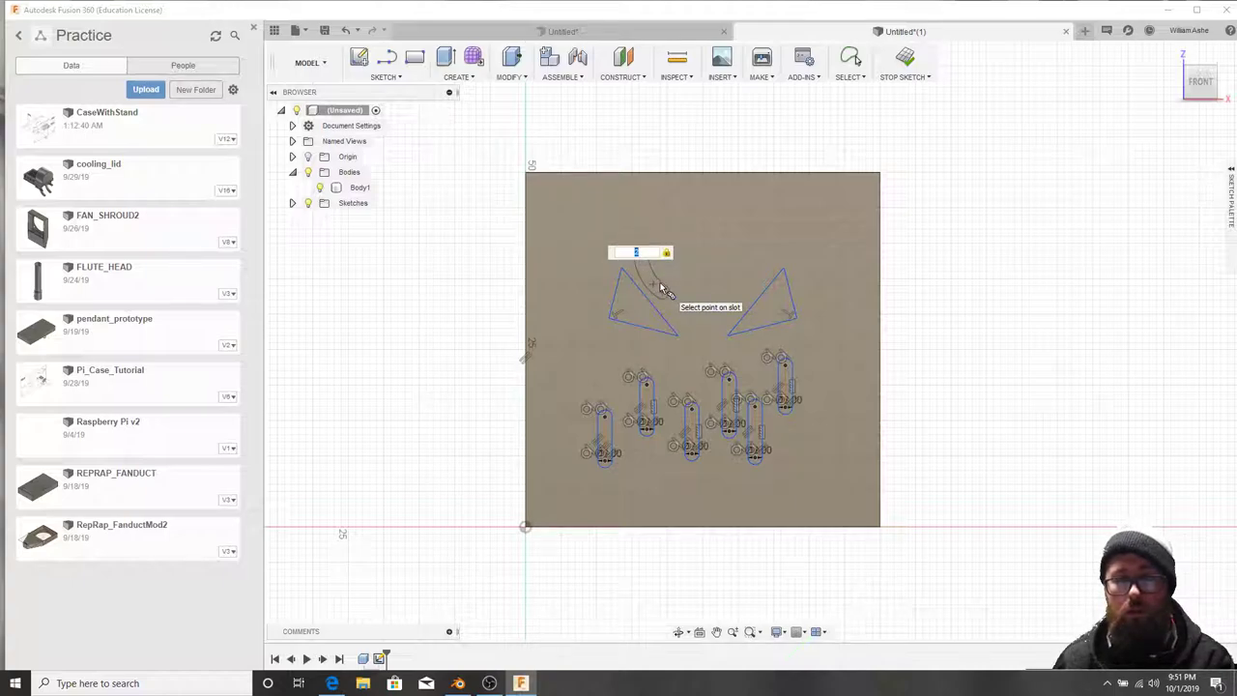
key("Return")
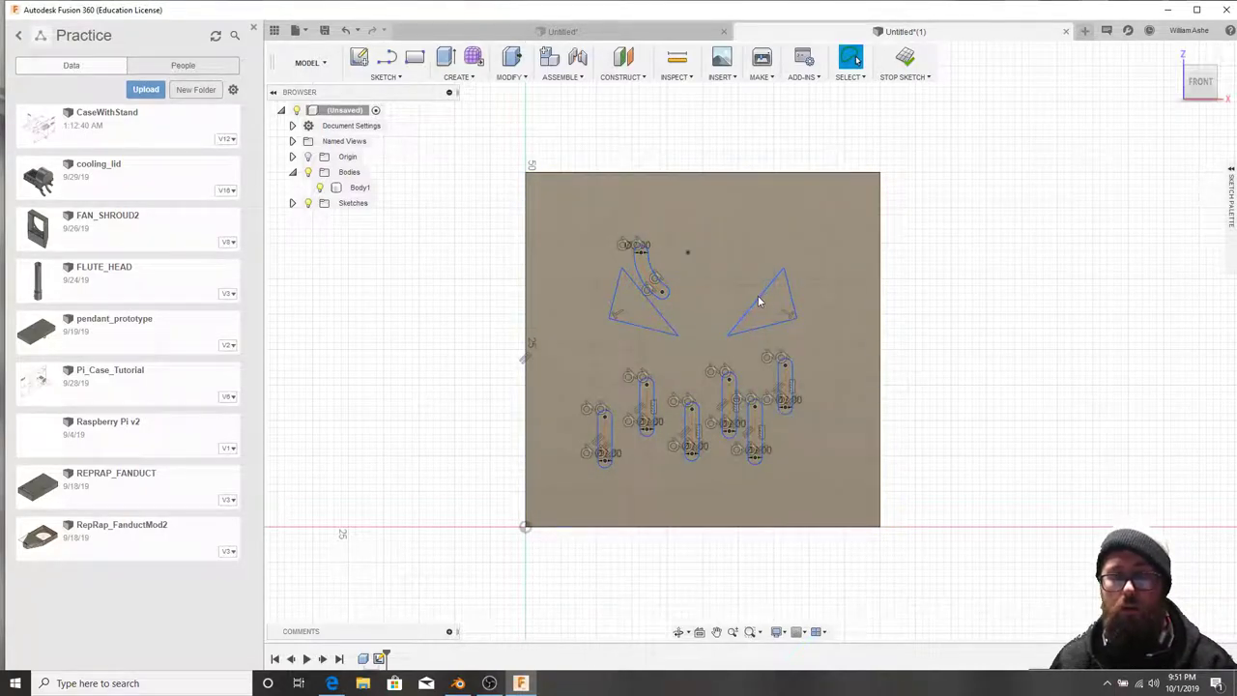
Sketch a second Three Point Arc Slot 2 mm wide beside the right triangle's inner edge, curving opposite to the first.
left_click(385, 76)
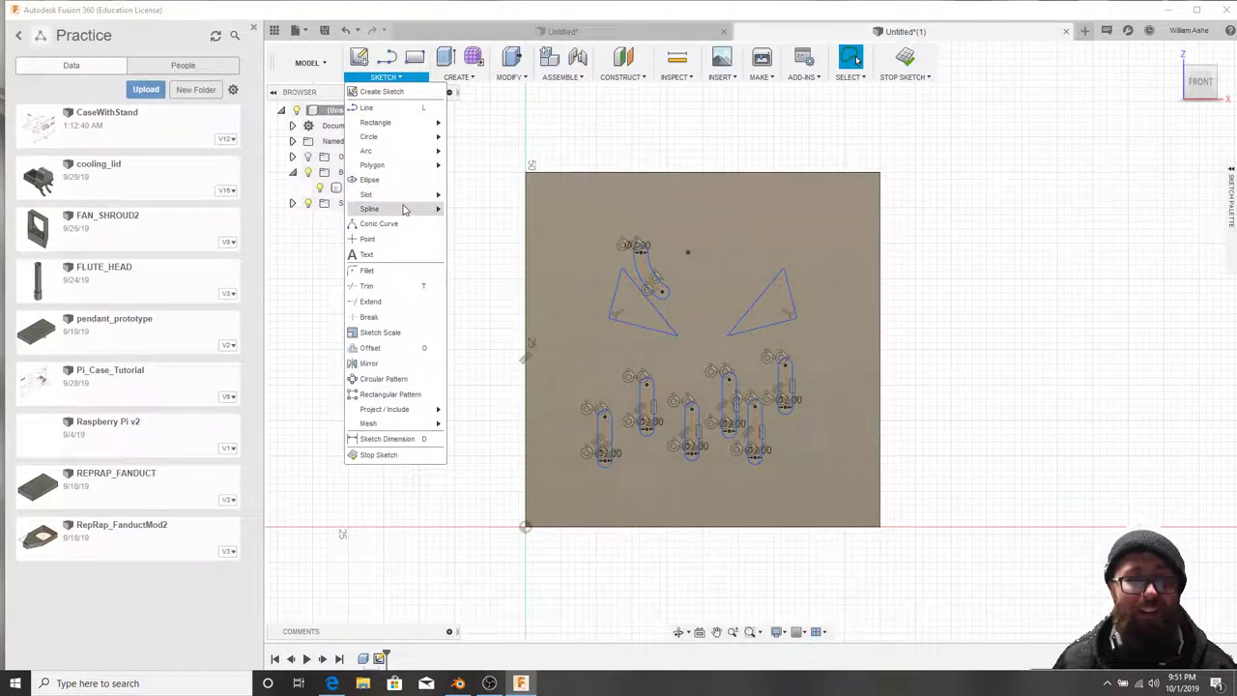
mouse_move(415, 197)
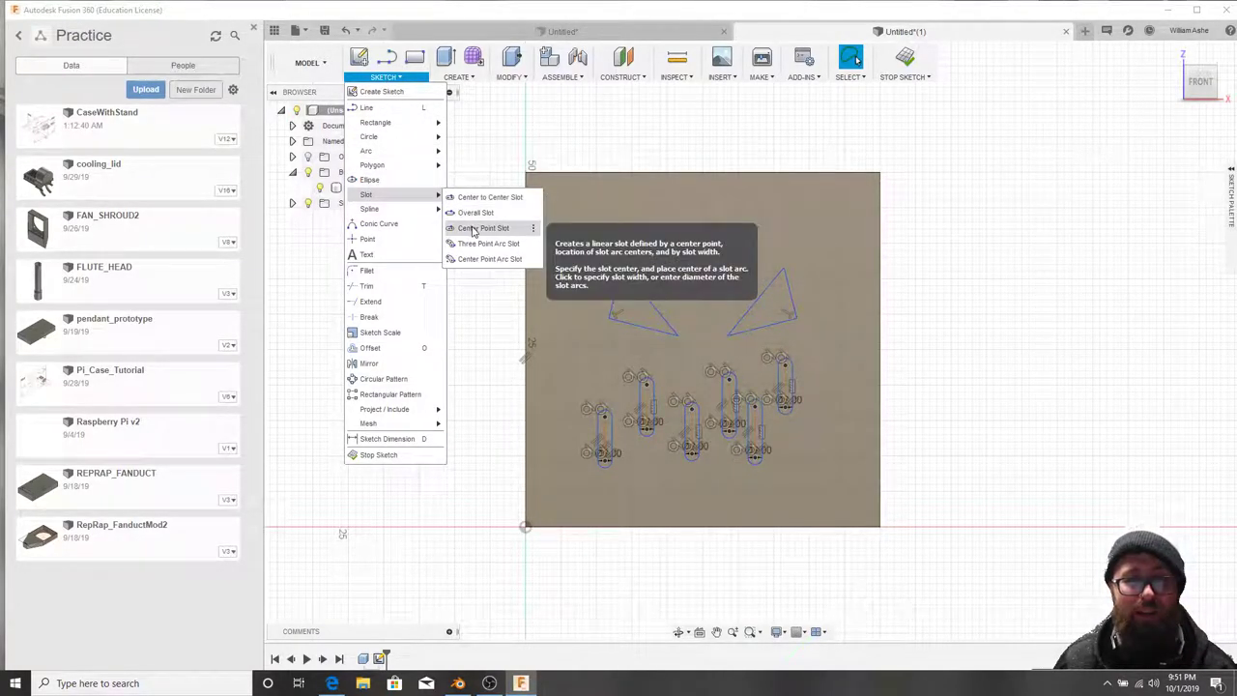
left_click(484, 244)
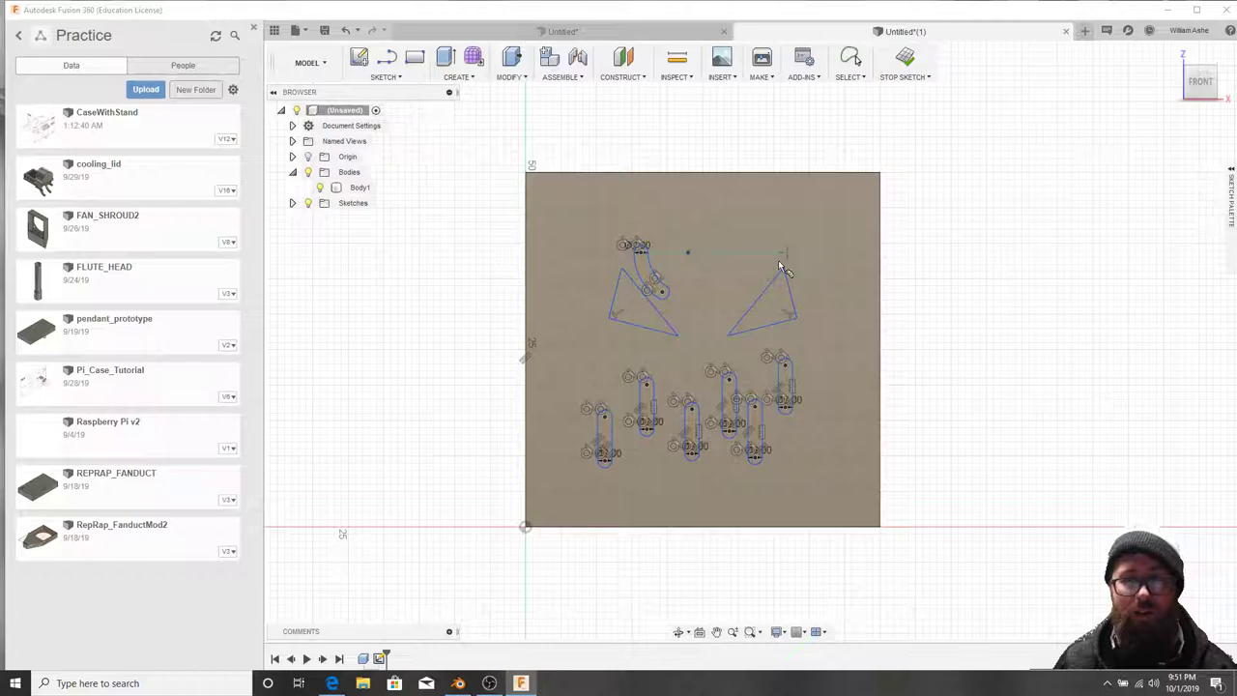
left_click(728, 273)
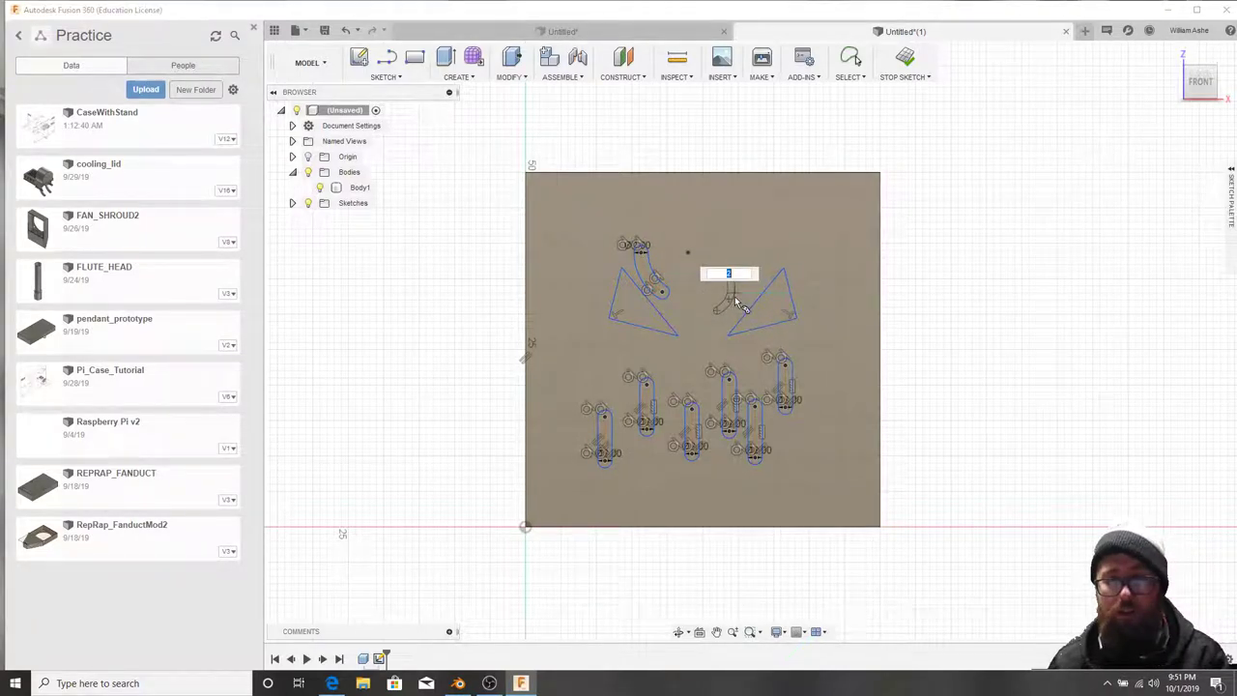
left_click(735, 296)
key("Escape")
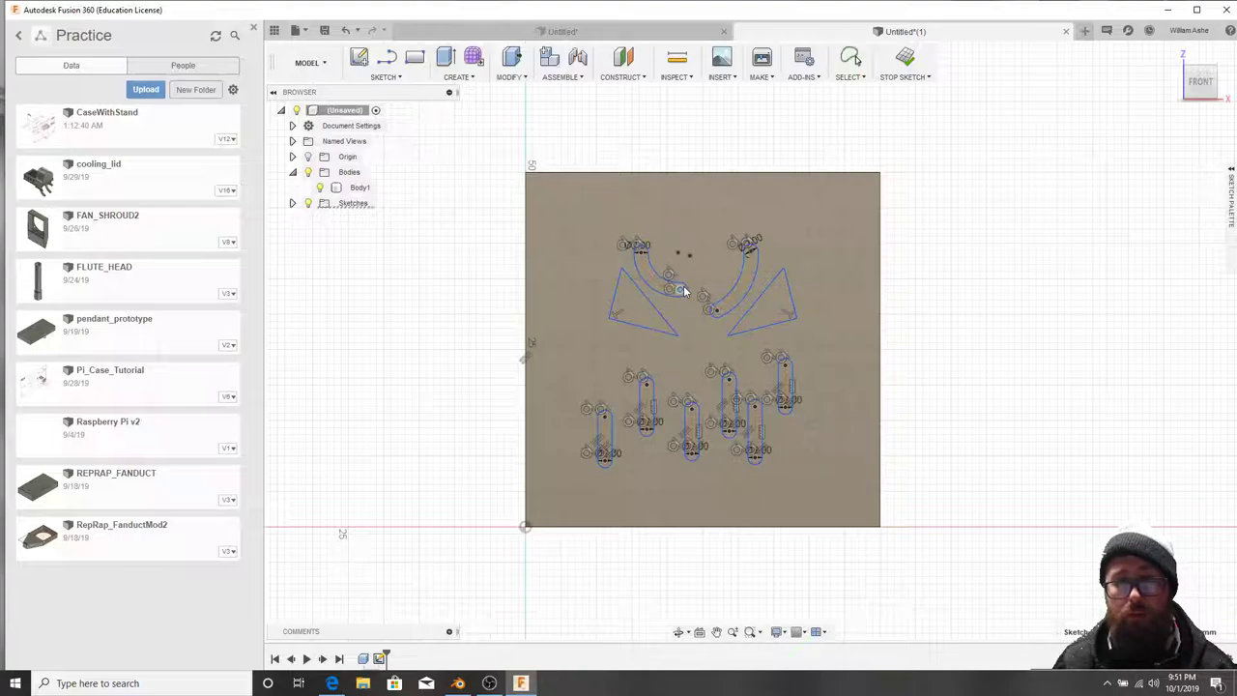
Try to reshape the right arc slot by repositioning its end center points so that it mirrors the left one.
mouse_move(718, 310)
left_mouse_down()
mouse_move(750, 283)
mouse_move(731, 254)
mouse_move(727, 265)
mouse_move(751, 250)
mouse_move(714, 289)
mouse_move(743, 281)
mouse_move(734, 275)
mouse_move(723, 298)
left_mouse_up()
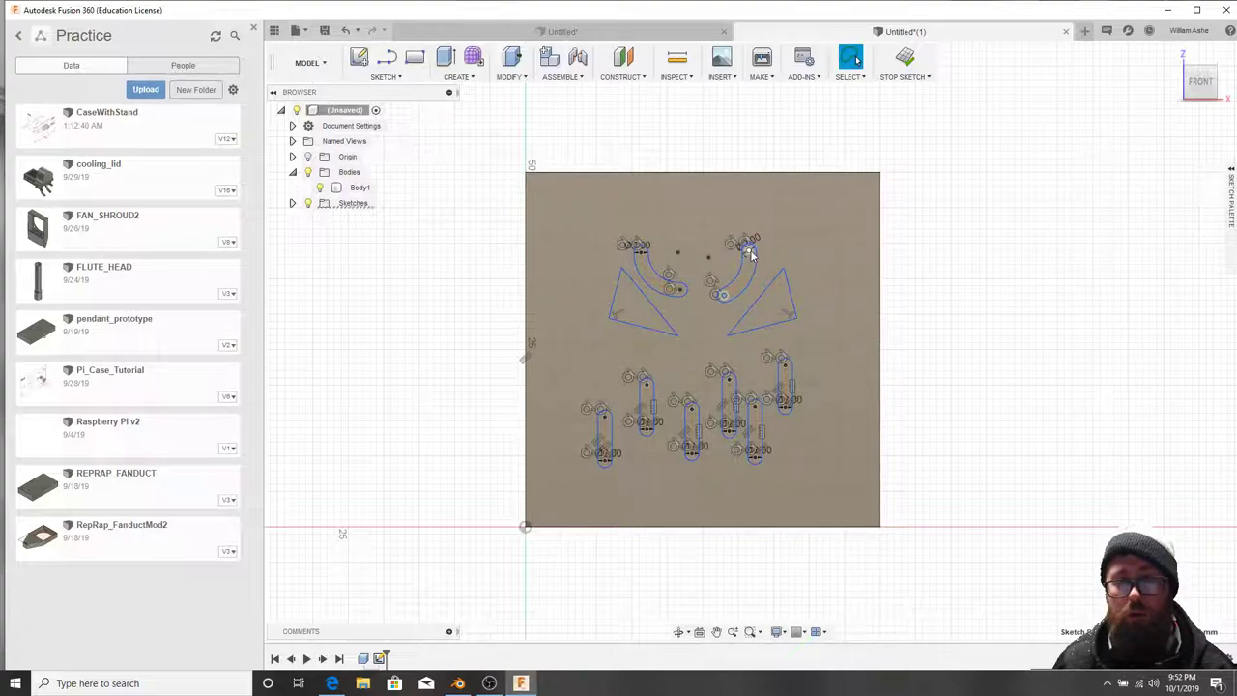
mouse_move(749, 250)
left_mouse_down()
mouse_move(763, 260)
mouse_move(777, 249)
mouse_move(733, 266)
mouse_move(727, 292)
mouse_move(733, 301)
mouse_move(746, 281)
mouse_move(732, 296)
mouse_move(741, 303)
left_mouse_up()
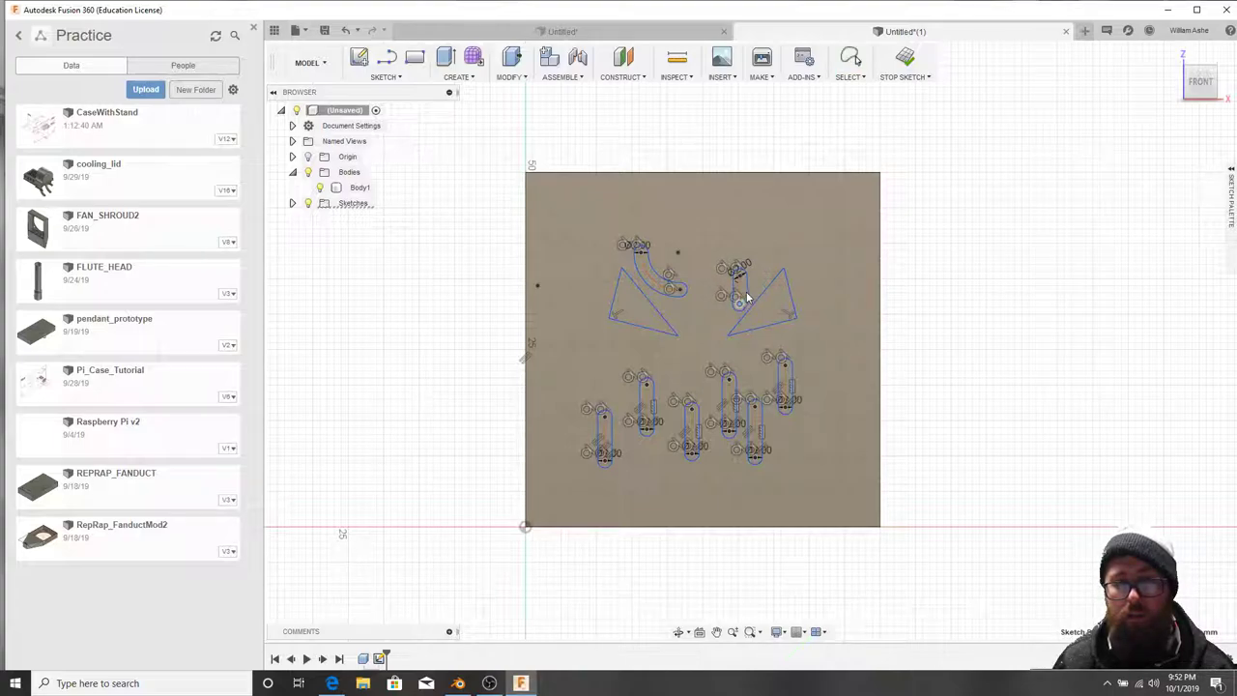
key("Escape")
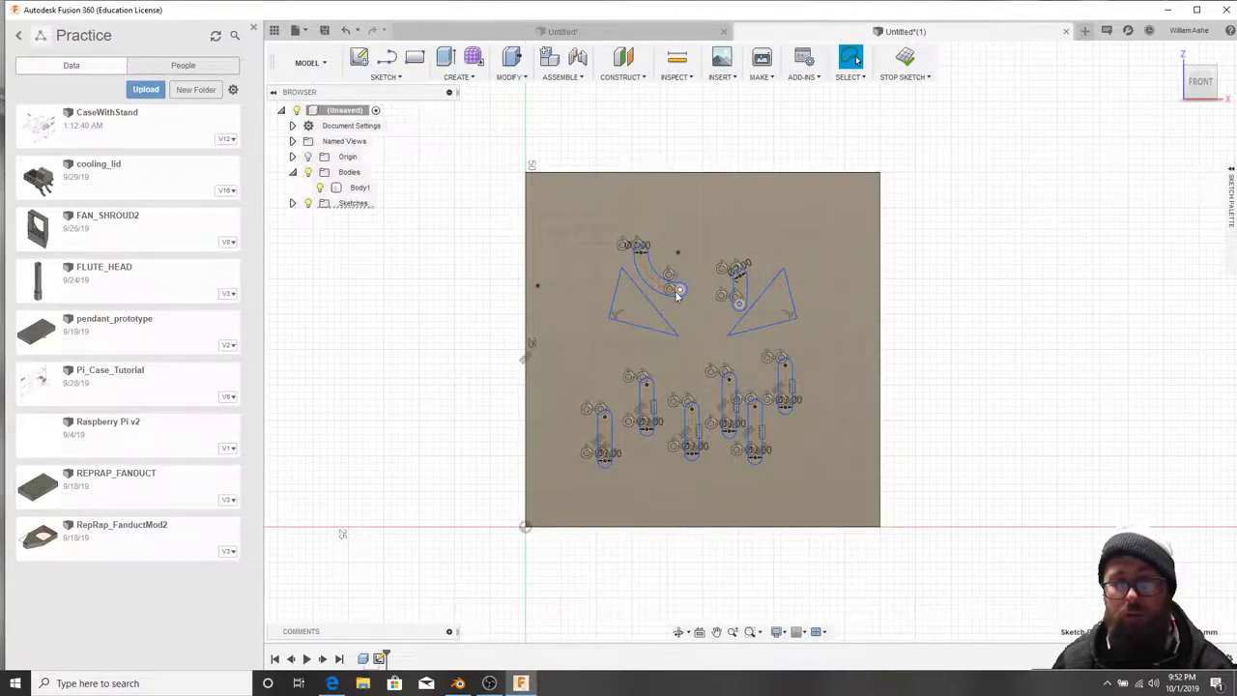
mouse_move(740, 303)
left_mouse_down()
mouse_move(720, 303)
mouse_move(712, 331)
mouse_move(737, 313)
left_mouse_up()
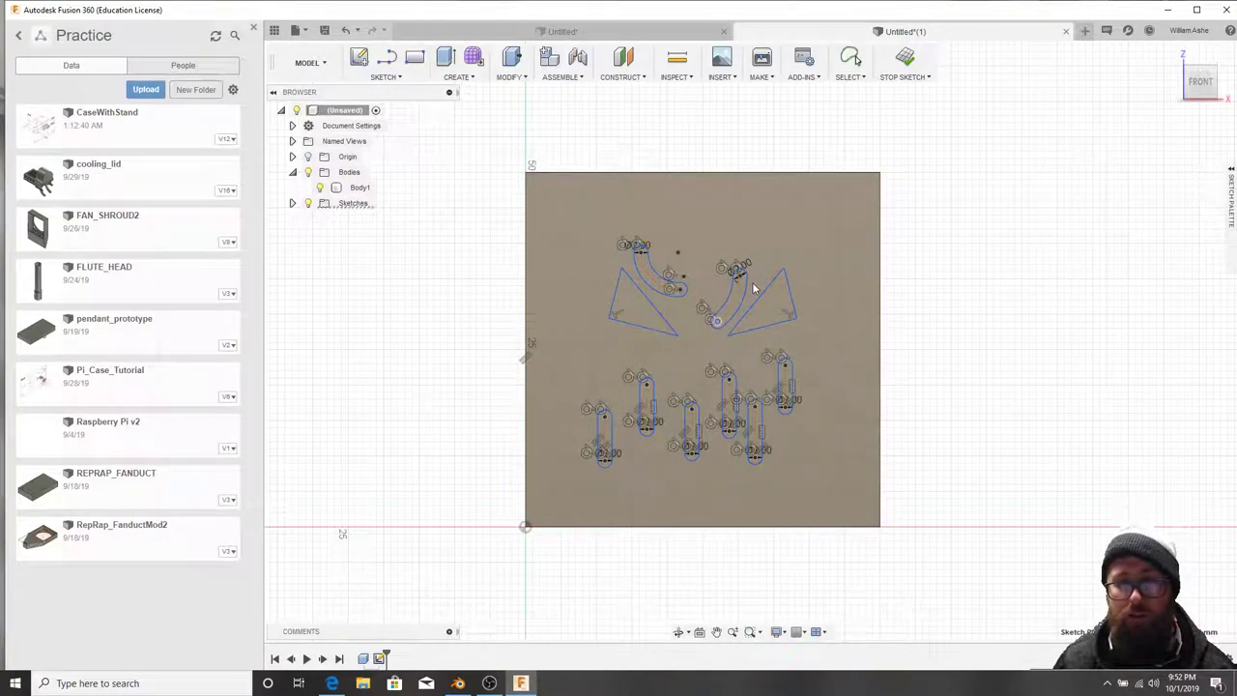
key("Escape")
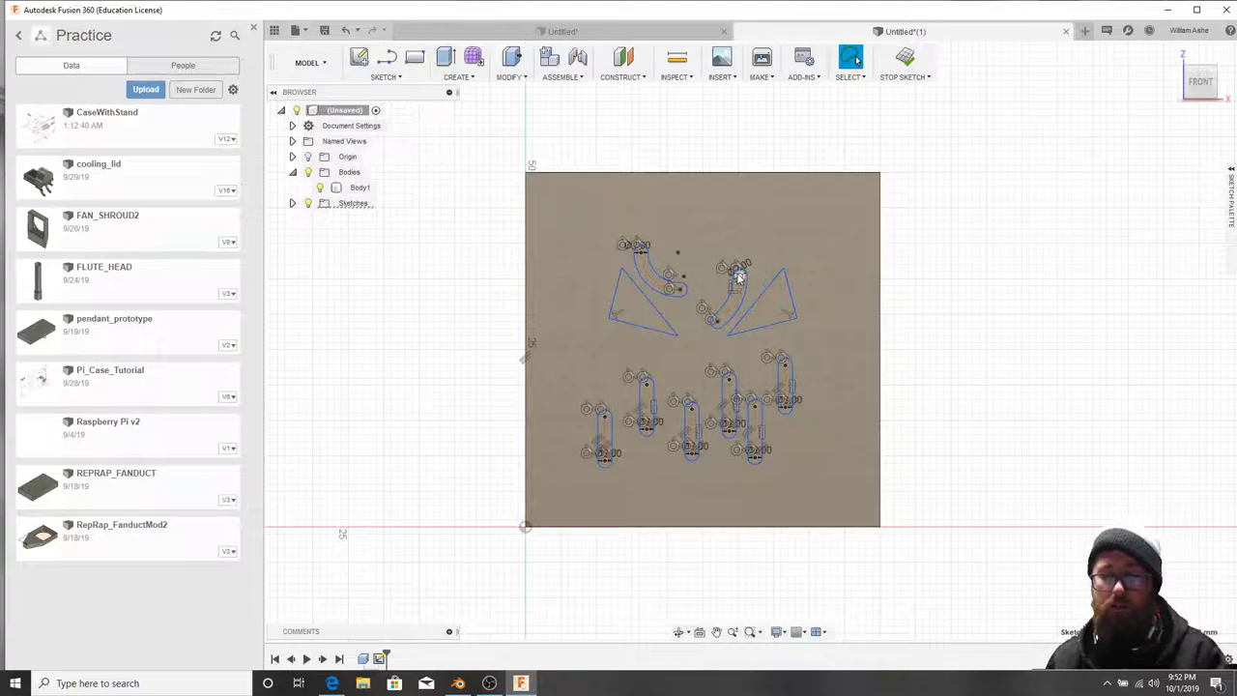
Undo the arc slot adjustments and both arc slots above the triangle eyes.
left_click(591, 235)
key("ctrl+z")
key("ctrl+z")
key("ctrl+z")
key("ctrl+z")
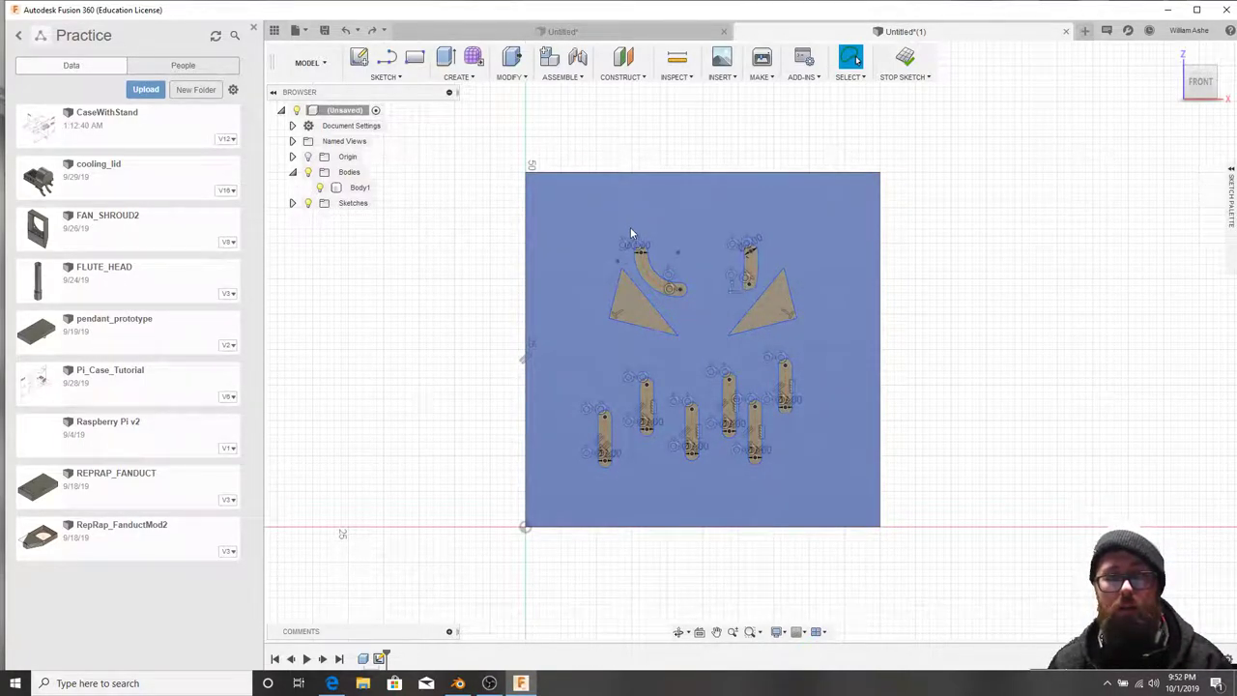
key("ctrl+z")
key("ctrl+z")
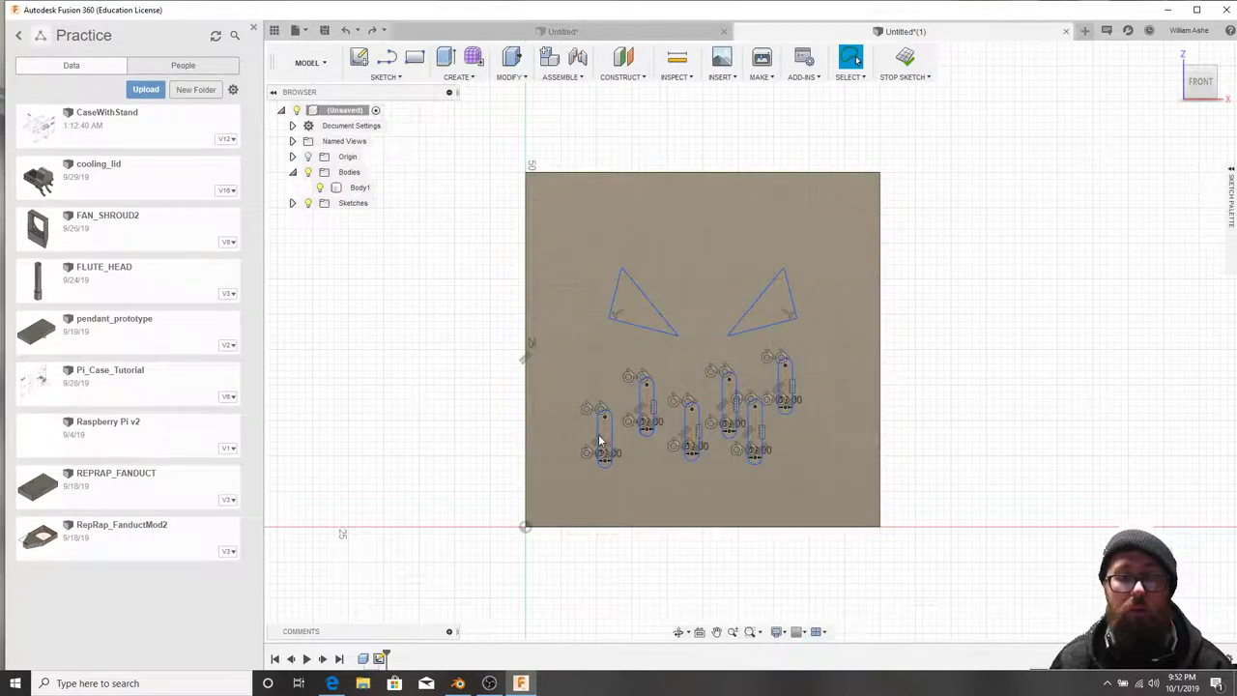
Move the sixth slot down and slightly right, and shift the fifth slot 0.636 mm in X and -0.818 mm in Y.
right_click(810, 379)
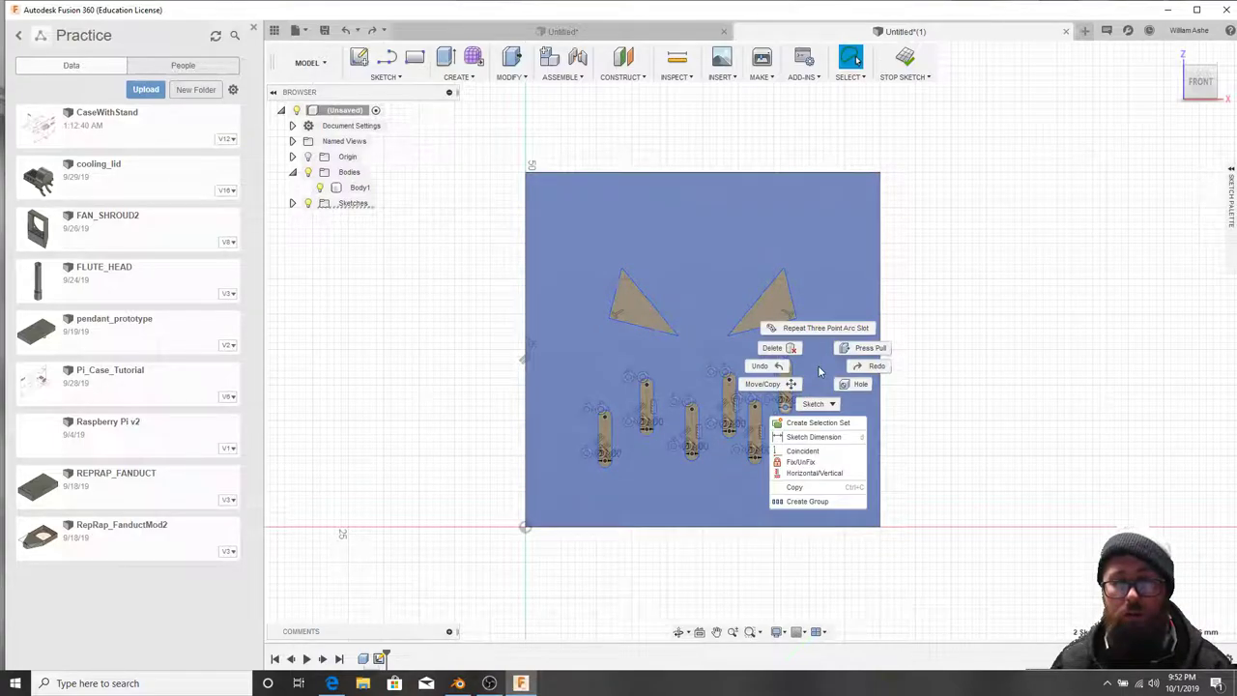
left_click(763, 385)
mouse_move(805, 348)
left_mouse_down()
mouse_move(815, 381)
mouse_move(810, 369)
mouse_move(777, 398)
left_mouse_up()
left_click(757, 406)
left_click(754, 457)
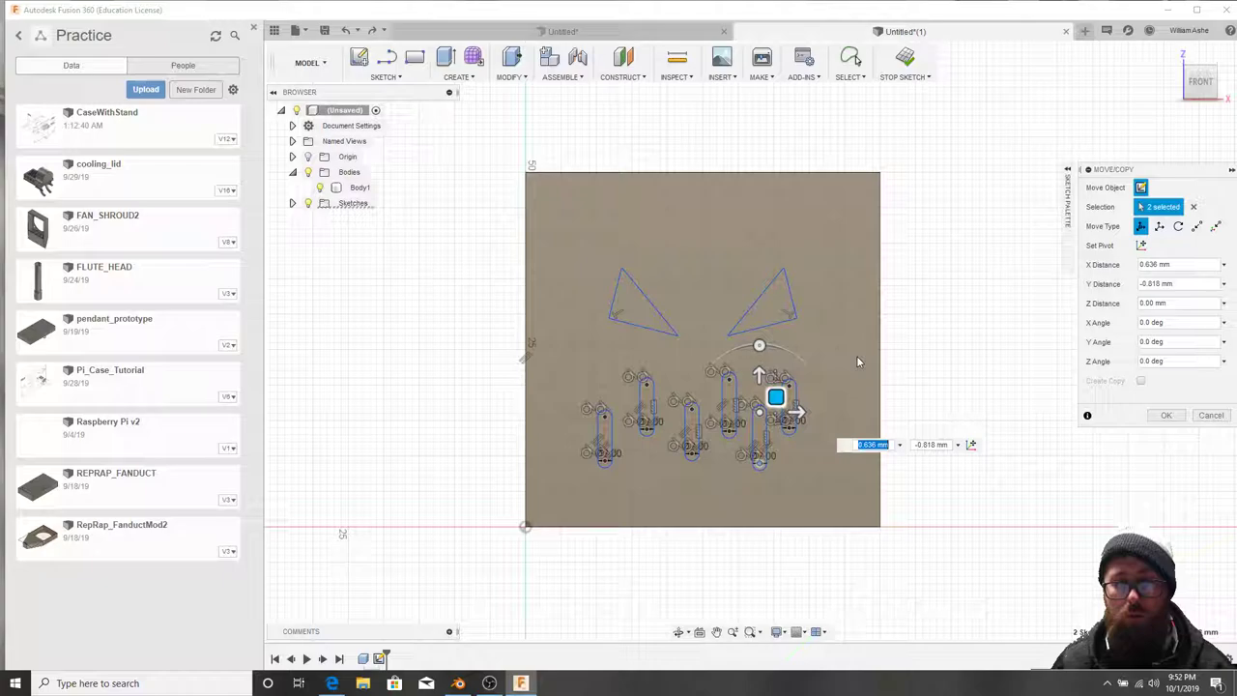
key("Return")
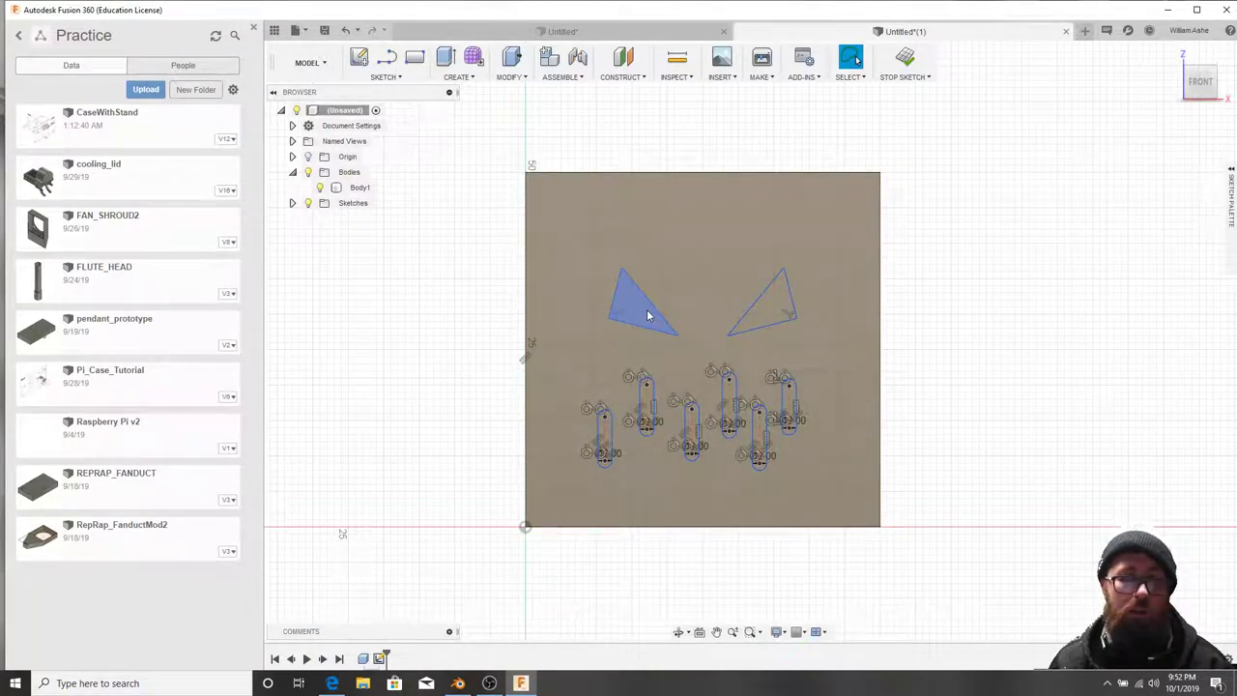
left_click(648, 315)
right_click(766, 307)
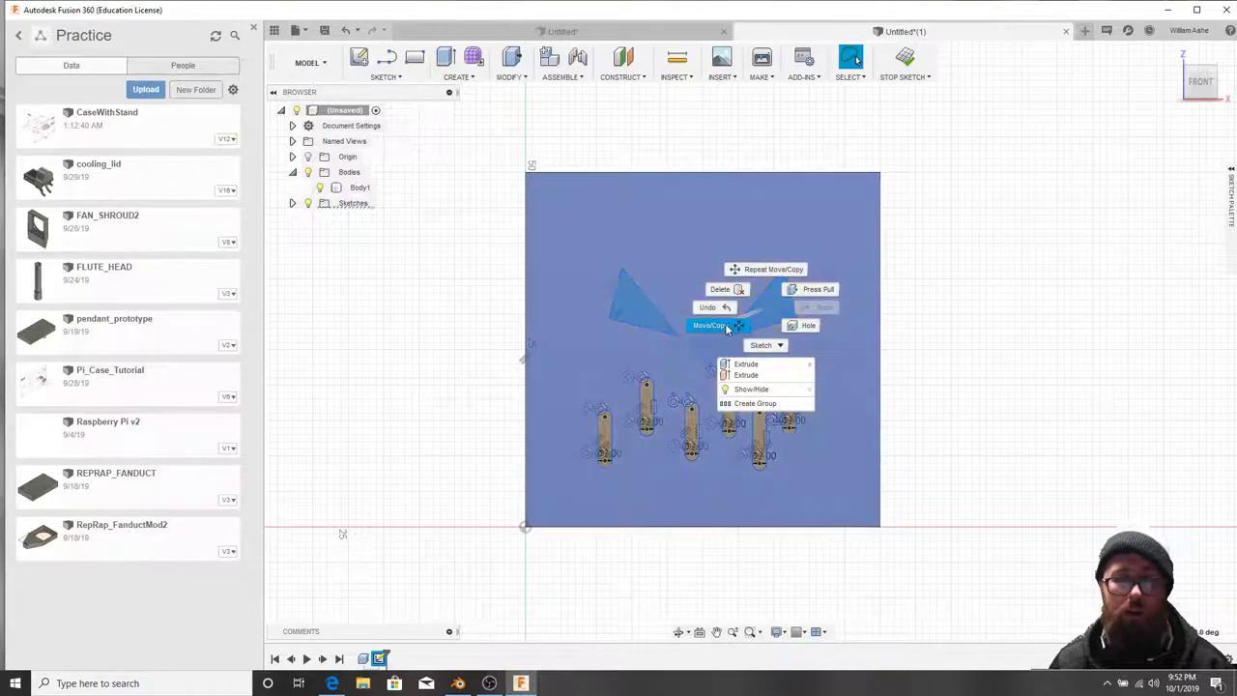
left_click(727, 326)
right_click(764, 309)
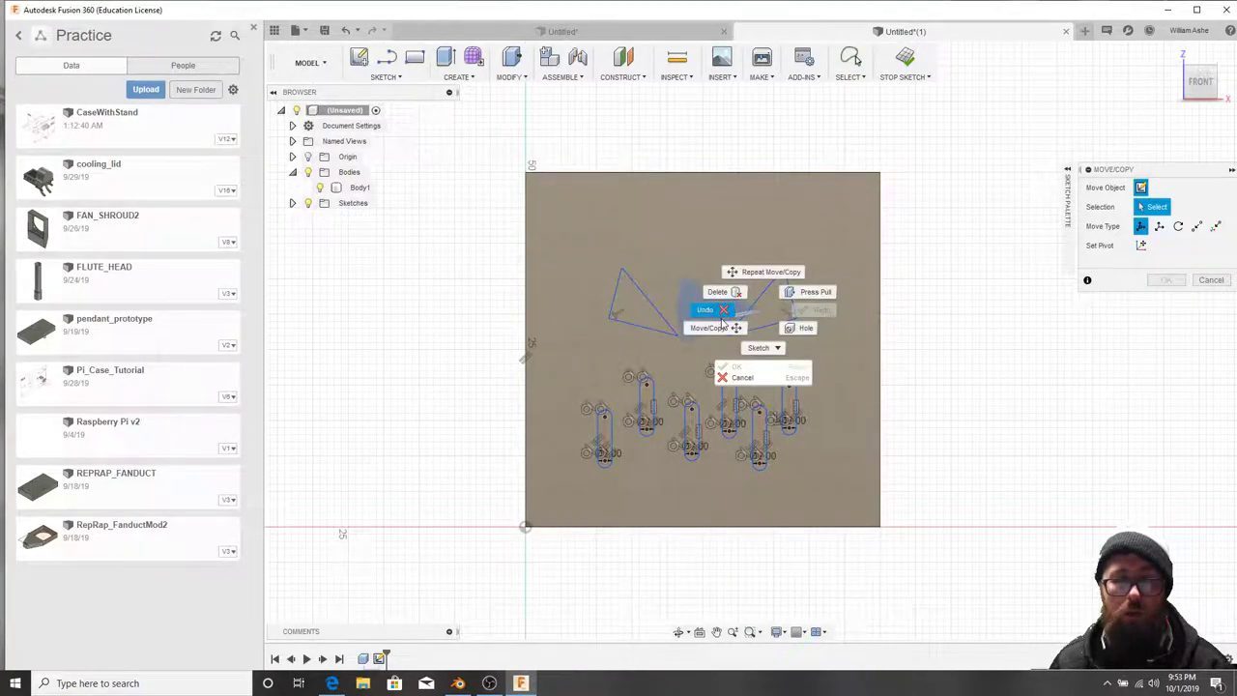
left_click(727, 325)
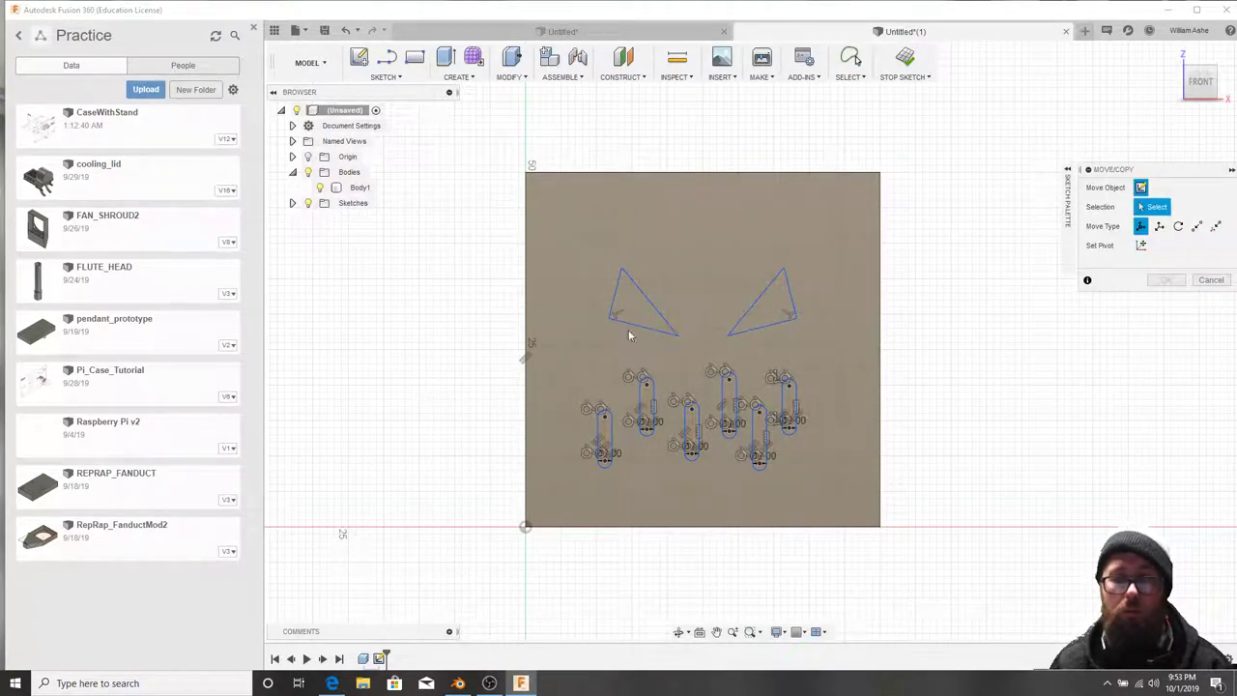
left_click(758, 296)
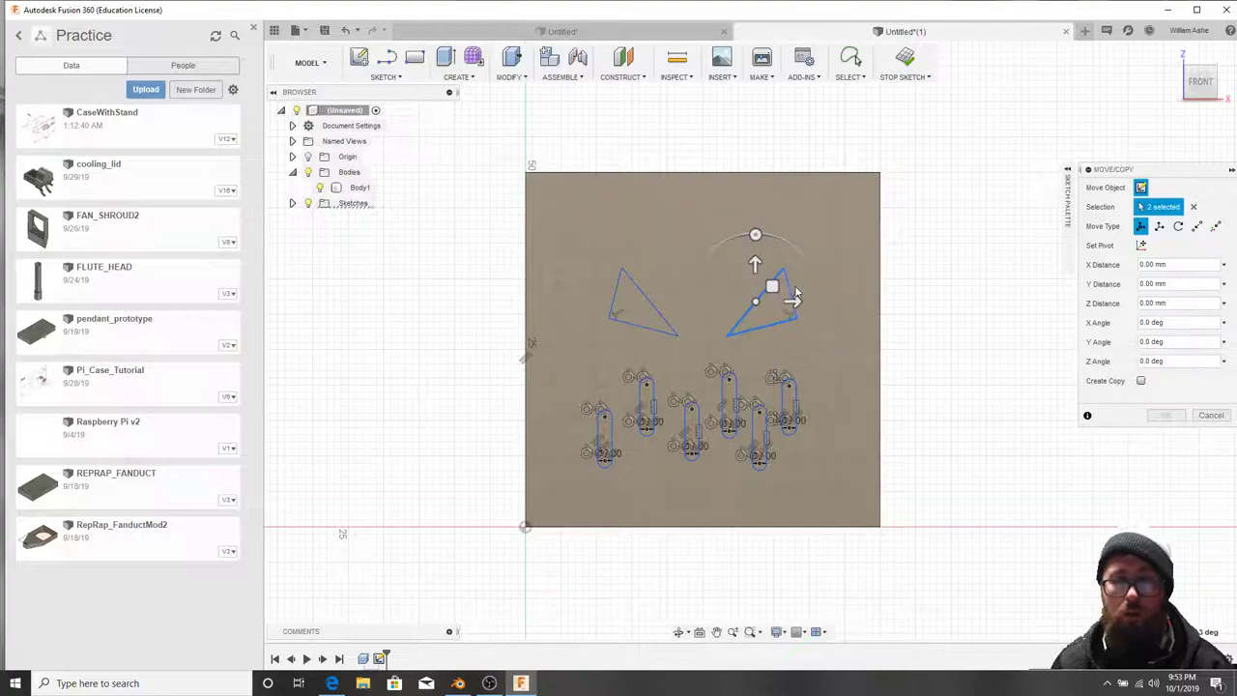
left_click(1212, 415)
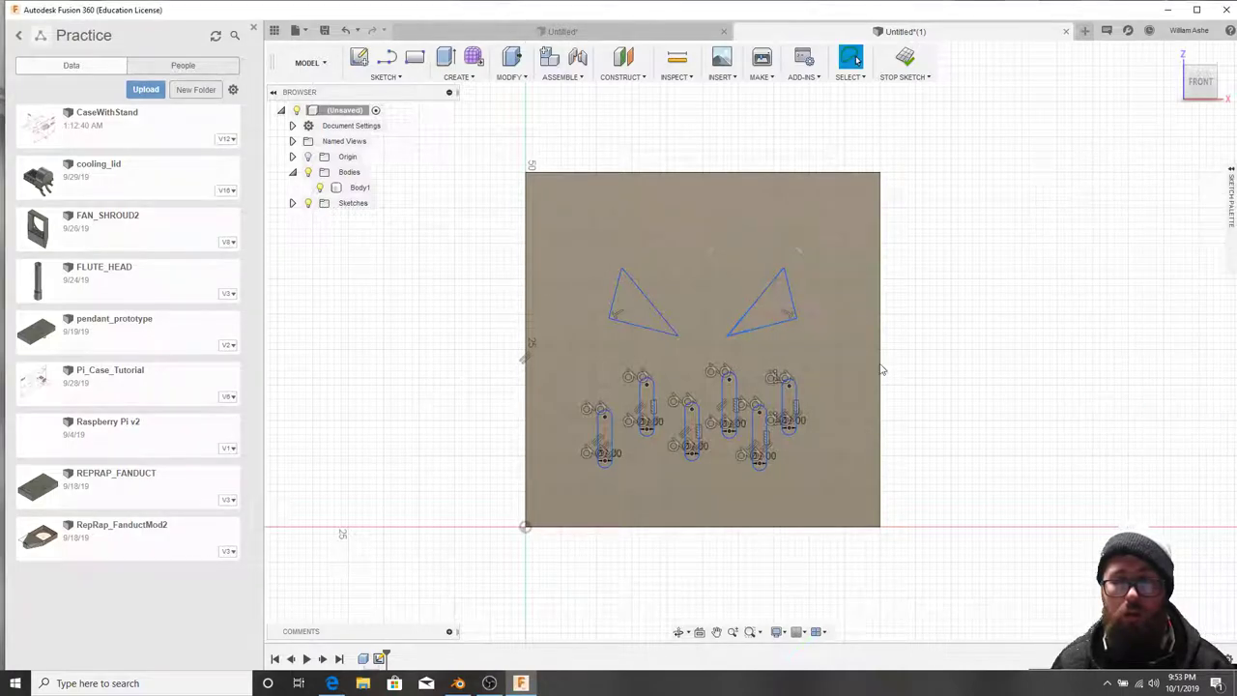
Nudge the right triangle eye by moving its three corner points together, and finish the sketch.
left_click(796, 318)
left_click(784, 268, "shift")
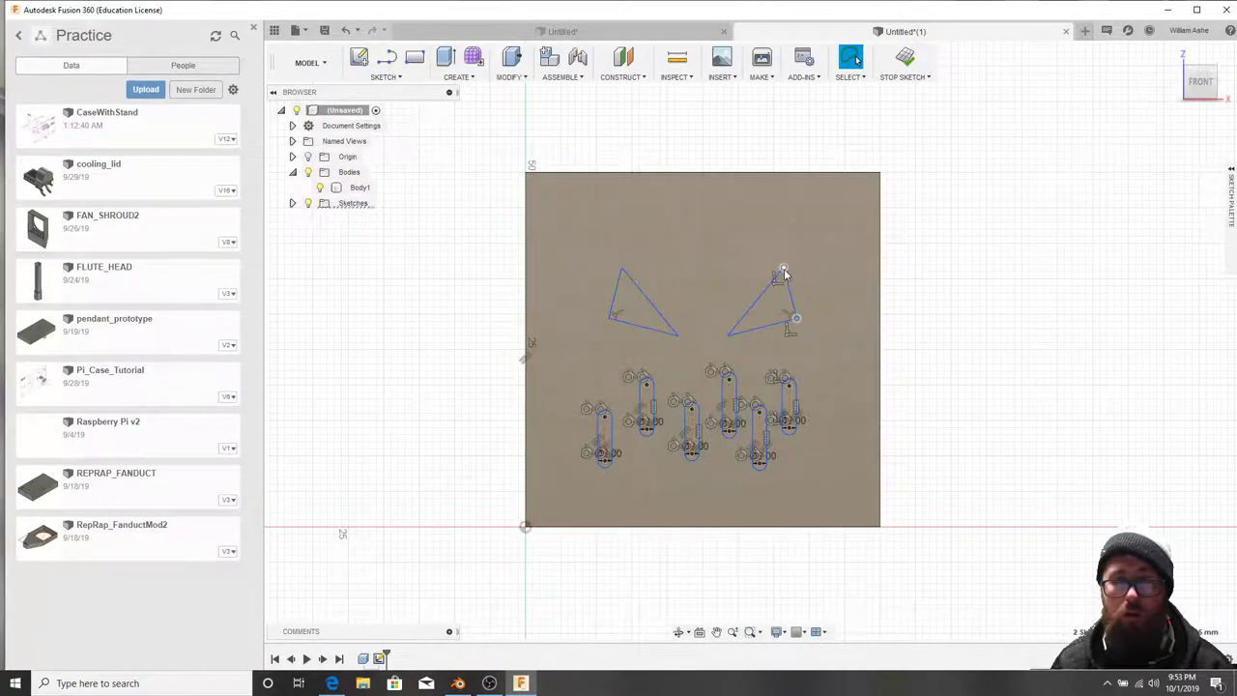
left_click(727, 336, "shift")
right_click(738, 307)
left_click(676, 312)
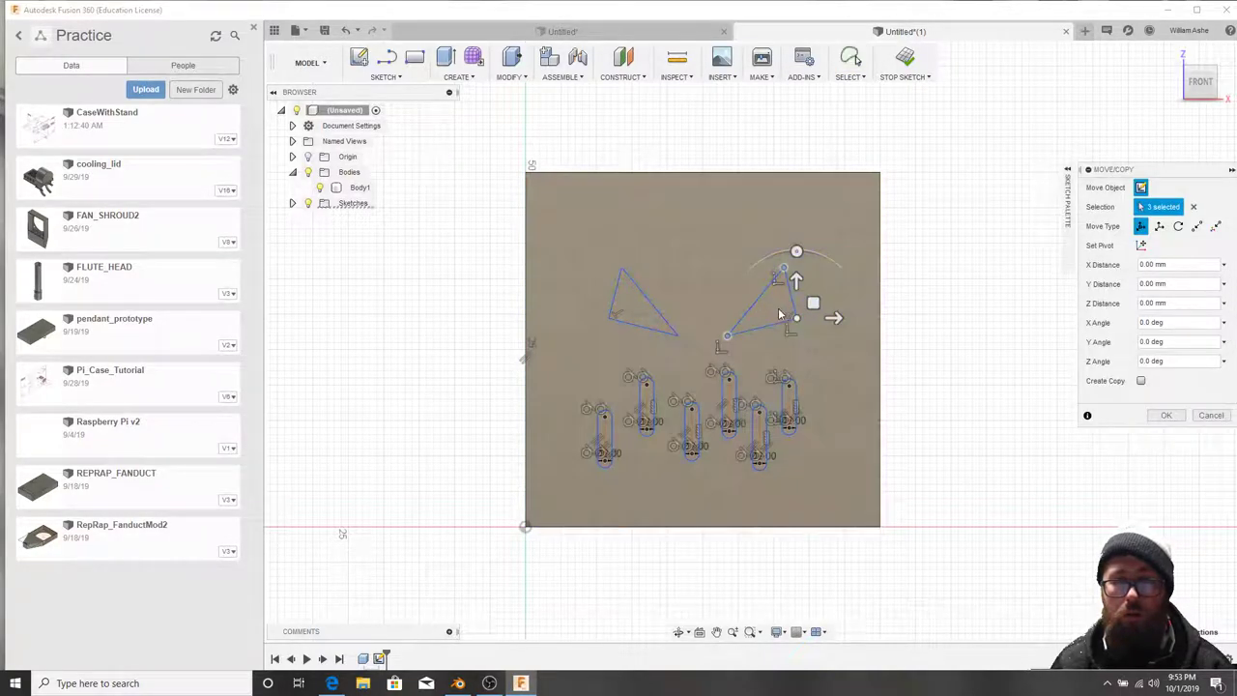
mouse_move(810, 303)
left_mouse_down()
mouse_move(799, 298)
mouse_move(817, 303)
left_mouse_up()
key("Return")
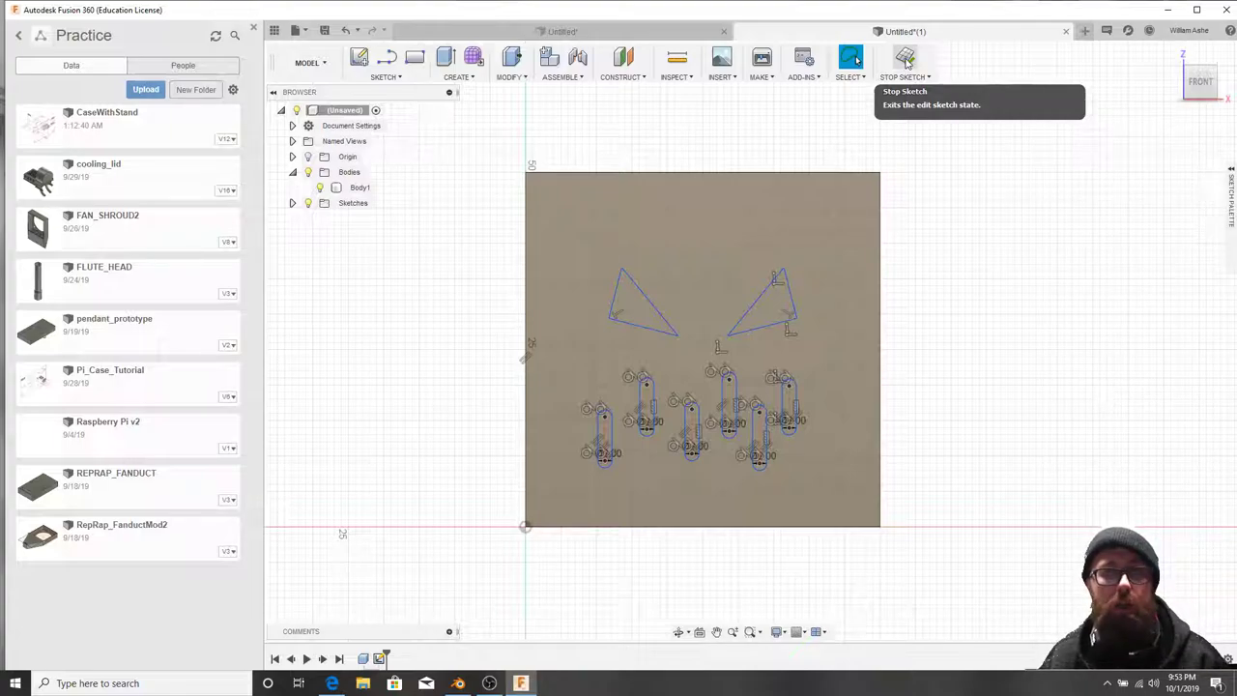
left_click(906, 60)
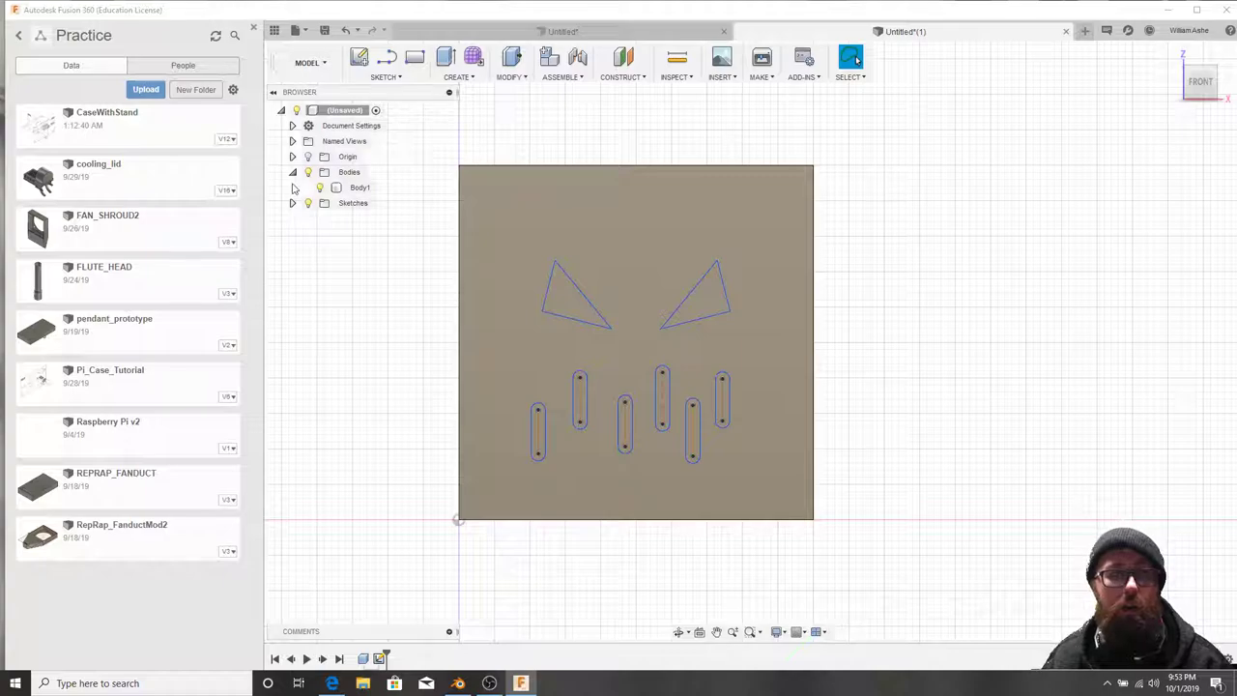
Shell the whole cube body with an inside thickness of 2 mm.
left_click(359, 188)
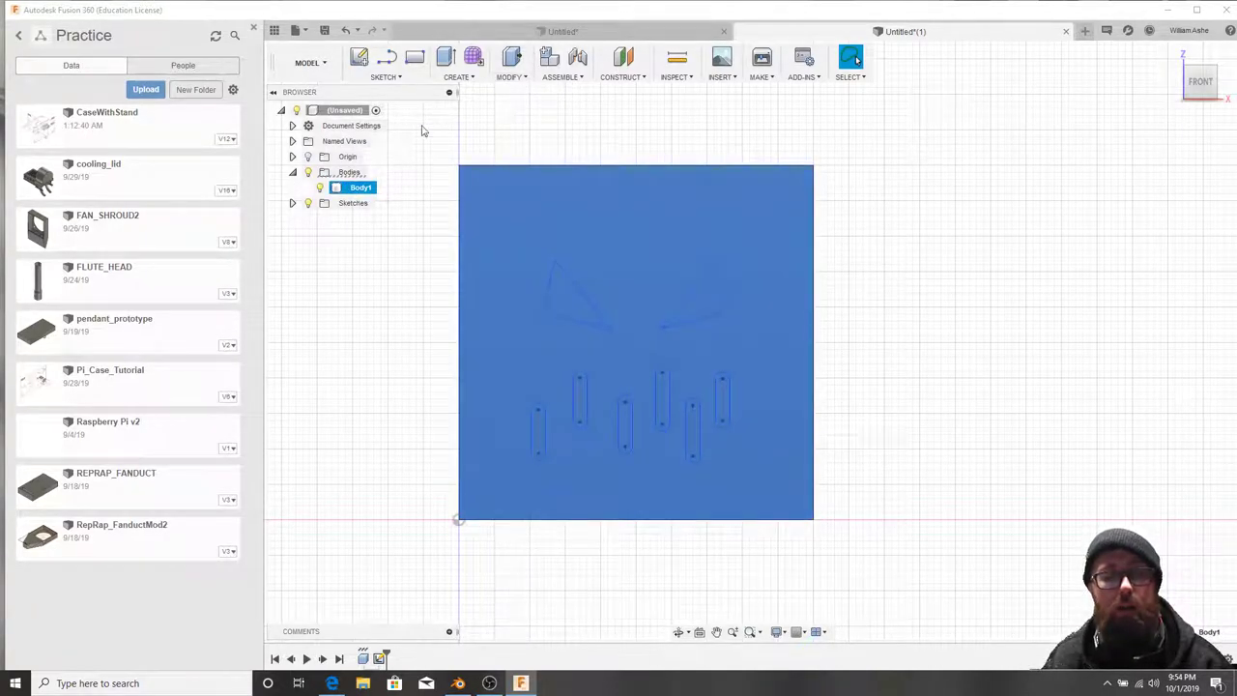
left_click(526, 78)
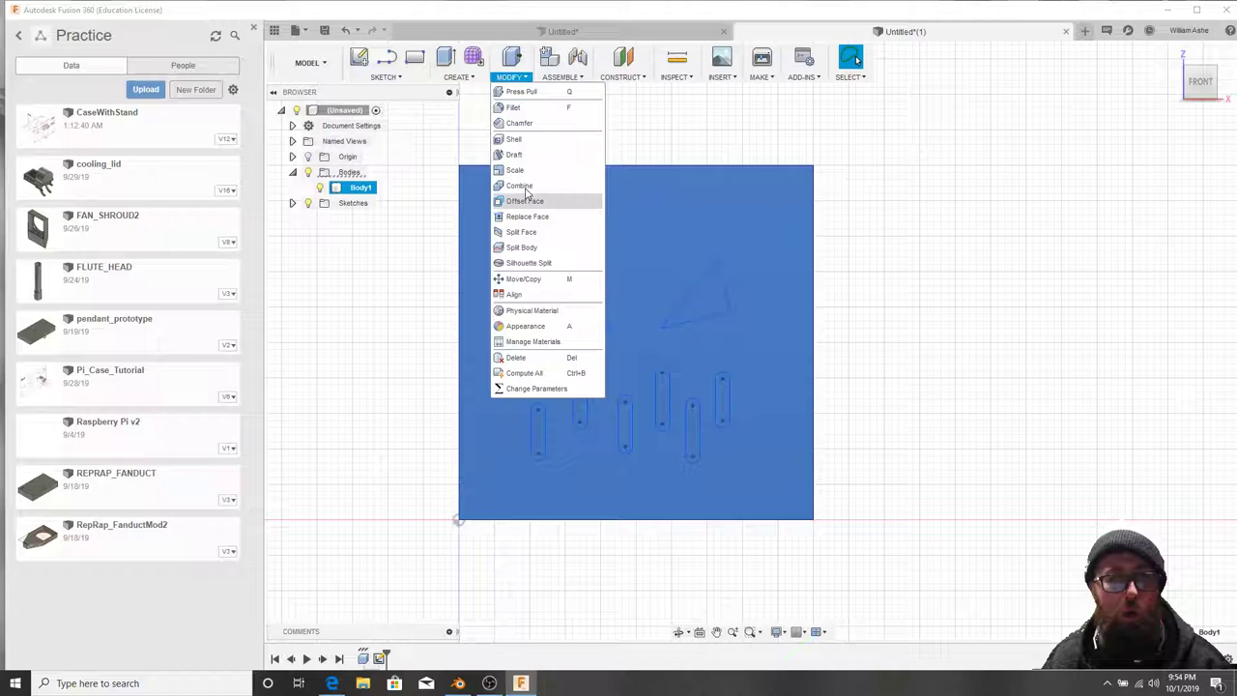
left_click(530, 145)
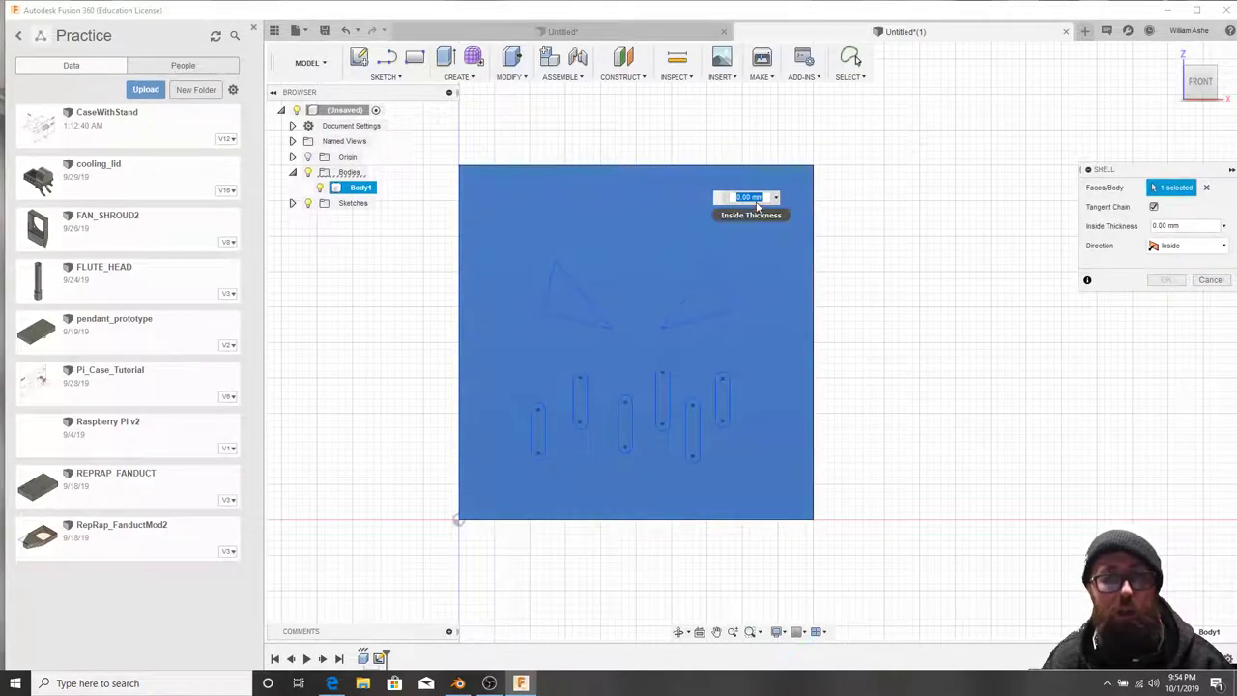
middle_click_drag(878, 327, 903, 353, "shift")
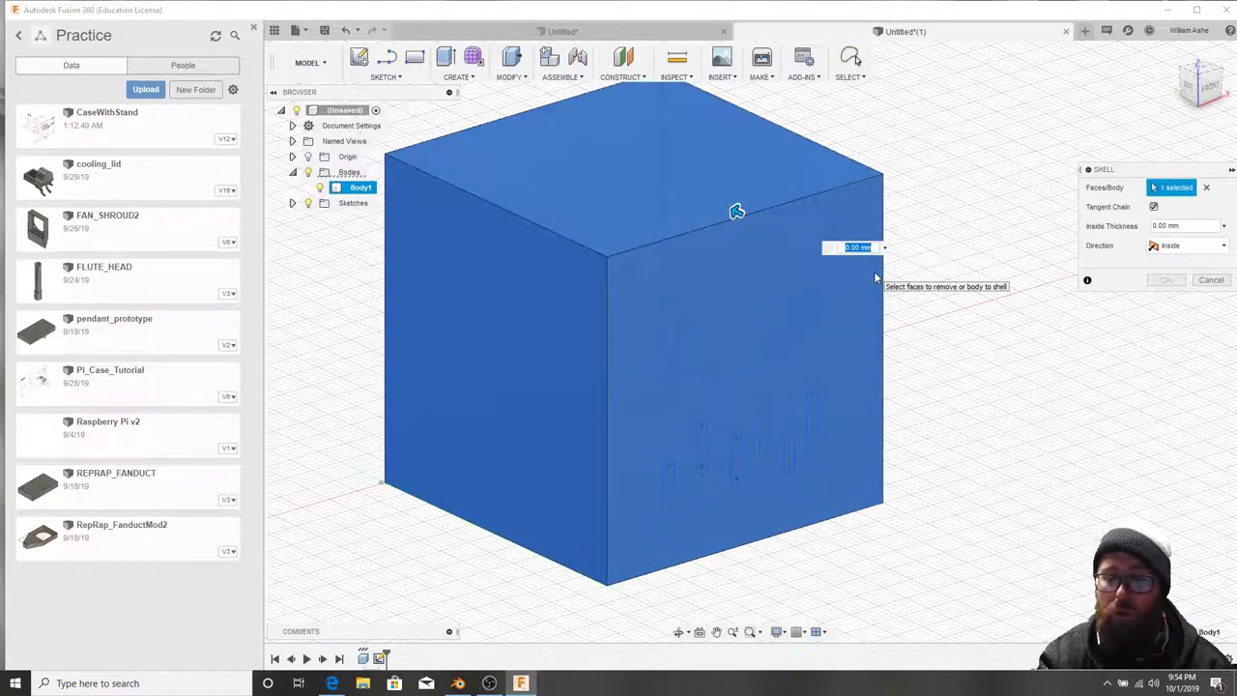
type("2")
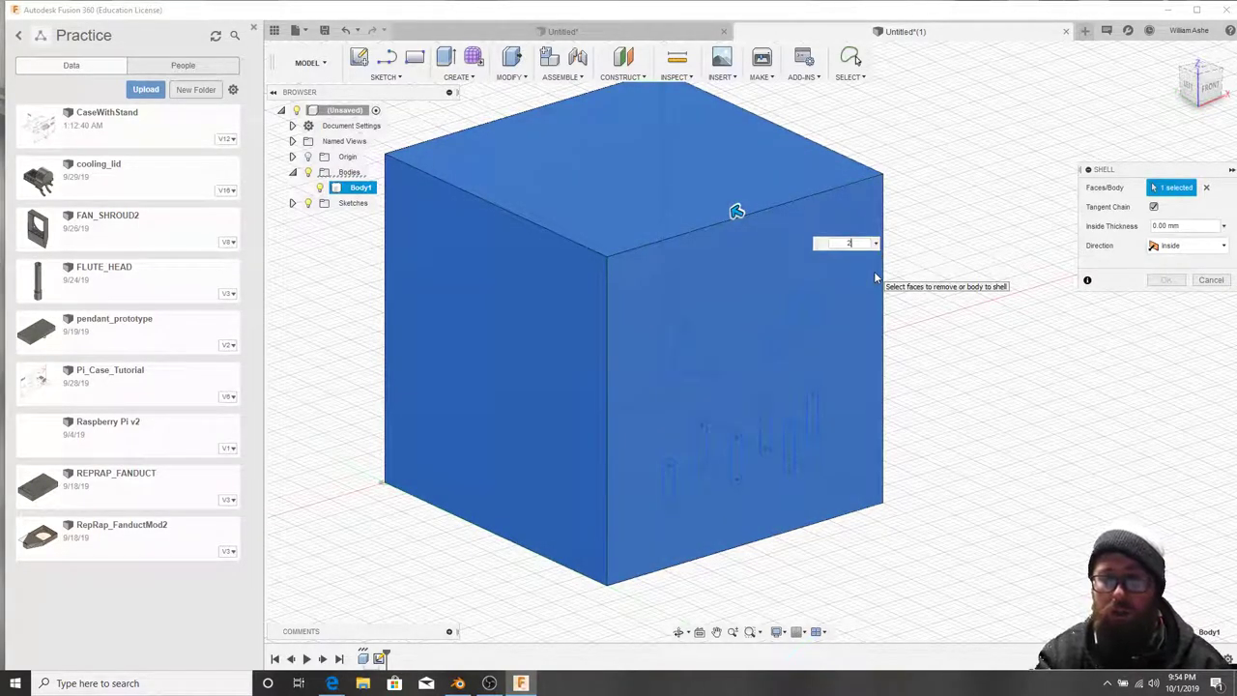
key("Return")
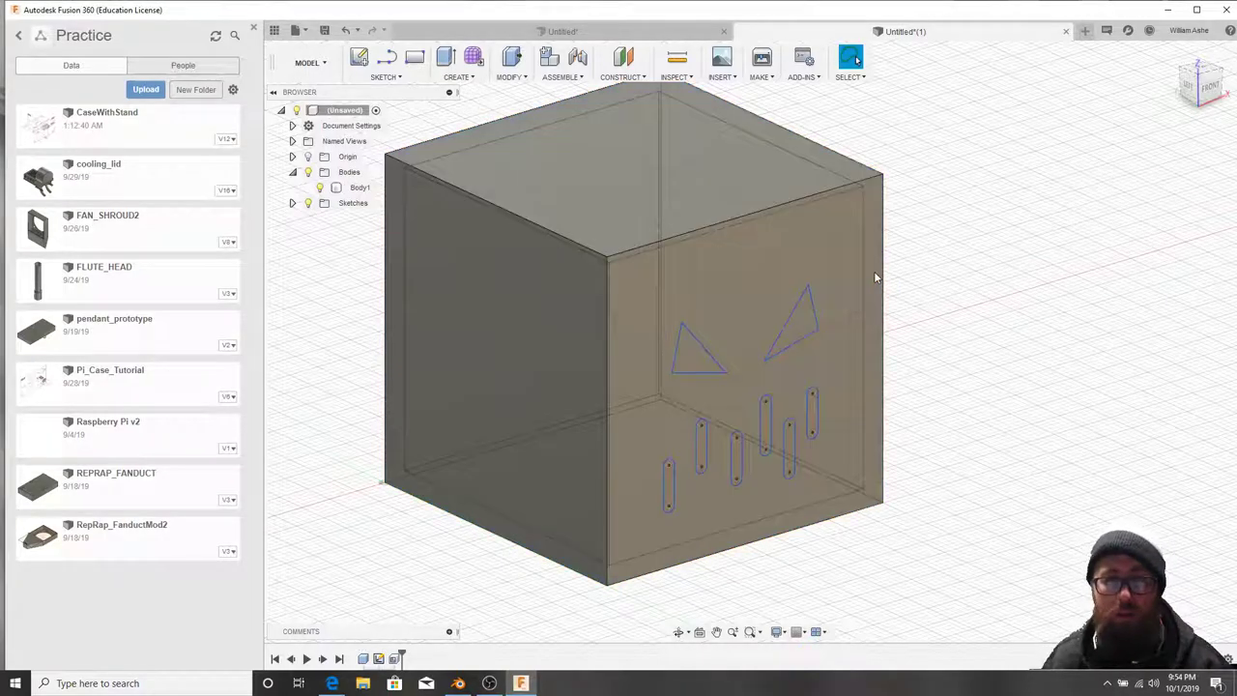
Extrude both triangle eyes and all six mouth slots 10 mm outward from the cube's front face.
mouse_move(986, 395)
middle_mouse_down("shift")
mouse_move(934, 365)
mouse_move(876, 361)
mouse_move(886, 406)
mouse_move(948, 415)
mouse_move(953, 373)
mouse_move(676, 326)
middle_mouse_up("shift")
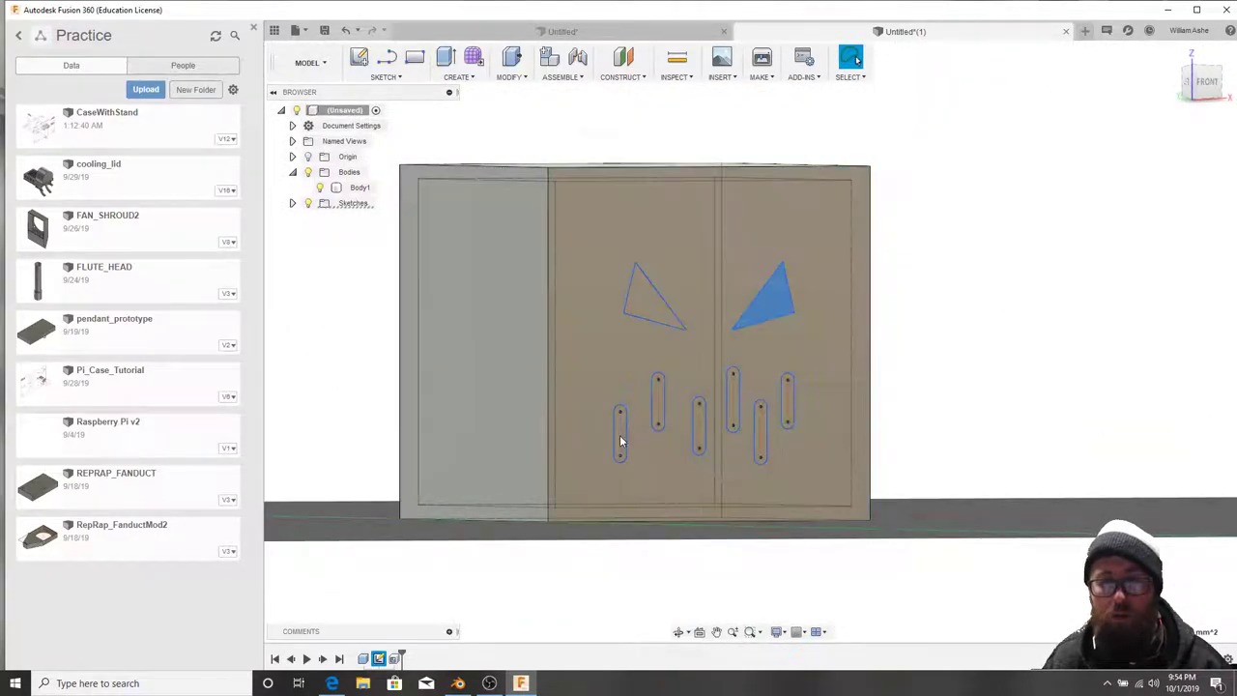
left_click(774, 307)
left_click(652, 302, "shift")
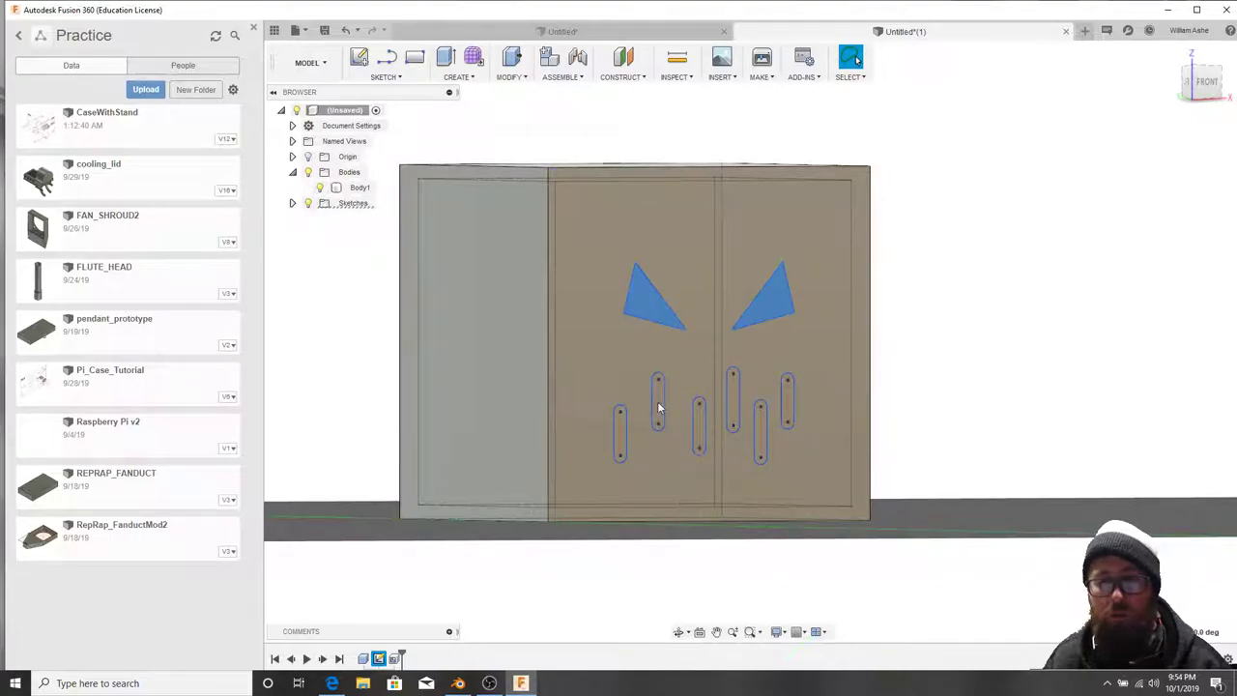
scroll(661, 416, "up", 3)
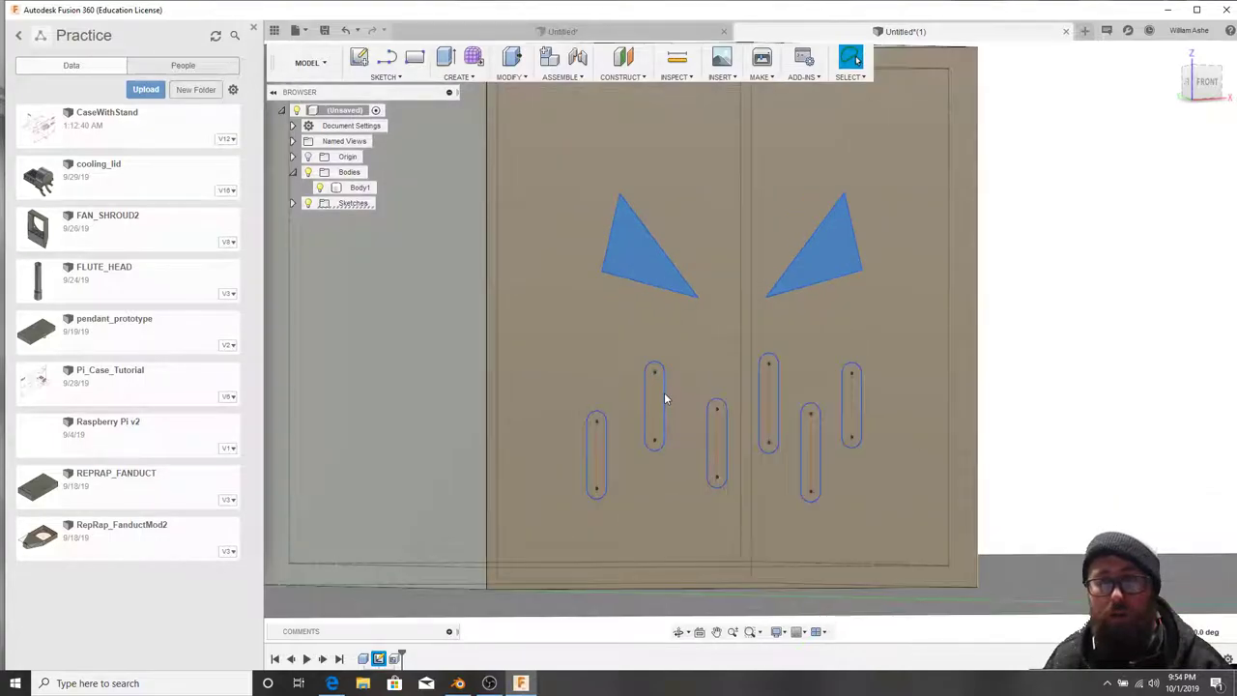
left_click(661, 419, "shift")
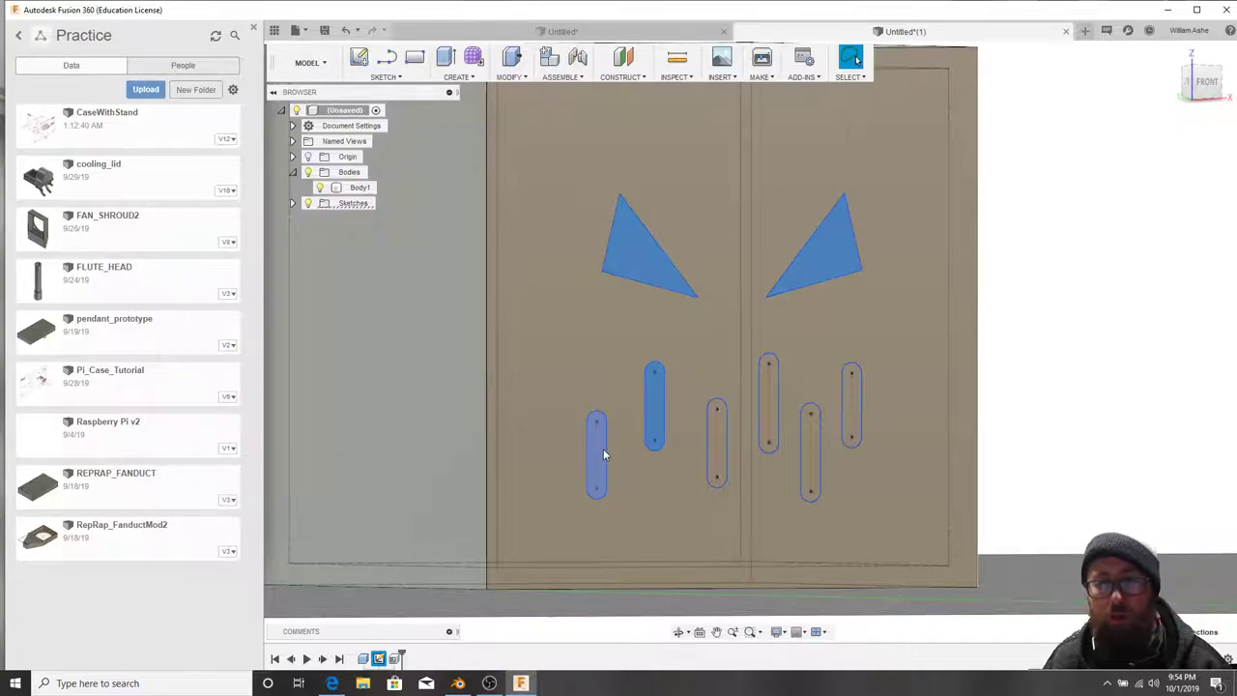
left_click(603, 450, "shift")
left_click(721, 439, "shift")
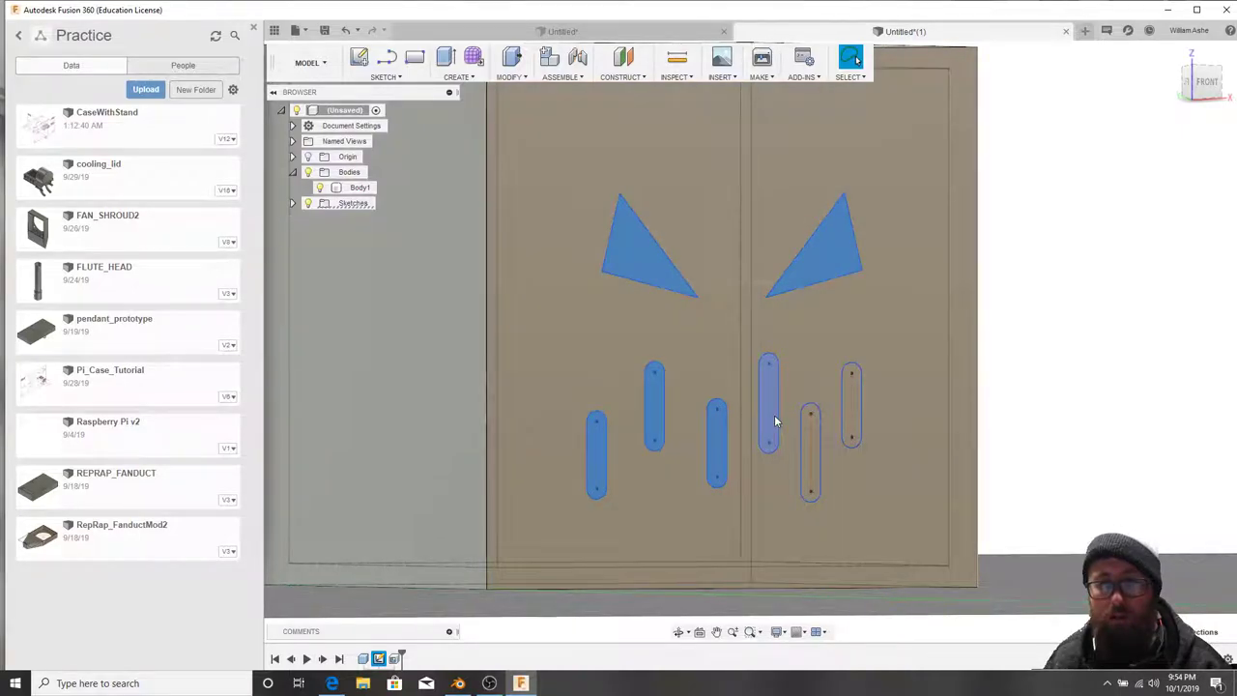
left_click(775, 415, "shift")
left_click(818, 448, "shift")
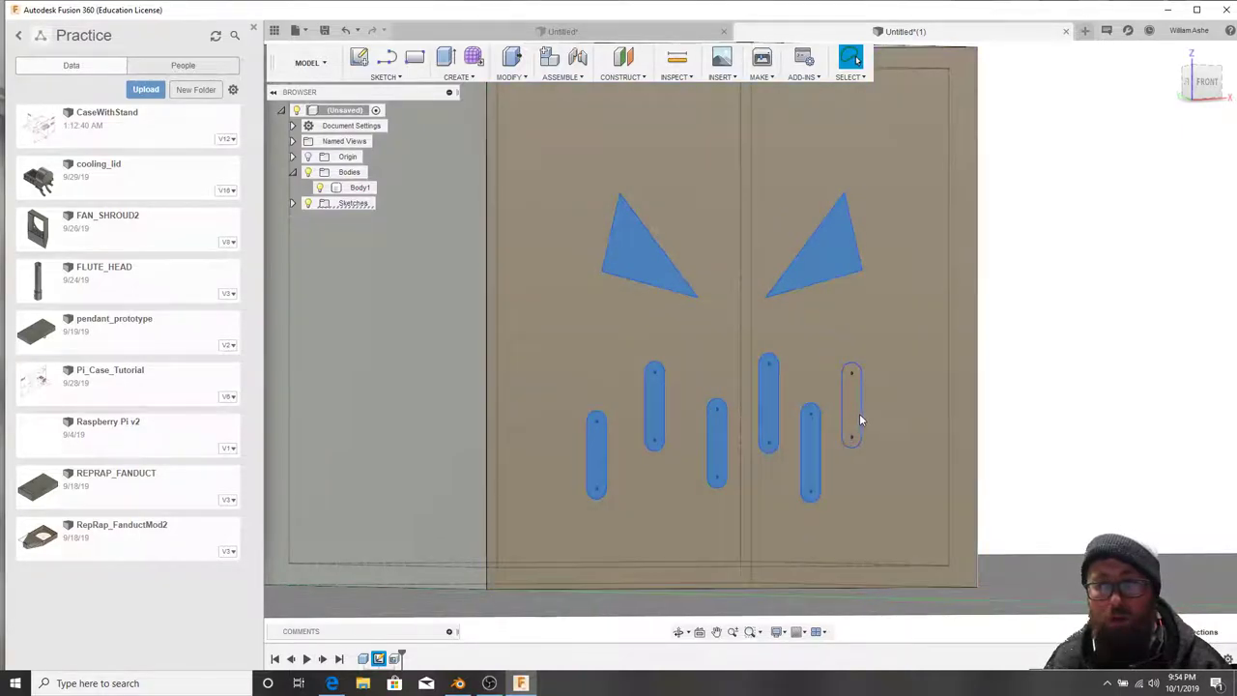
left_click(858, 414, "shift")
scroll(711, 434, "down", 5)
middle_click_drag(712, 434, 723, 461, "shift")
right_click(897, 345)
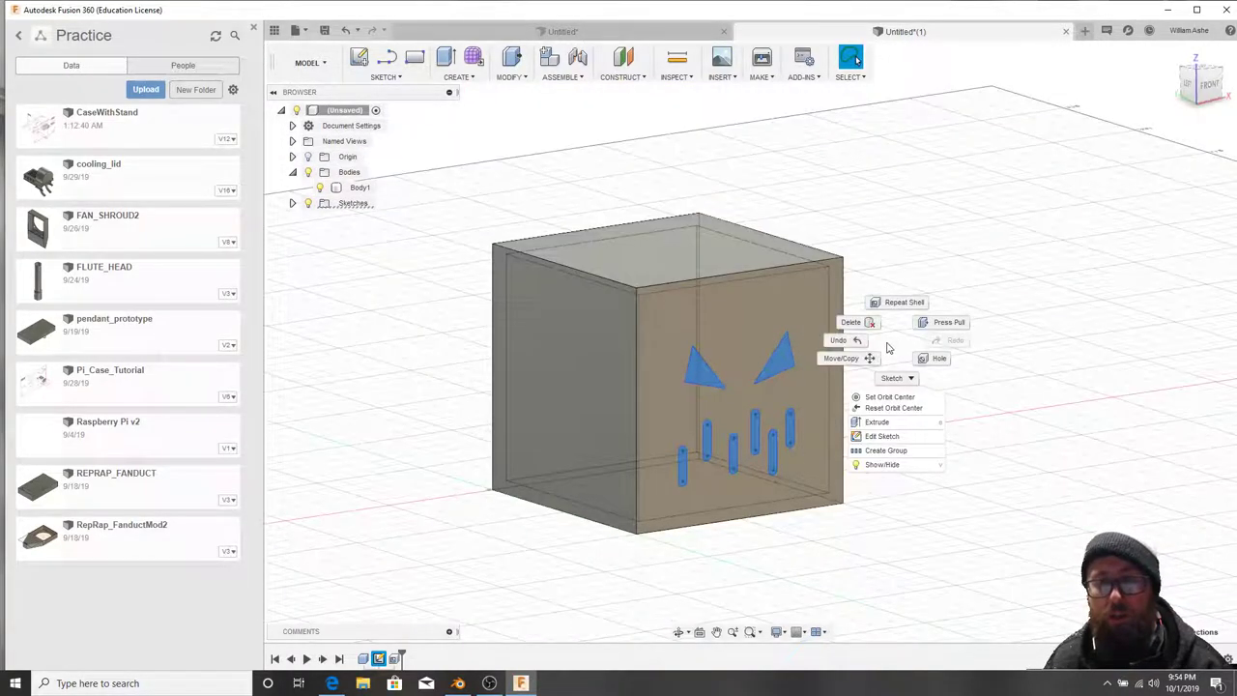
left_click(875, 424)
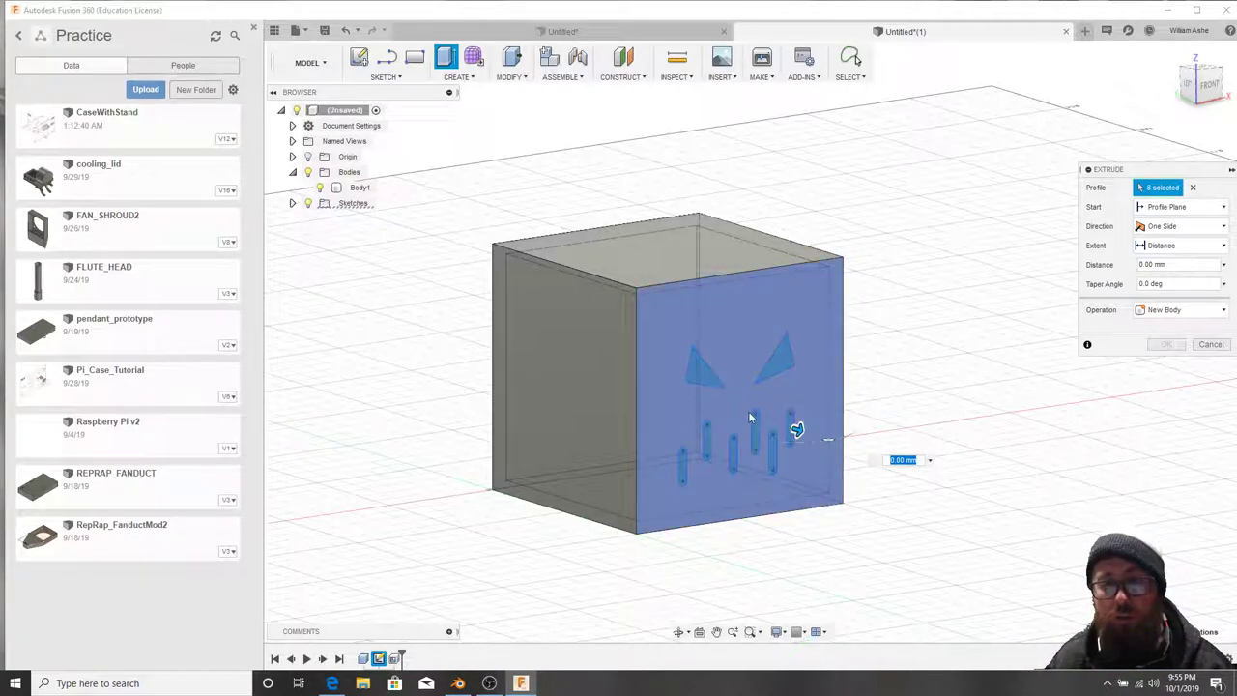
left_click_drag(795, 429, 825, 437)
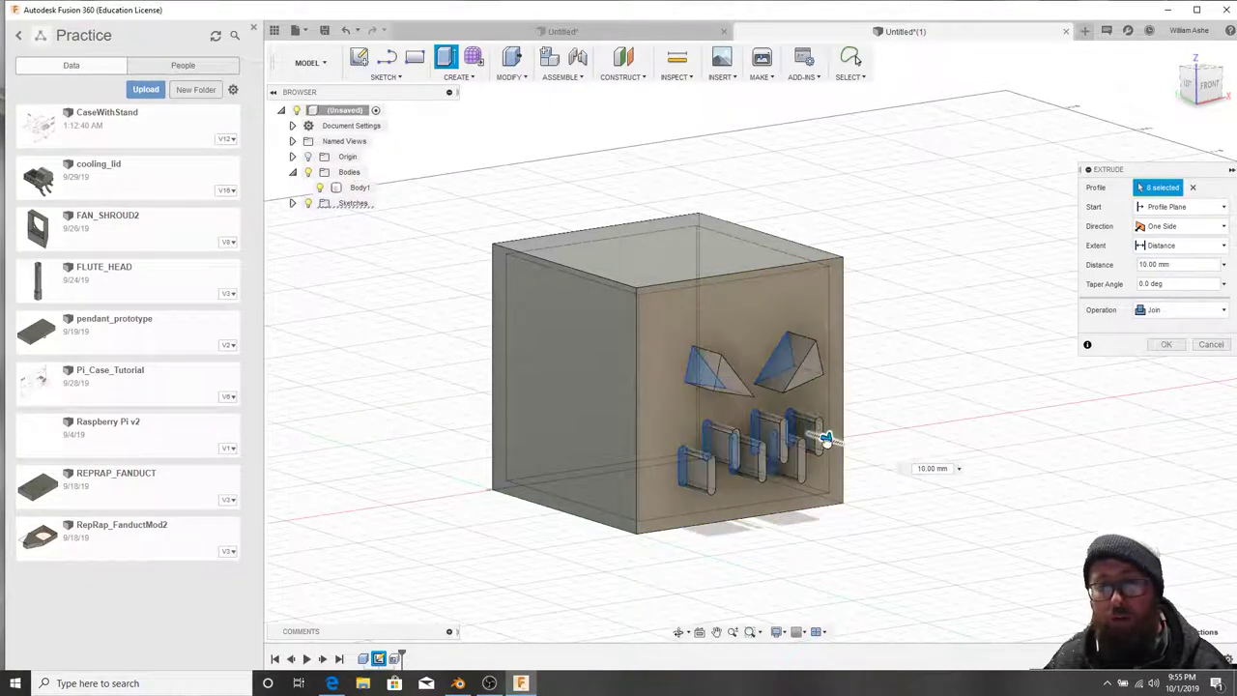
middle_click_drag(925, 517, 878, 490, "shift")
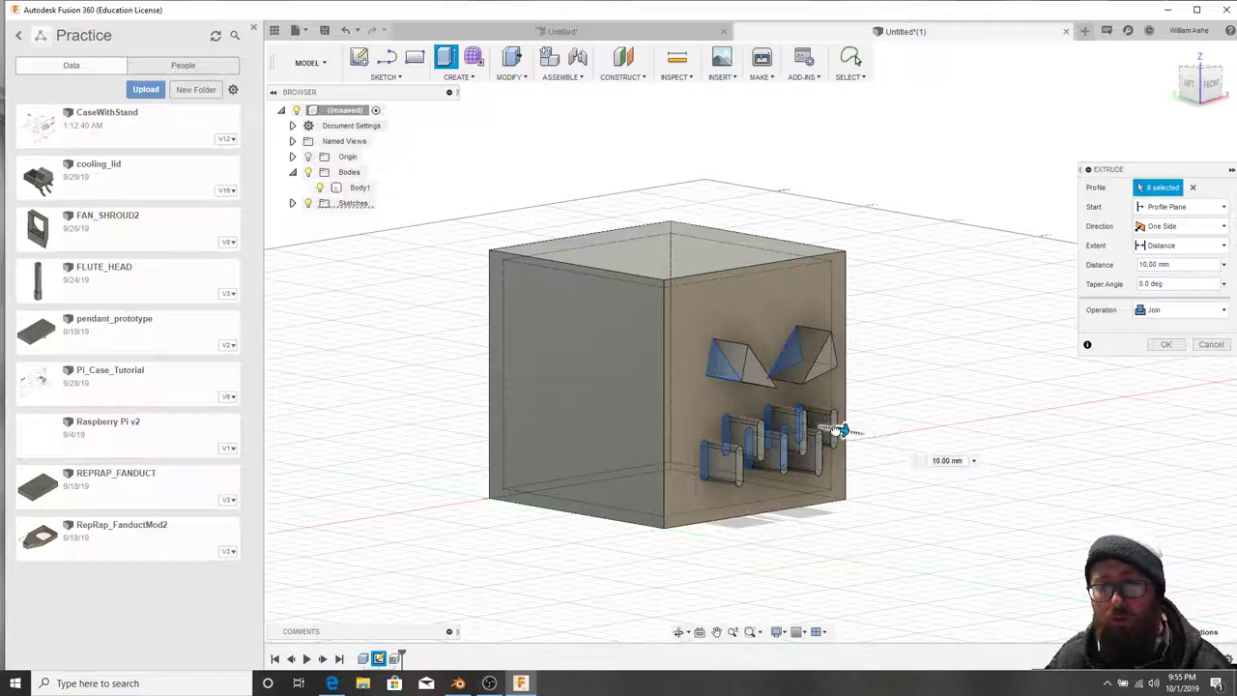
Reverse the extrusion to a -15 mm cut through the cube's front wall and apply it.
left_click_drag(842, 430, 755, 436)
mouse_move(755, 436)
middle_mouse_down("shift")
mouse_move(817, 471)
mouse_move(892, 472)
mouse_move(762, 473)
mouse_move(774, 469)
mouse_move(744, 425)
middle_mouse_up("shift")
scroll(828, 454, "down", 1)
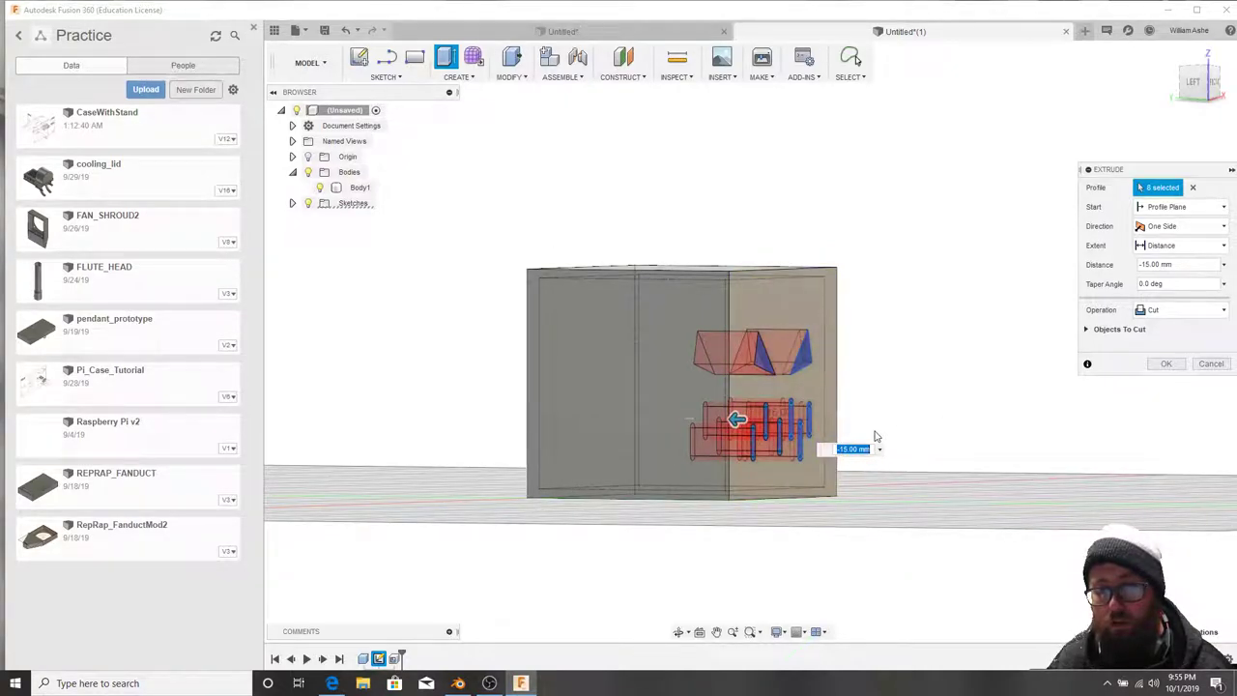
middle_click_drag(890, 423, 923, 402)
scroll(860, 405, "down", 1)
scroll(875, 406, "up", 4)
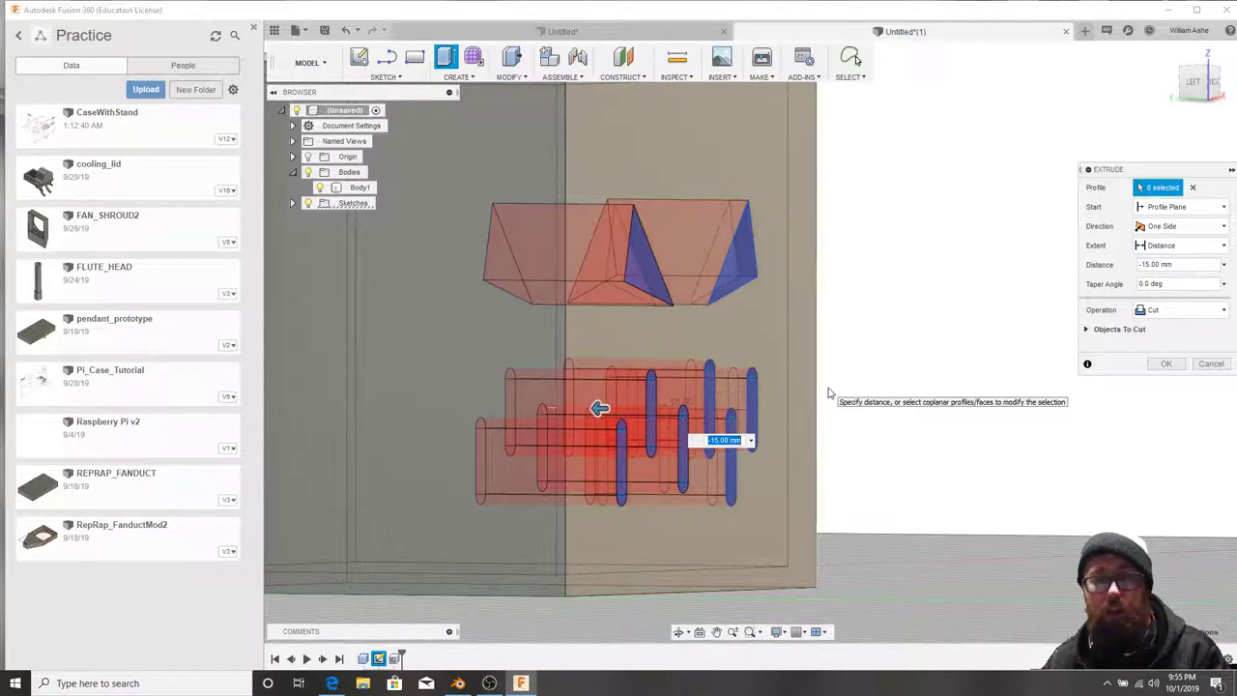
key("Return")
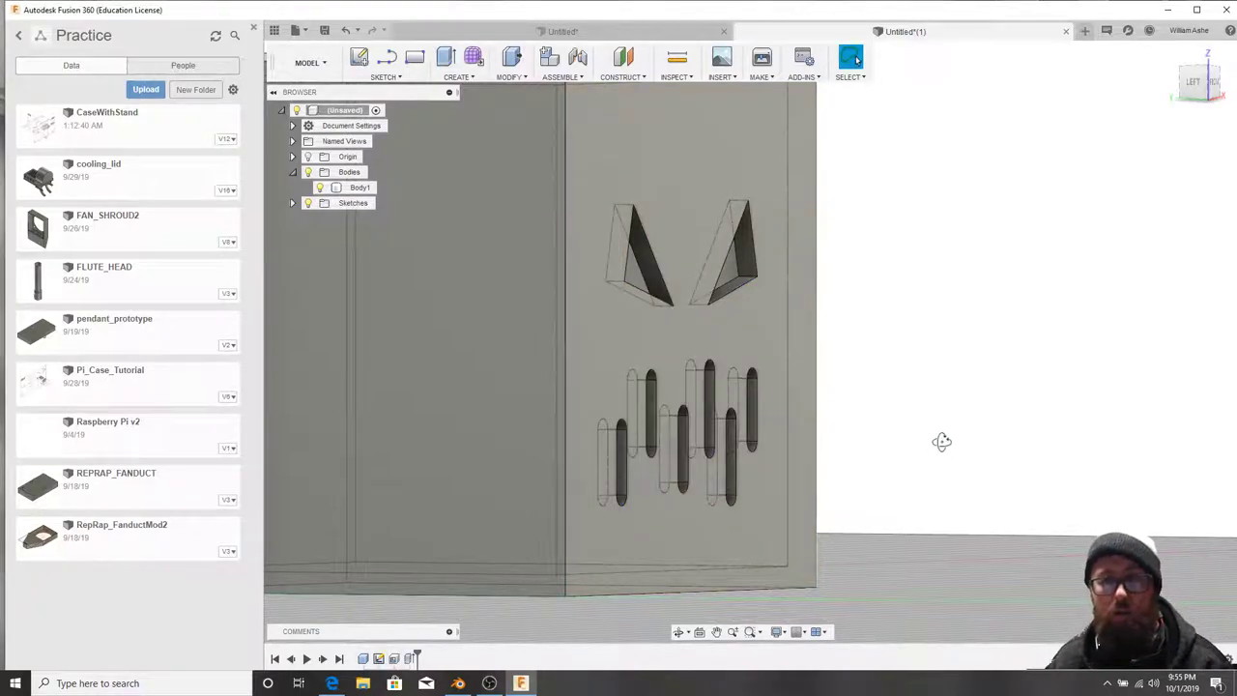
Start a new sketch on the top face of the hollow cube.
middle_click_drag(942, 442, 721, 309, "shift")
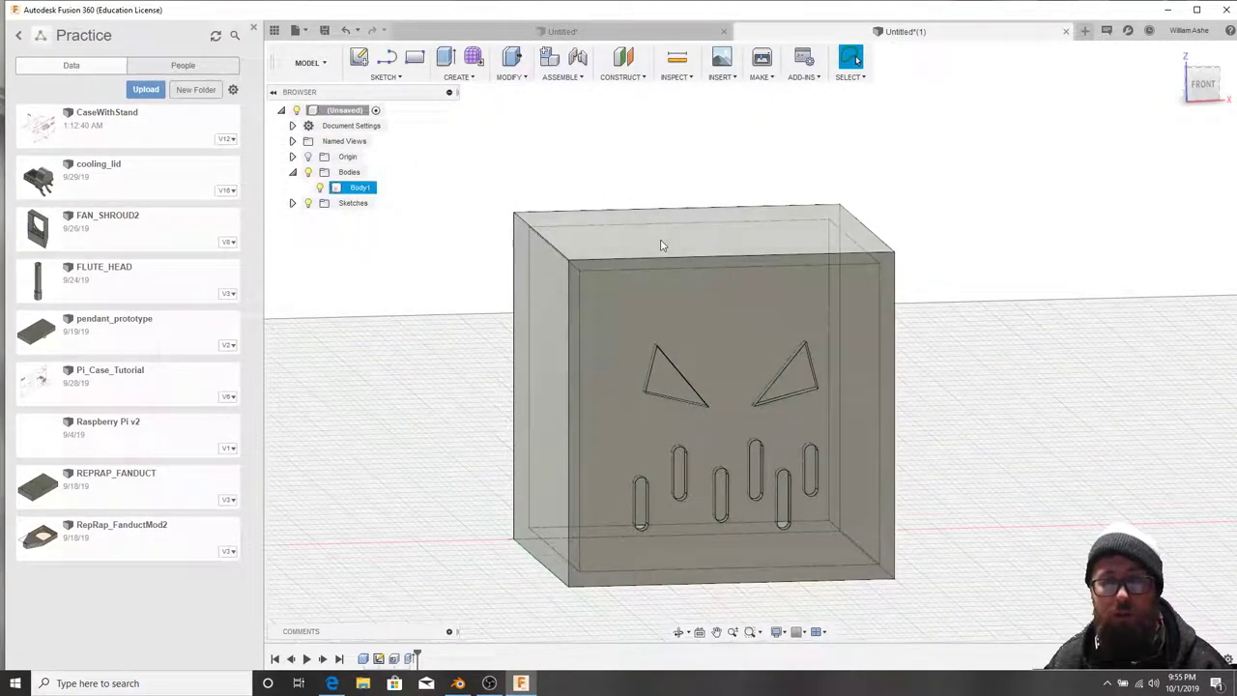
middle_click_drag(675, 298, 677, 231)
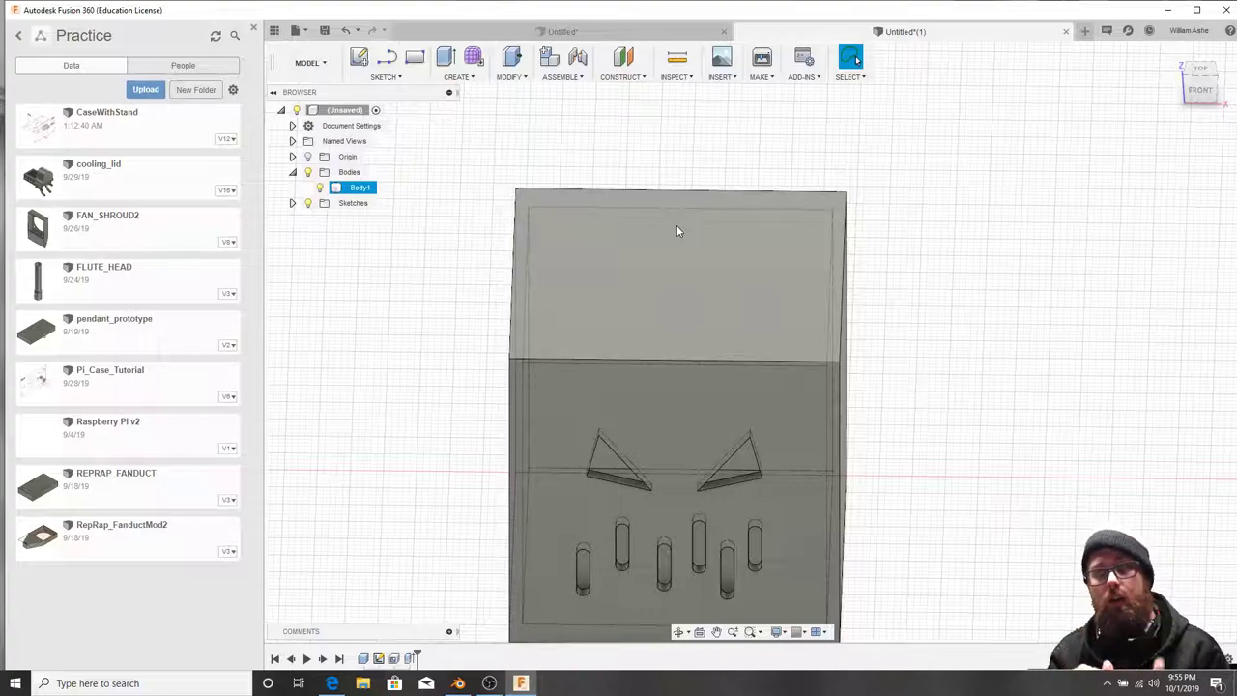
left_click(602, 160)
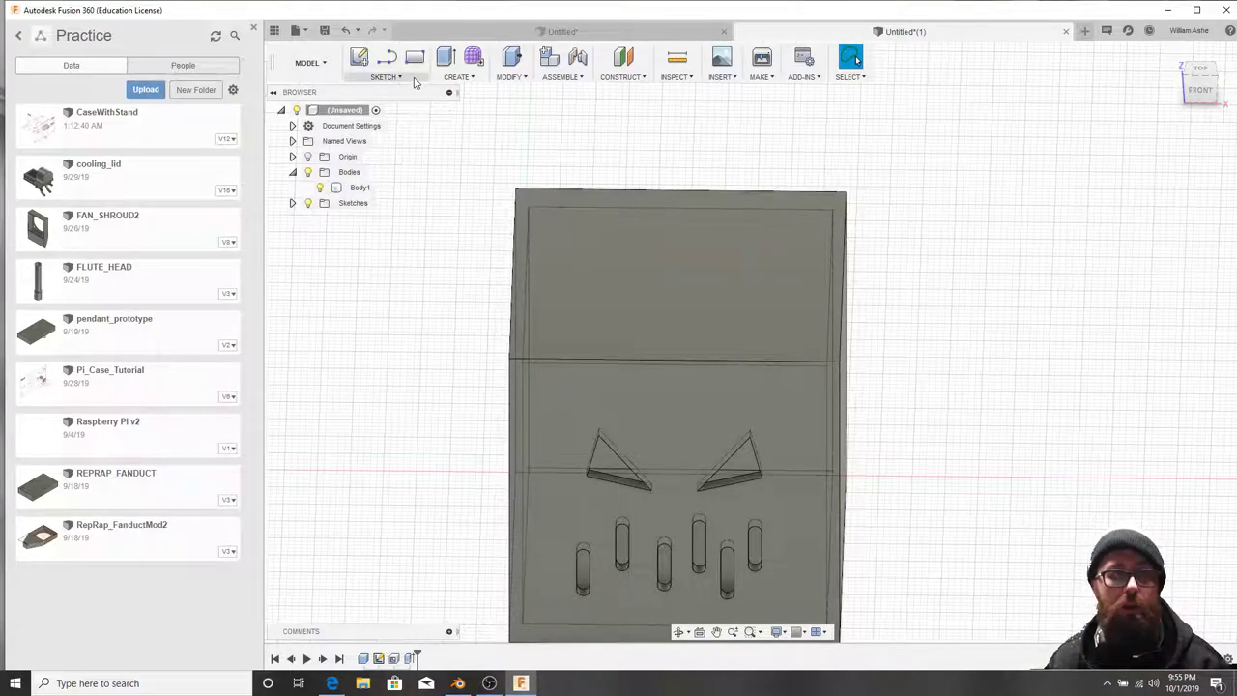
left_click(385, 76)
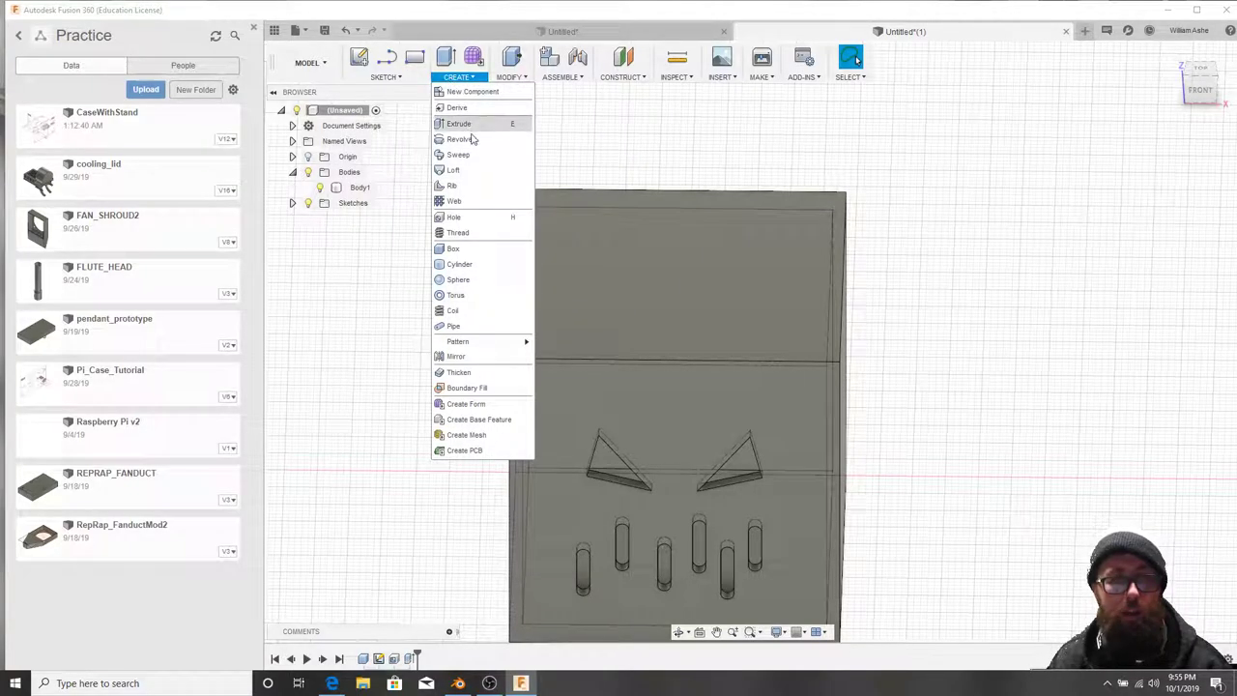
mouse_move(381, 75)
left_click(674, 268)
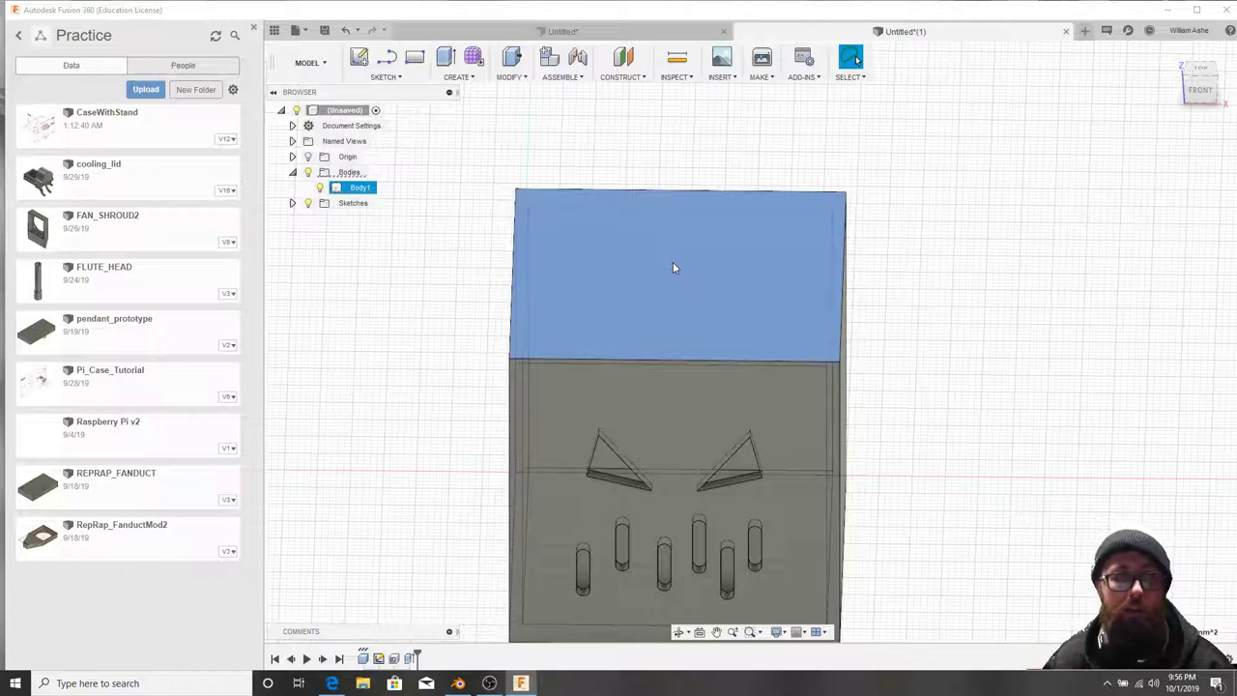
left_click(358, 57)
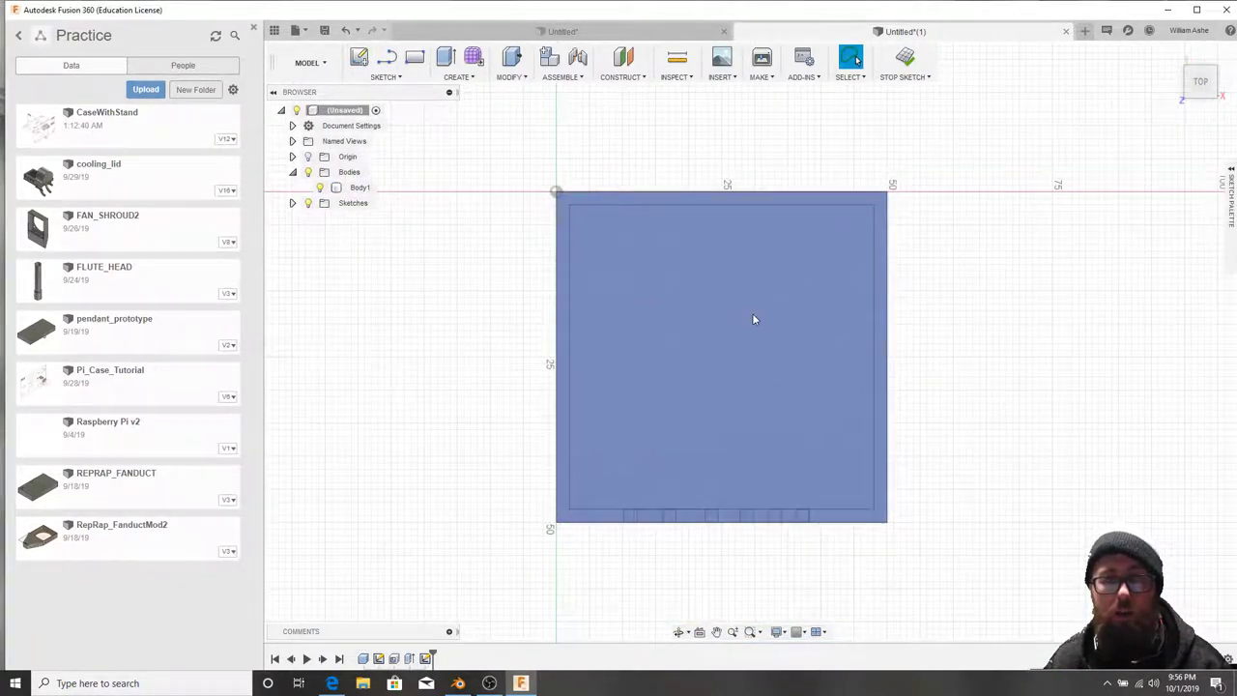
Draw a 5 mm centre-diameter circle in the middle of the cube's top face and finish the sketch.
left_click(389, 78)
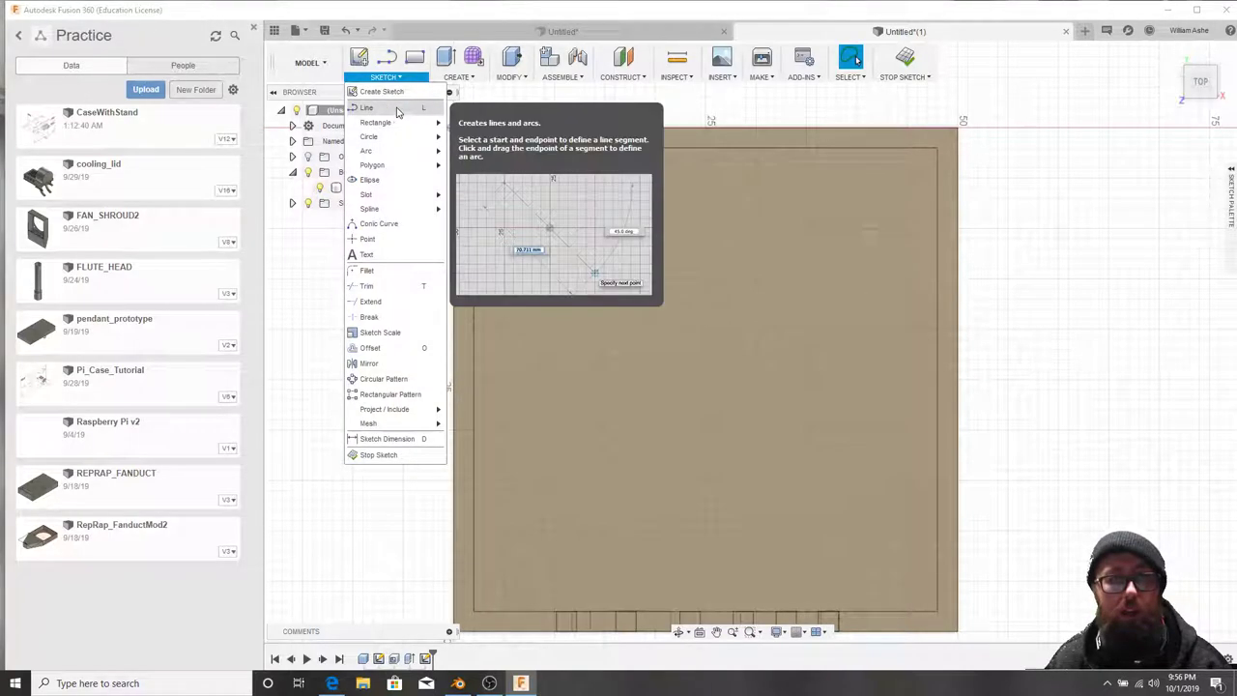
mouse_move(396, 136)
left_click(479, 136)
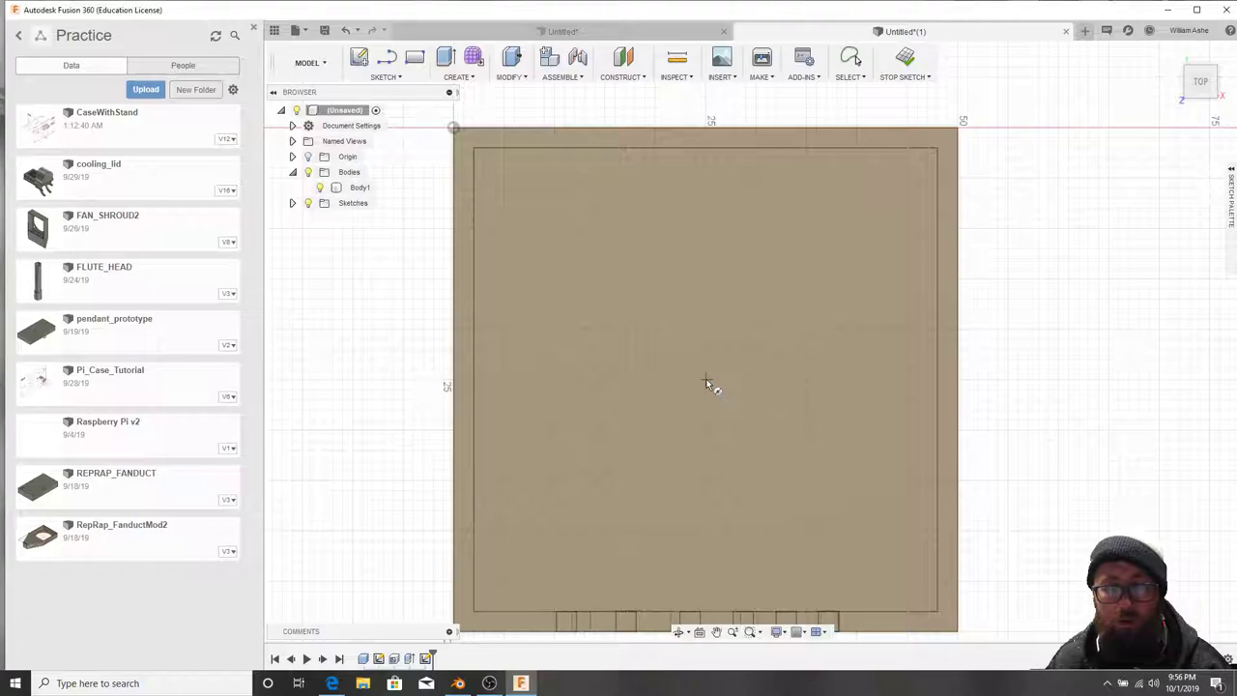
left_click(708, 381)
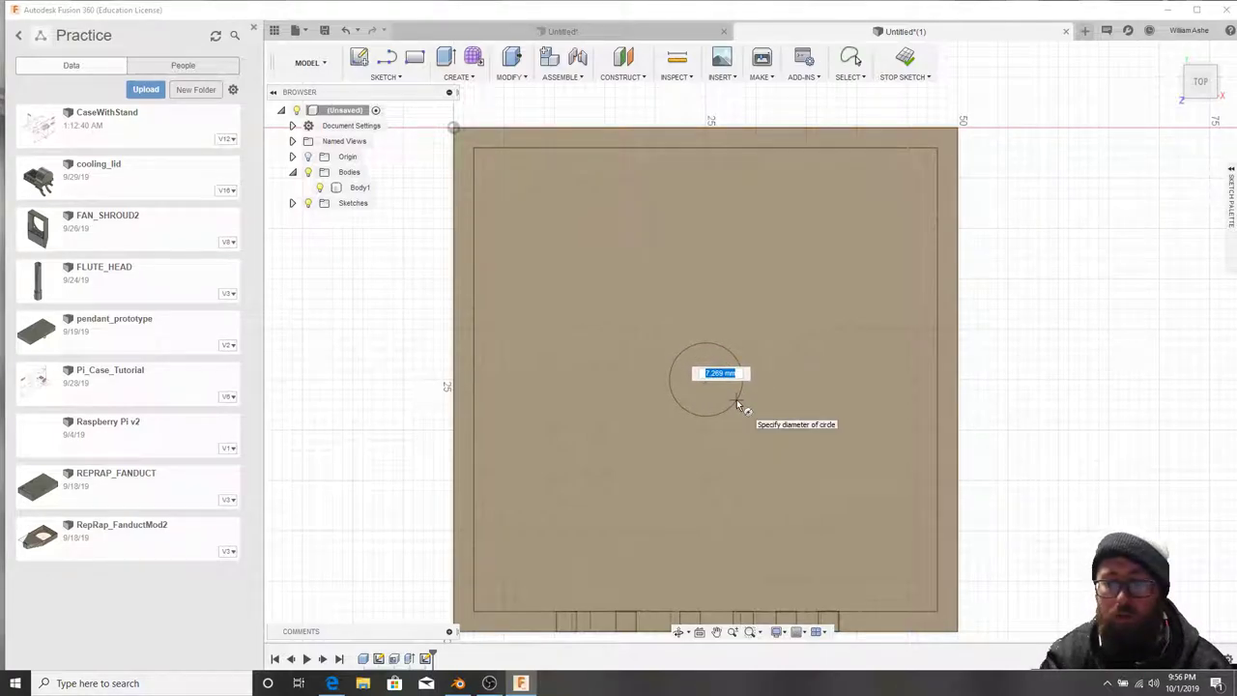
type("5")
key("Return")
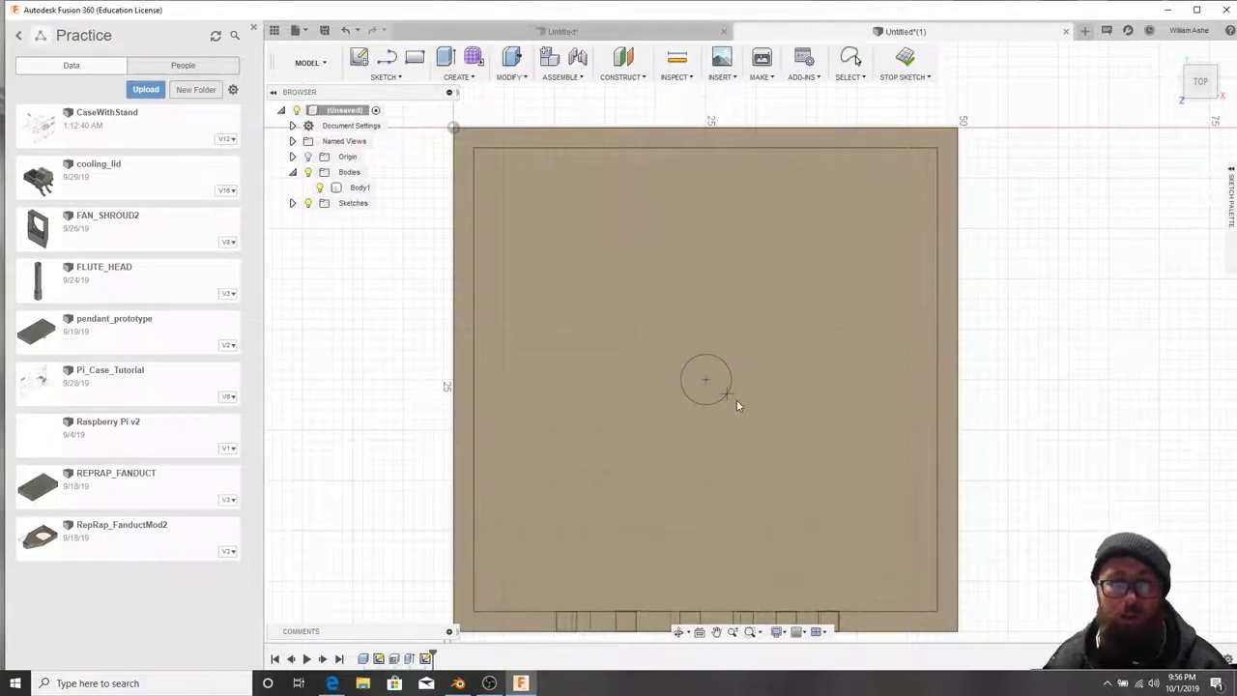
key("Escape")
middle_click_drag(730, 389, 727, 350, "shift")
left_click(906, 60)
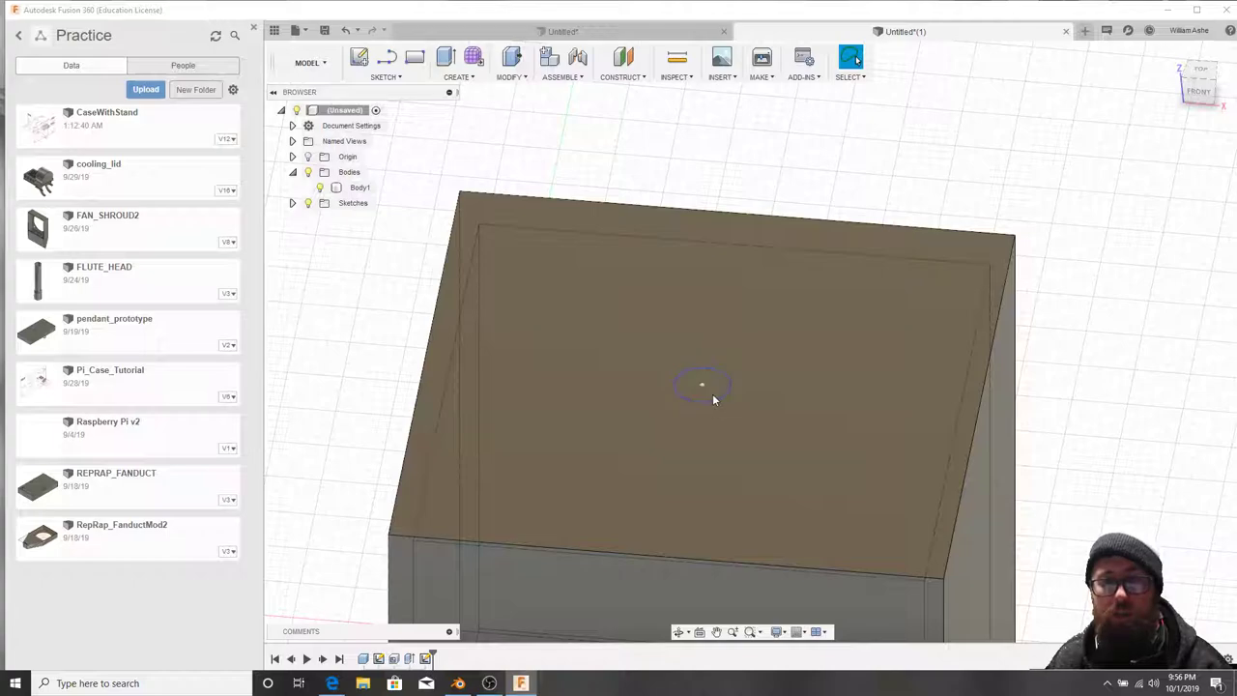
Extrude the top-face circle 6 mm upward with a 45-degree taper angle.
scroll(713, 391, "up", 5)
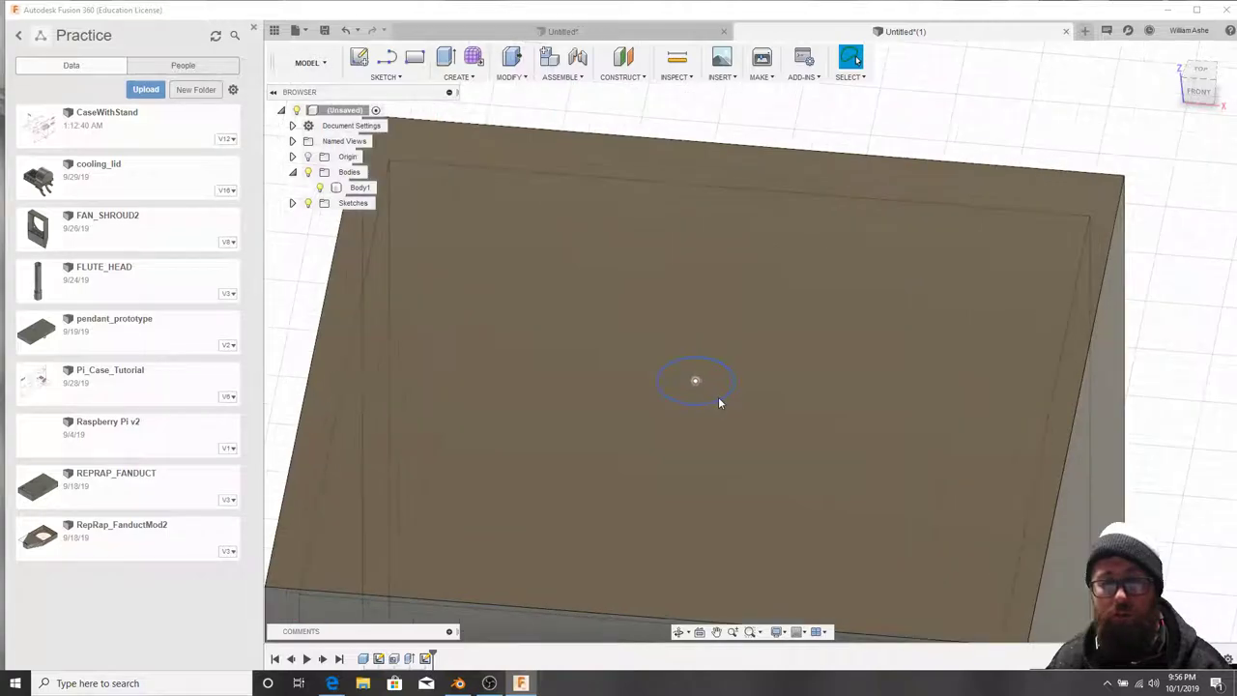
left_click(707, 398)
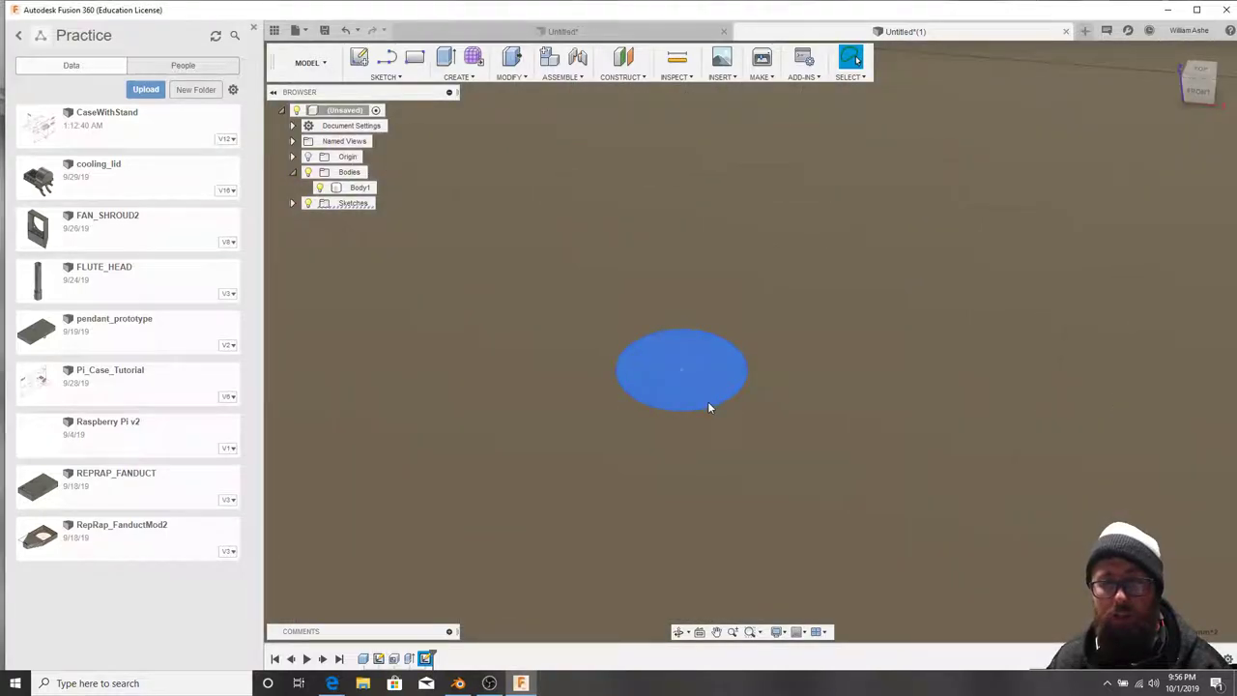
scroll(706, 399, "down", 5)
scroll(769, 400, "up", 3)
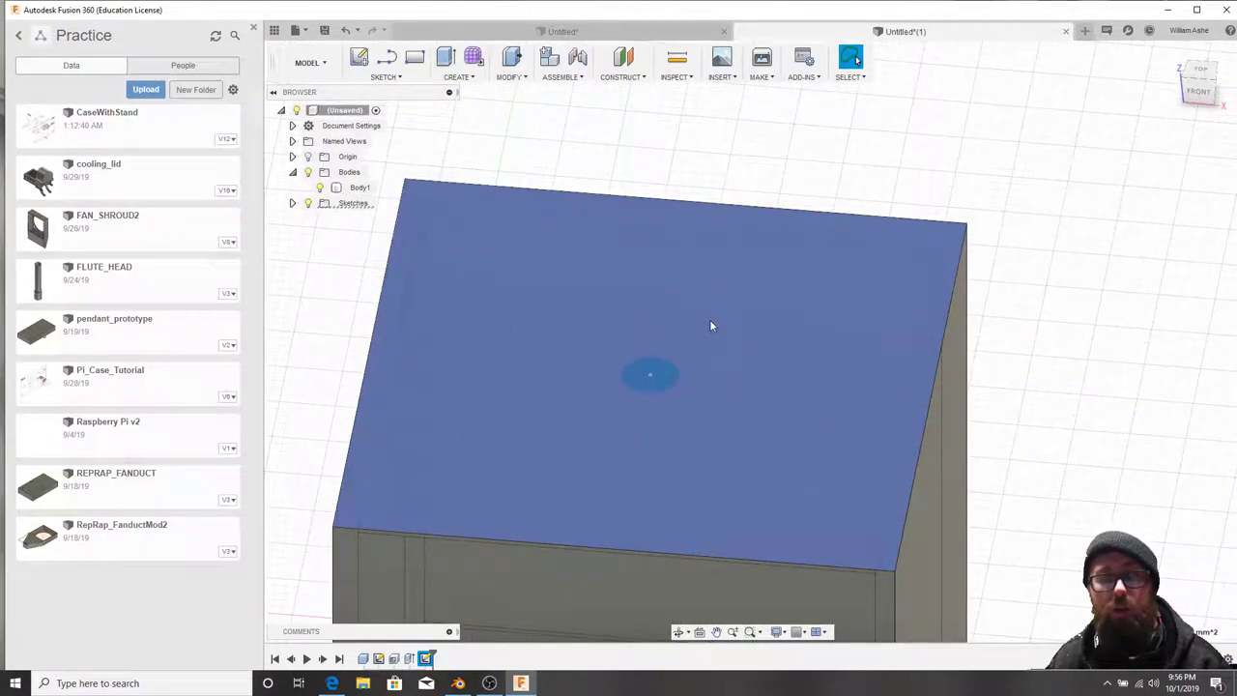
key("e")
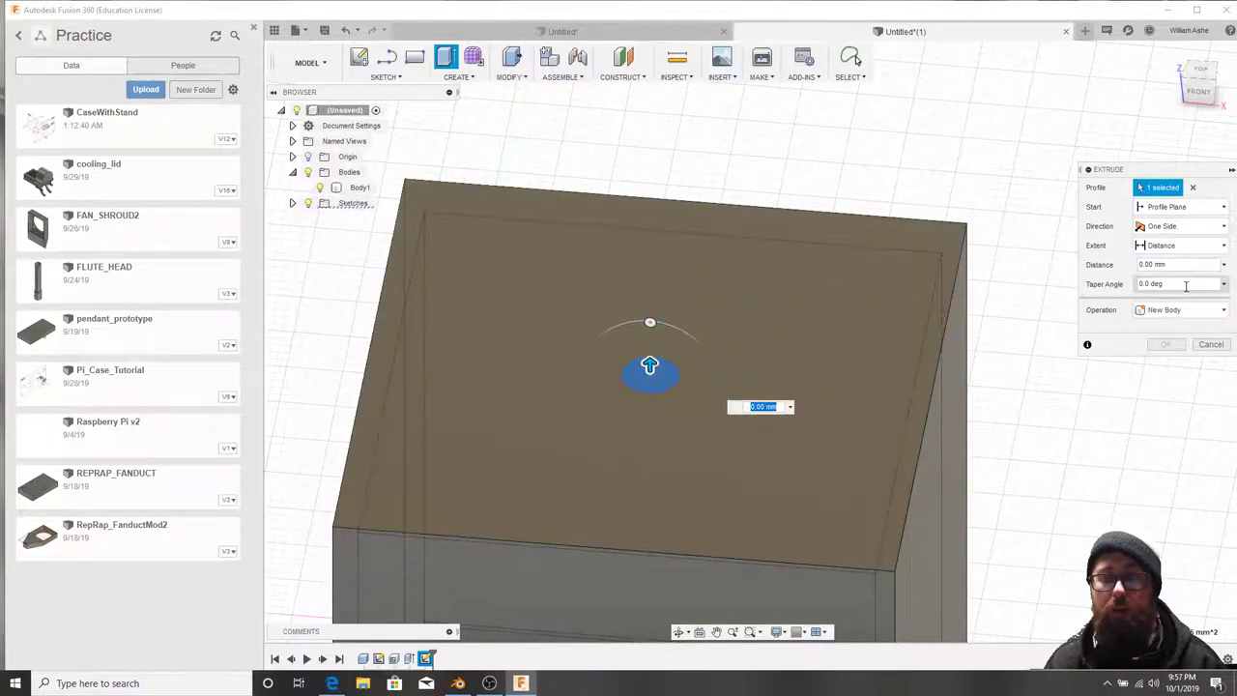
left_click_drag(1191, 285, 1020, 274)
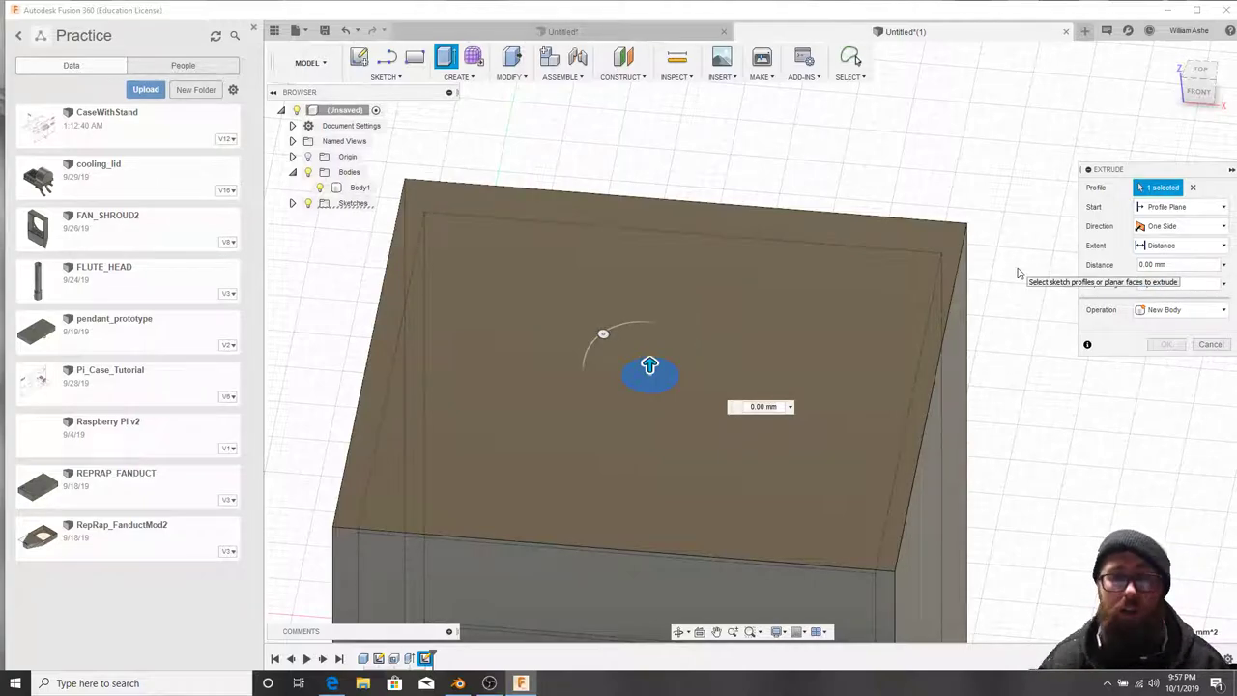
left_click_drag(650, 365, 650, 313)
middle_click_drag(670, 404, 721, 394, "shift")
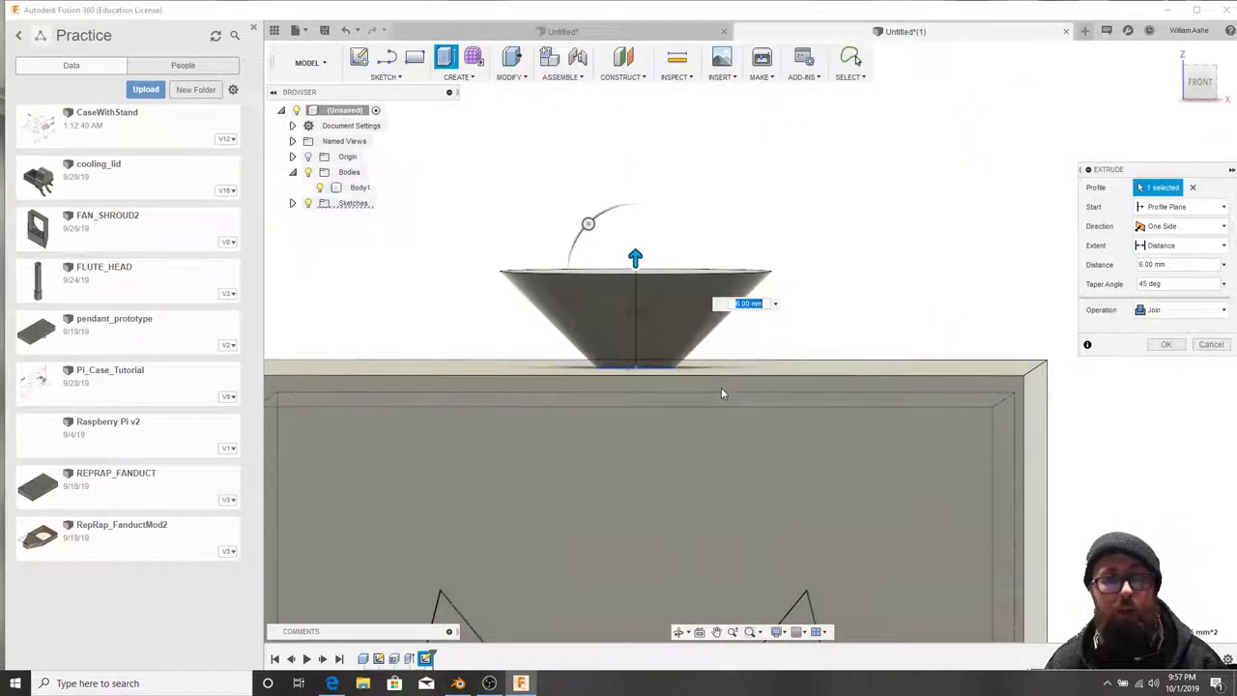
Try taper angles of 20 and 15 degrees, settle on 10 degrees and apply the extrusion.
left_click(1174, 281)
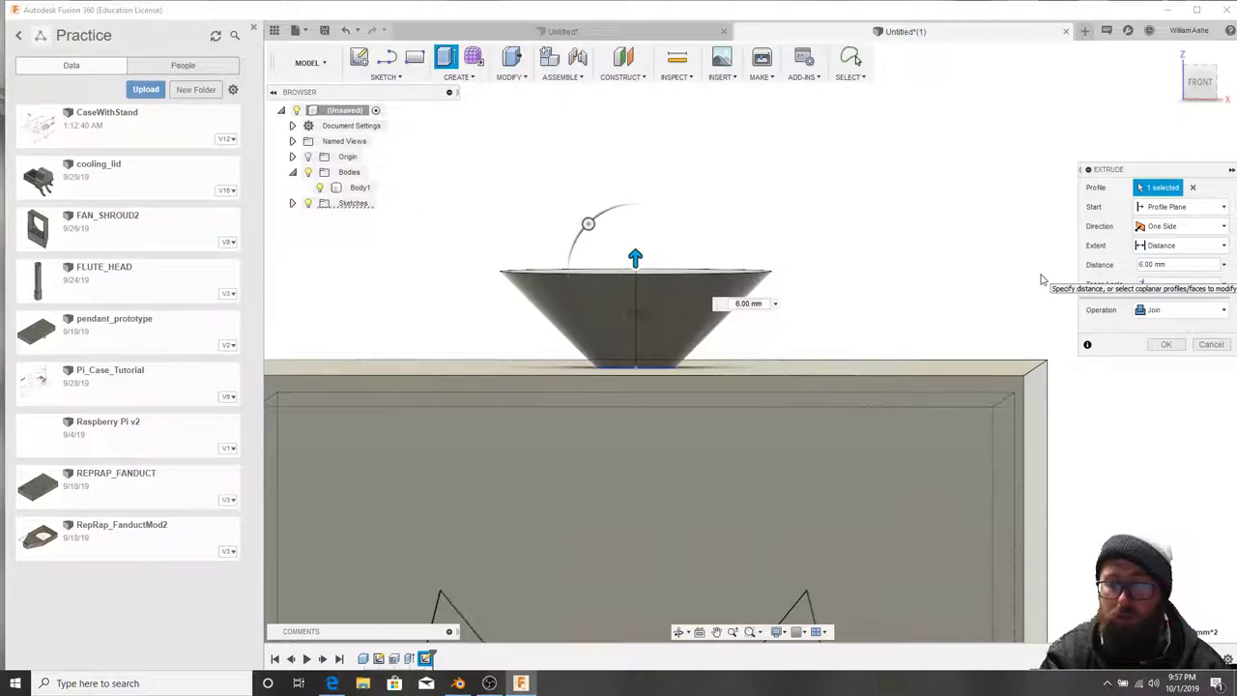
type("20")
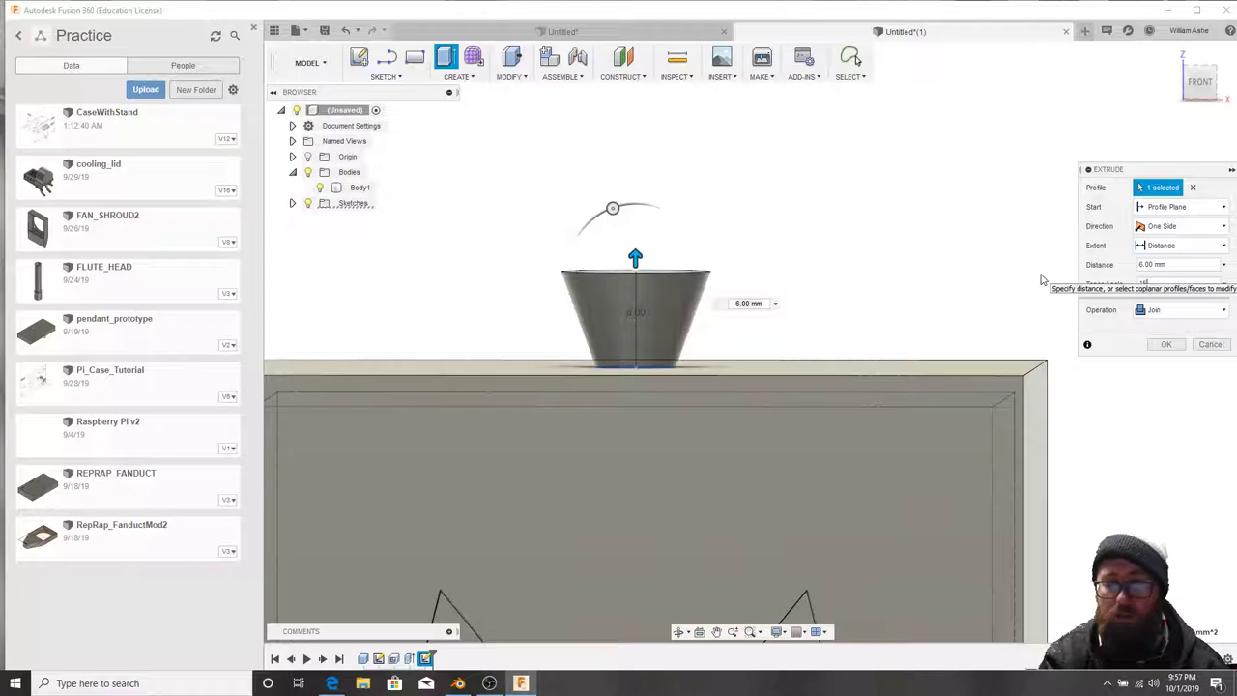
type("5")
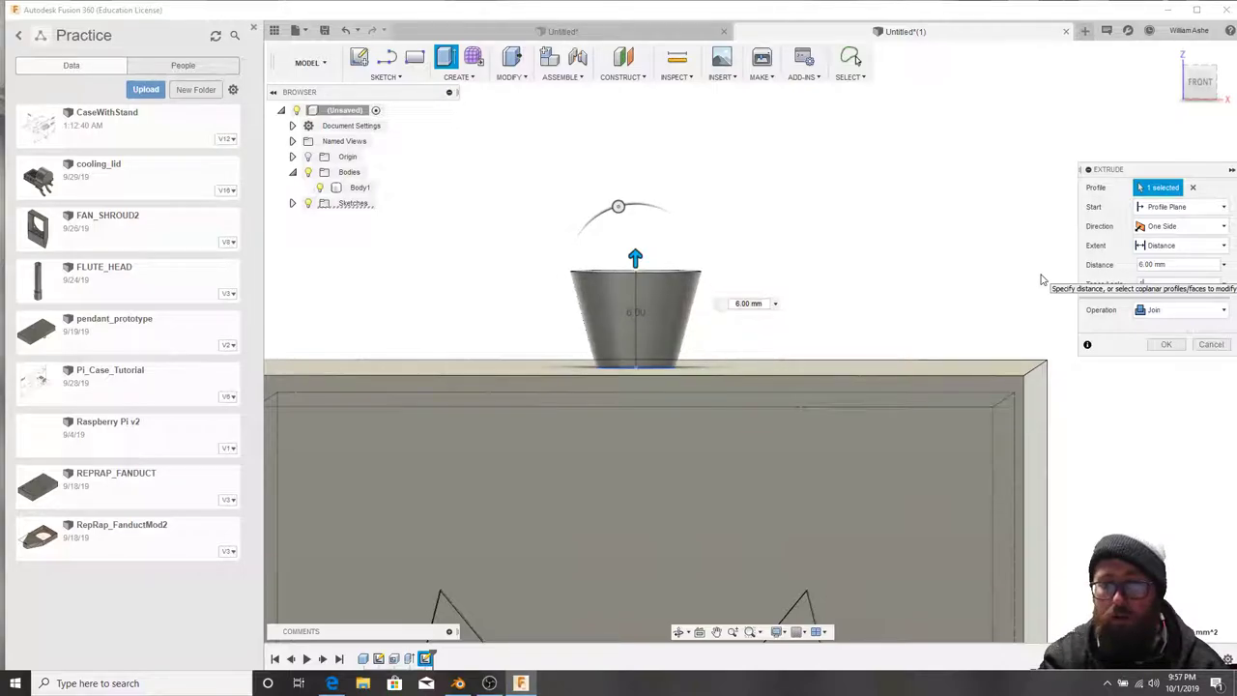
key("BackSpace")
type("0")
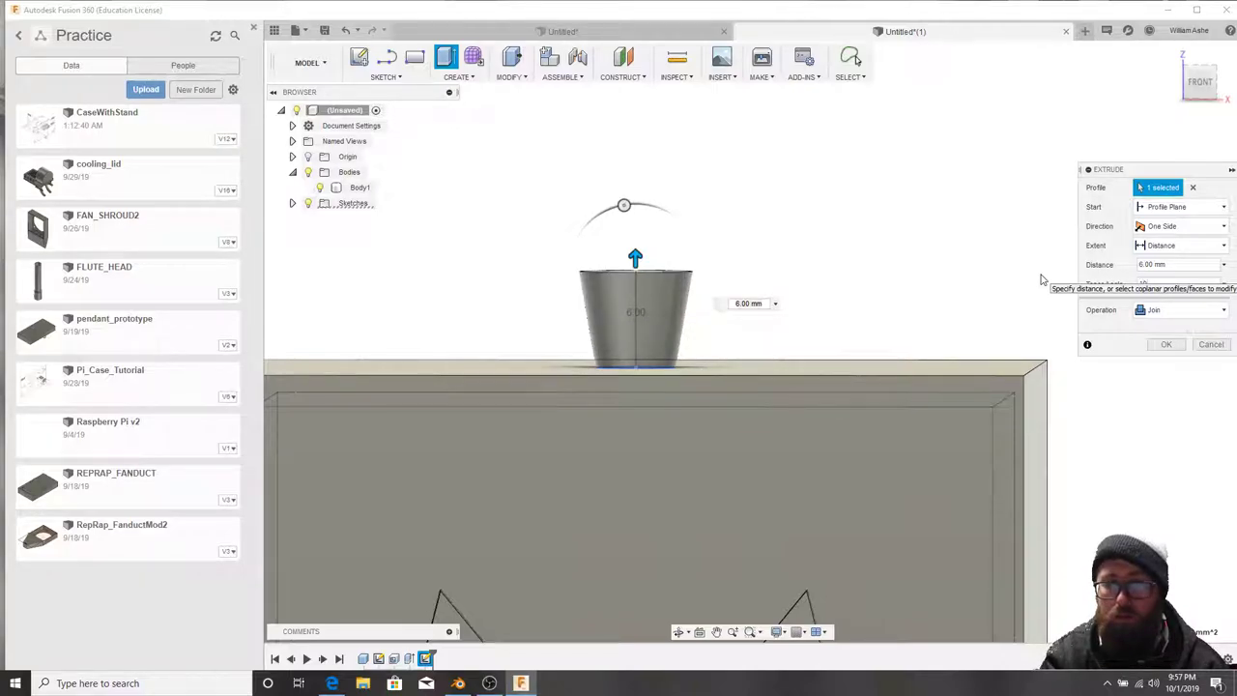
key("Return")
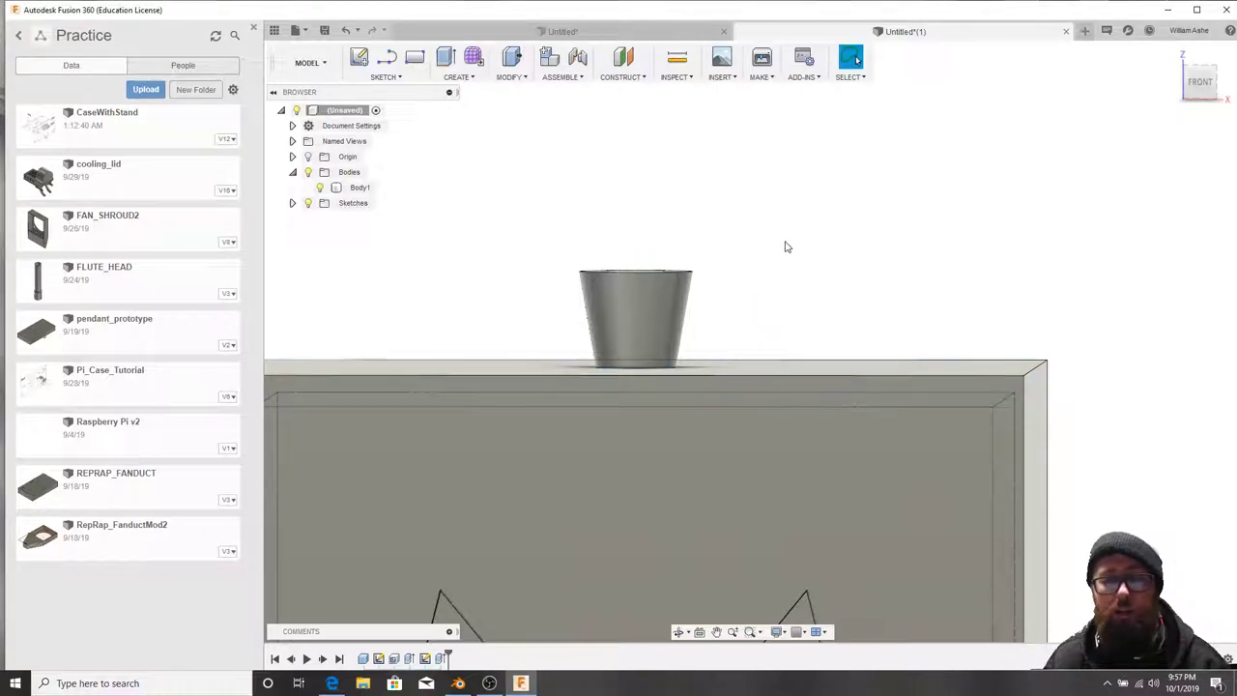
Undo the tapered extrusion on the cube's top face.
mouse_move(800, 290)
middle_mouse_down()
mouse_move(805, 312)
mouse_move(719, 229)
mouse_move(798, 280)
mouse_move(734, 249)
mouse_move(680, 278)
mouse_move(755, 322)
middle_mouse_up()
scroll(679, 280, "down", 5)
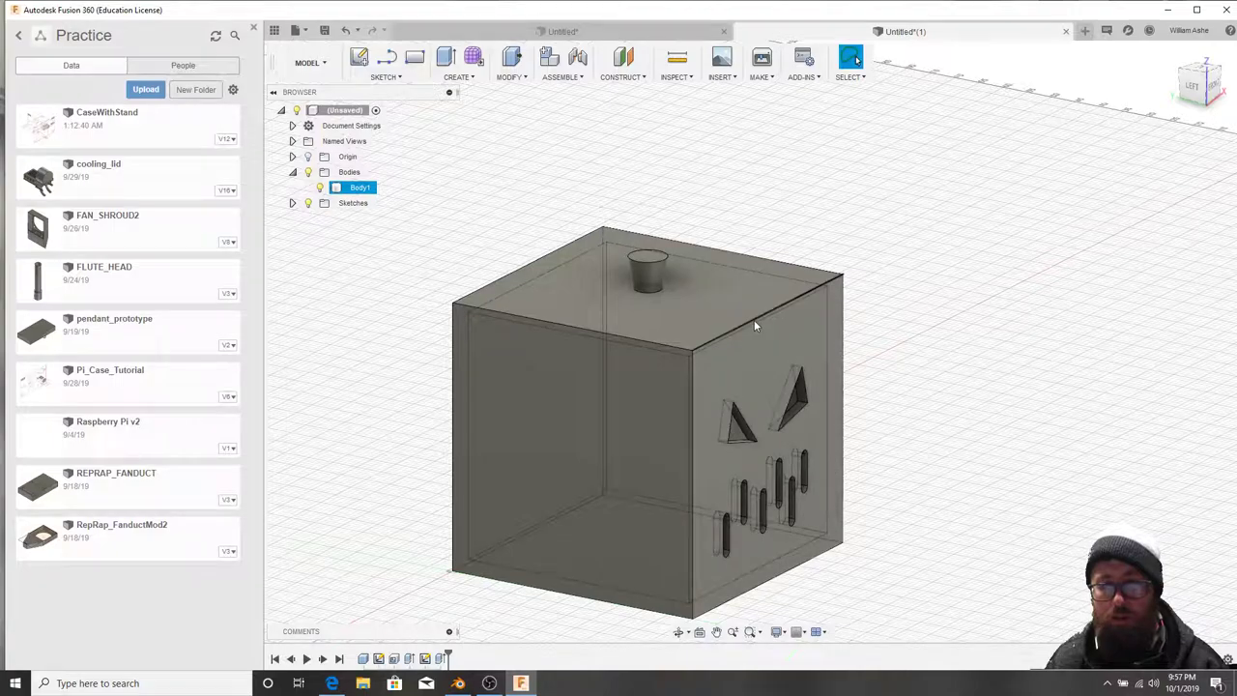
key("ctrl+z")
Extrude the top-face circle 25 mm upward as a join with a 10-degree taper angle.
left_click(646, 310)
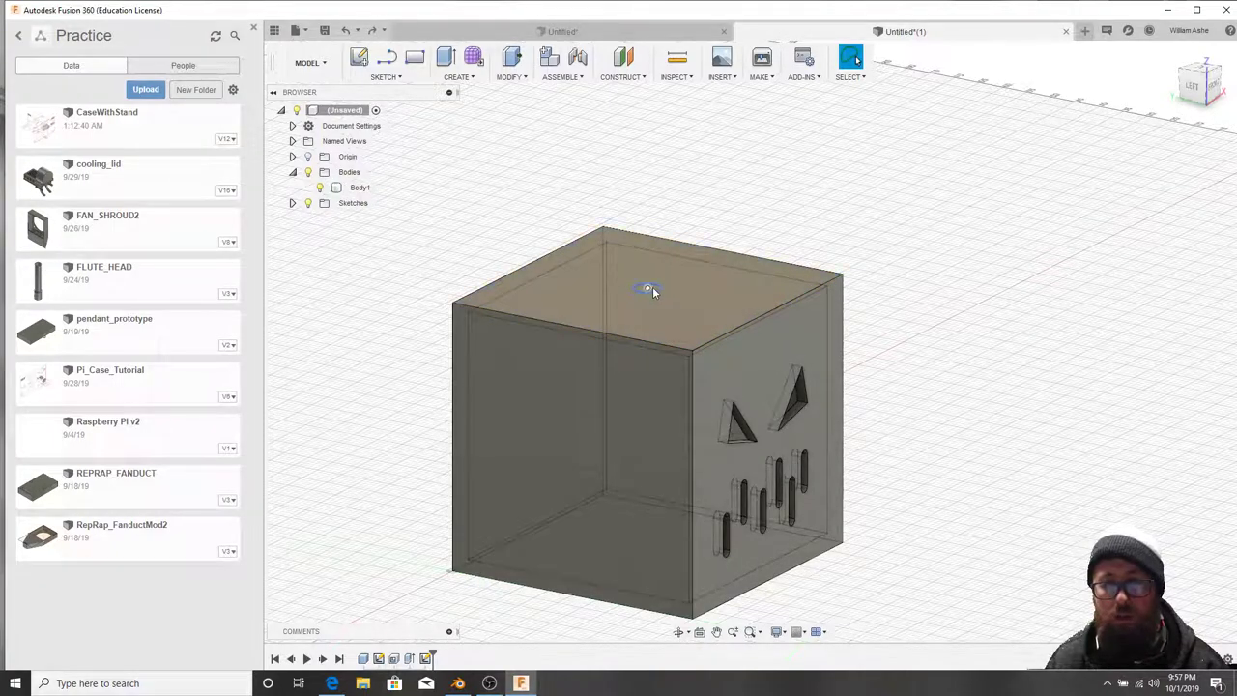
scroll(648, 291, "up", 6)
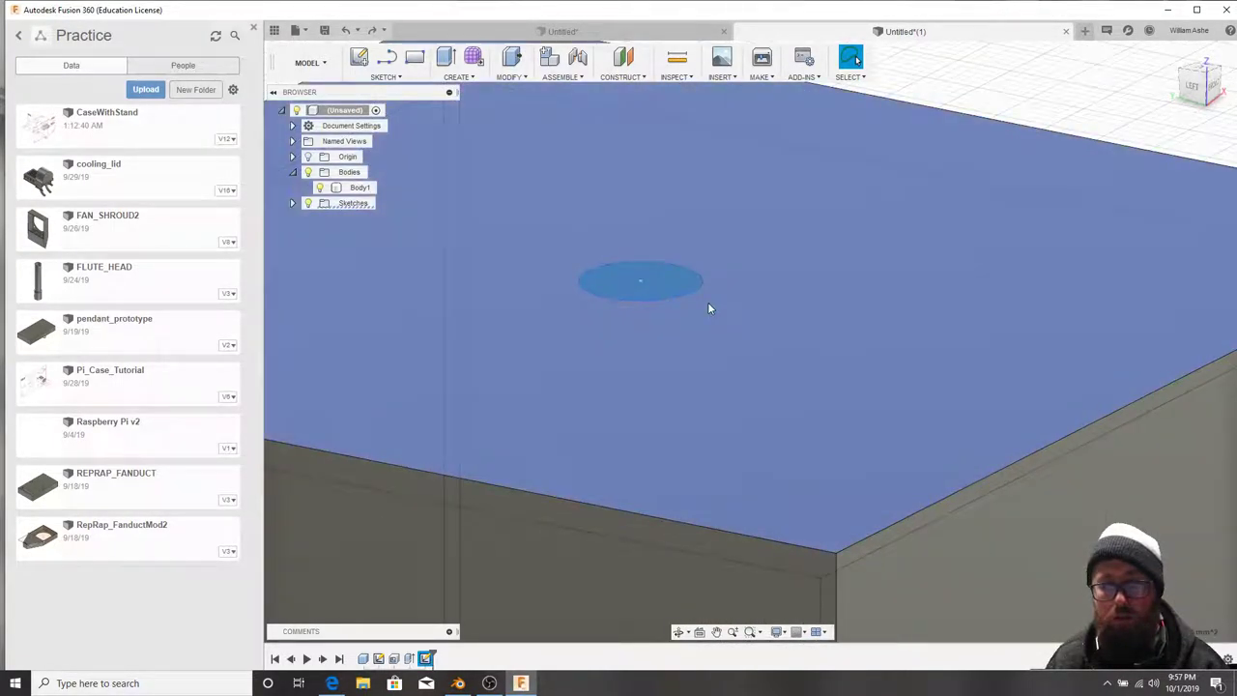
right_click(709, 309)
left_click(705, 259)
scroll(715, 366, "down", 3)
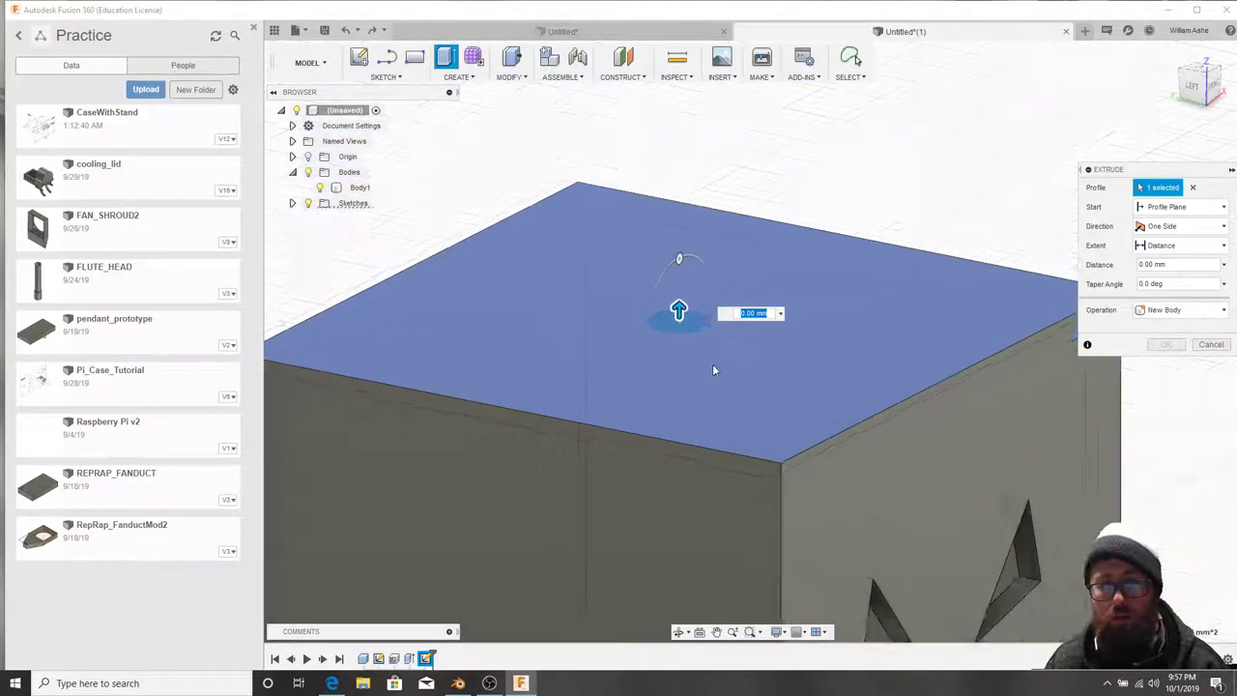
scroll(716, 367, "down", 1)
key("Tab")
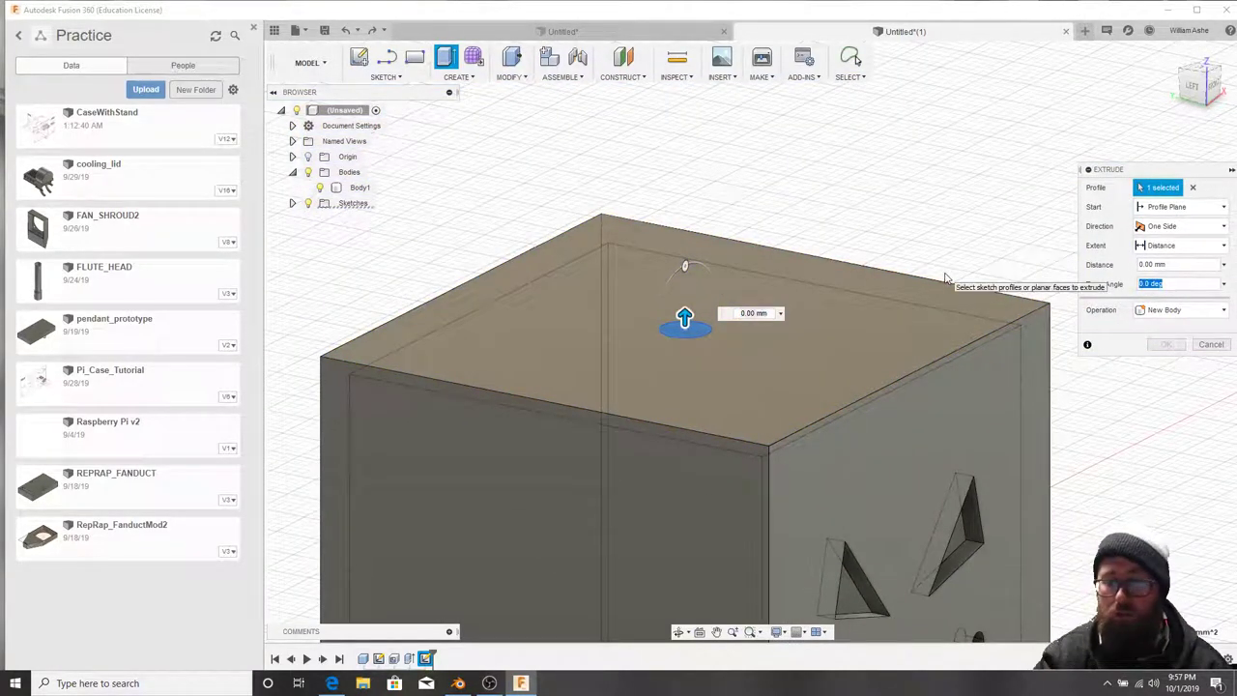
type("10")
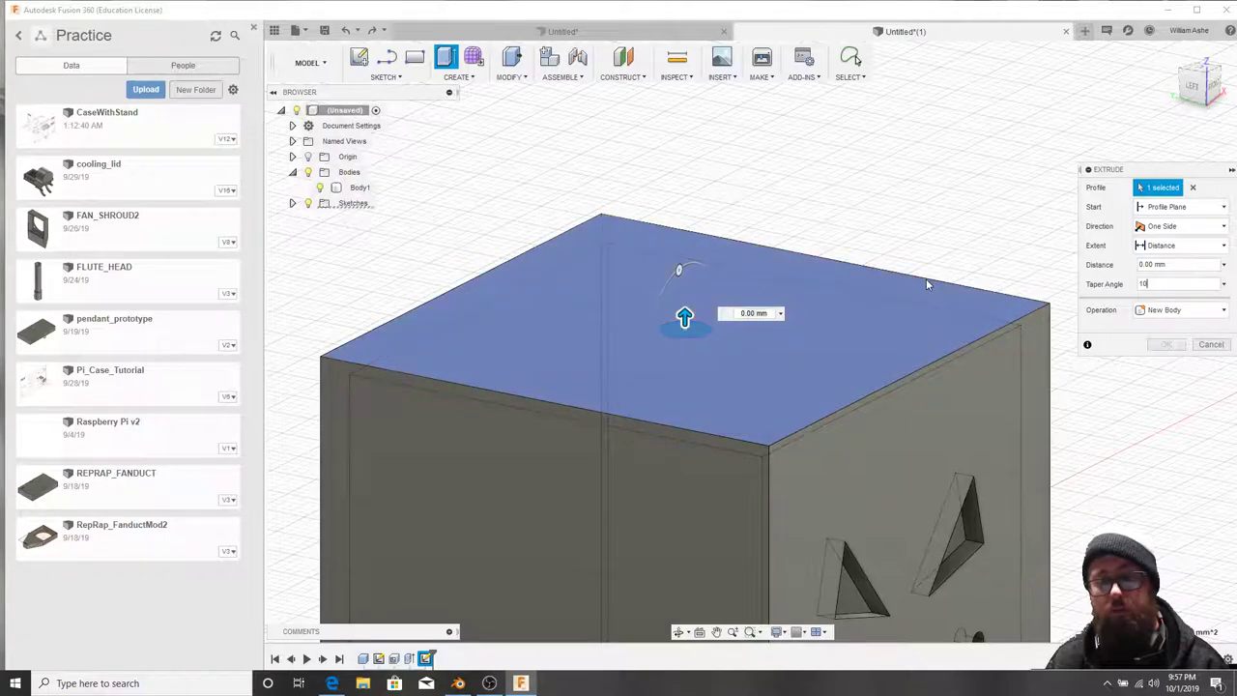
left_click_drag(738, 314, 834, 316)
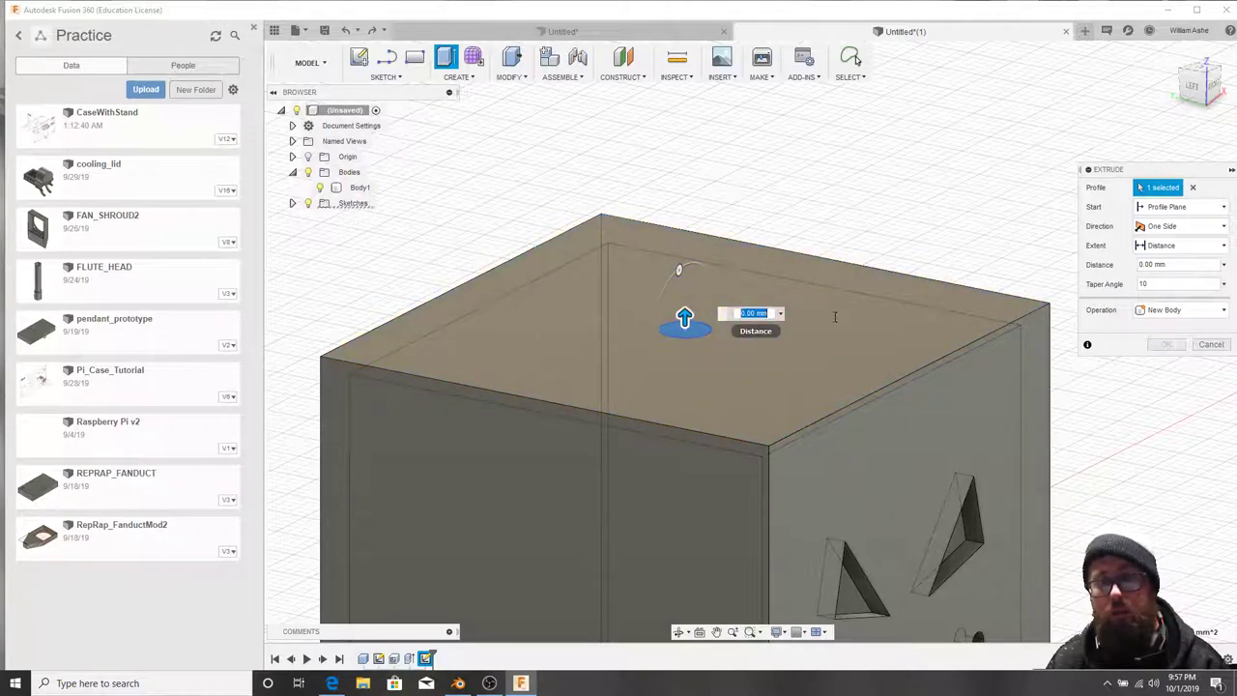
type("25")
key("Return")
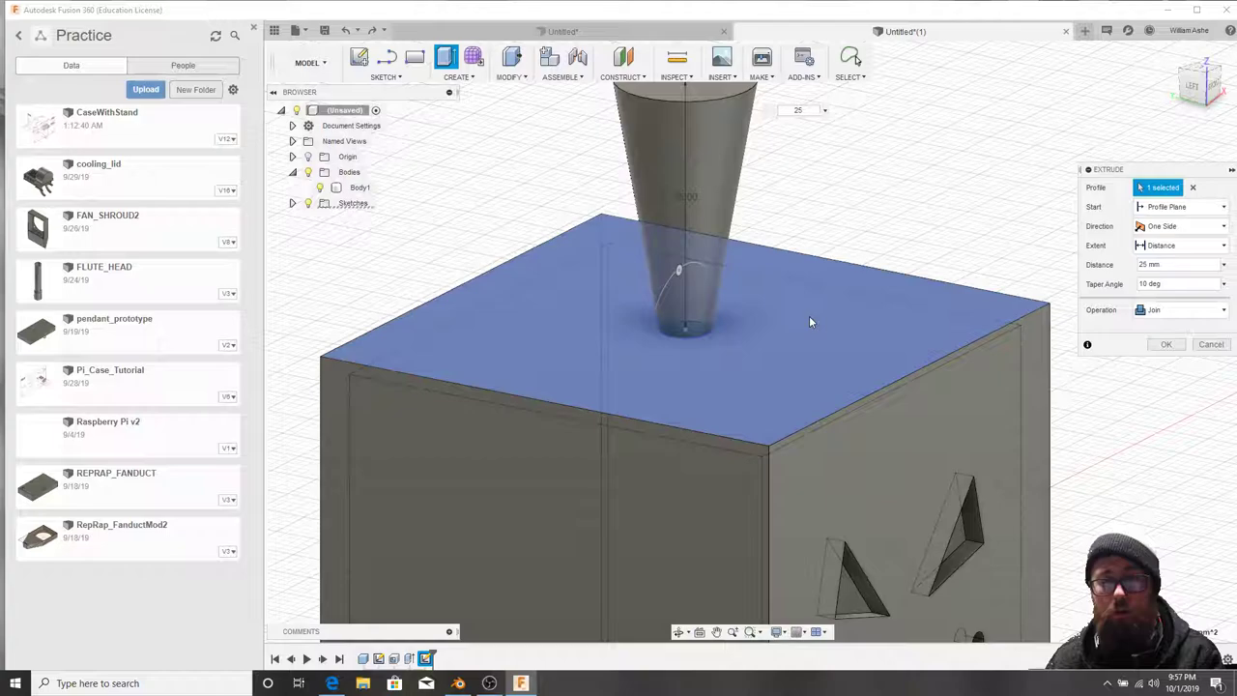
Reduce the stem's taper angle to 5 degrees and apply the extrusion.
scroll(781, 354, "down", 4)
middle_click_drag(939, 451, 884, 431, "shift")
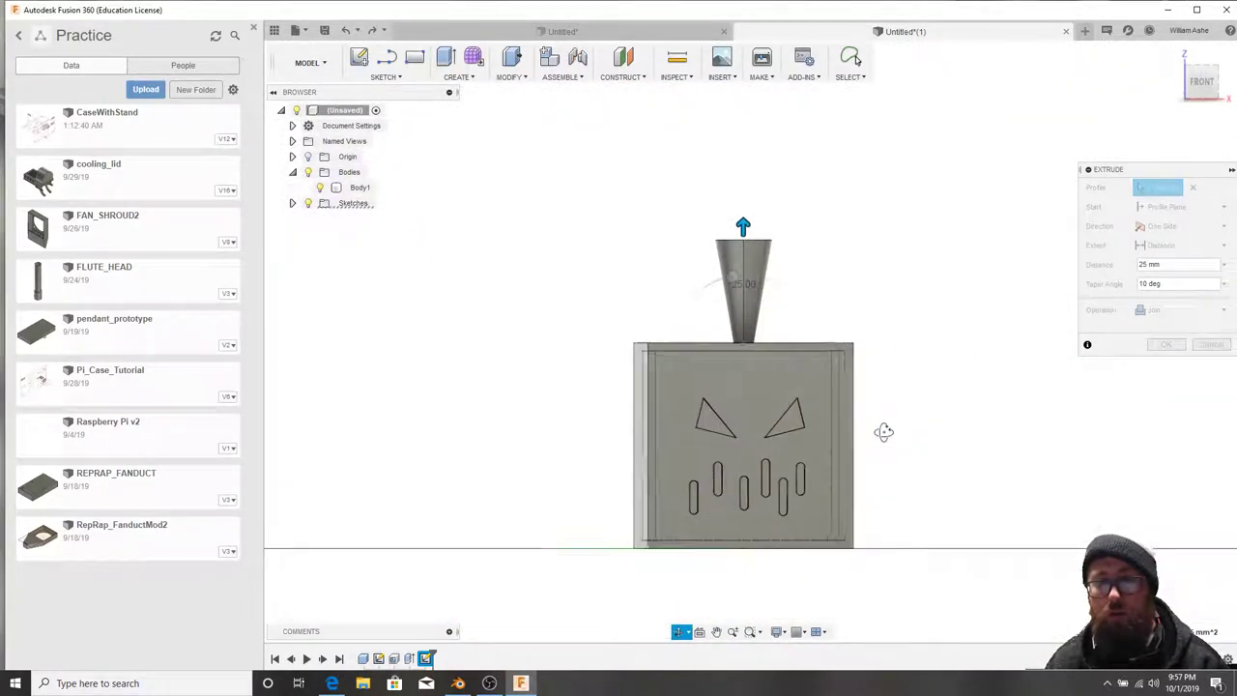
scroll(875, 434, "up", 3)
middle_click_drag(790, 377, 840, 426)
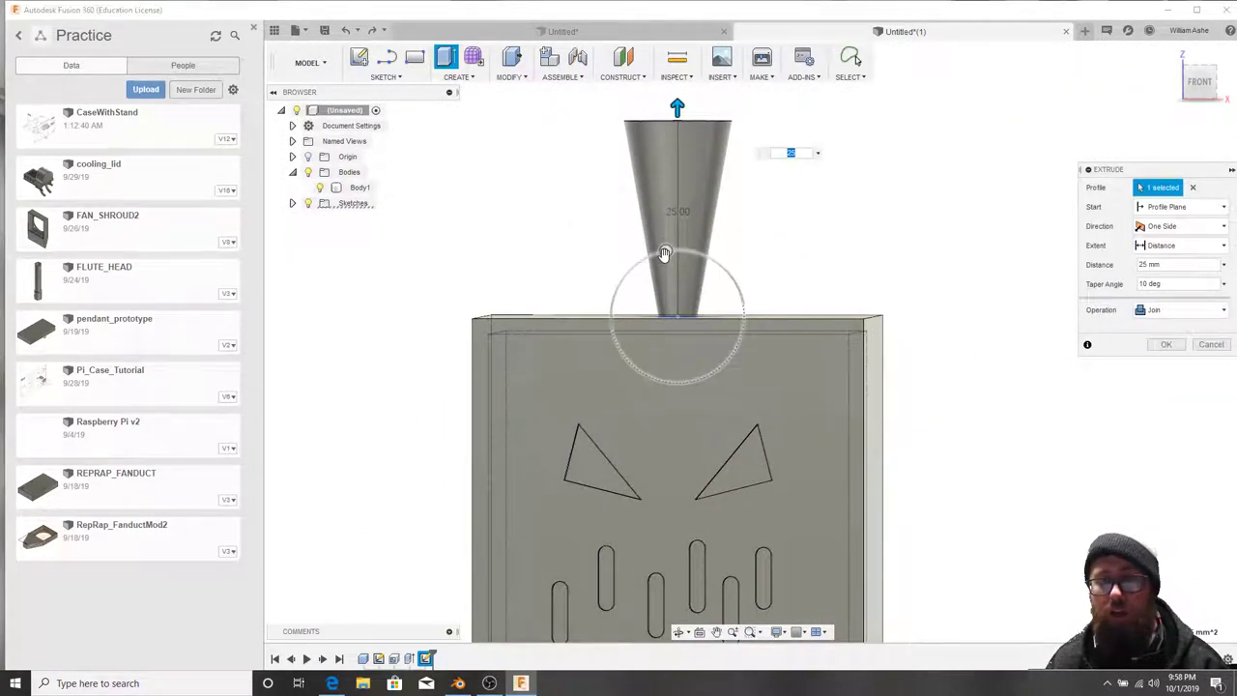
mouse_move(666, 250)
left_mouse_down()
mouse_move(654, 255)
mouse_move(671, 251)
left_mouse_up()
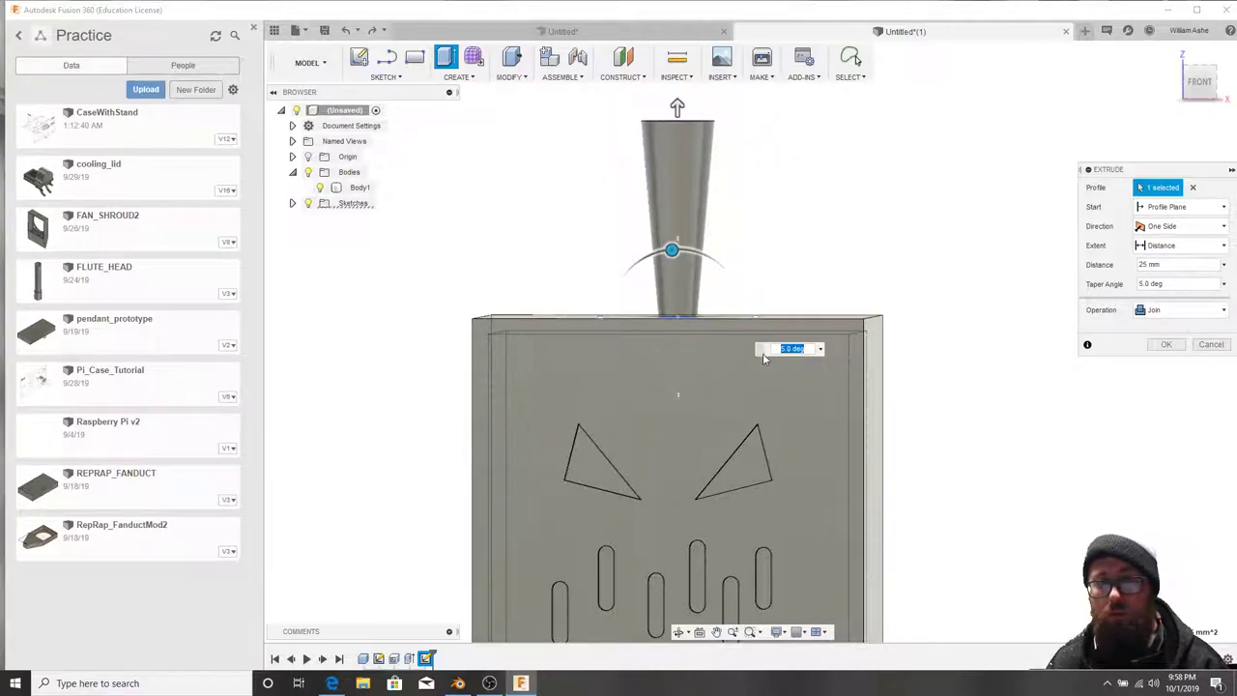
middle_click_drag(793, 353, 766, 362, "shift")
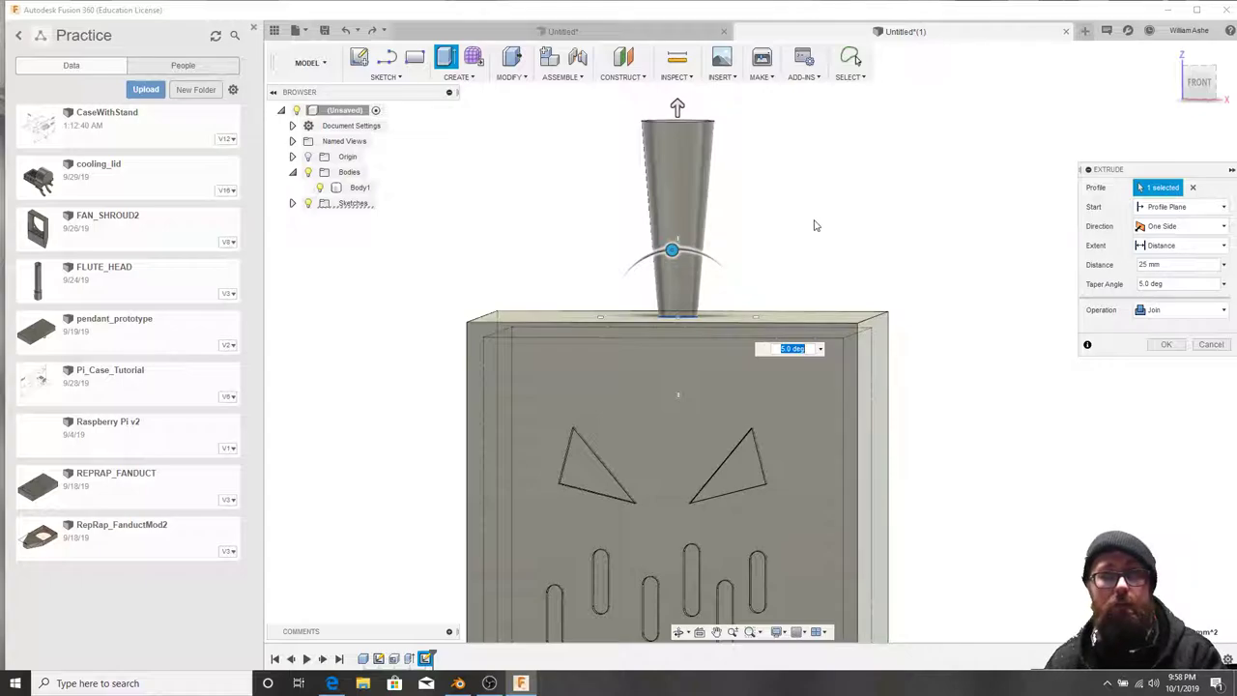
key("Return")
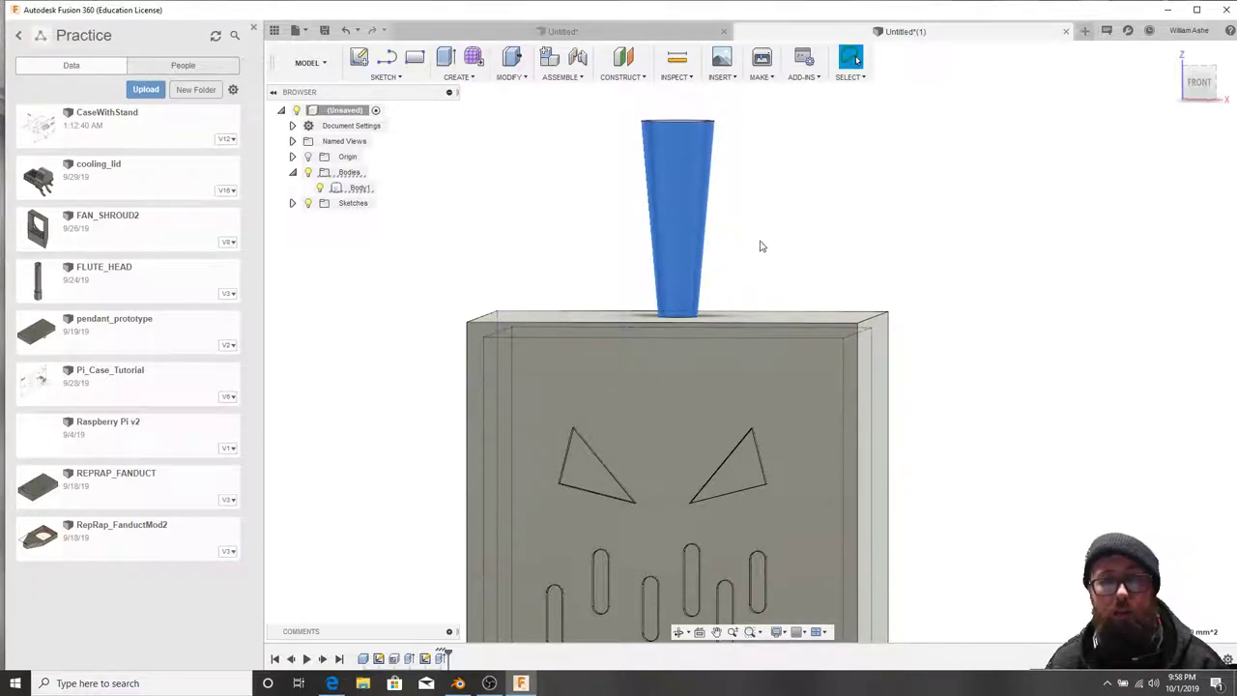
Try tilting the stem's side face 40 degrees and then 10 degrees about the Y axis, then clear the selection.
right_click(760, 246)
left_click(733, 265)
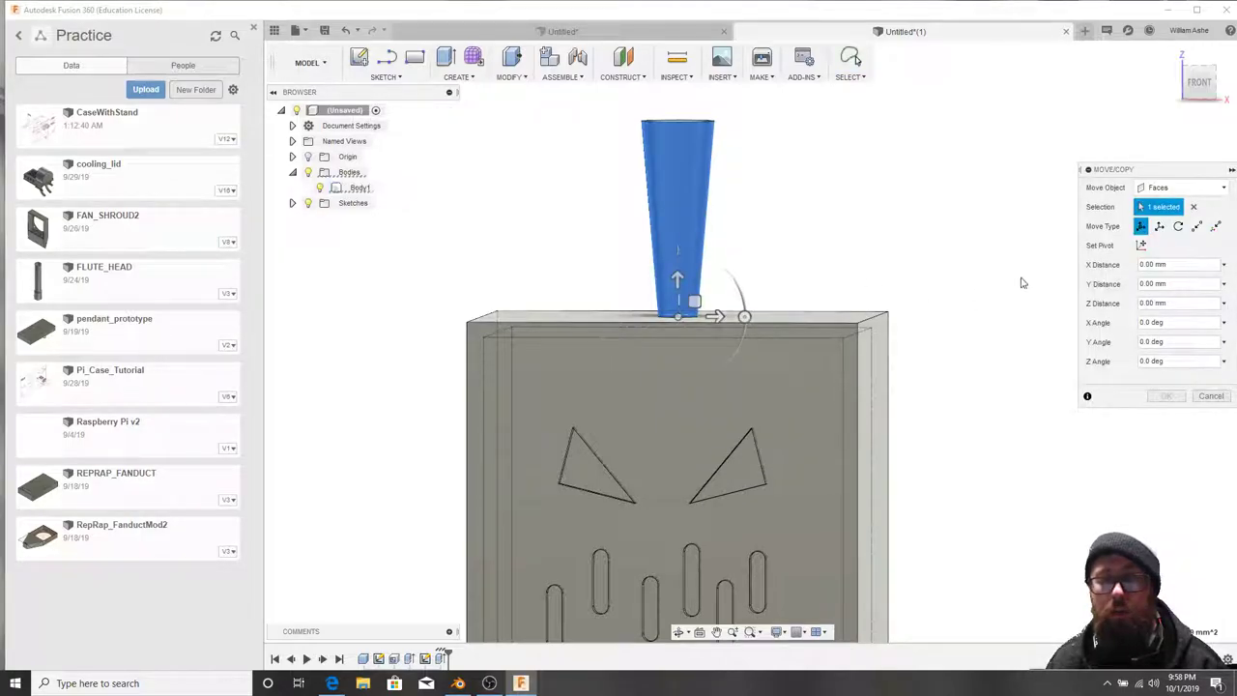
left_click_drag(744, 316, 729, 360)
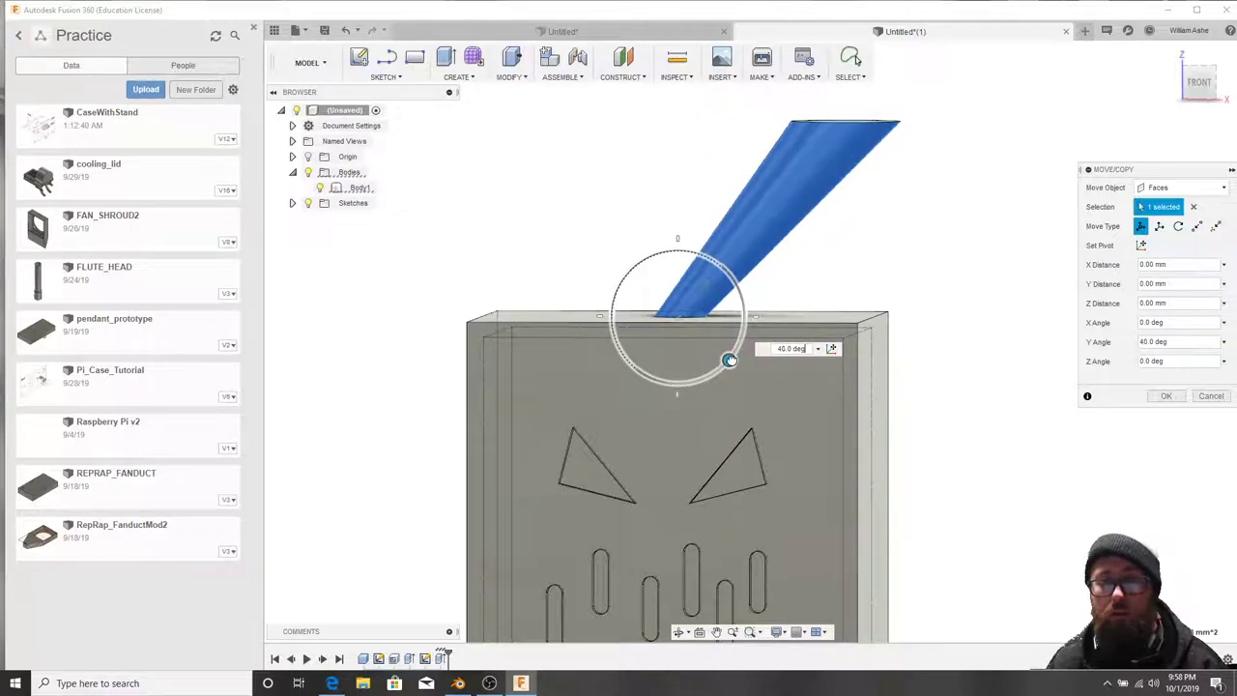
scroll(768, 366, "down", 4)
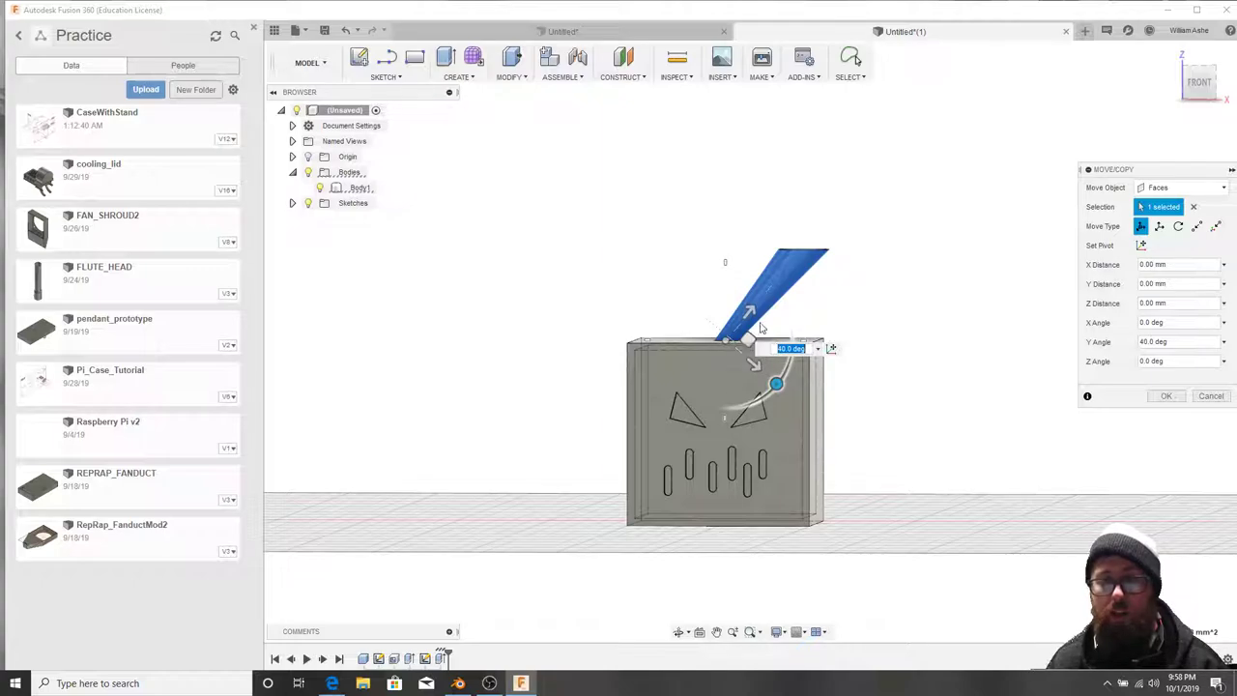
scroll(770, 371, "up", 4)
scroll(769, 375, "down", 1)
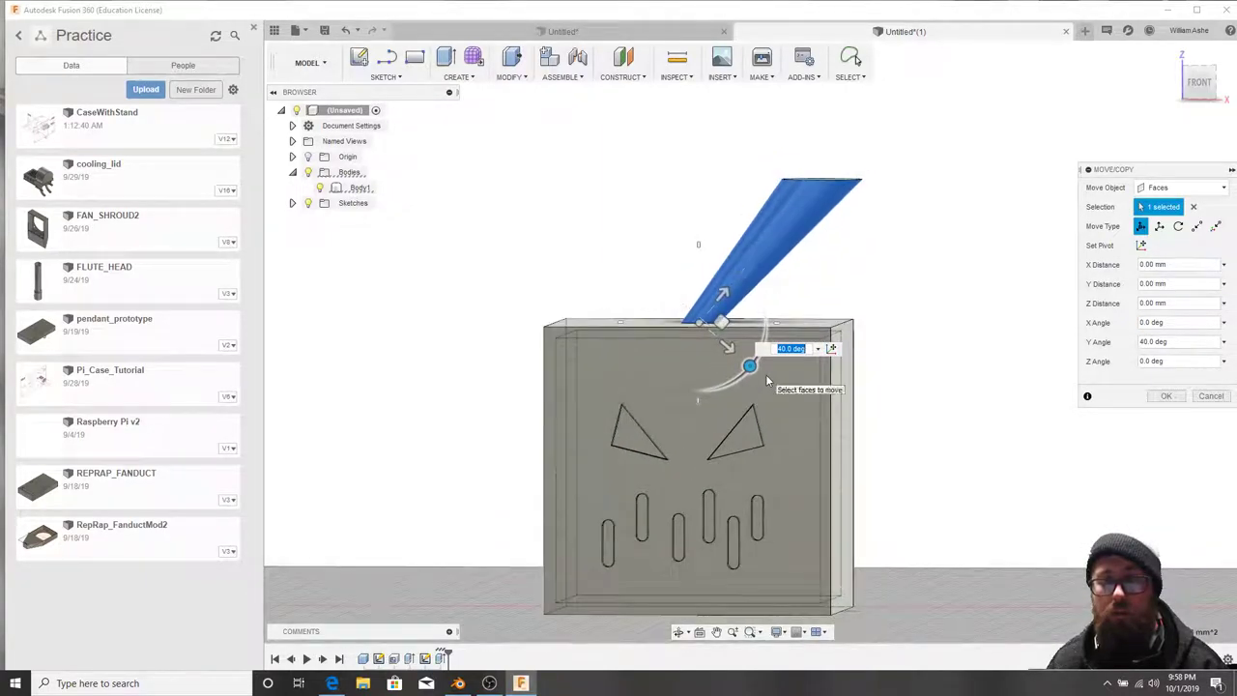
middle_click_drag(770, 375, 801, 396, "shift")
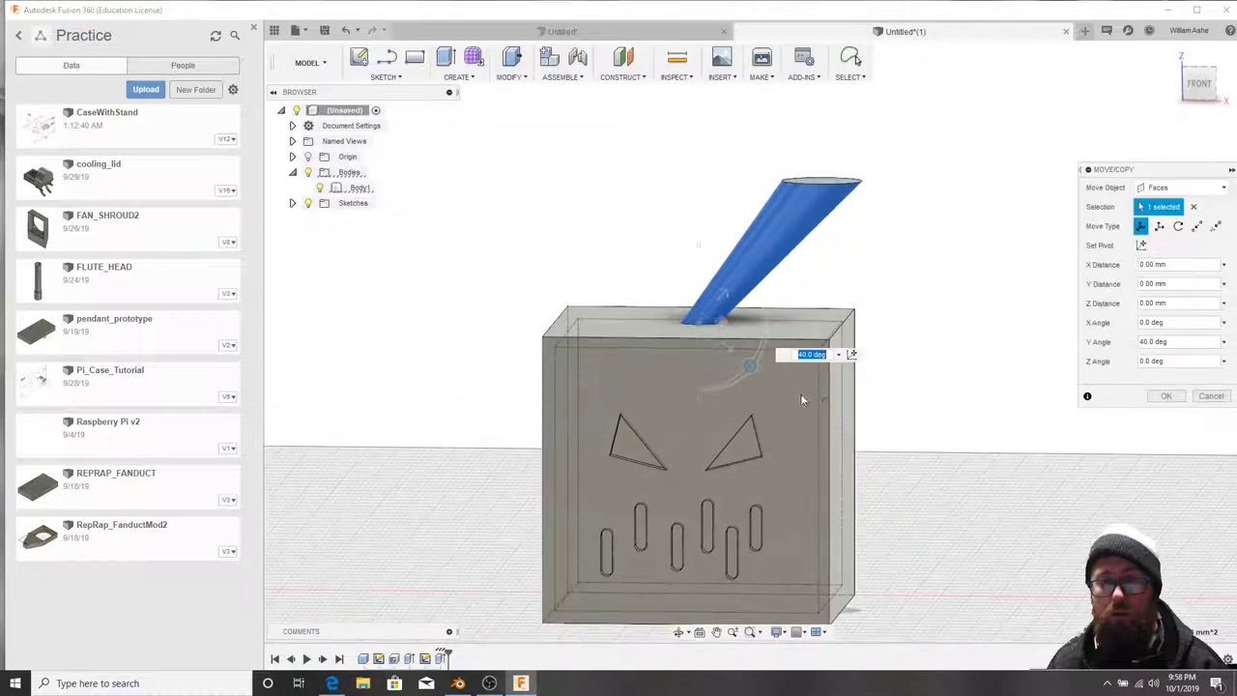
left_click_drag(749, 365, 764, 335)
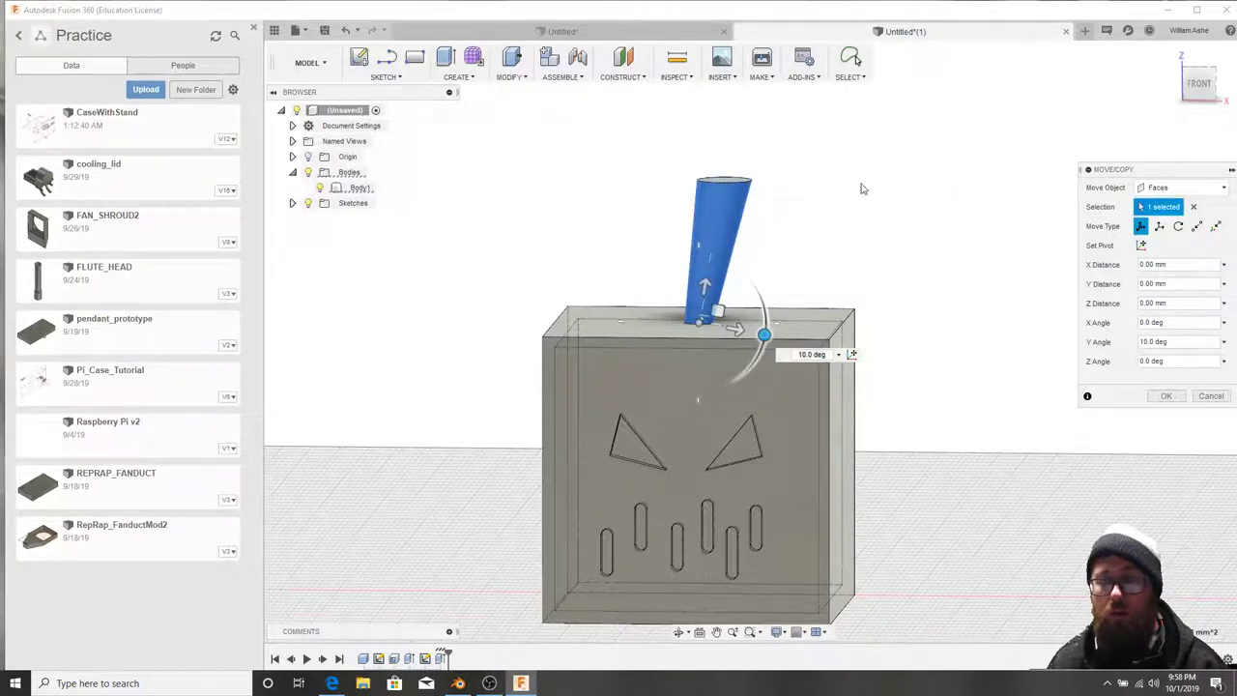
left_click(1193, 205)
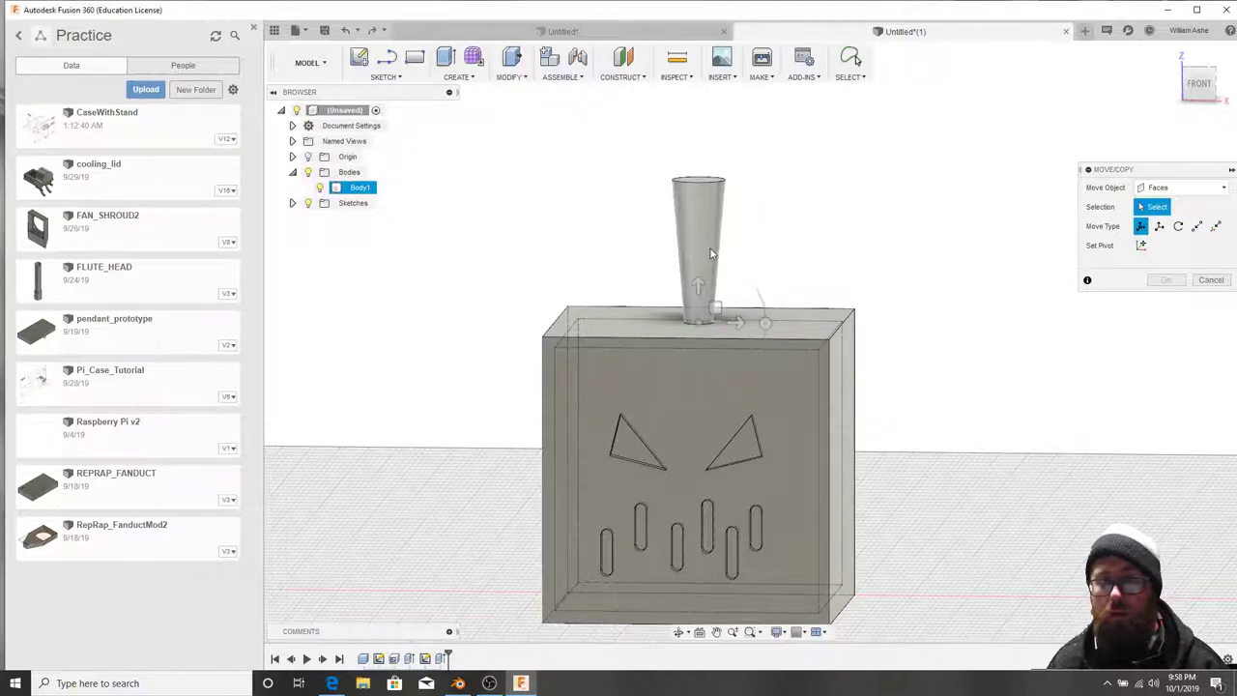
Try rotating the stem's side and top faces together by 30 degrees about Y, then clear the selection.
left_click(709, 180)
left_click(707, 181)
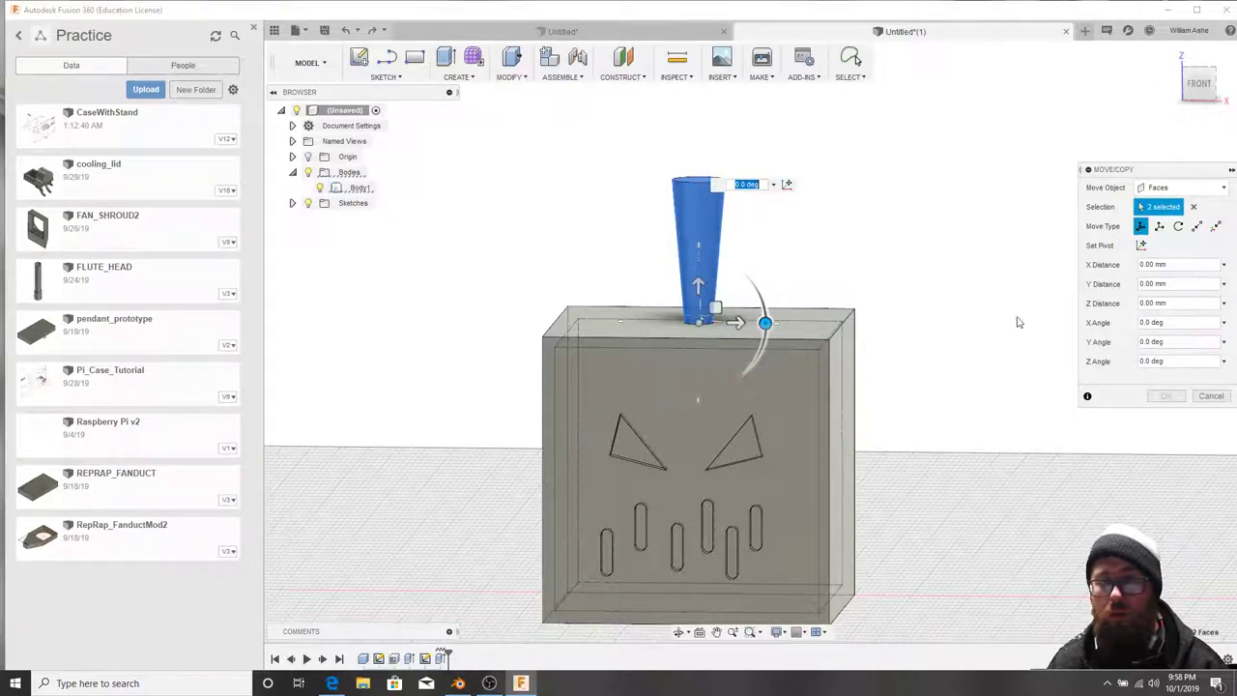
left_click_drag(764, 325, 757, 355)
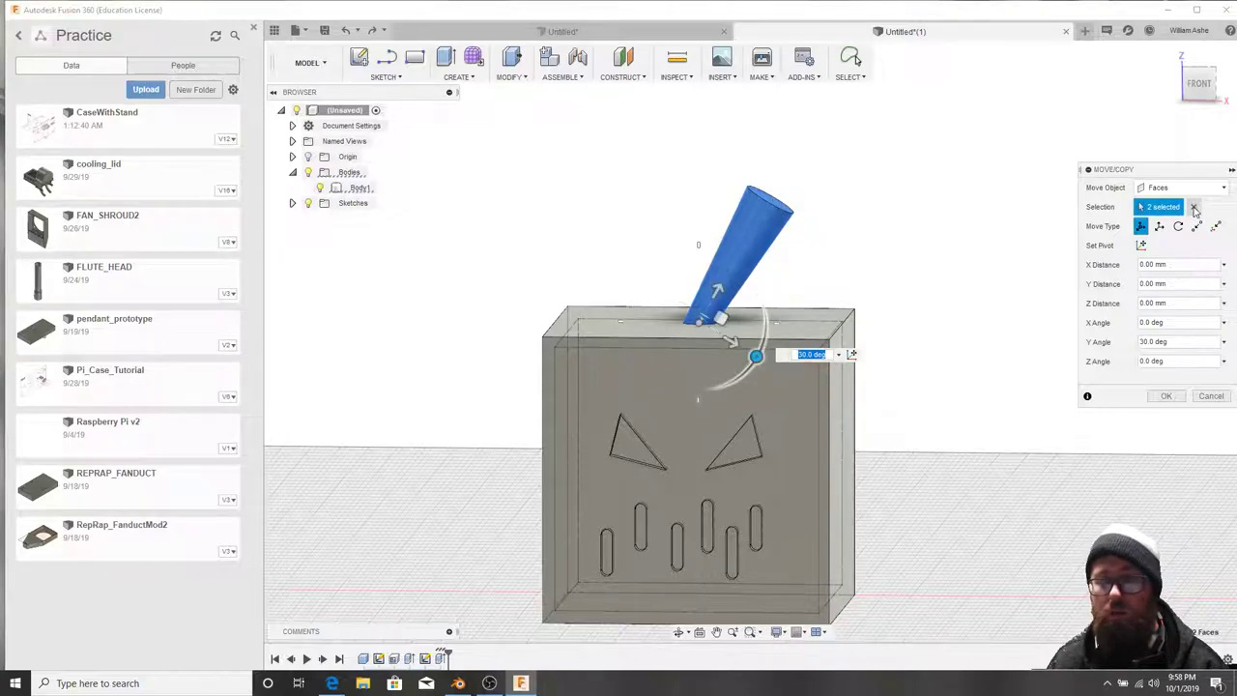
left_click(1195, 208)
Rotate only the stem's side face 20 degrees about the Y axis and apply the move.
left_click(699, 244)
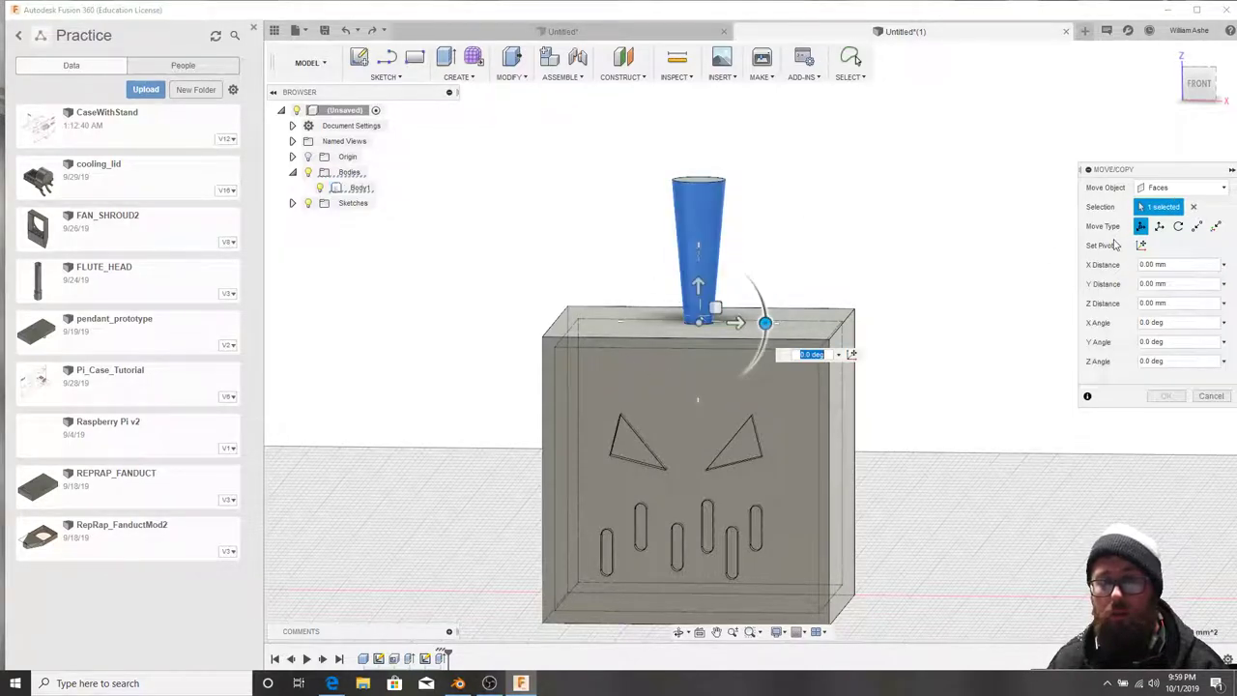
left_click_drag(764, 322, 761, 346)
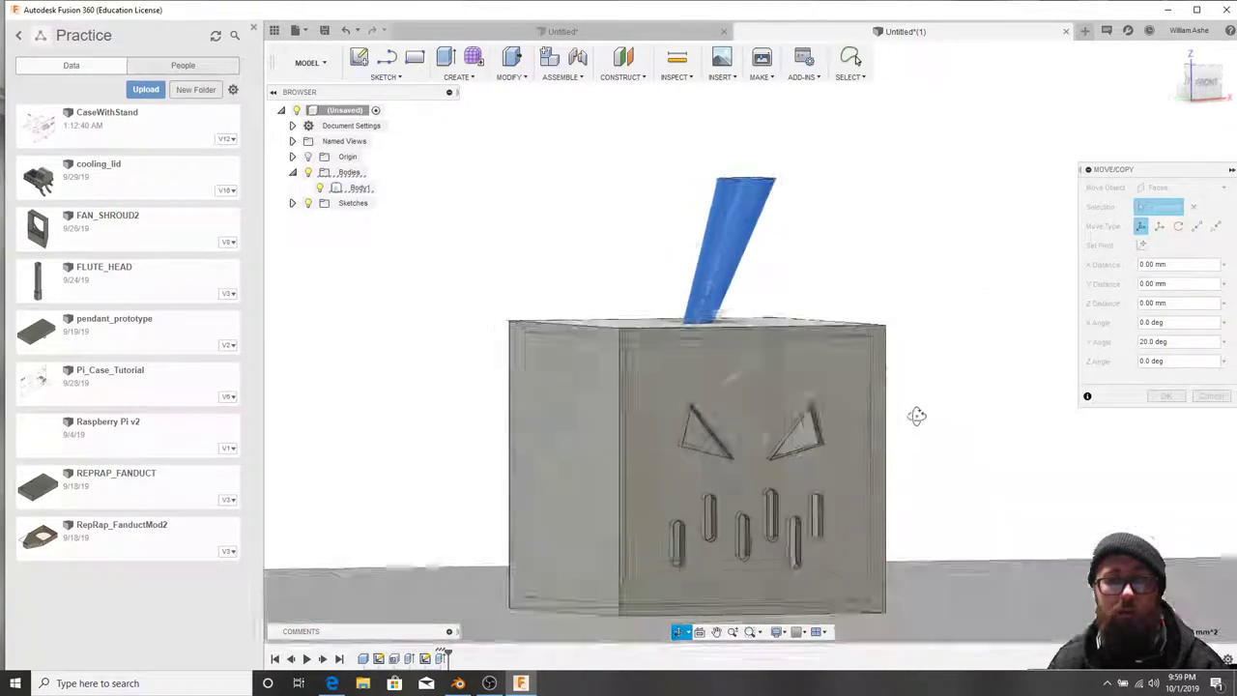
middle_click_drag(917, 414, 989, 386, "shift")
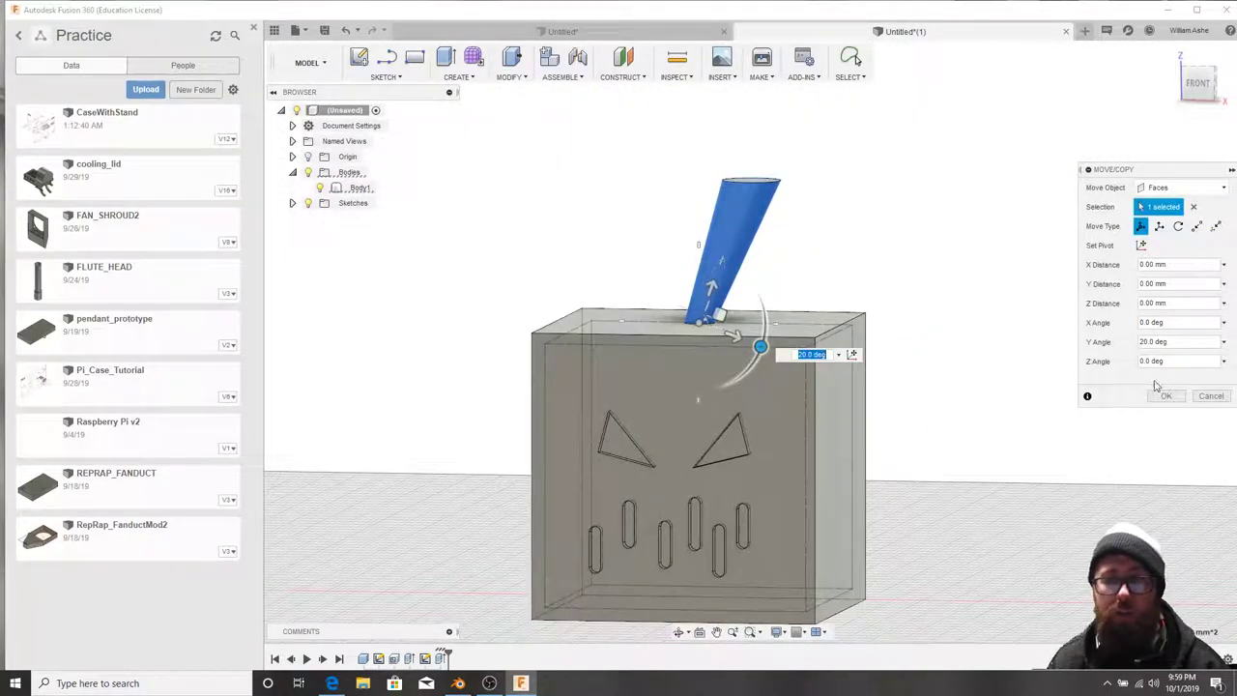
left_click(1165, 398)
Round the stem's top circular edge with a 0.5 mm constant-radius fillet.
middle_click_drag(892, 417, 732, 322, "shift")
scroll(730, 324, "up", 7)
middle_click_drag(717, 273, 704, 401)
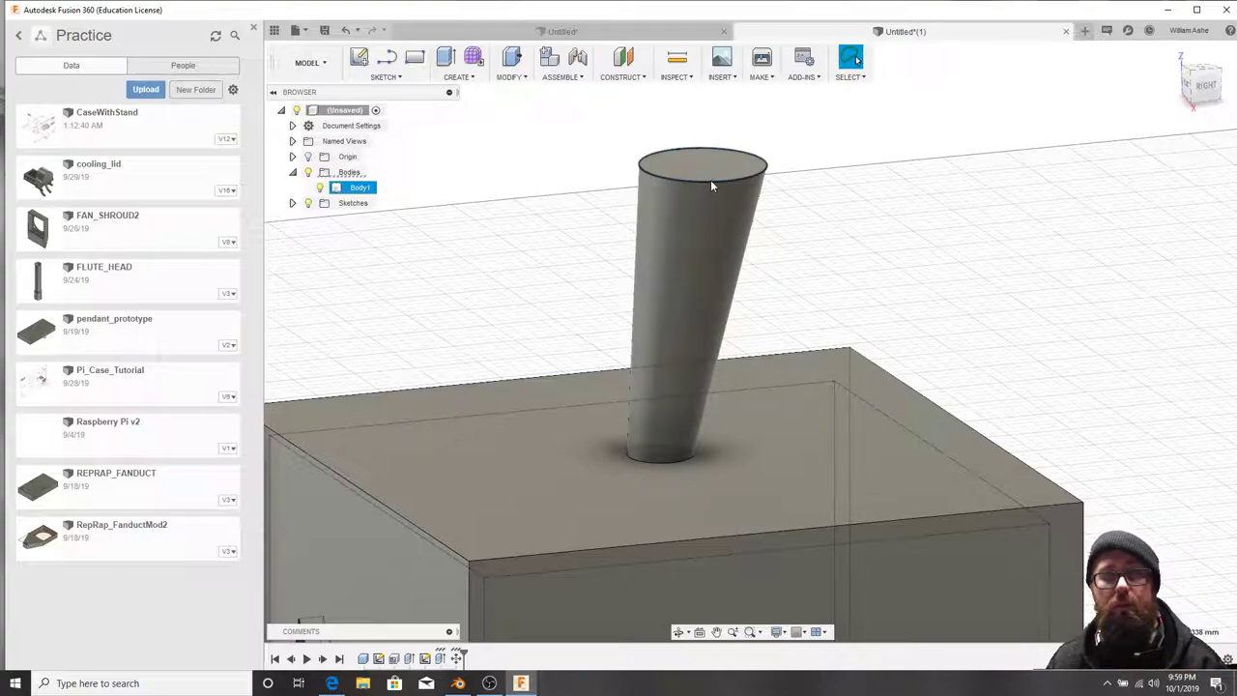
right_click(763, 182)
left_click(800, 253)
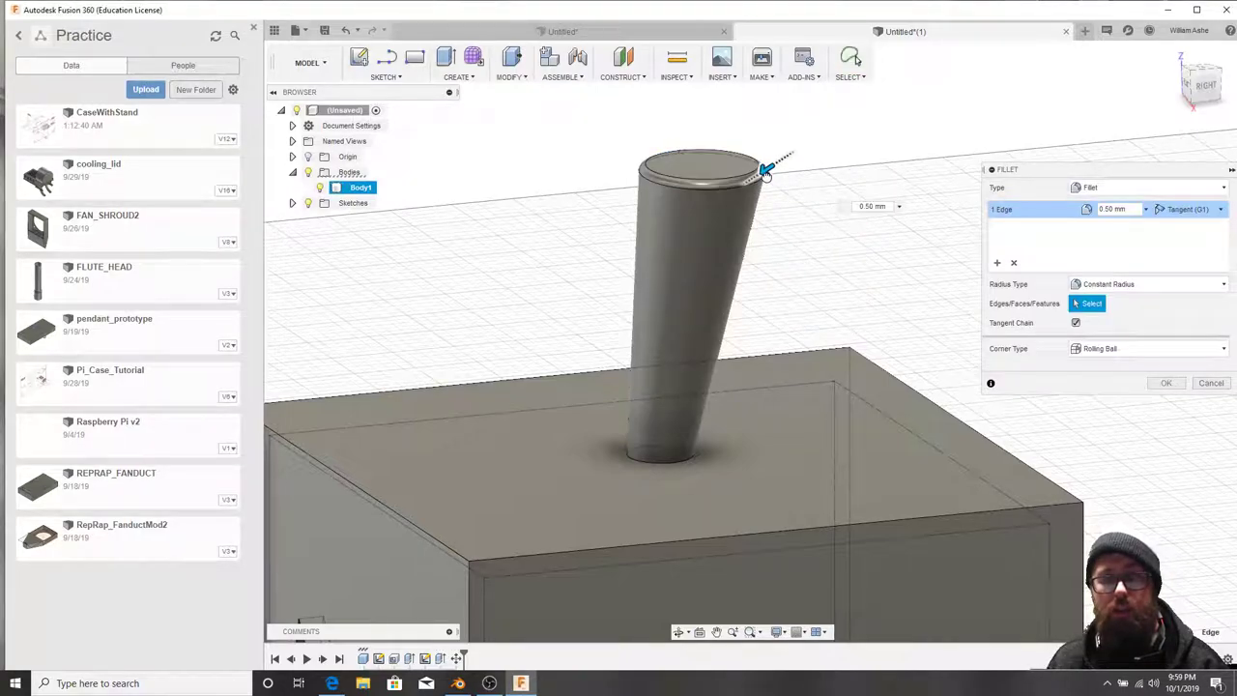
middle_click_drag(759, 212, 799, 243, "shift")
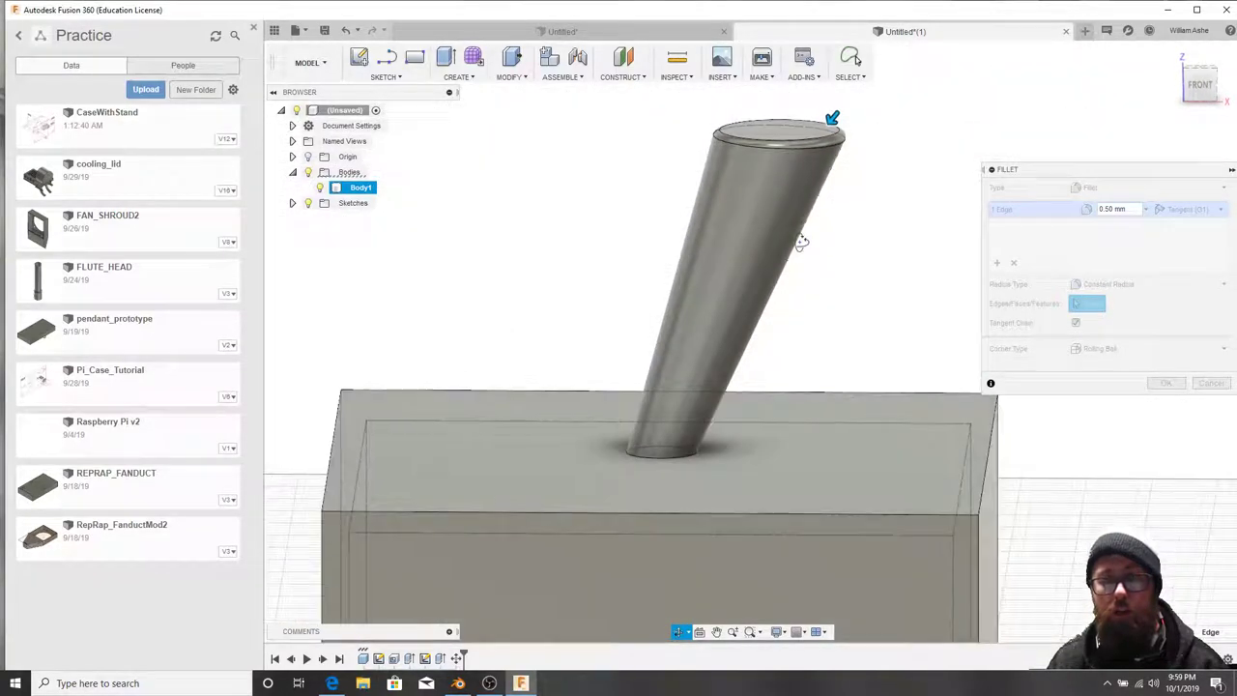
left_click(1171, 384)
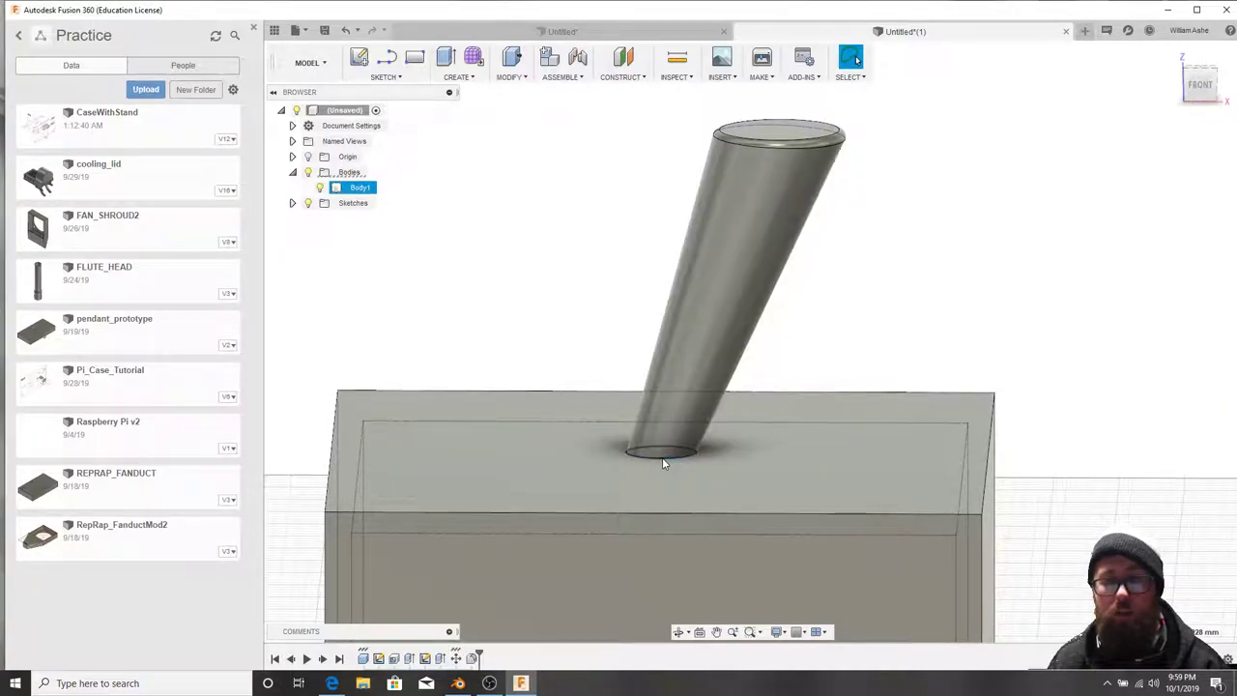
Fillet the edge where the stem meets the cube's top with a 1 mm radius.
left_click(663, 457)
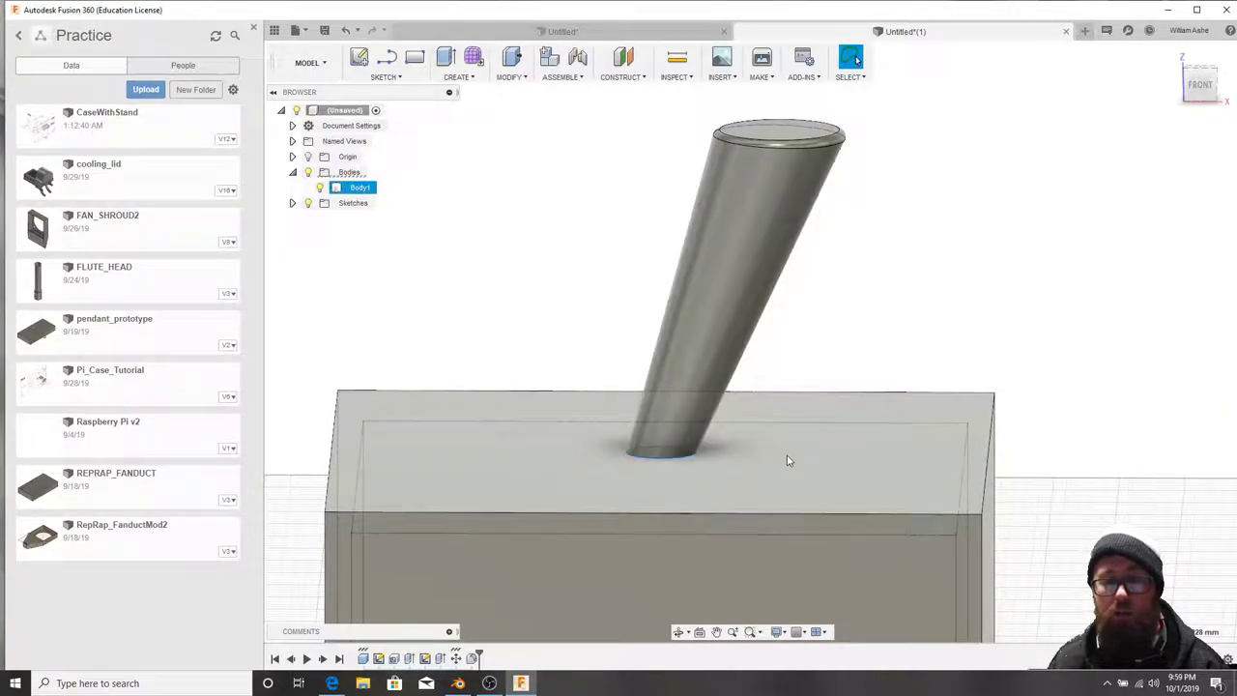
right_click(730, 452)
left_click(704, 512)
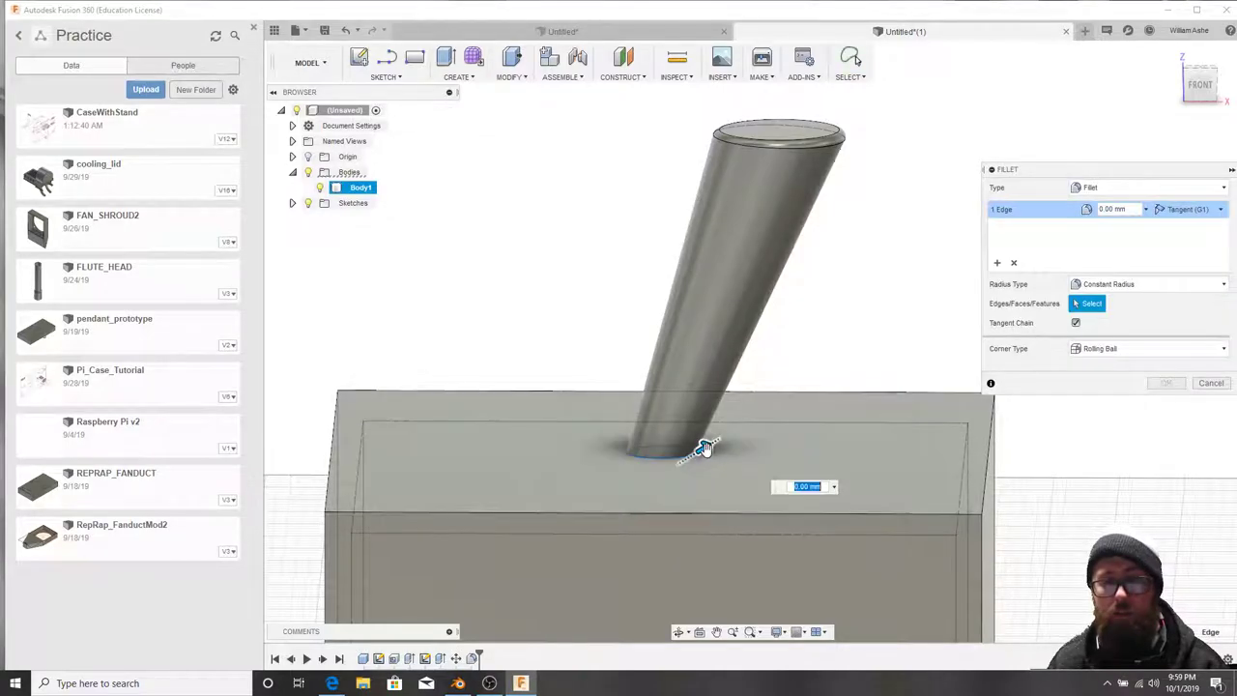
left_click_drag(703, 446, 717, 444)
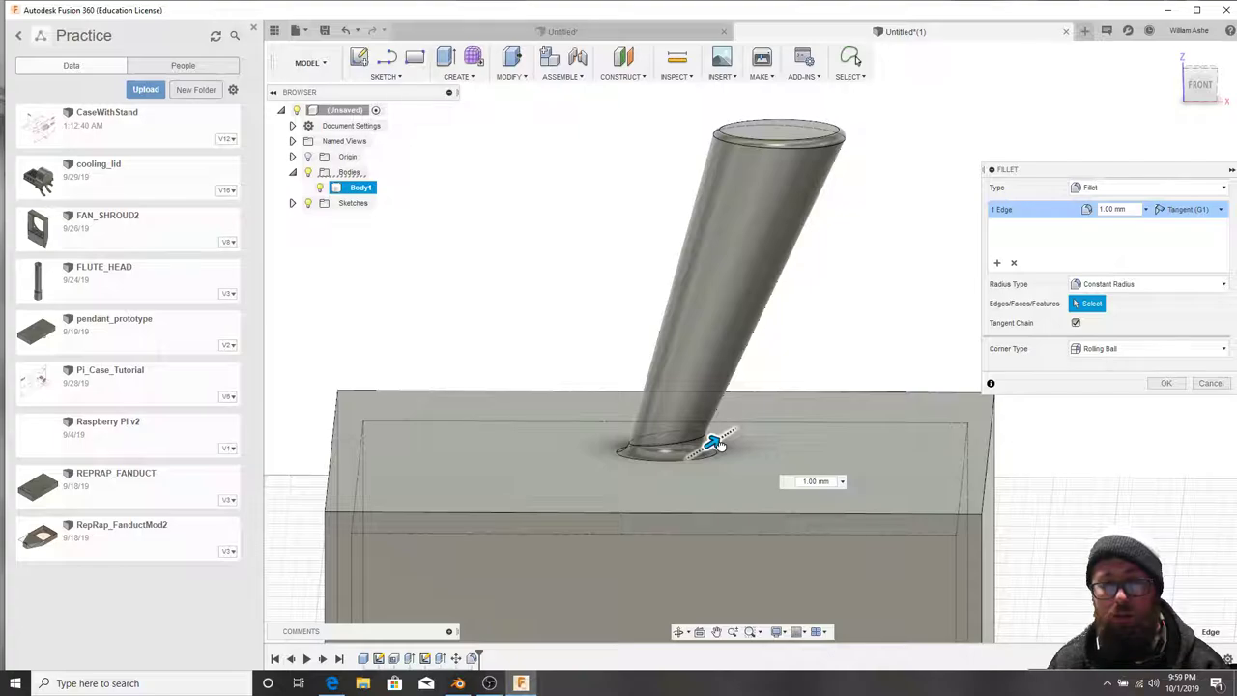
middle_click_drag(769, 484, 769, 359)
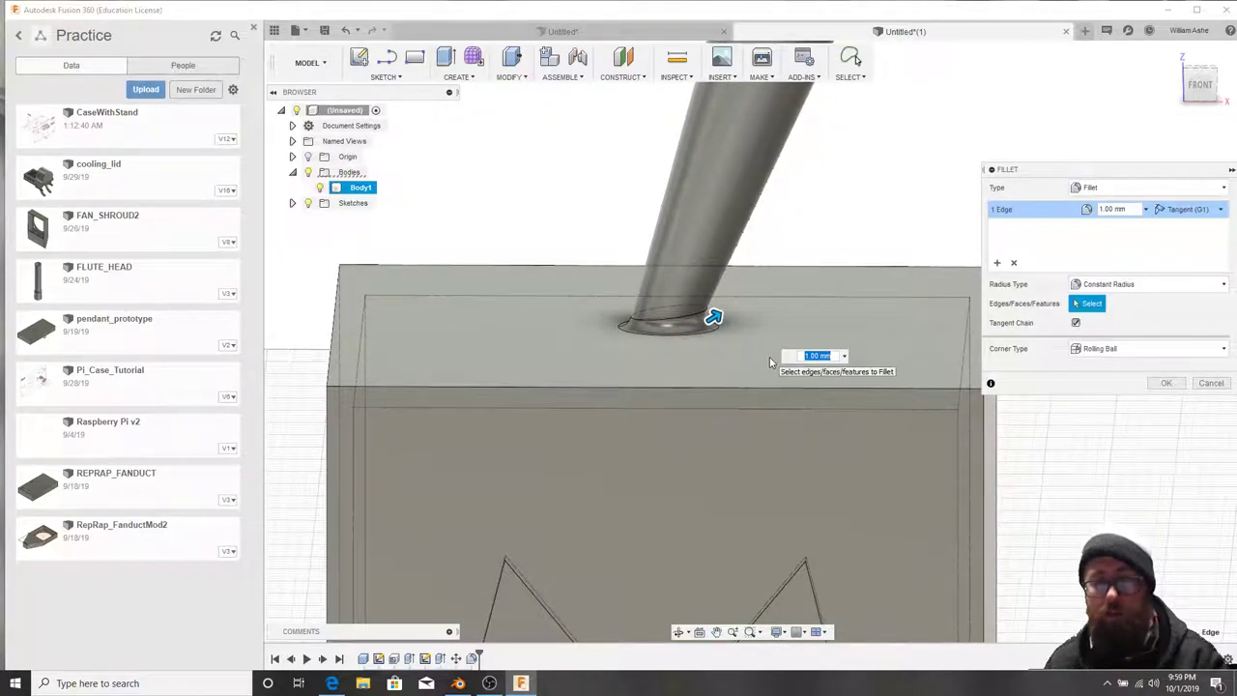
key("Return")
Undo the fillet at the base of the stem.
scroll(764, 416, "up", 2)
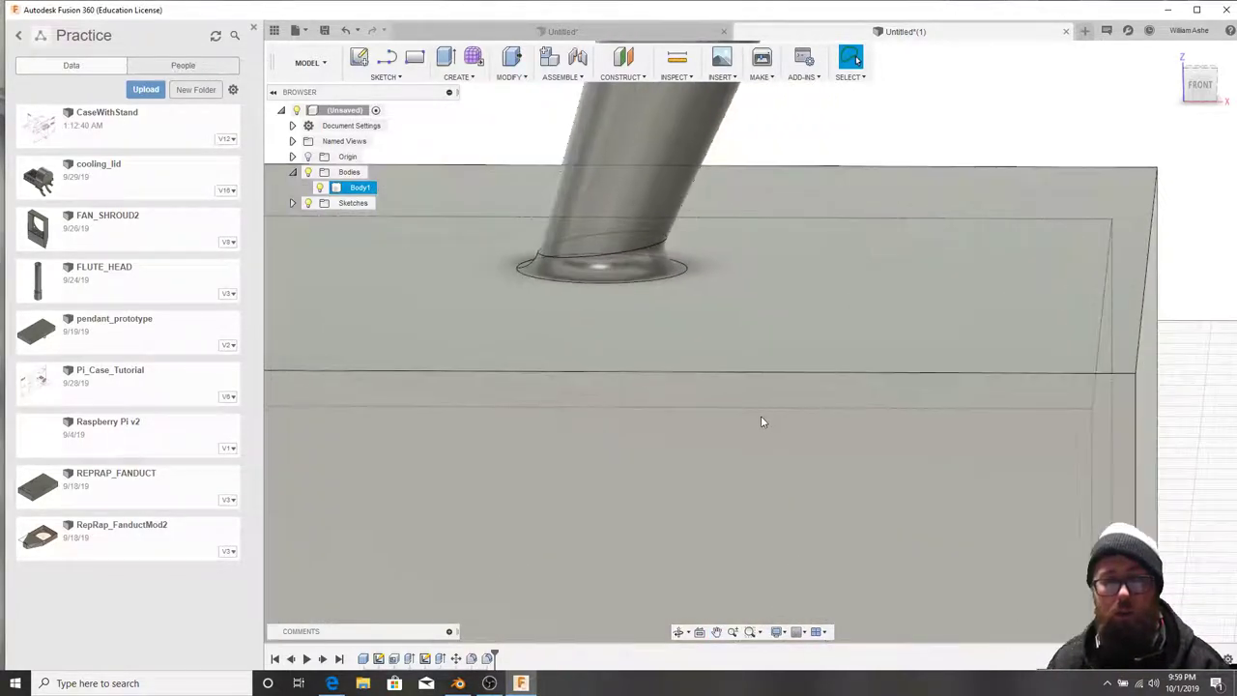
scroll(760, 424, "down", 5)
middle_click_drag(777, 453, 709, 388)
scroll(691, 387, "down", 3)
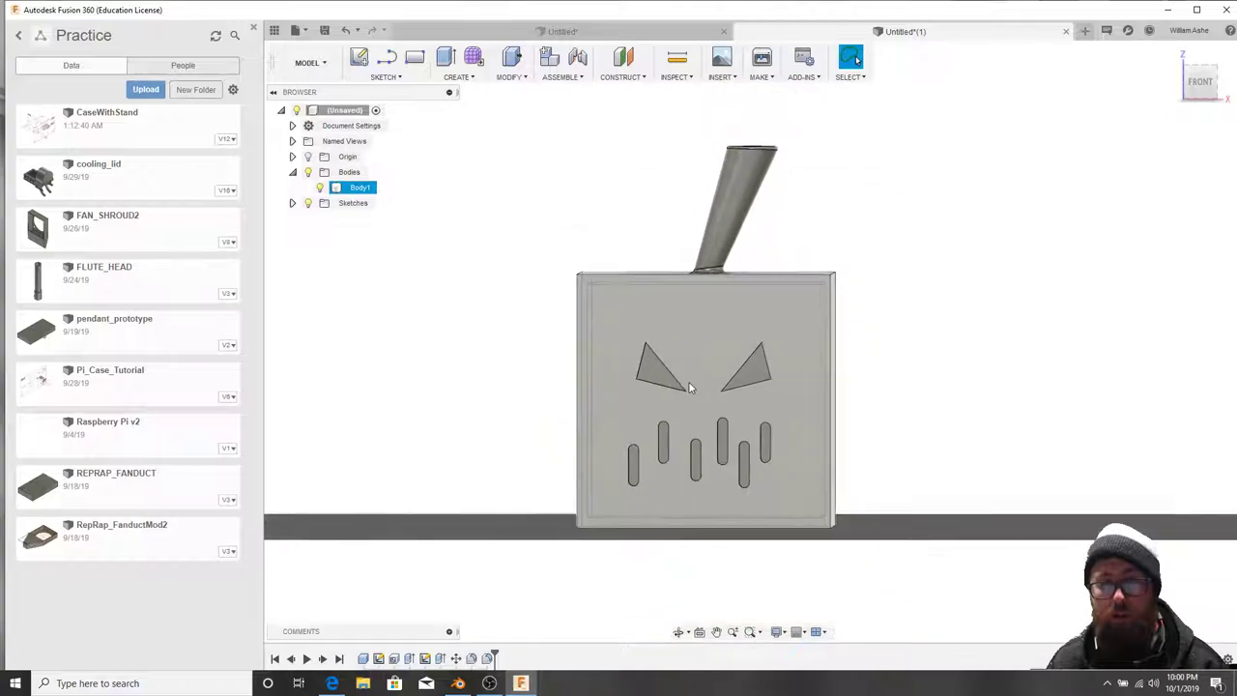
scroll(689, 385, "down", 2)
mouse_move(576, 275)
left_mouse_down()
mouse_move(800, 461)
mouse_move(856, 474)
left_mouse_up()
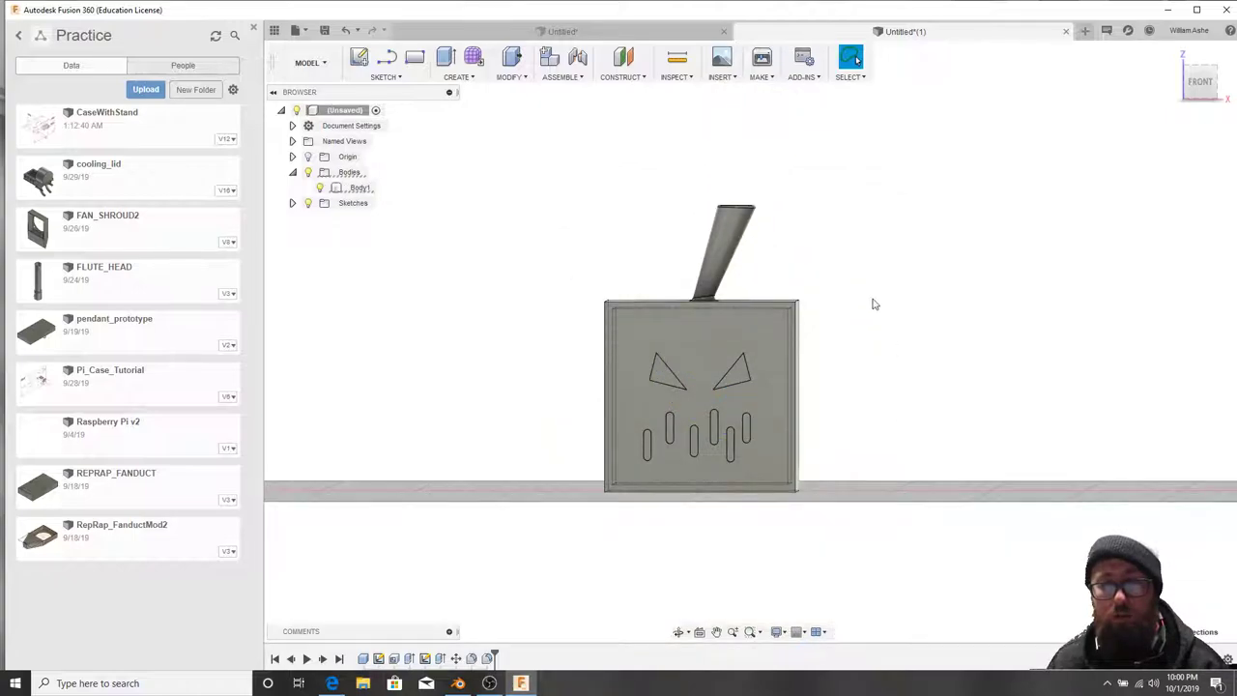
left_click_drag(801, 298, 776, 254)
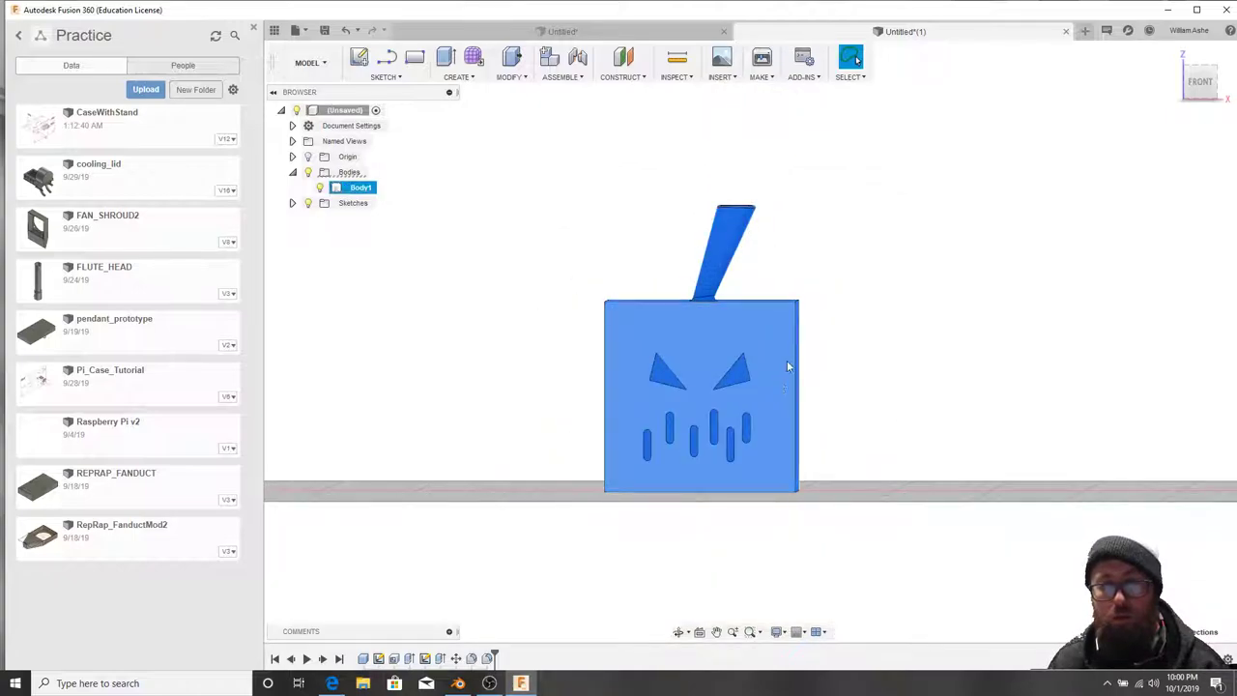
right_click(846, 249)
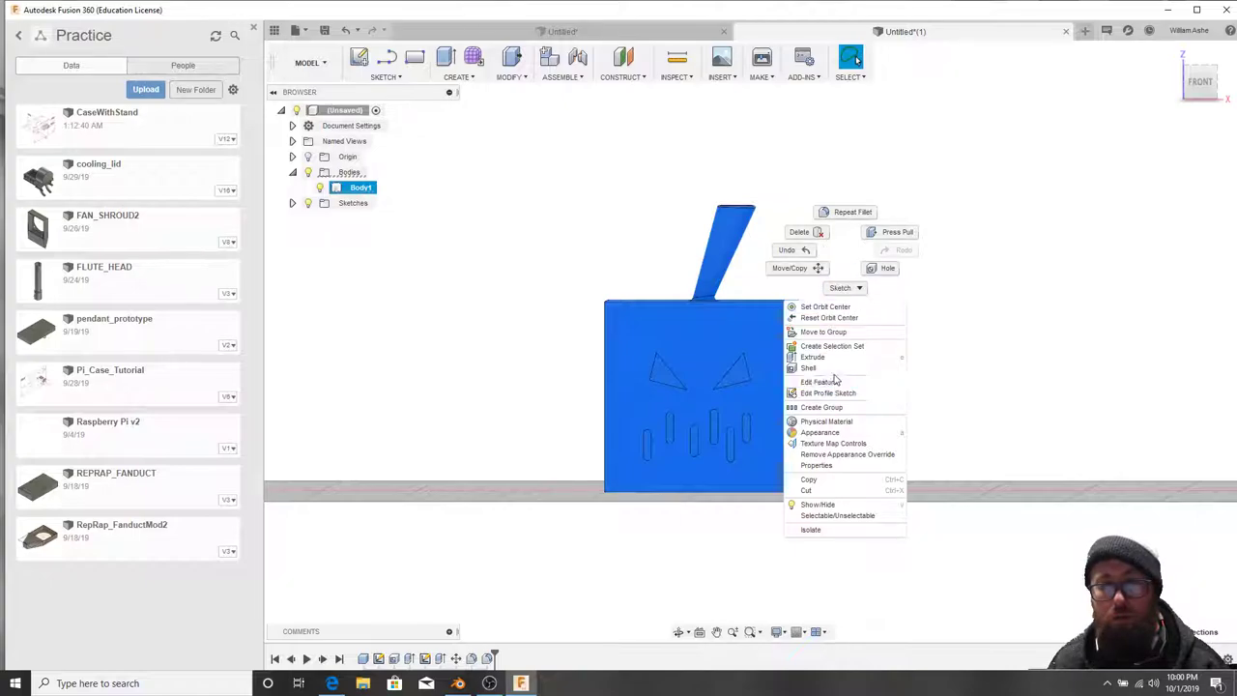
key("Escape")
right_click(859, 322)
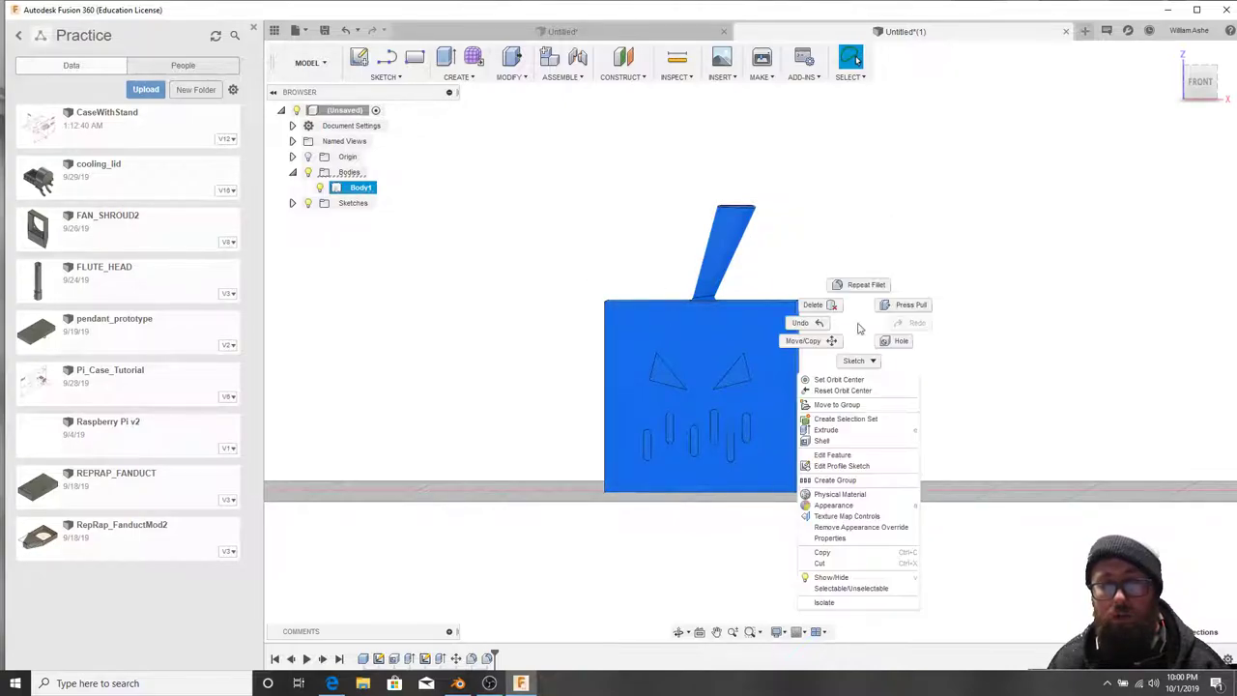
left_click(835, 319)
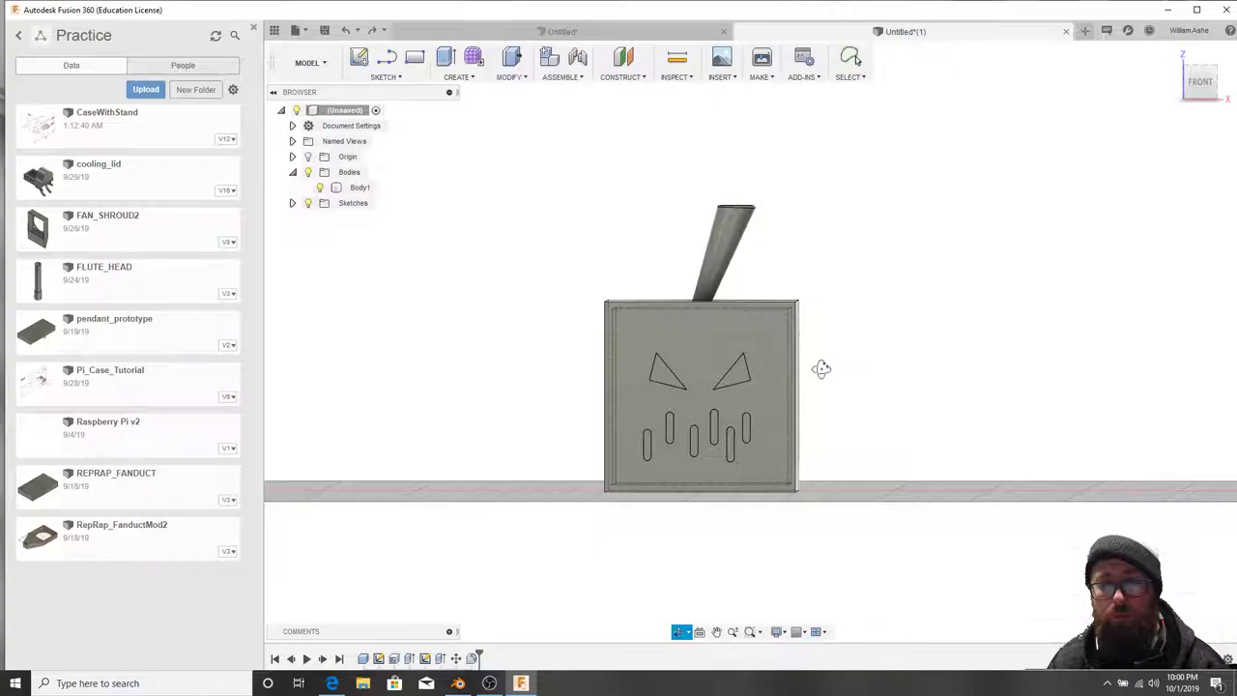
Apply a 1 mm constant-radius fillet again to the circular edge at the stem's base.
middle_click_drag(821, 370, 750, 356, "shift")
scroll(810, 391, "up", 3)
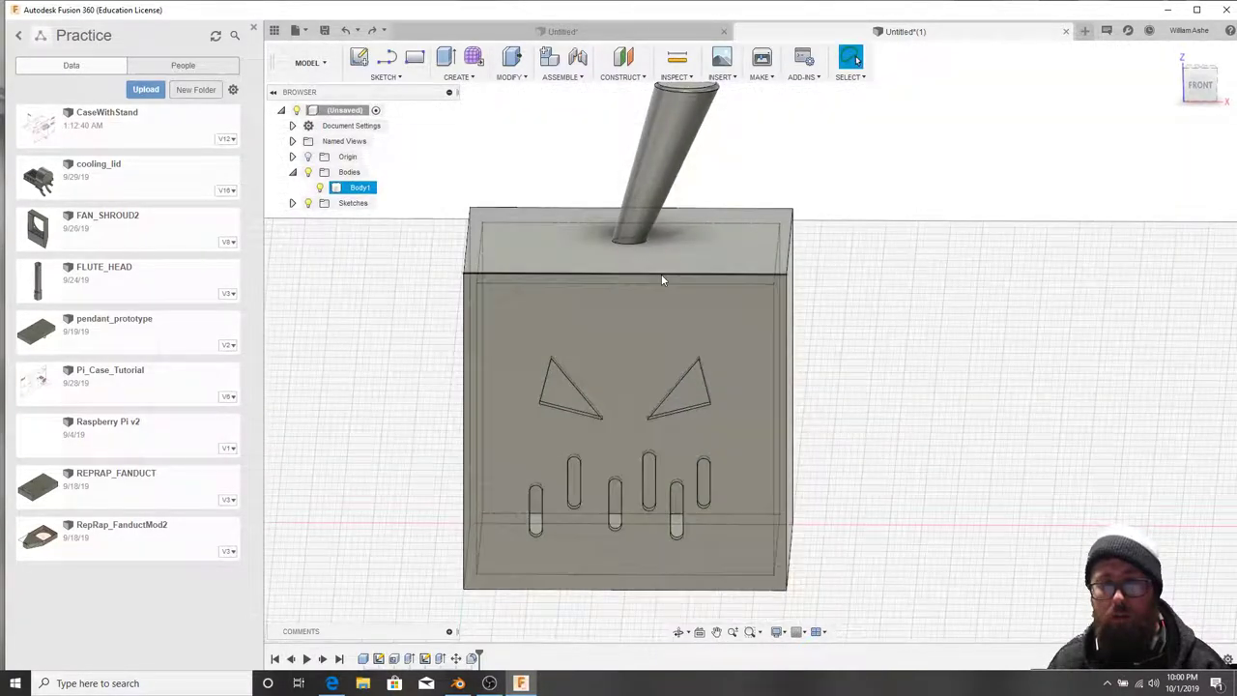
left_click(631, 245)
right_click(684, 250)
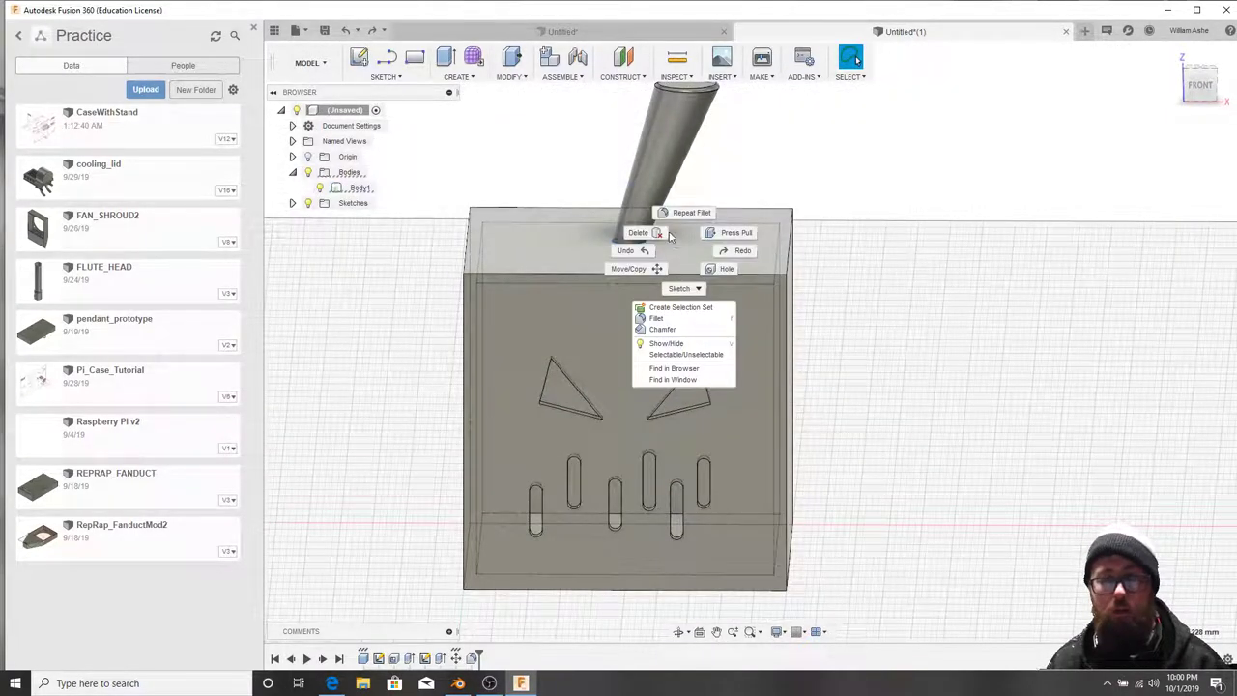
left_click(685, 215)
type("1")
key("Return")
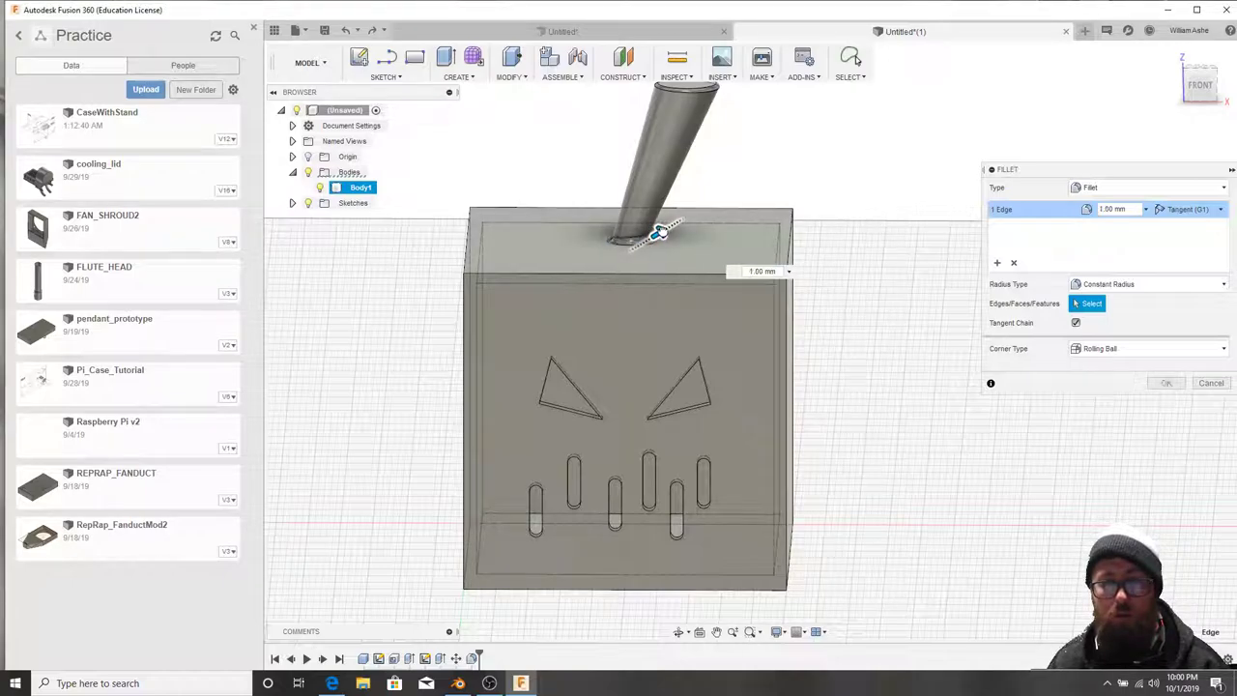
key("Return")
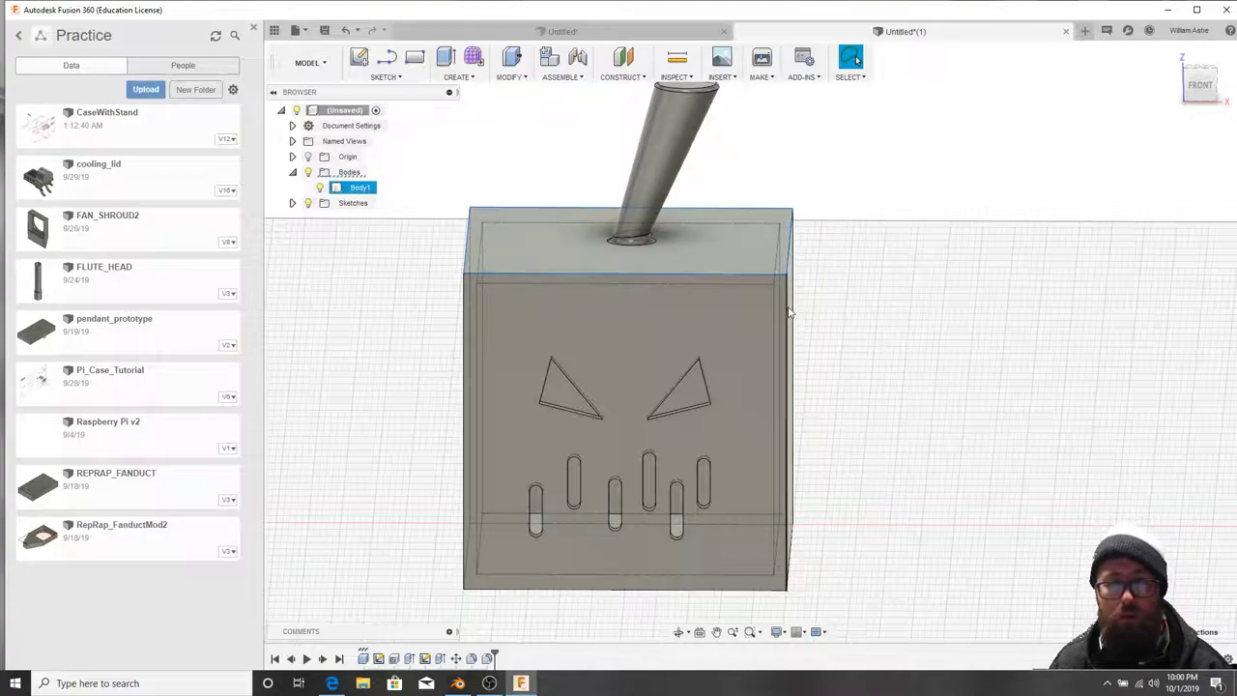
Select the cube's remaining outer edges around its front, bottom, sides and back in addition to the top edges.
left_click(761, 290)
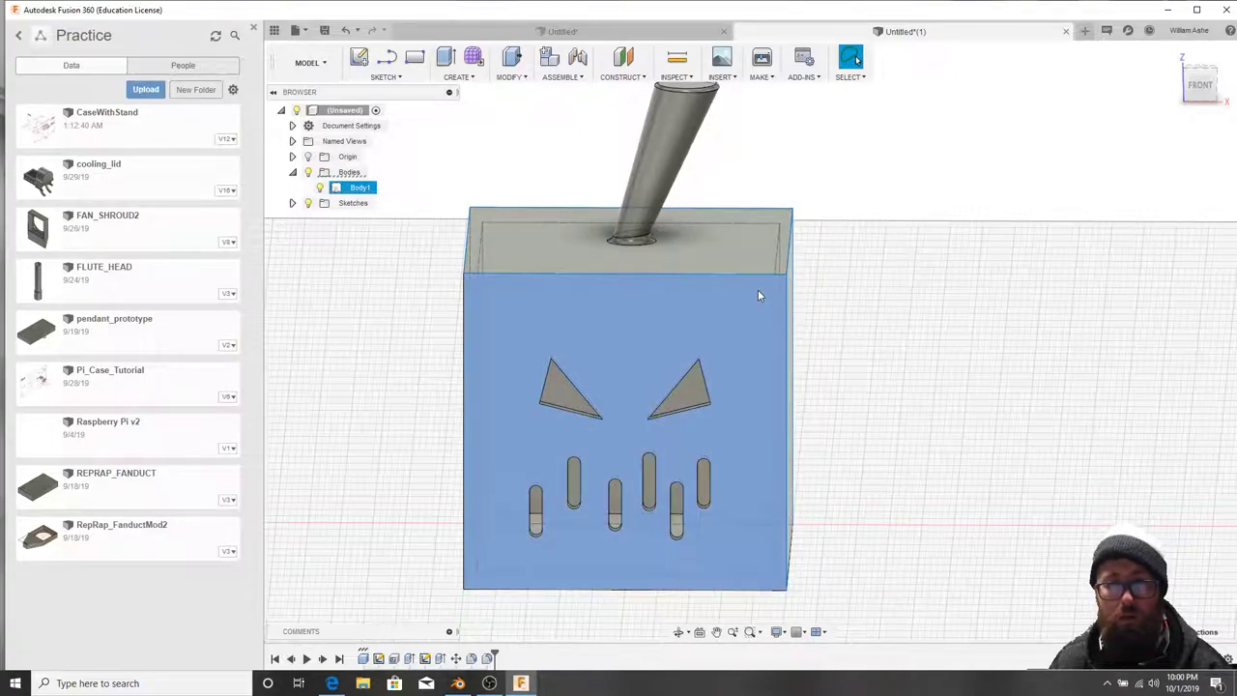
middle_click_drag(736, 408, 787, 399, "shift")
middle_click_drag(662, 517, 737, 292, "shift")
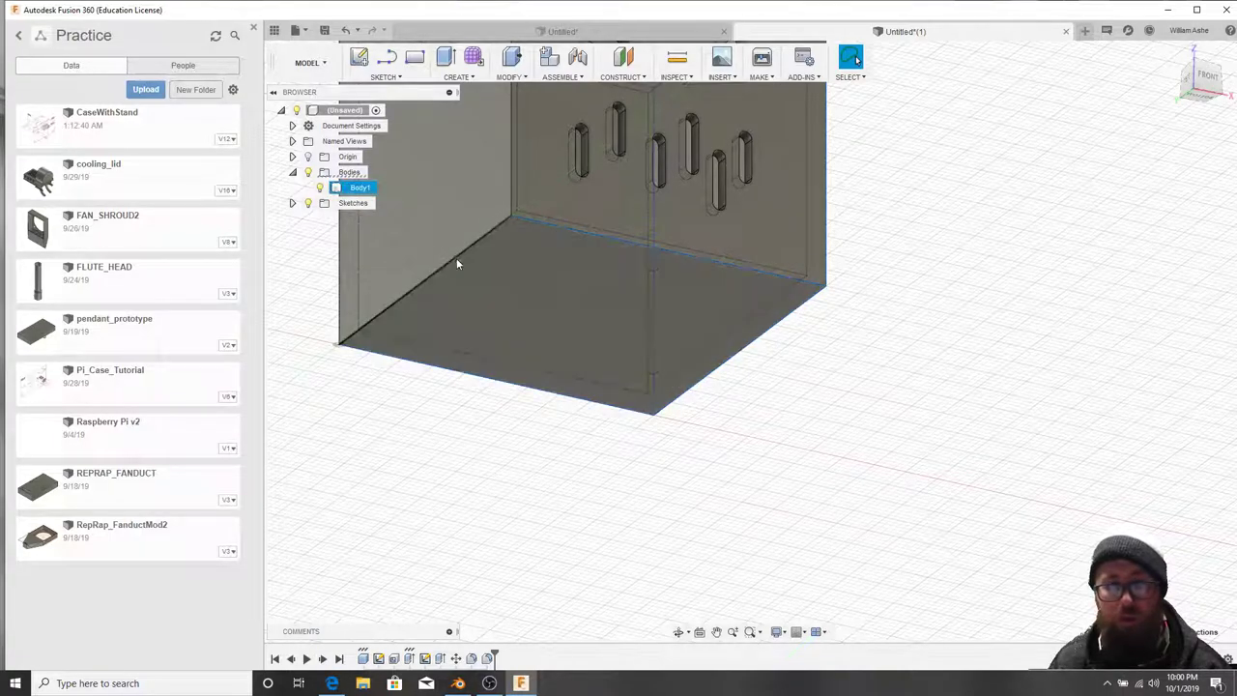
middle_click_drag(533, 322, 694, 313)
middle_click_drag(950, 424, 697, 478, "shift")
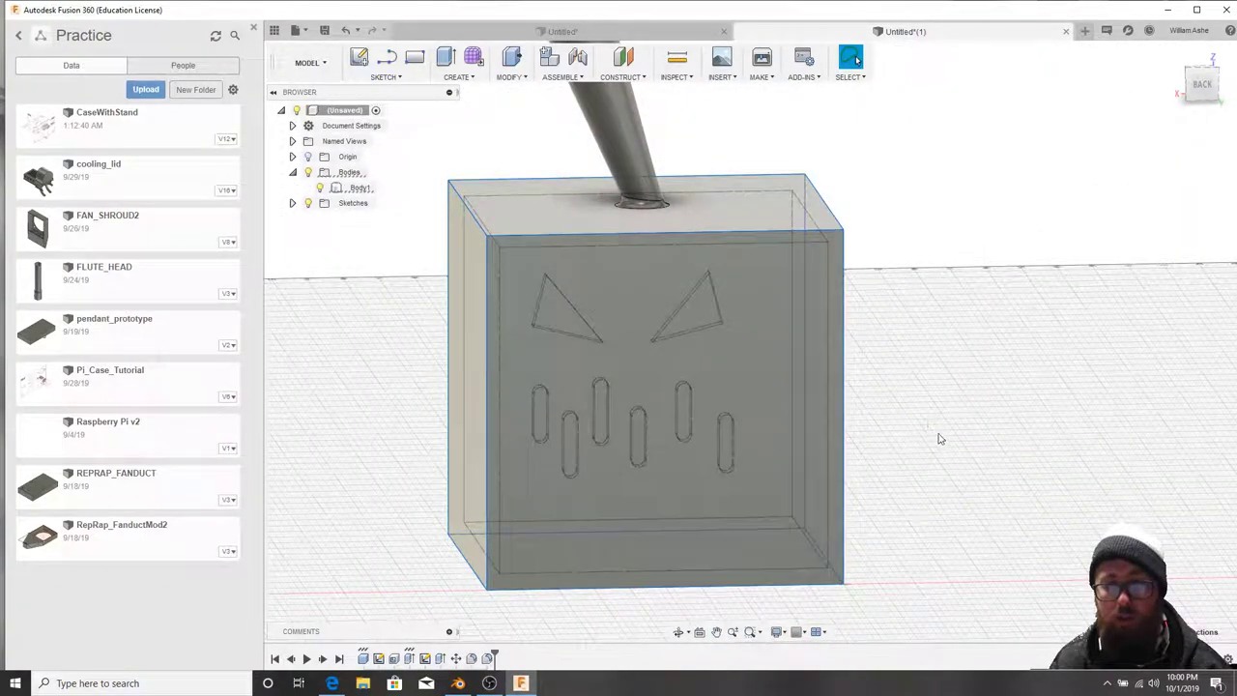
middle_click_drag(931, 441, 881, 457, "shift")
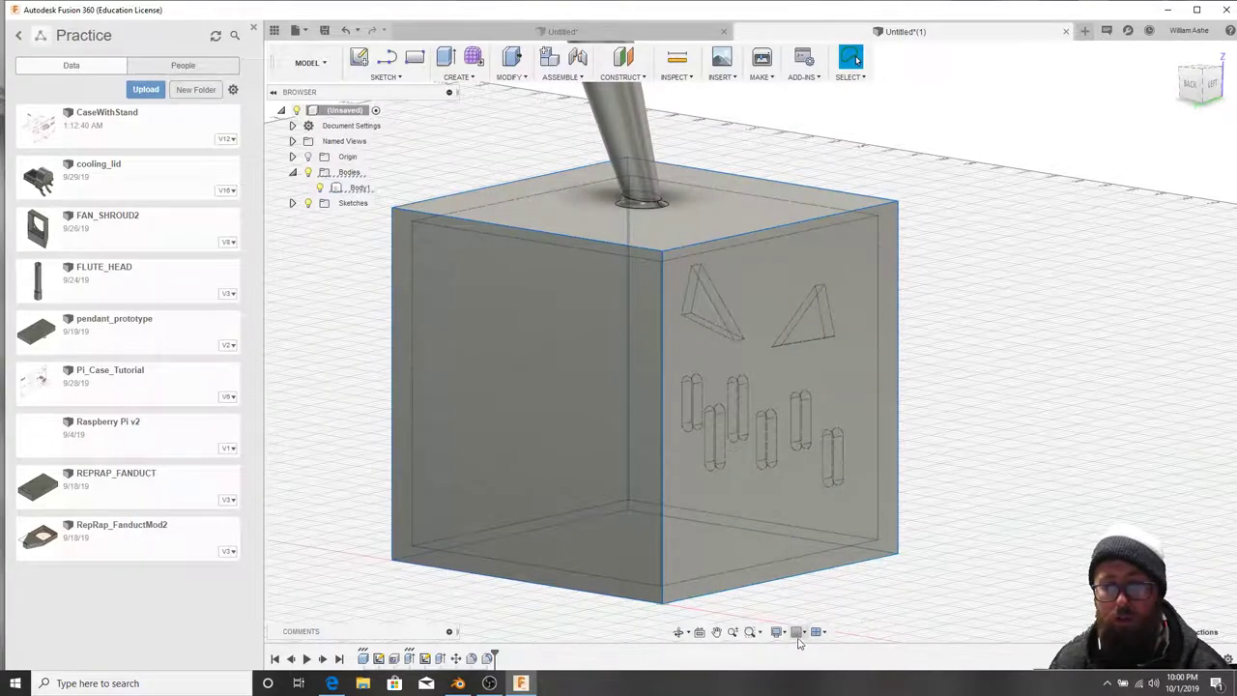
left_click(777, 634)
mouse_move(829, 520)
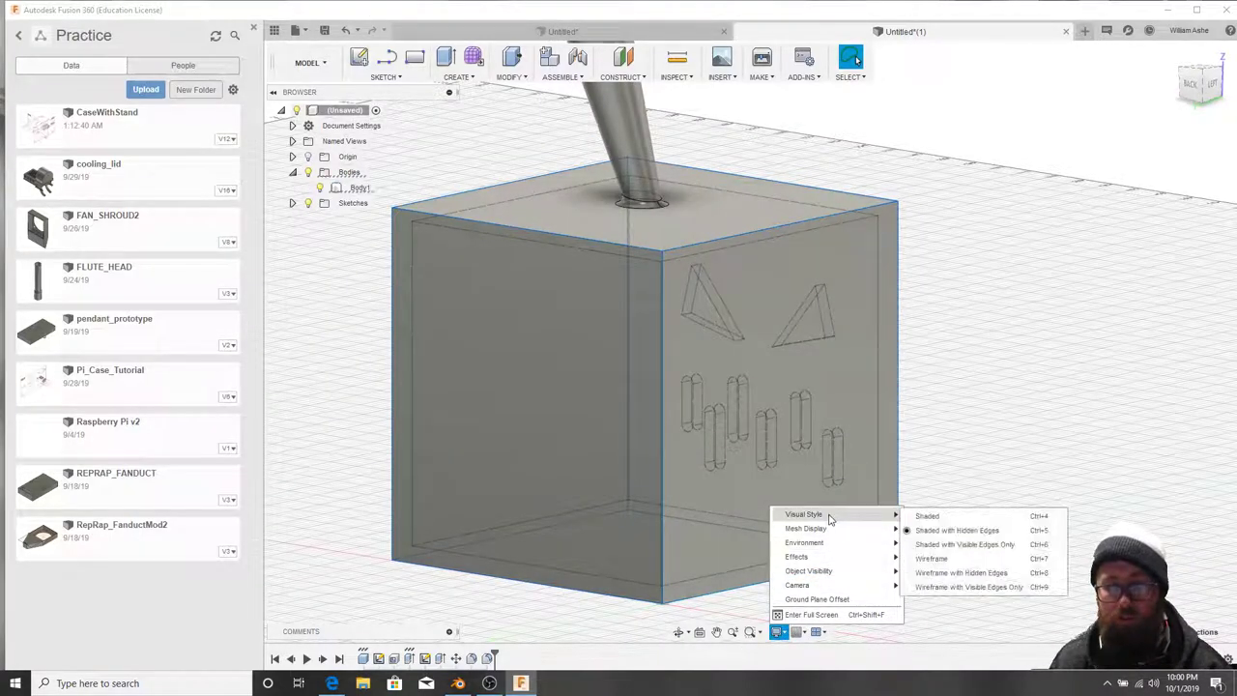
left_click(1047, 387)
Fillet the cube's outer edges and the outer side edge of the right eye with a 1 mm constant radius.
middle_click_drag(1011, 481, 840, 475, "shift")
right_click(945, 379)
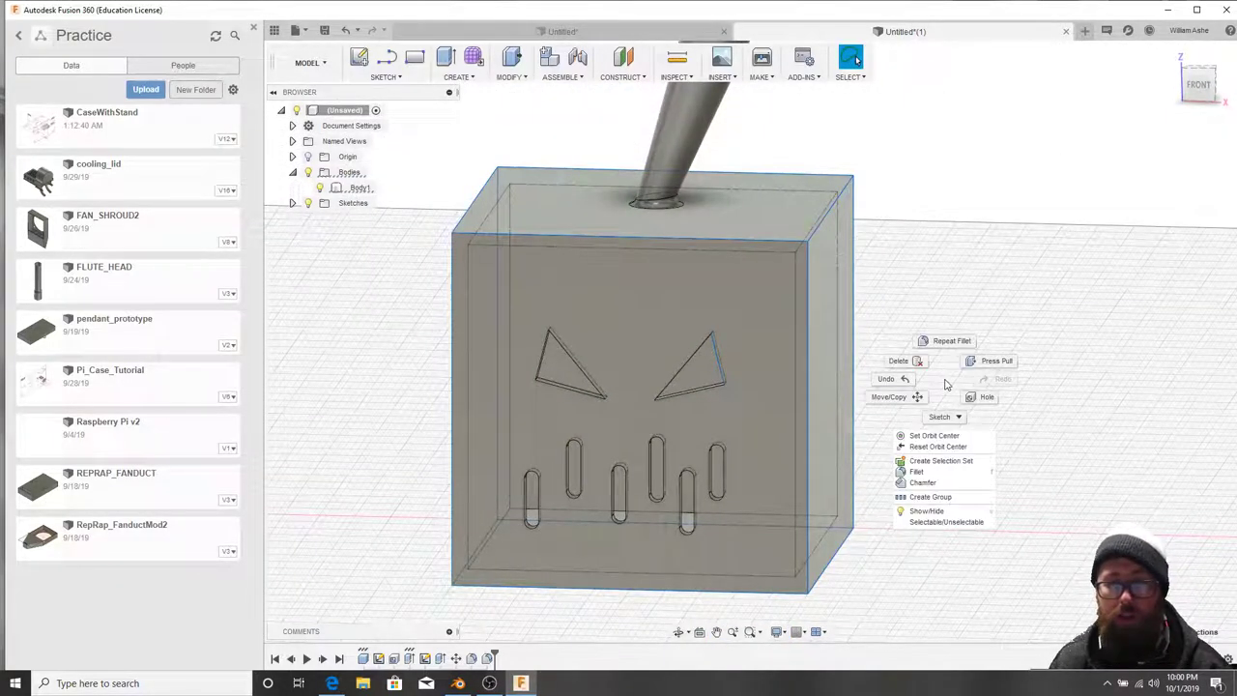
left_click(923, 473)
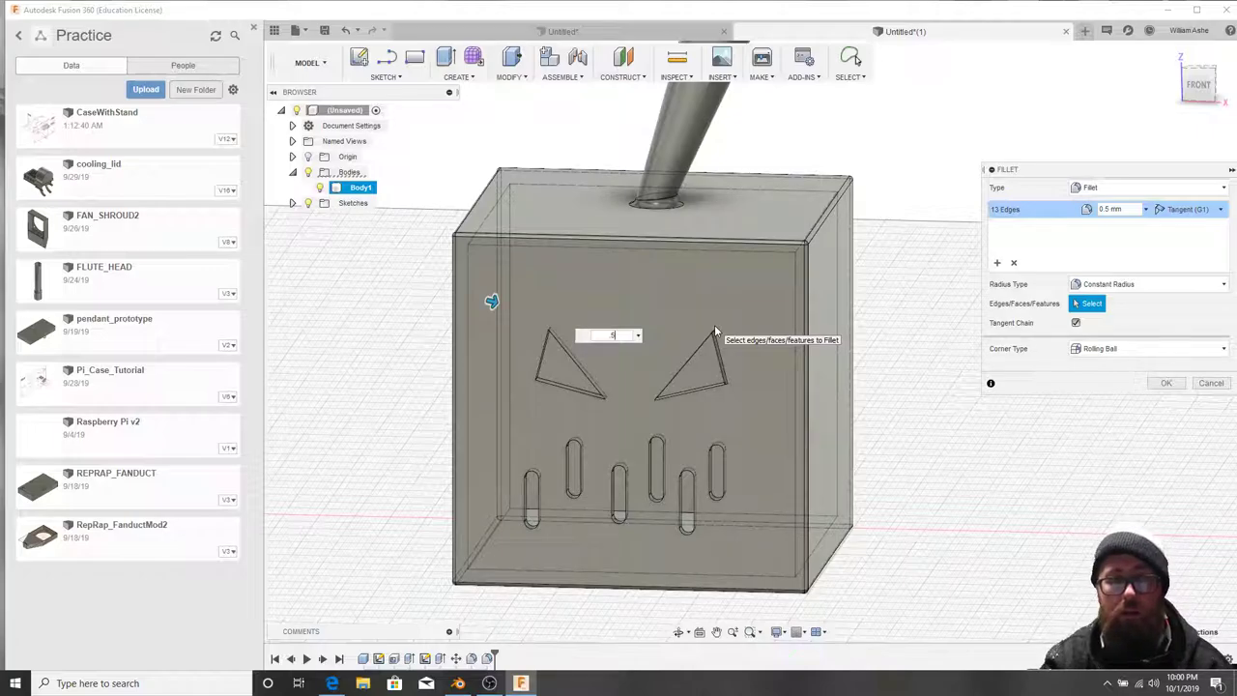
middle_click_drag(715, 311, 721, 359)
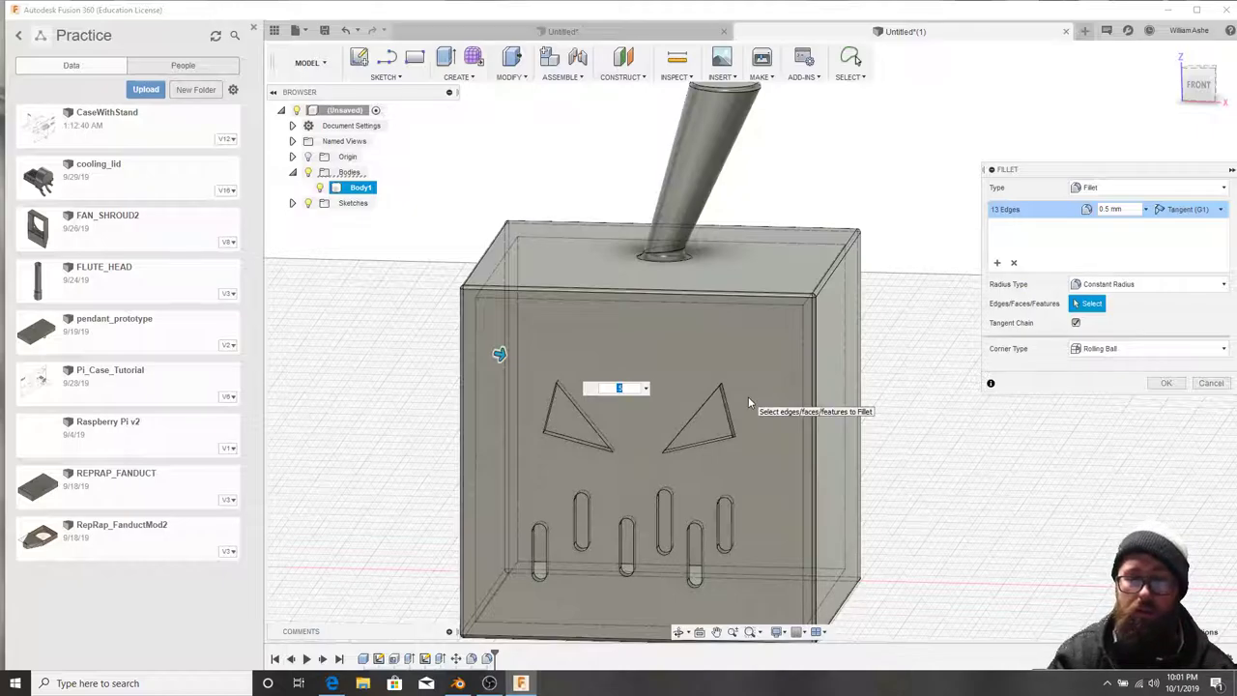
type("1")
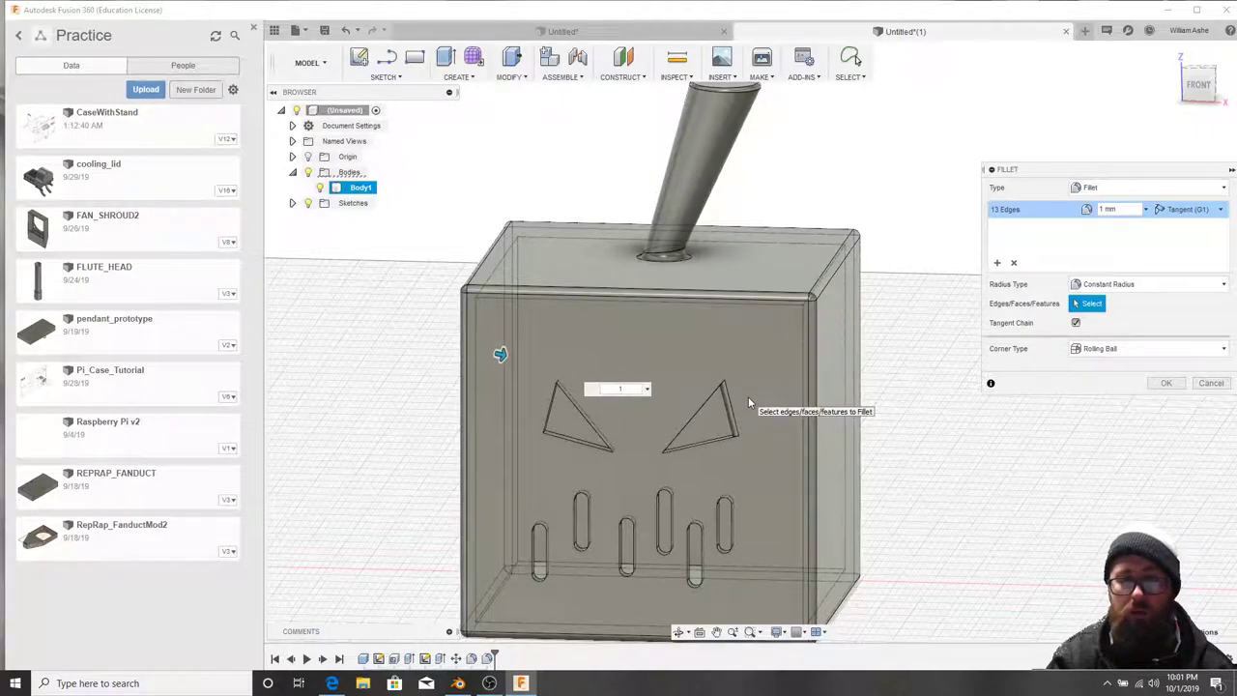
key("Return")
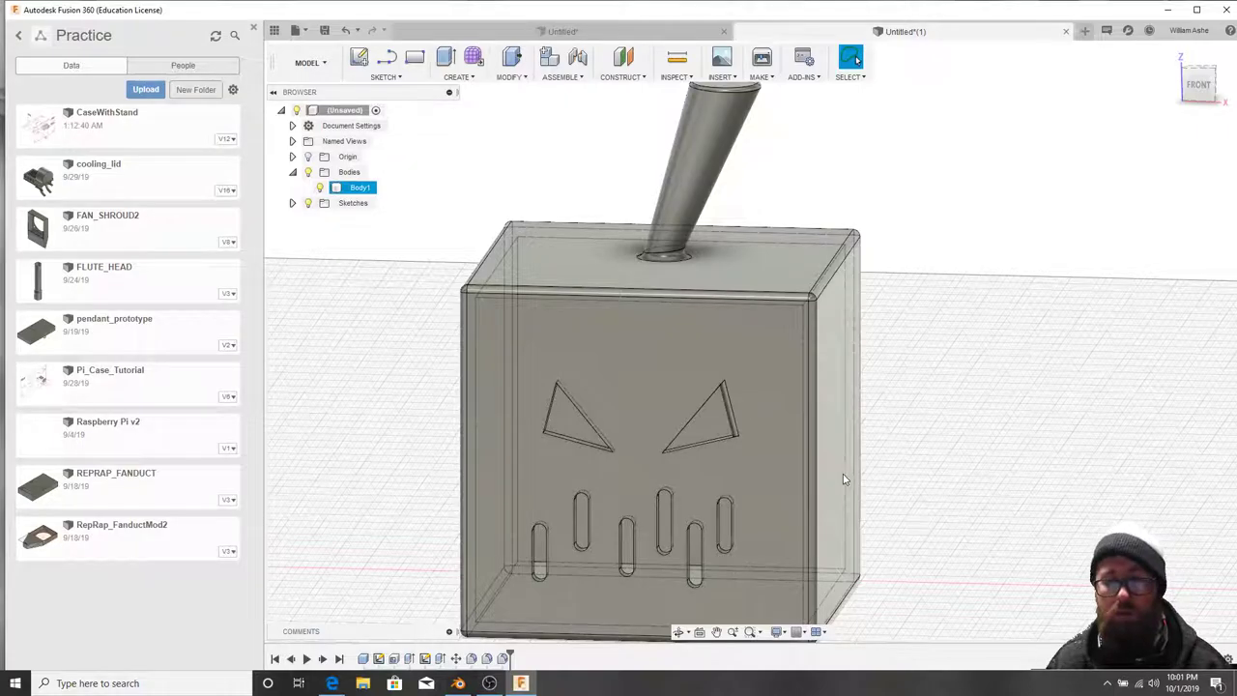
Select the unrounded front edges of the two triangular eye cut-outs.
middle_click_drag(843, 474, 898, 444, "shift")
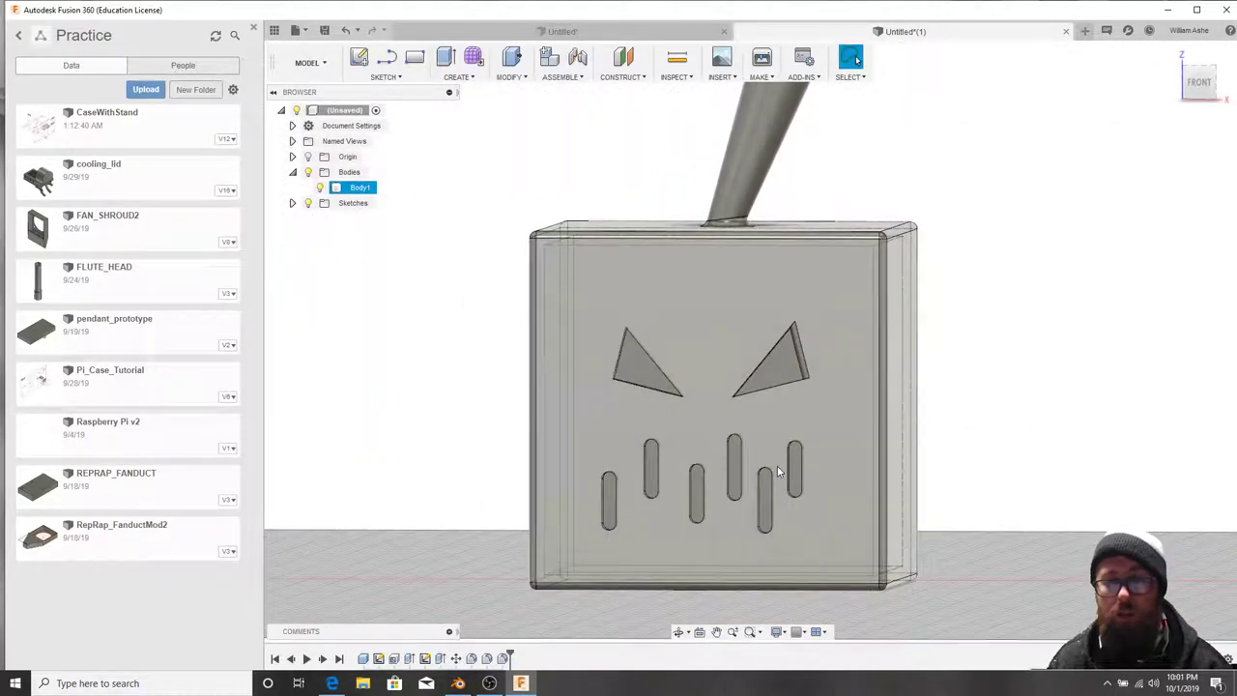
scroll(777, 470, "down", 3)
scroll(776, 471, "up", 5)
scroll(769, 455, "down", 5)
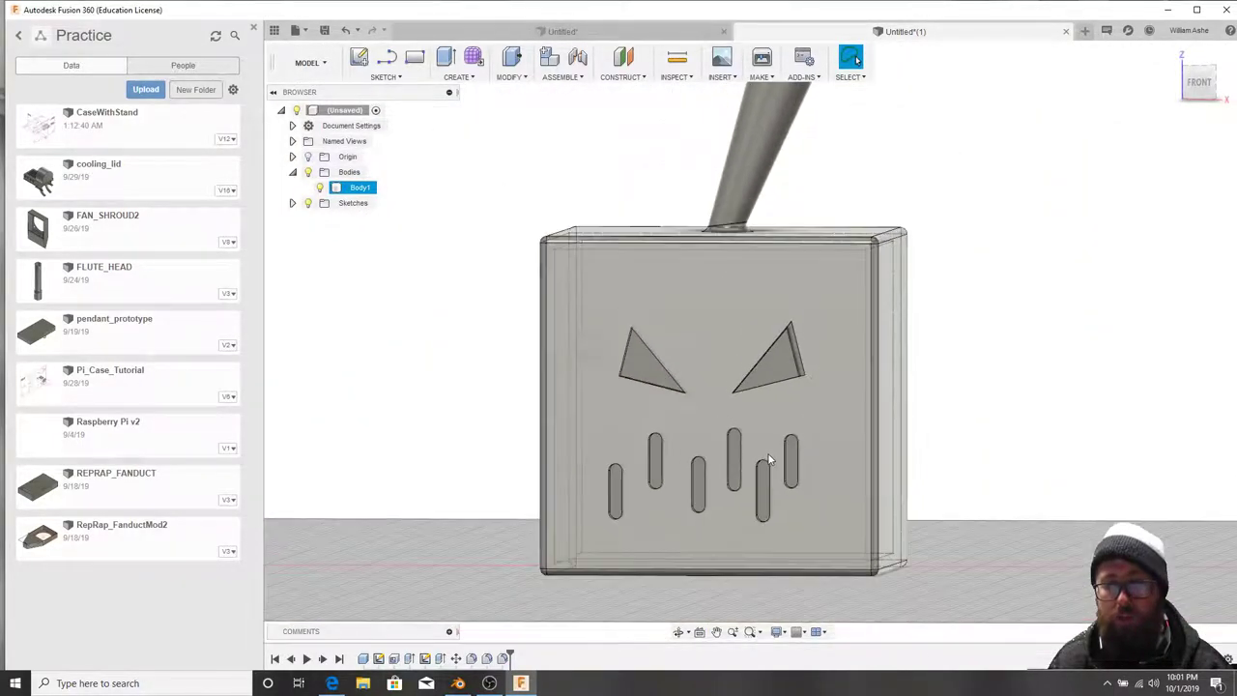
scroll(766, 454, "up", 4)
mouse_move(766, 454)
middle_mouse_down("shift")
mouse_move(828, 464)
mouse_move(770, 461)
middle_mouse_up("shift")
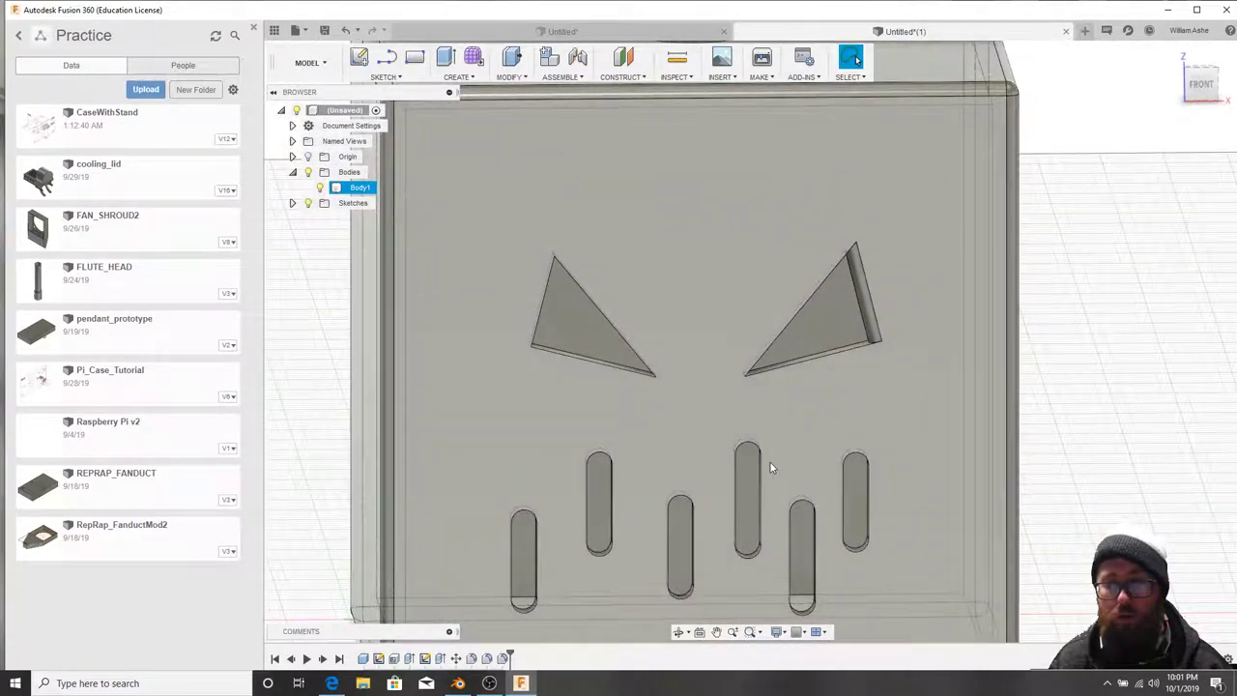
scroll(768, 465, "up", 3)
scroll(779, 450, "down", 4)
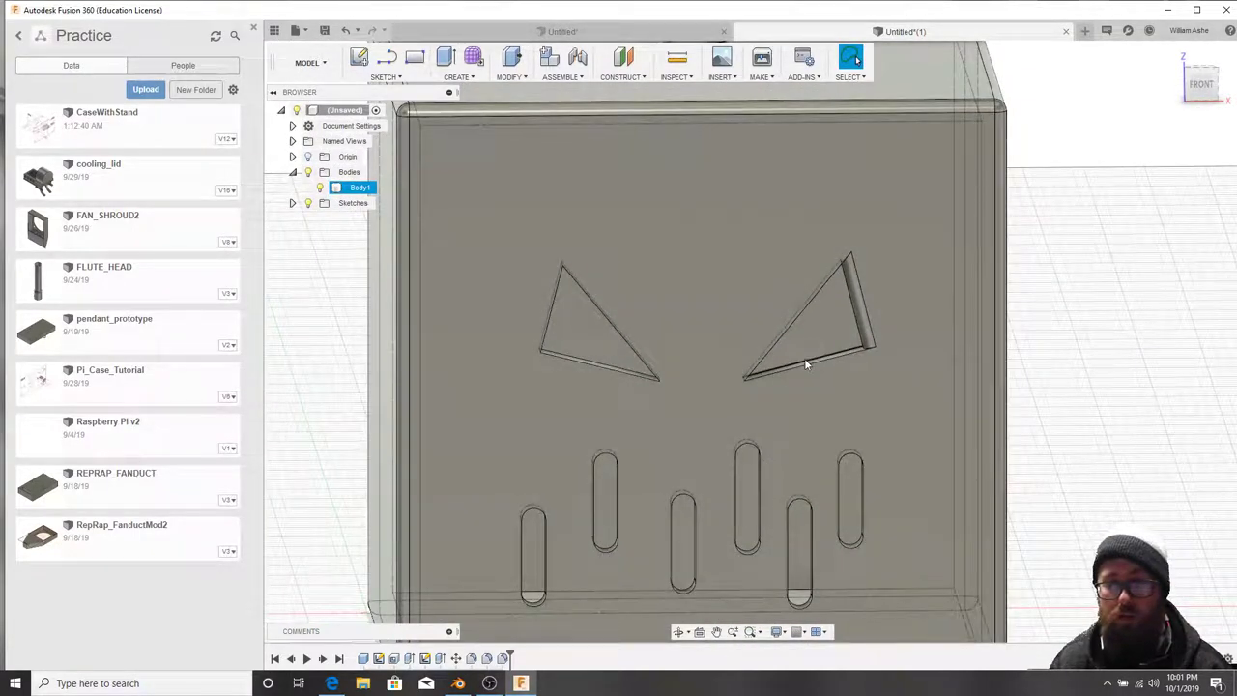
middle_click_drag(805, 358, 913, 389, "shift")
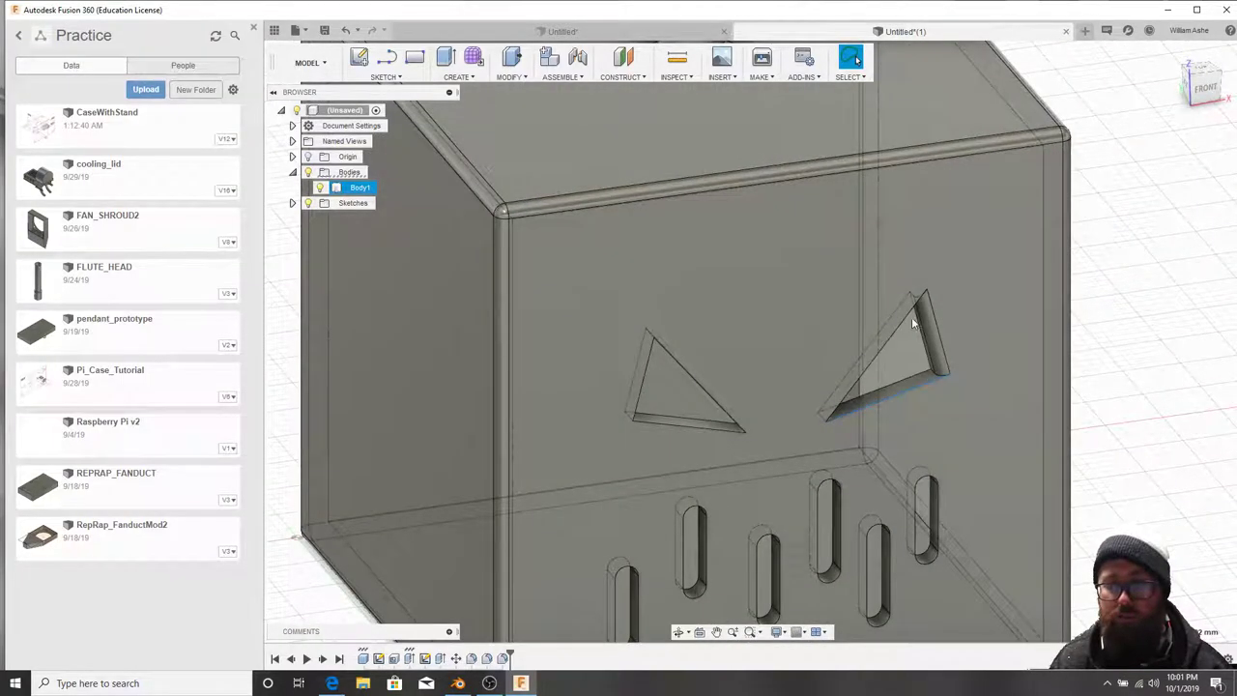
middle_click_drag(907, 318, 573, 348, "shift")
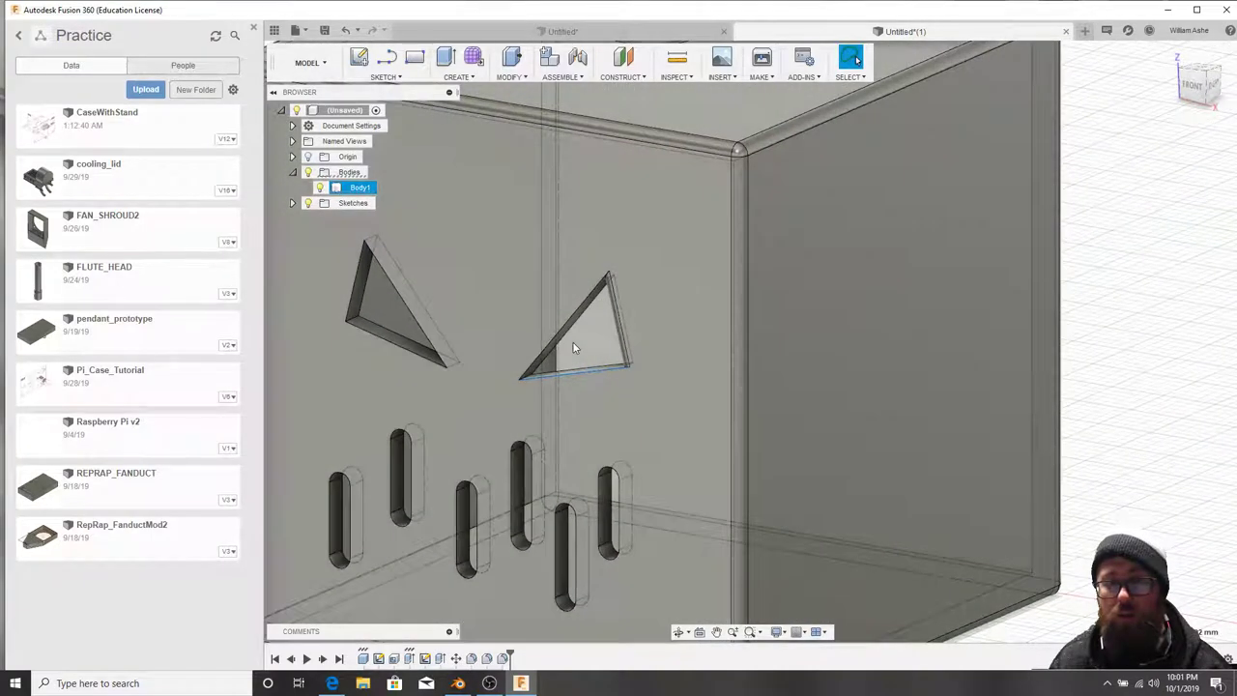
left_click(597, 299)
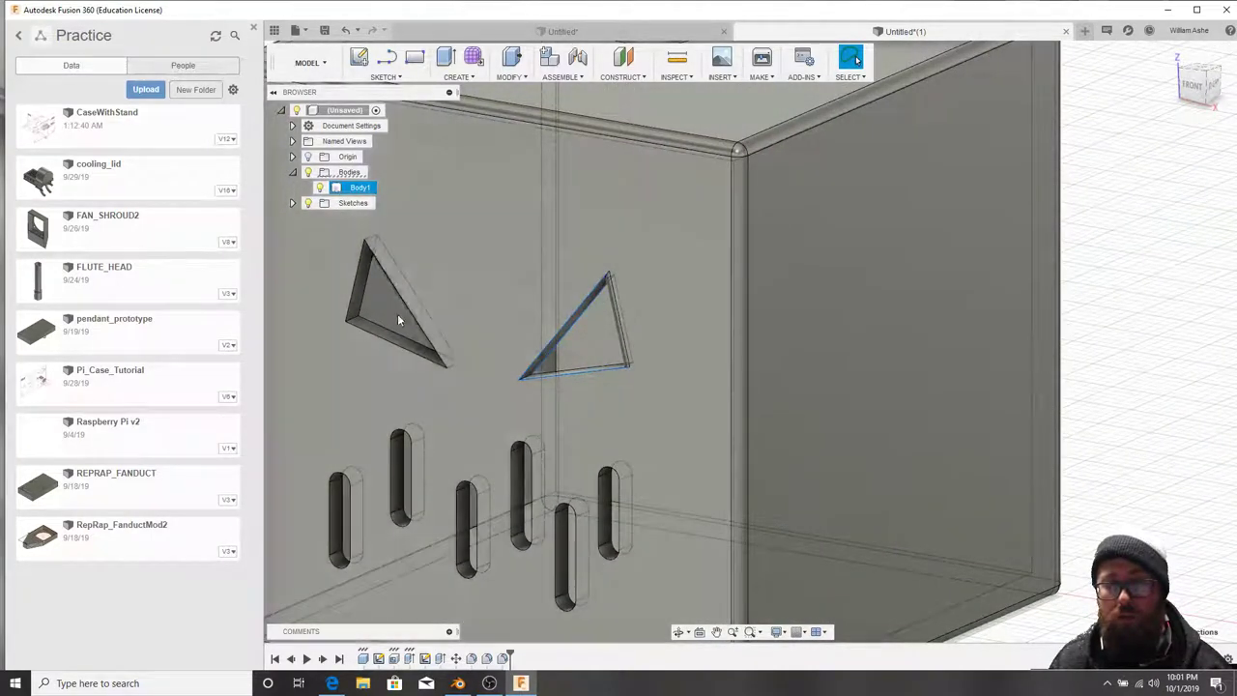
middle_click_drag(489, 388, 572, 361, "shift")
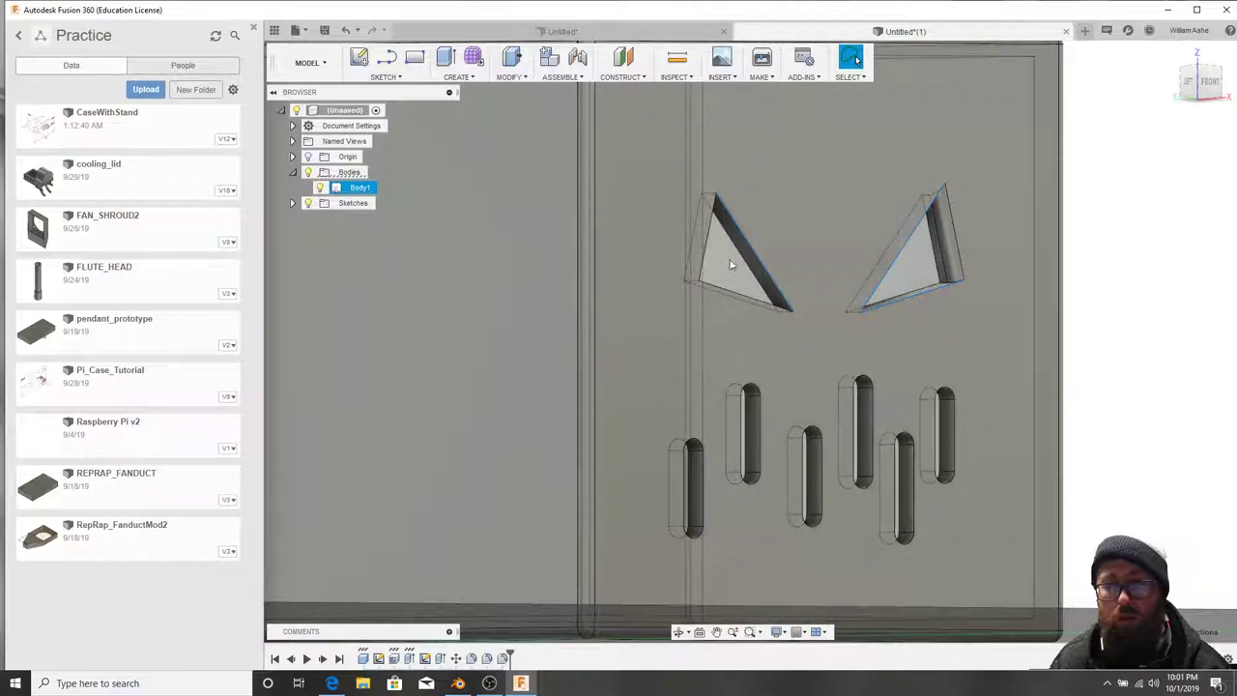
middle_click_drag(738, 348, 509, 387, "shift")
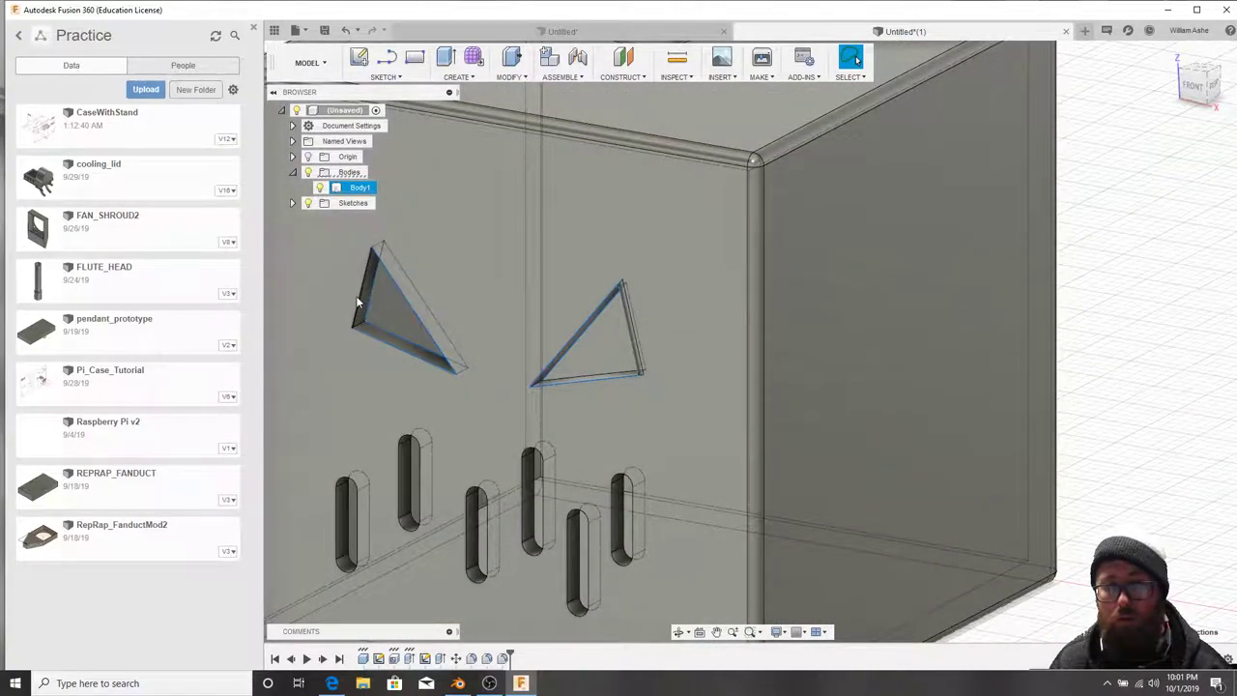
Add the front edges of the first three mouth slots, counted from the left, to the selection.
middle_click_drag(358, 296, 803, 413, "shift")
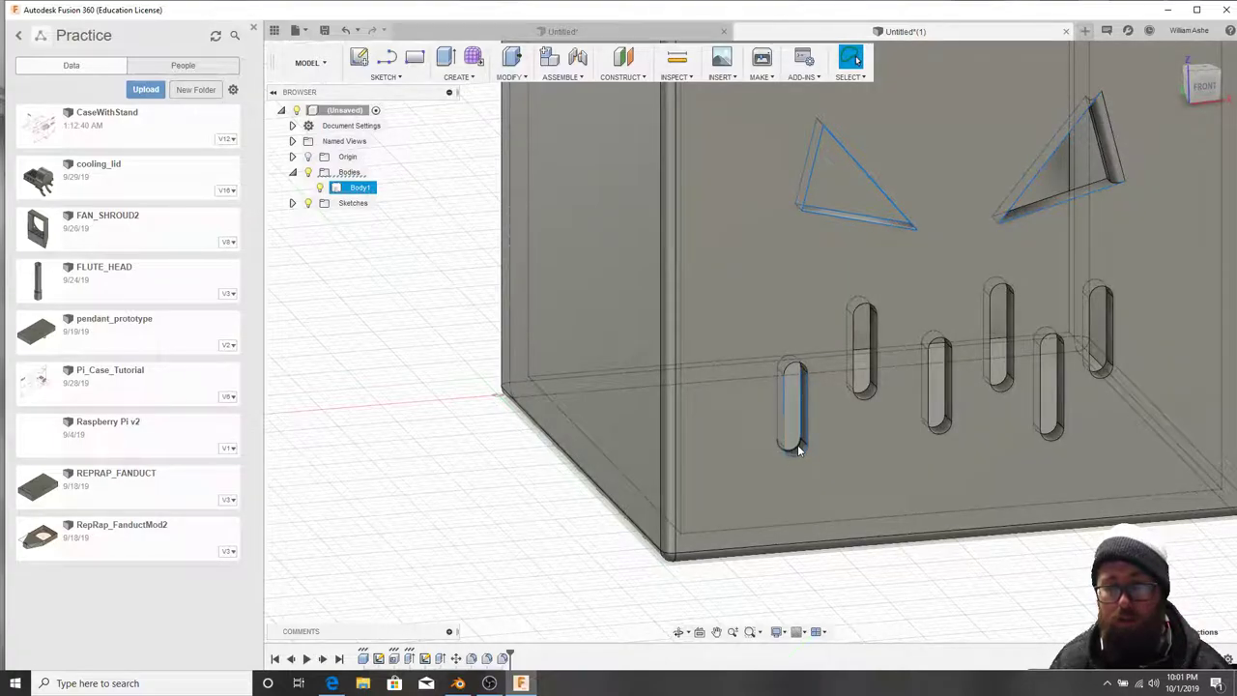
middle_click_drag(810, 435, 781, 279, "shift")
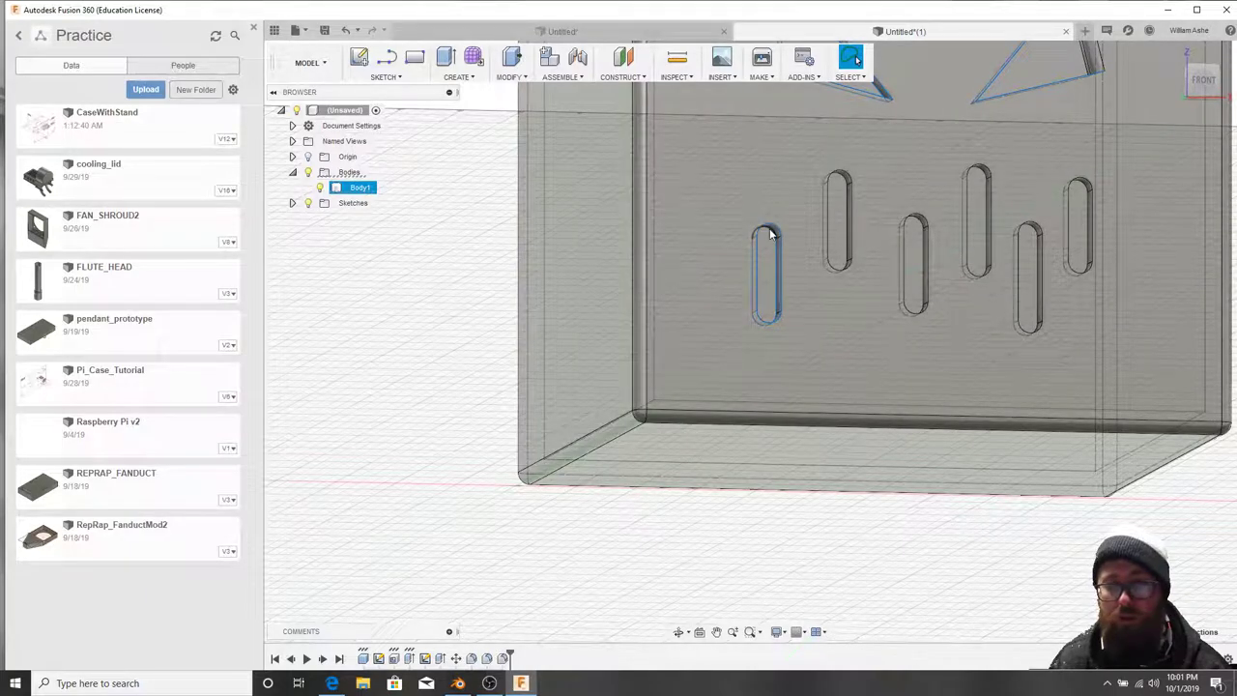
left_click(829, 228, "ctrl")
left_click(851, 228, "ctrl")
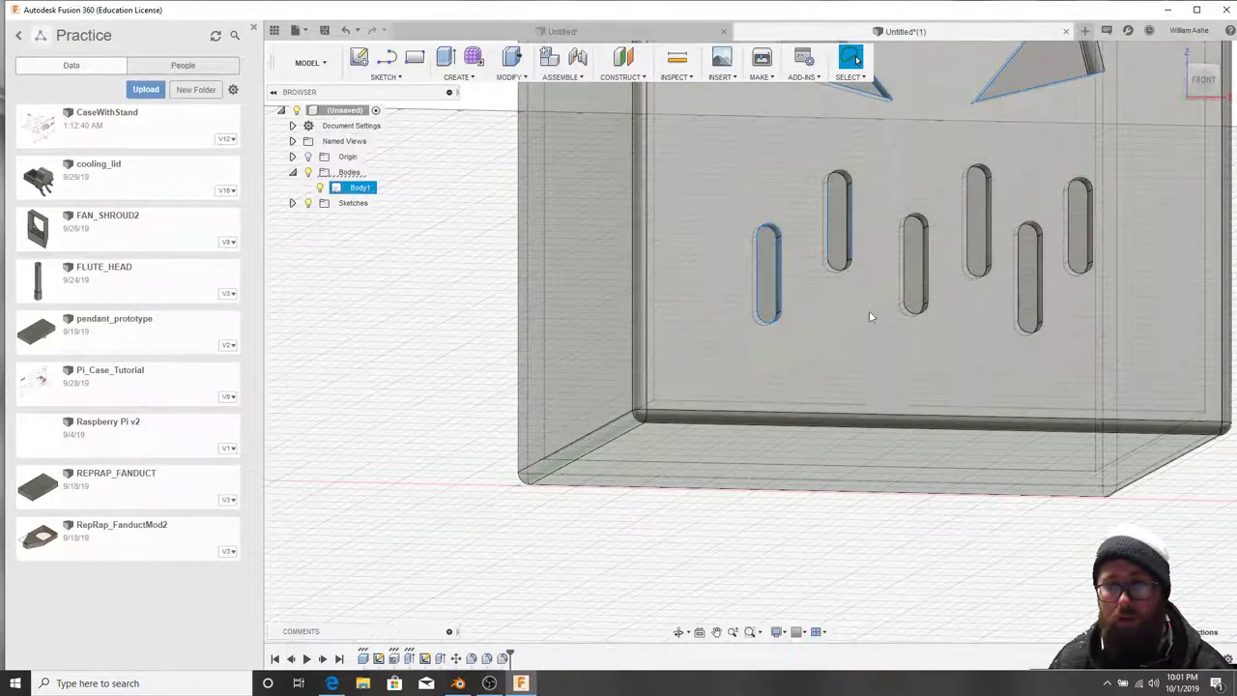
middle_click_drag(869, 316, 707, 382, "shift")
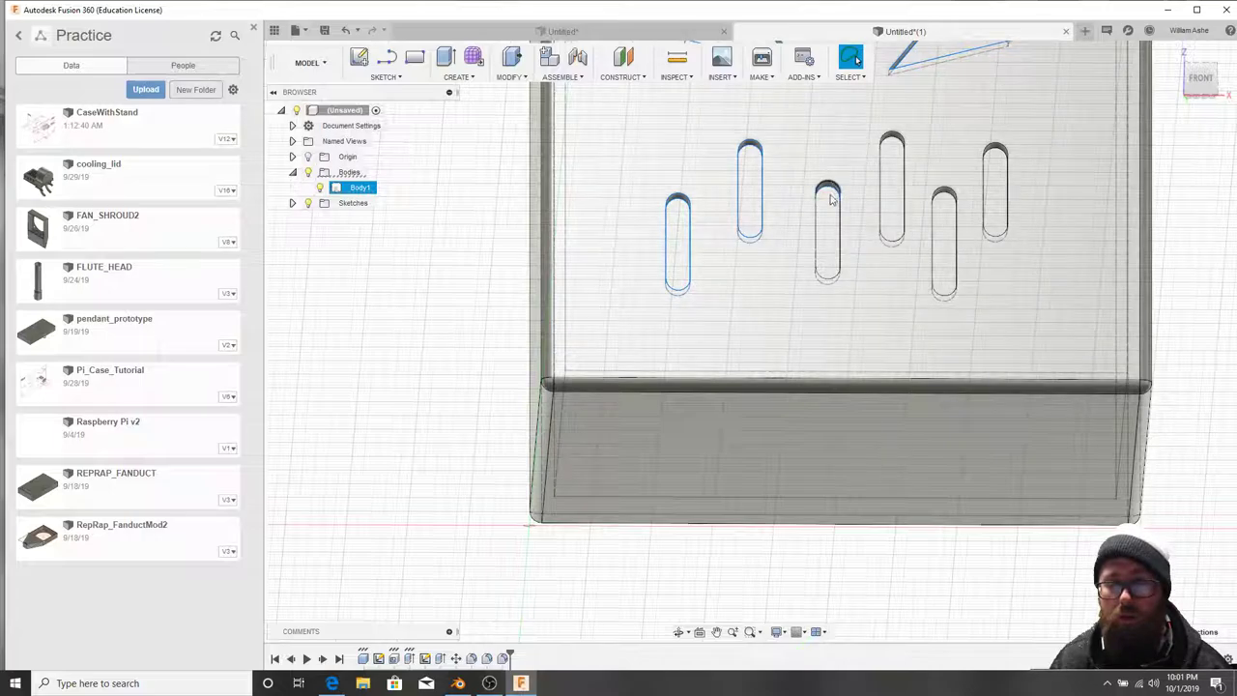
middle_click_drag(828, 327, 676, 357)
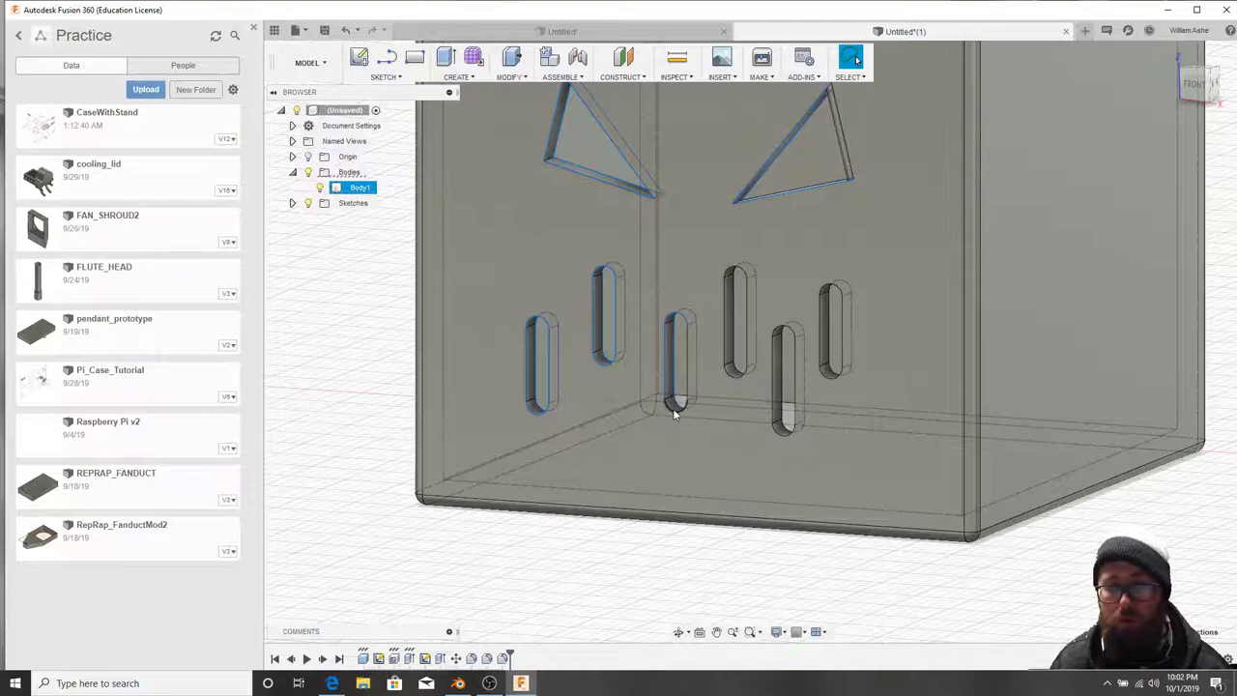
Complete the third mouth slot's edges and add the front edges of the fourth and fifth slots to the selection.
middle_click_drag(704, 429, 931, 358, "shift")
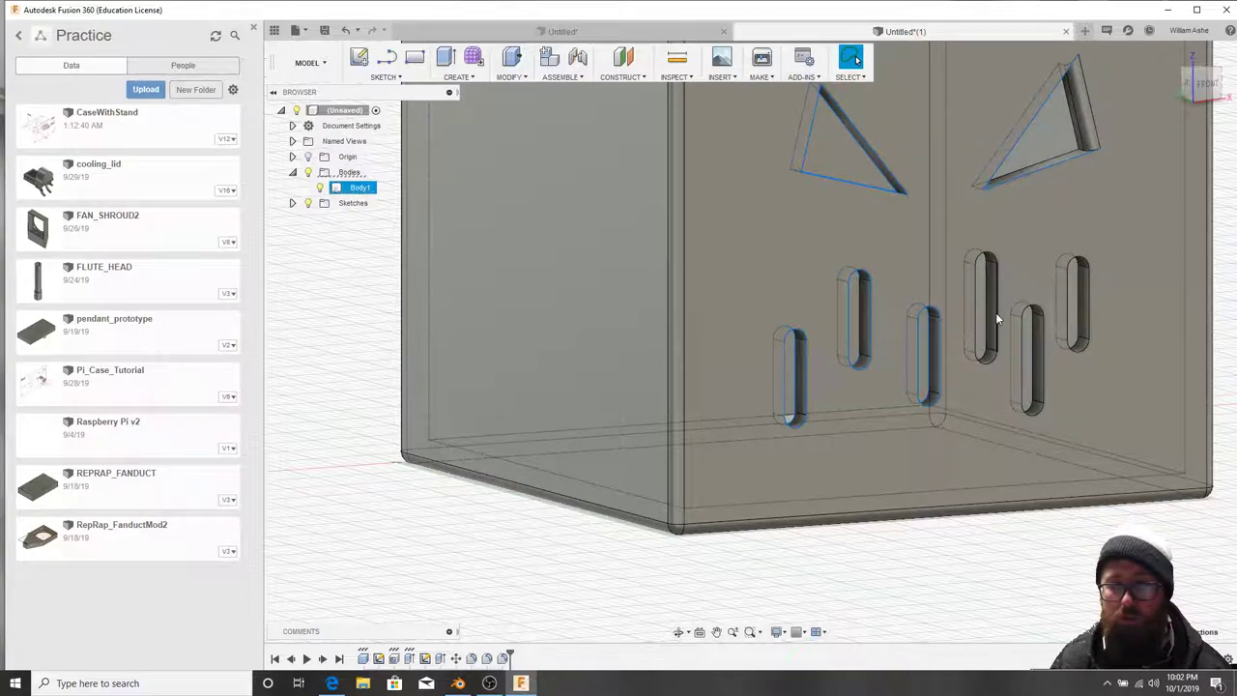
middle_click_drag(996, 312, 721, 392, "shift")
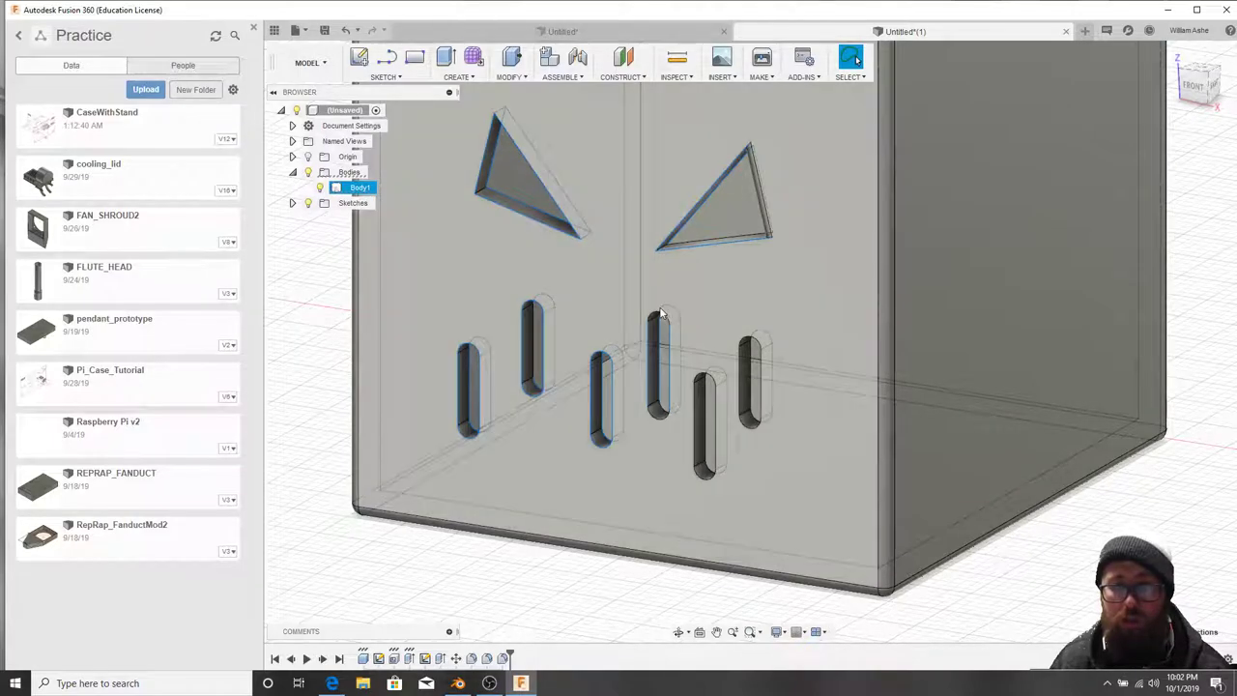
middle_click_drag(663, 320, 731, 343, "shift")
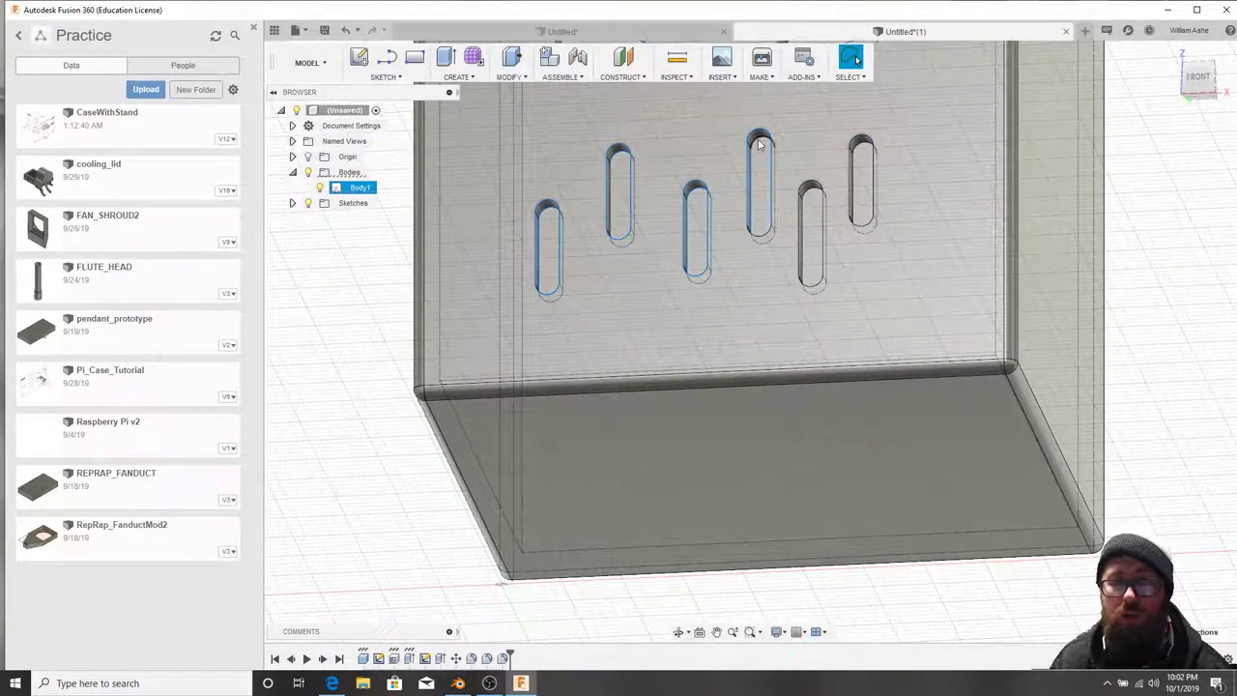
middle_click_drag(760, 154, 747, 365, "shift")
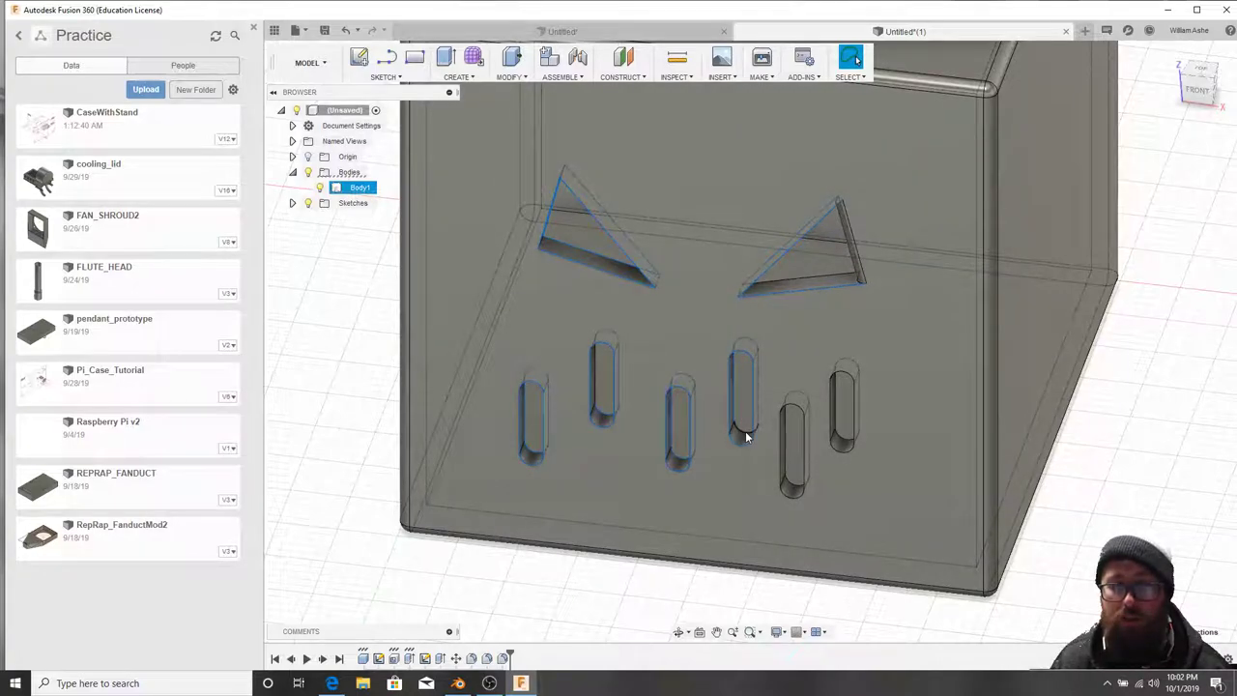
middle_click_drag(787, 453, 747, 259, "shift")
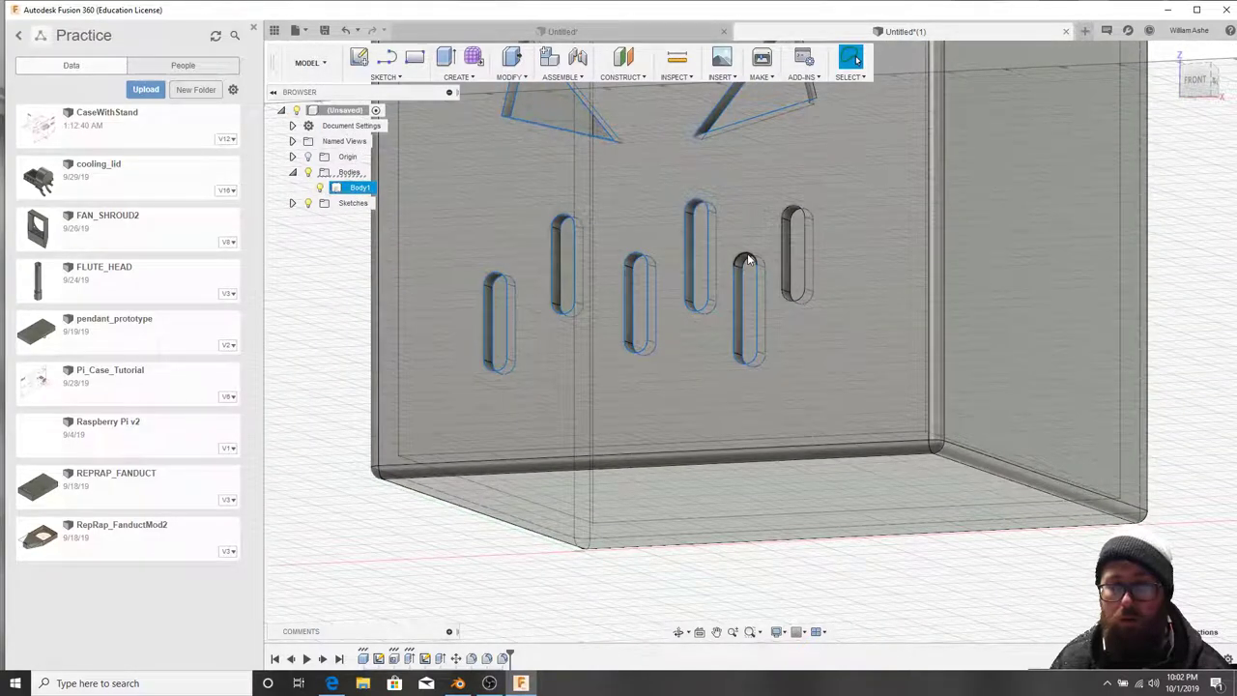
Add the front edges of the sixth, rightmost mouth slot to the selection, including its rounded ends.
left_click(794, 218, "shift")
middle_click_drag(771, 254, 898, 362, "shift")
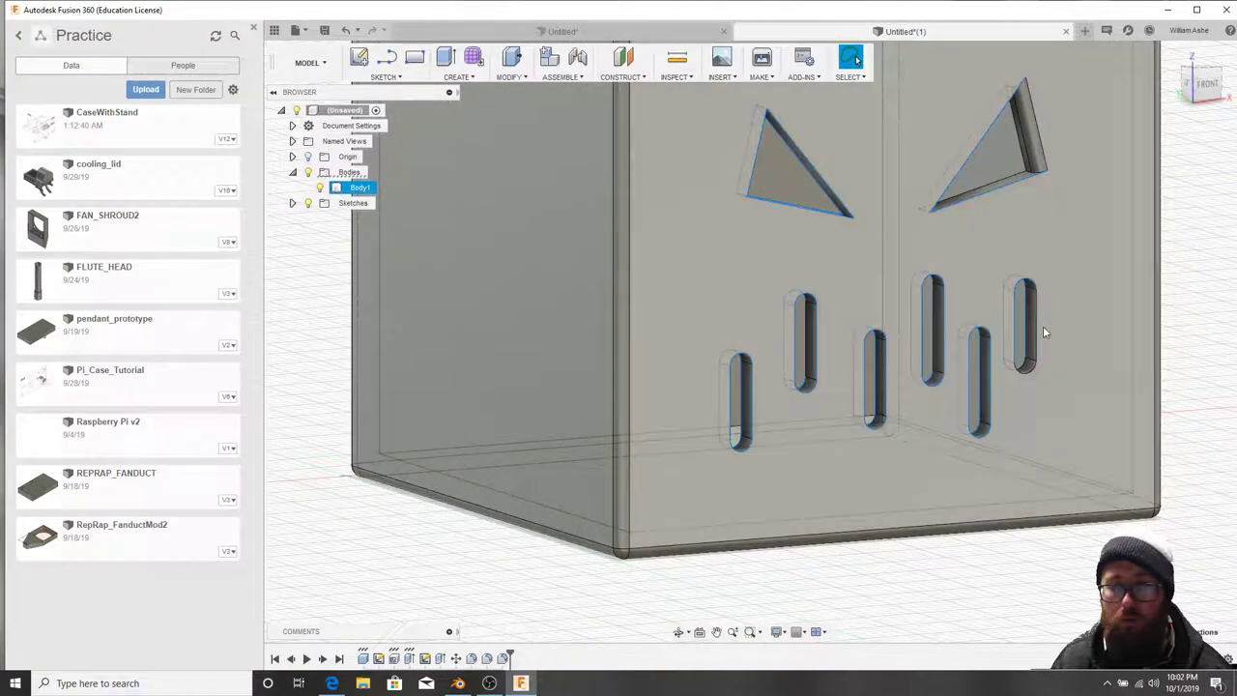
left_click(1035, 329, "shift")
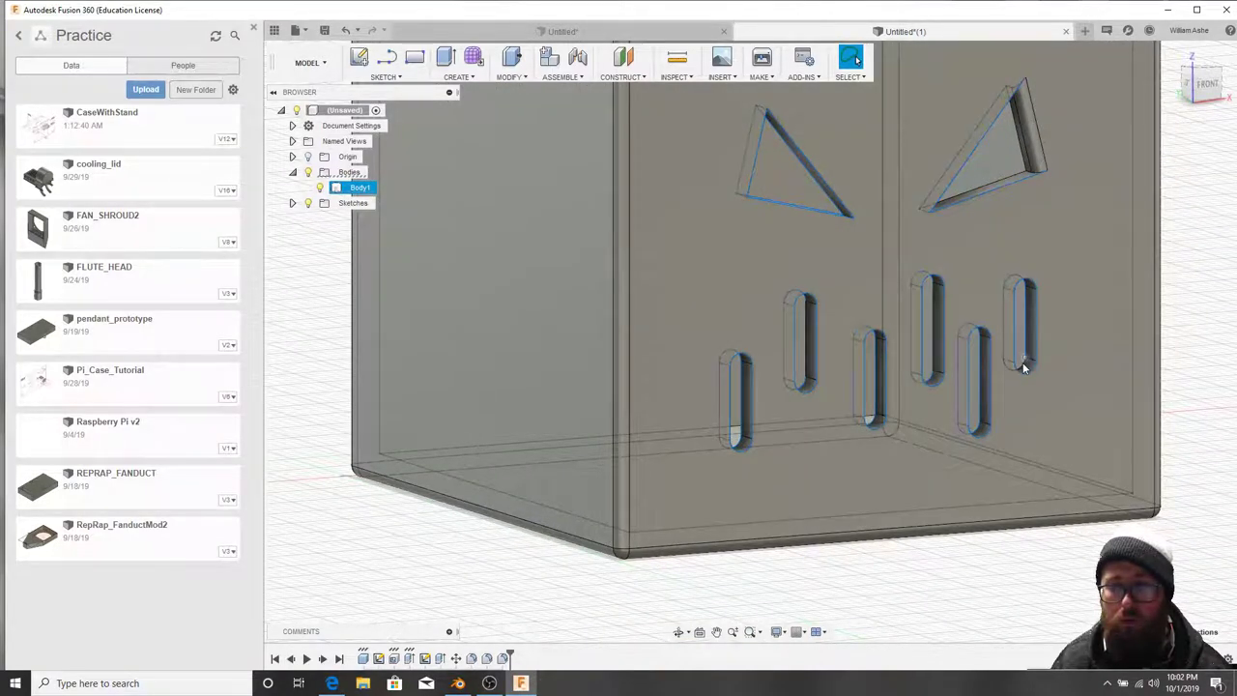
middle_click_drag(1053, 402, 980, 418, "shift")
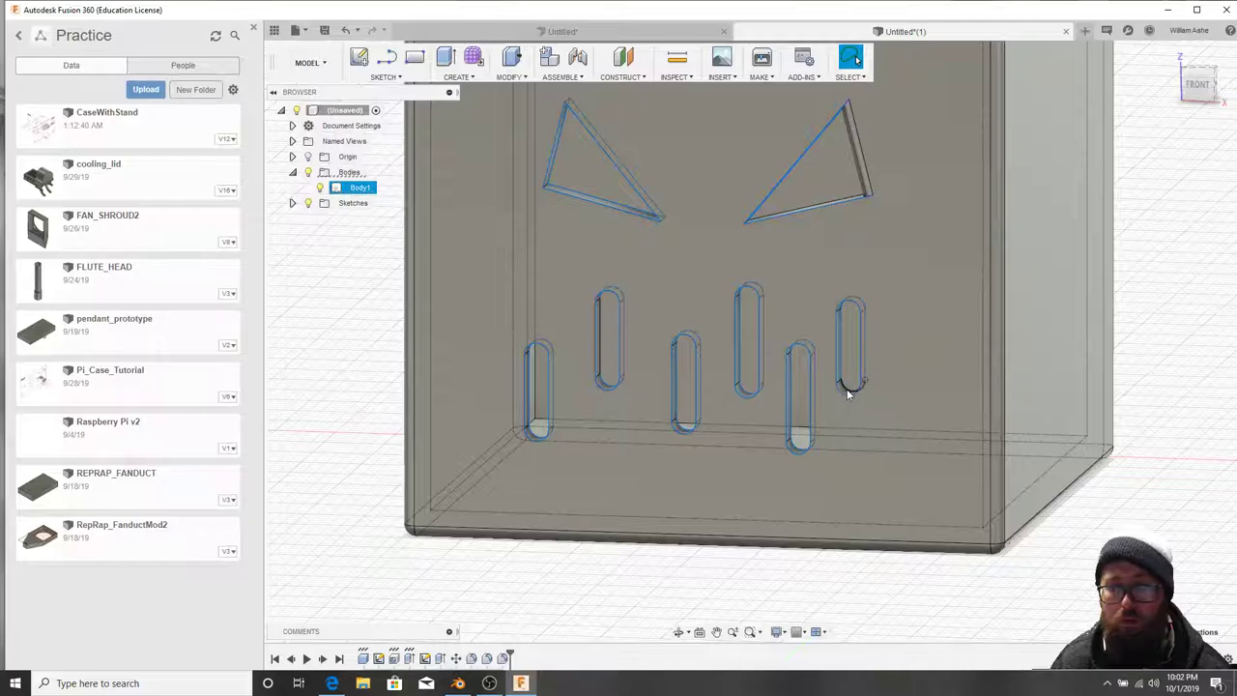
left_click(847, 389, "shift")
middle_click_drag(919, 446, 946, 369, "shift")
middle_click_drag(906, 257, 551, 268, "shift")
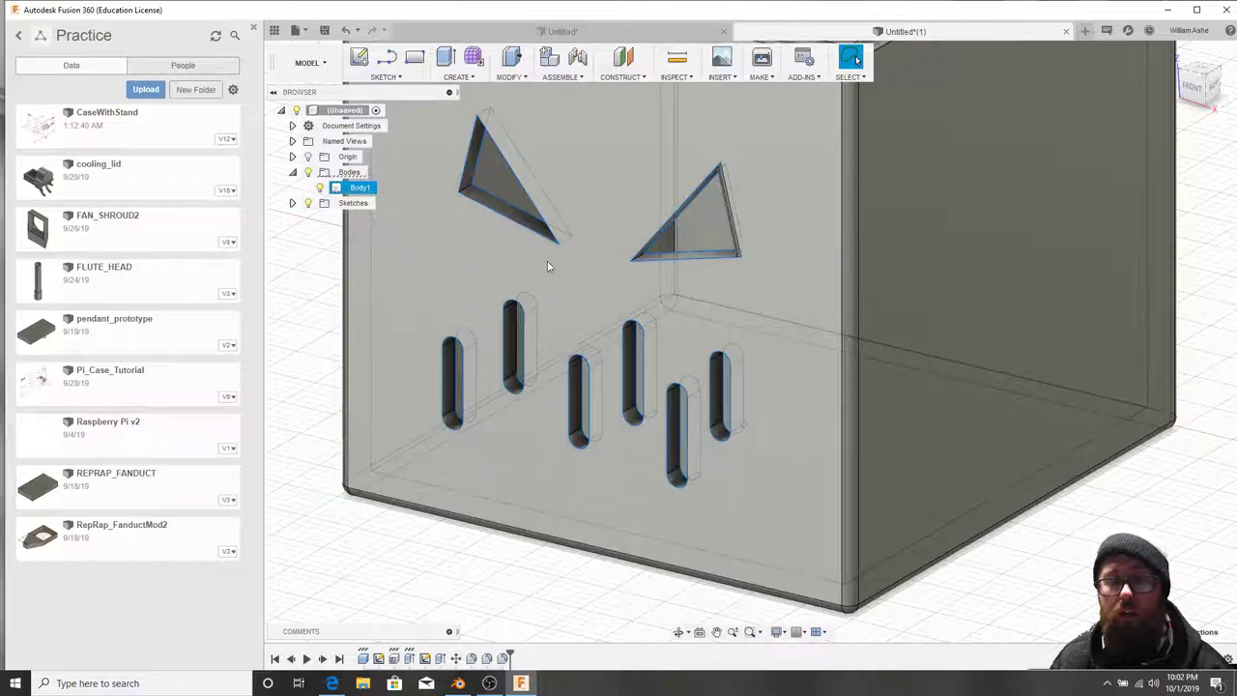
Fillet the selected front edges of the eye and mouth cut-outs with a 0.5 mm constant radius and the Rolling Ball corner type.
right_click(489, 269)
left_click(493, 227)
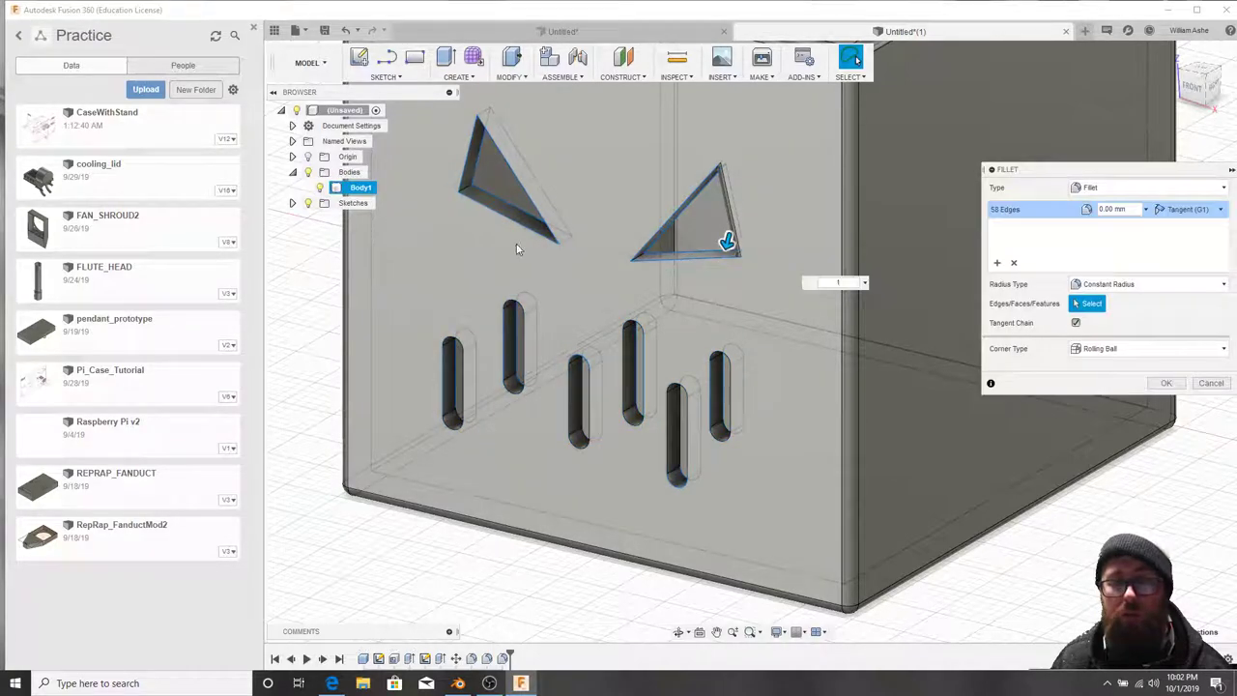
left_click_drag(730, 239, 727, 242)
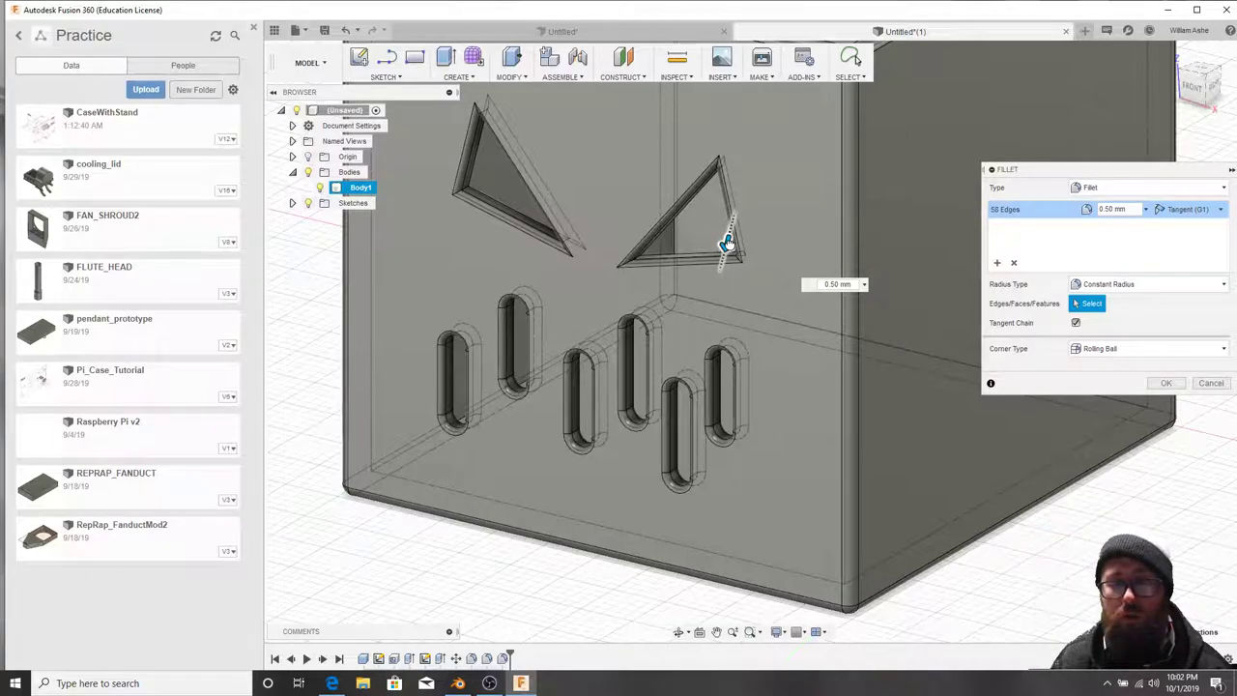
left_click_drag(730, 243, 732, 244)
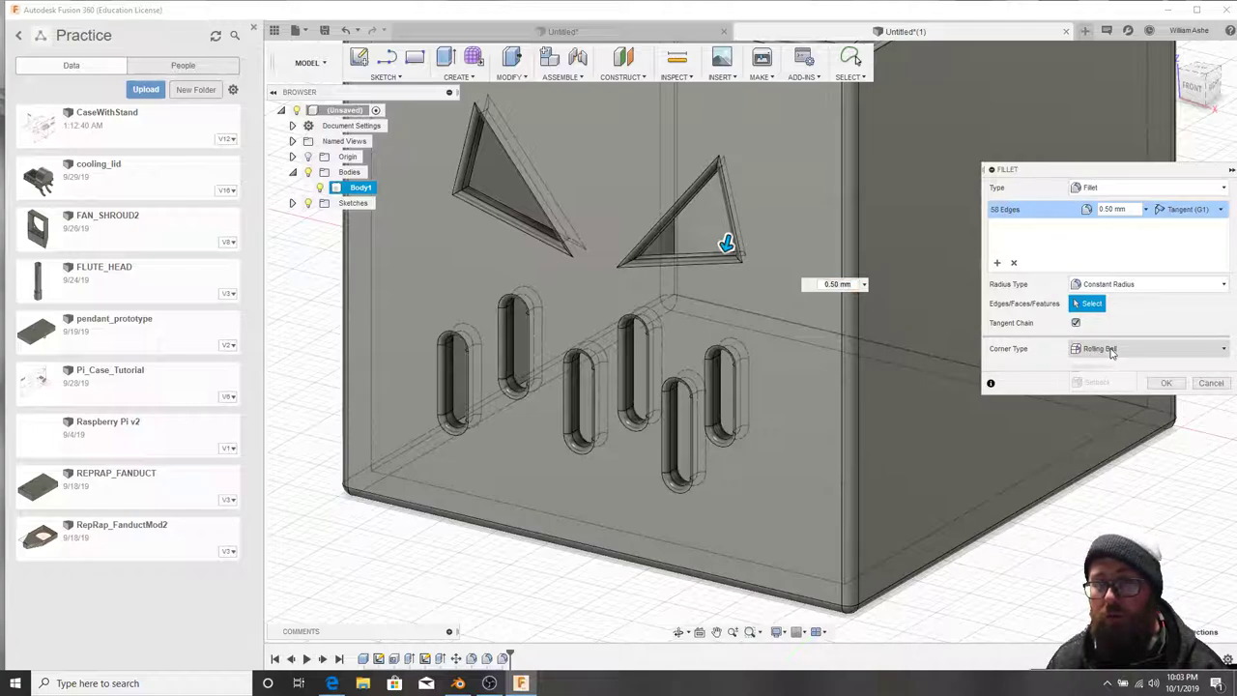
left_click(1095, 350)
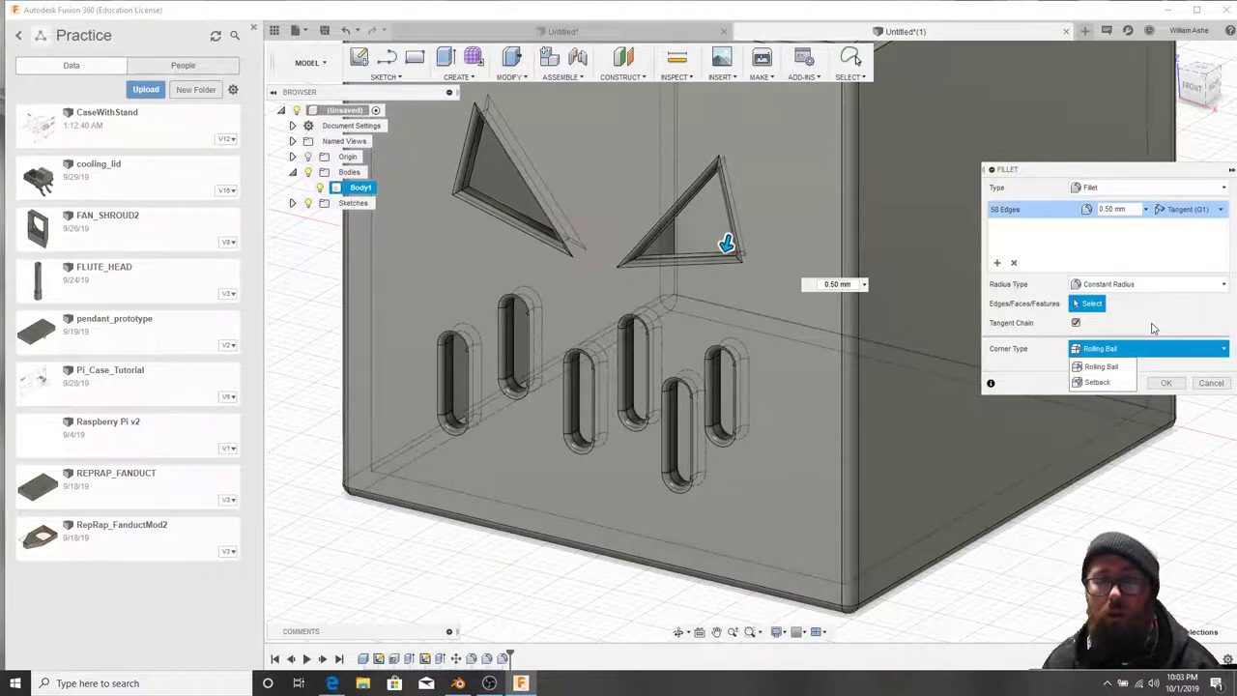
left_click(1109, 354)
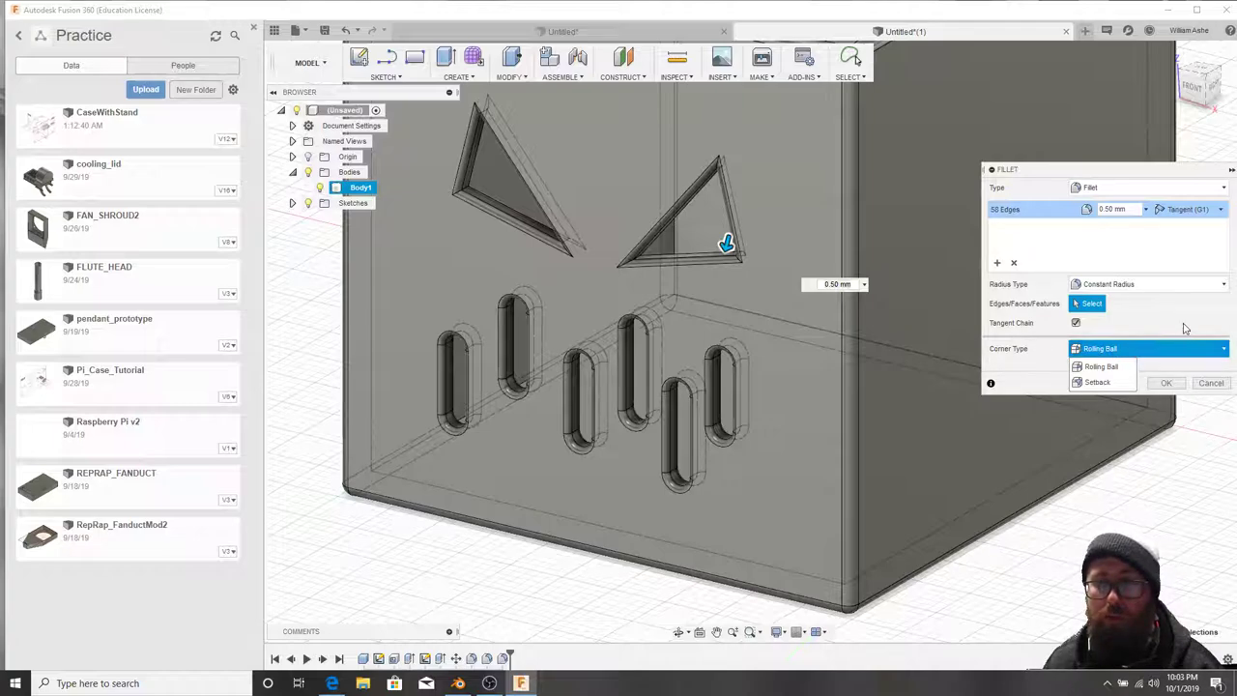
left_click(1174, 386)
Start a new sketch on the cube's flat bottom face.
middle_click_drag(745, 365, 783, 145, "shift")
scroll(809, 361, "down", 3)
scroll(872, 321, "up", 3)
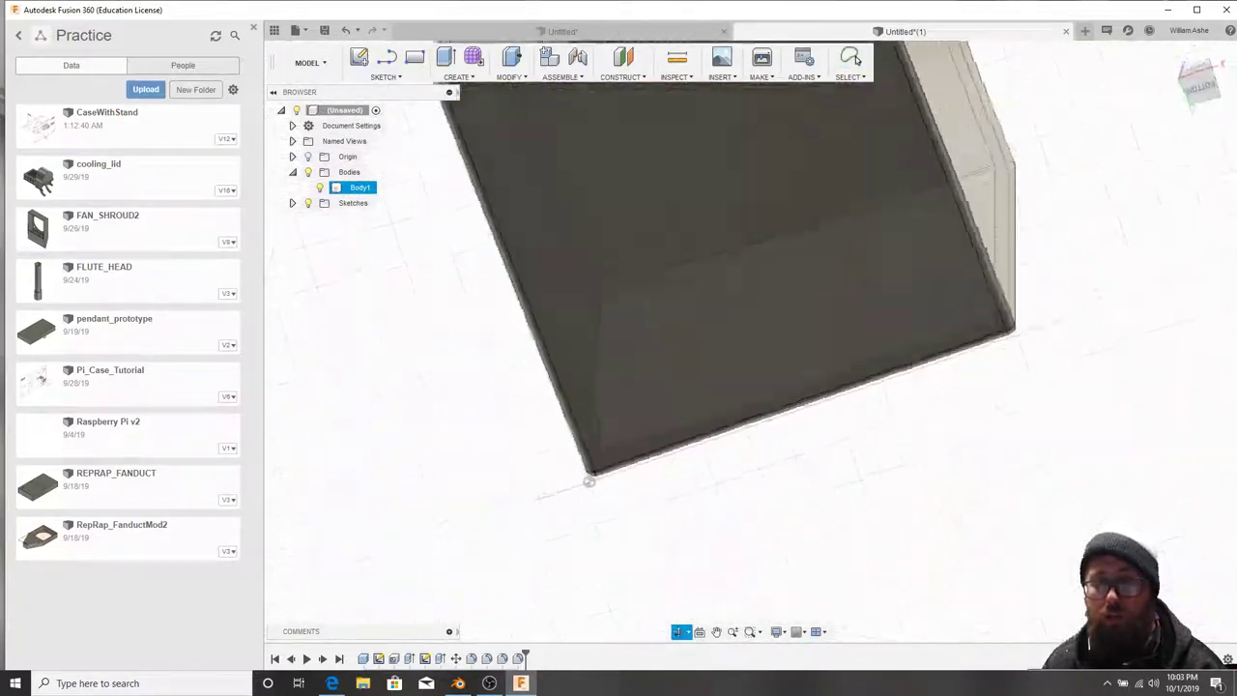
middle_click_drag(590, 480, 877, 233, "shift")
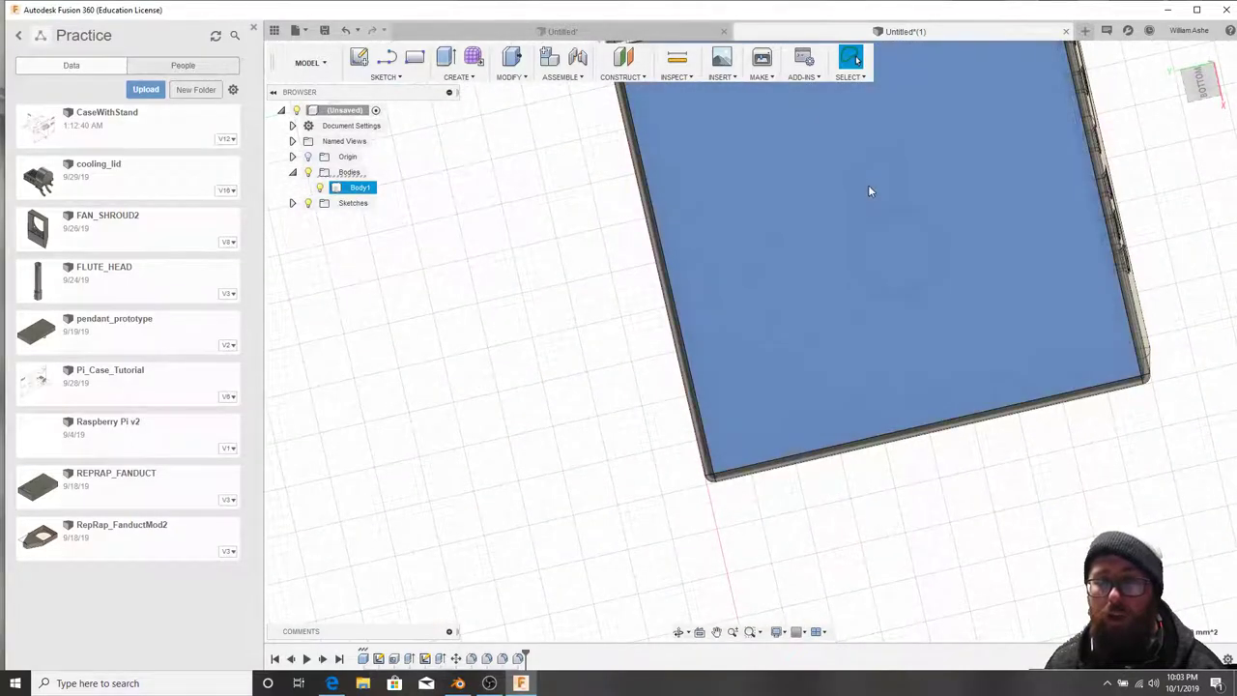
left_click(917, 243)
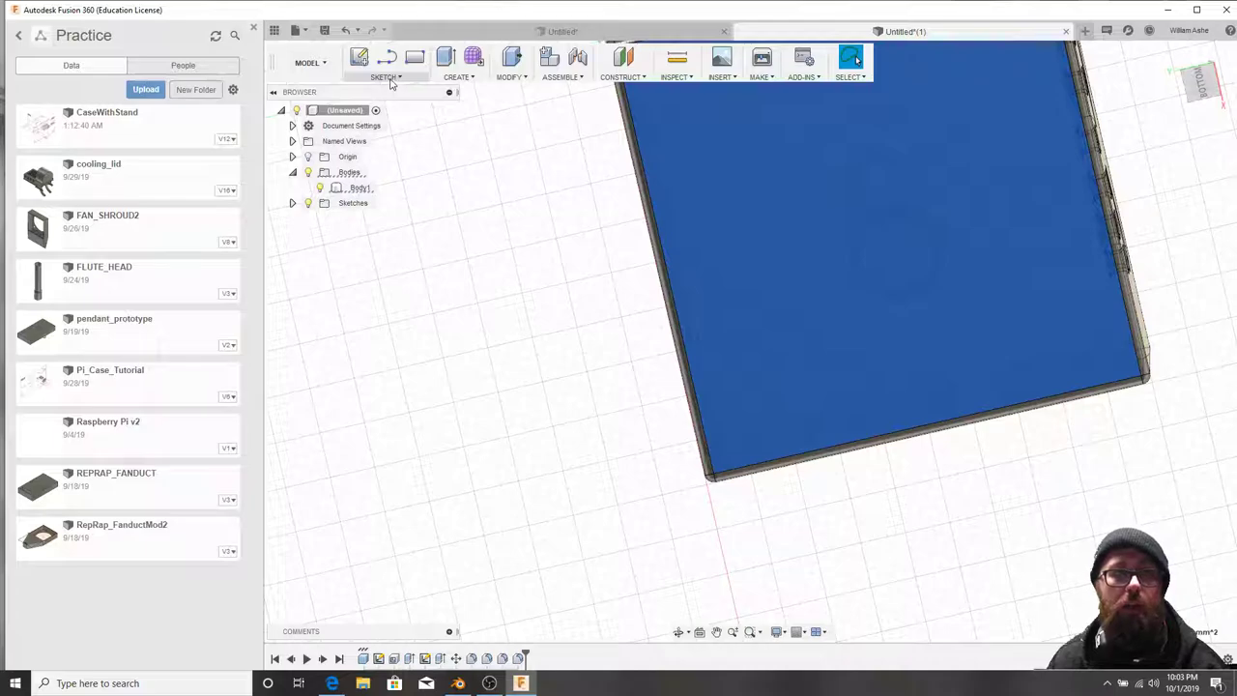
middle_click_drag(808, 246, 779, 371, "shift")
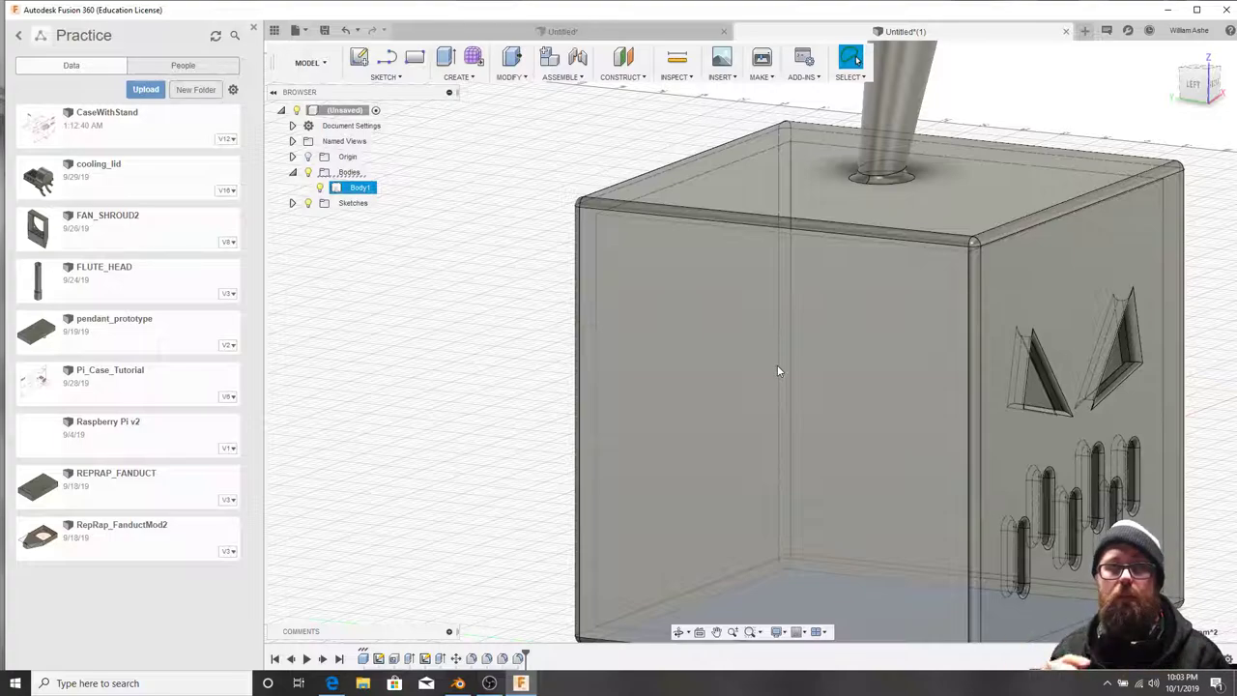
middle_click_drag(933, 374, 754, 402, "shift")
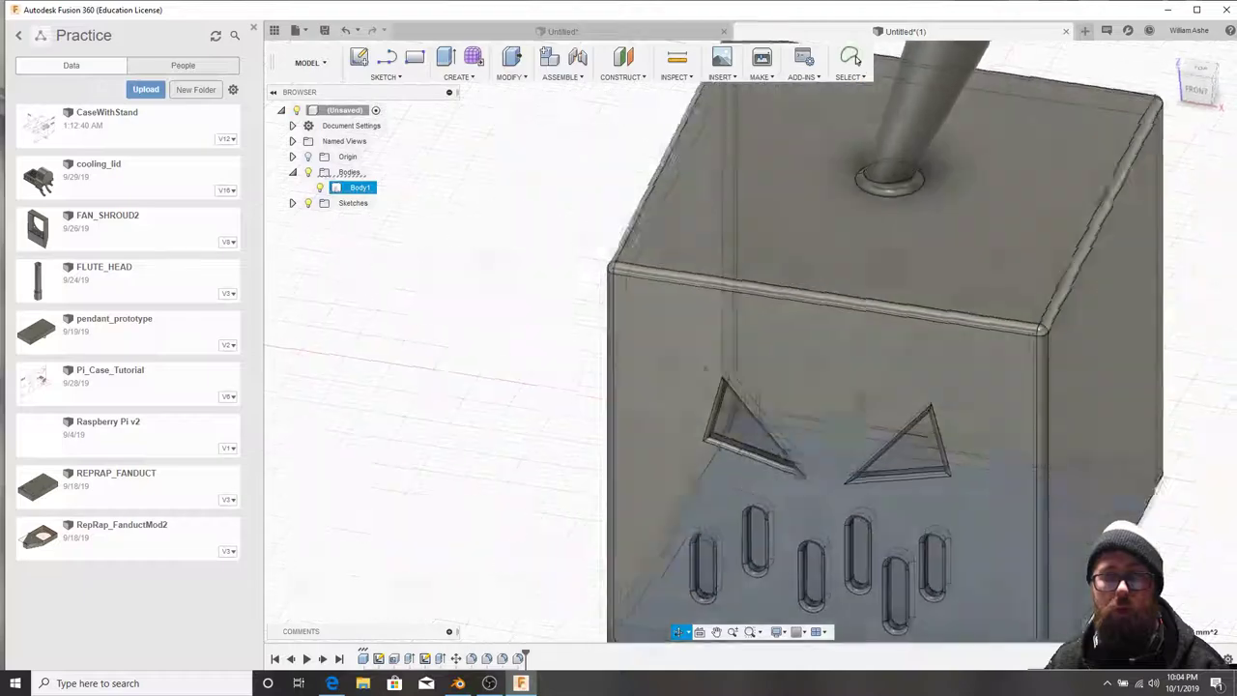
middle_click_drag(706, 369, 967, 392, "shift")
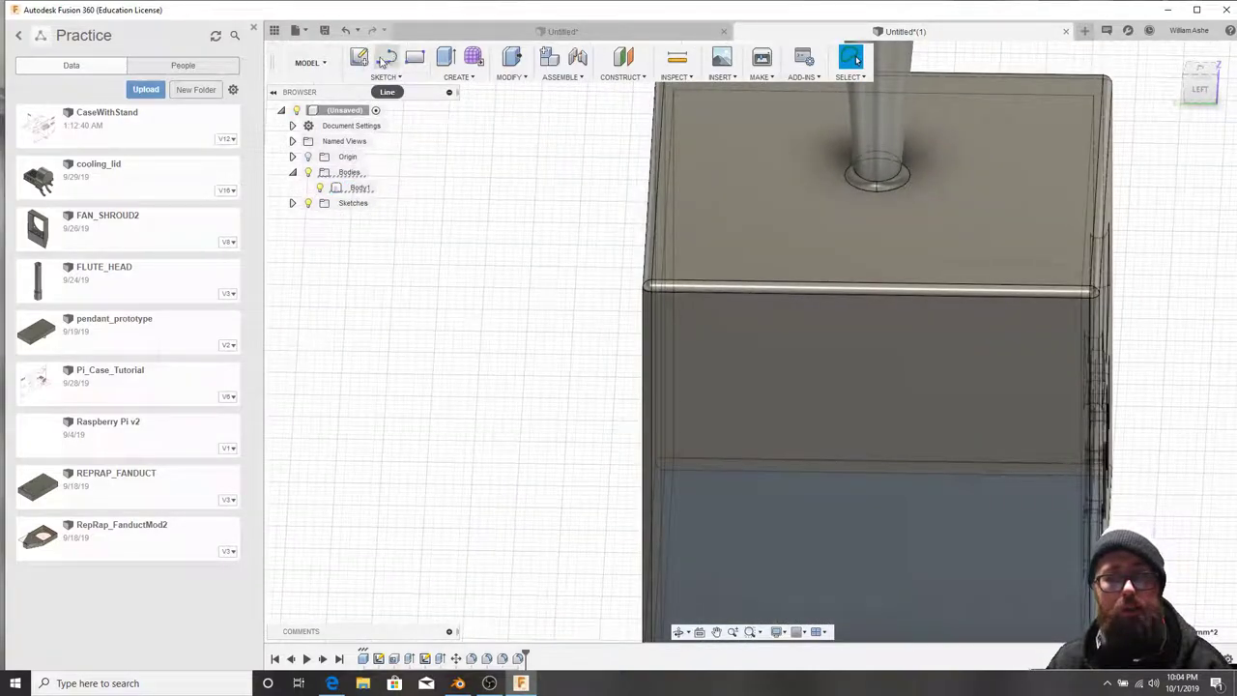
left_click(798, 330)
mouse_move(799, 331)
middle_mouse_down("shift")
mouse_move(876, 297)
mouse_move(908, 258)
mouse_move(818, 345)
mouse_move(825, 380)
middle_mouse_up("shift")
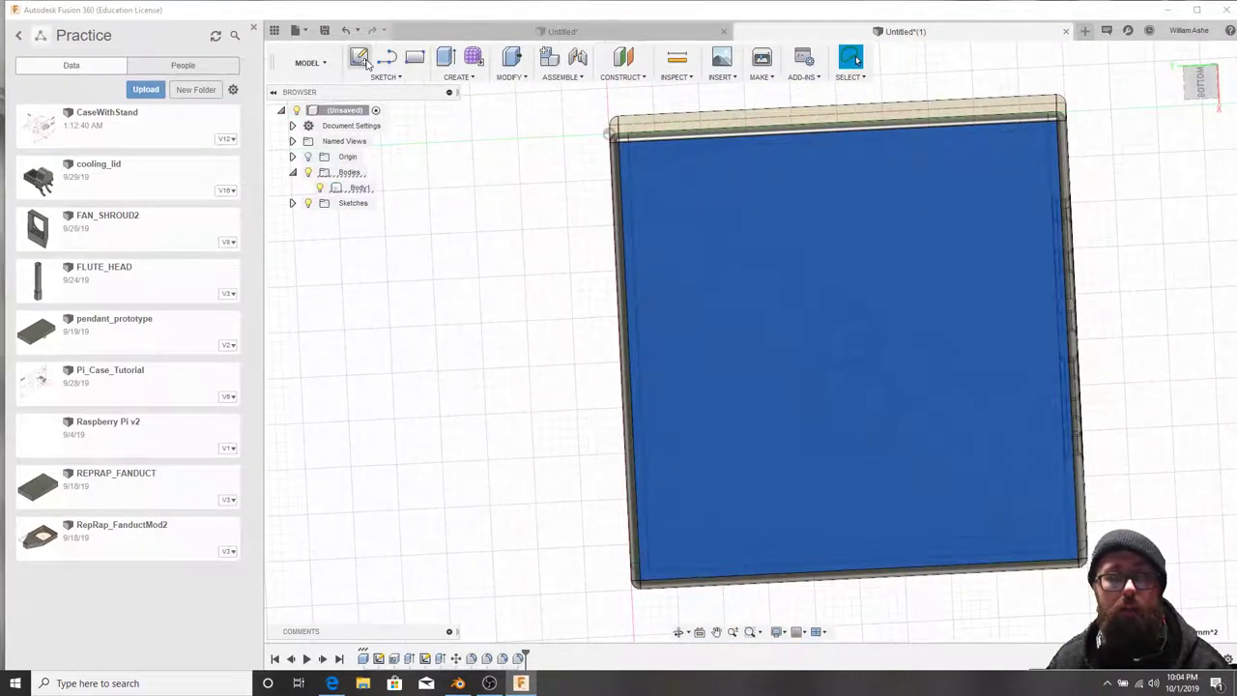
left_click(359, 58)
Draw a 10 mm diameter circle at the middle of the bottom face and finish the sketch.
left_click(384, 77)
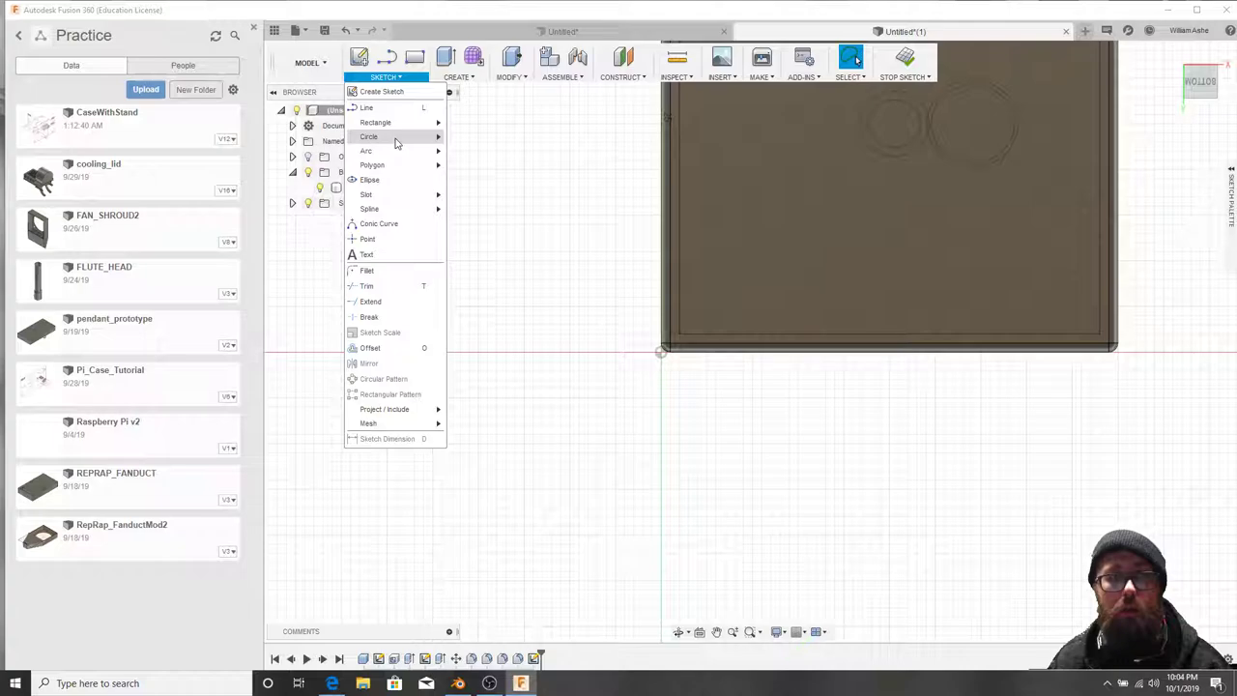
mouse_move(395, 143)
left_click(502, 139)
scroll(904, 152, "down", 2)
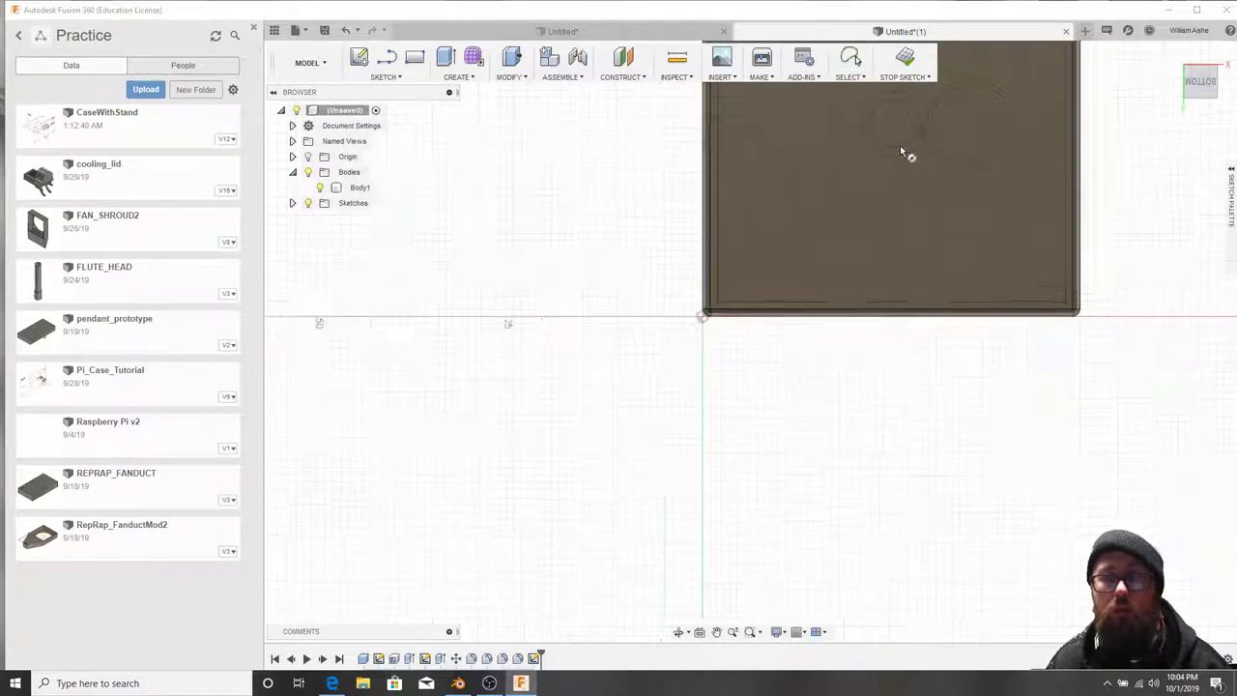
scroll(904, 152, "up", 5)
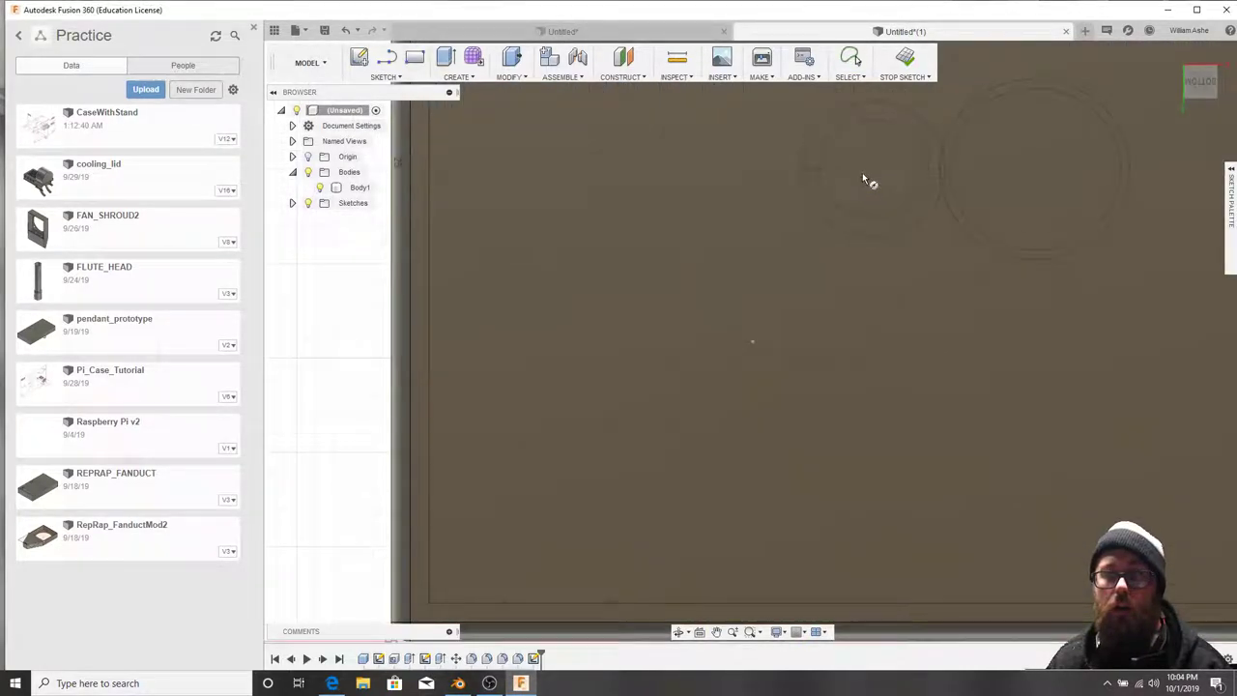
left_click(864, 172)
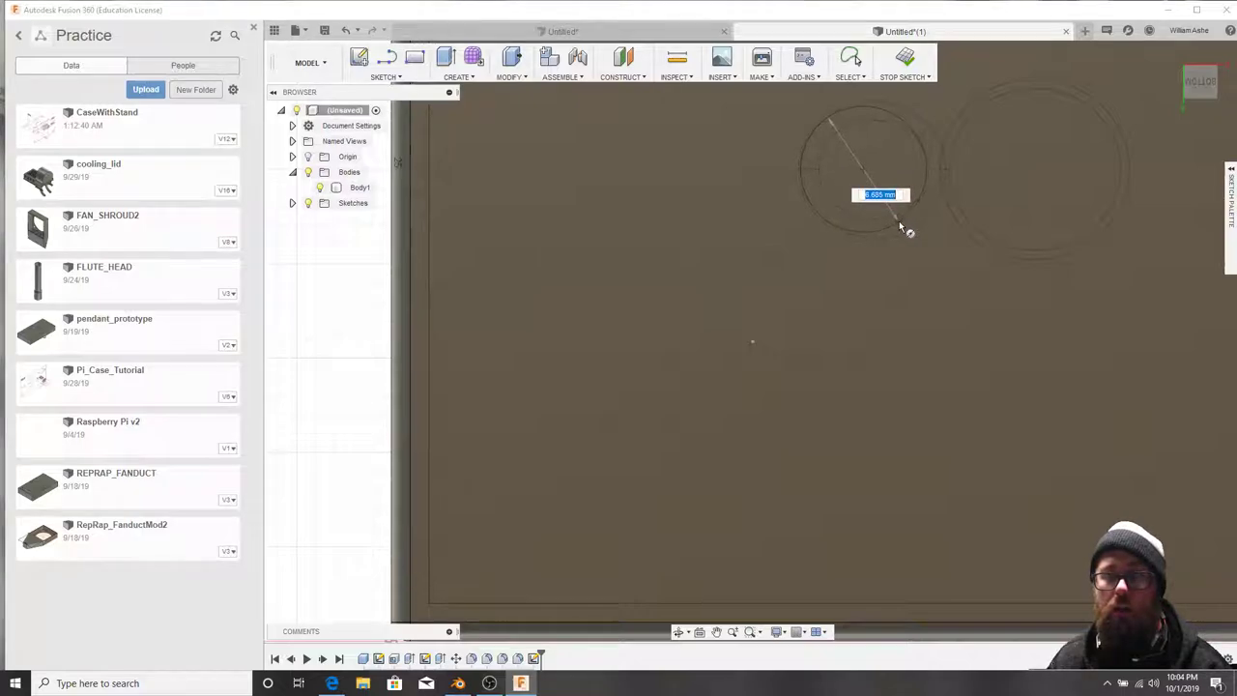
type("10")
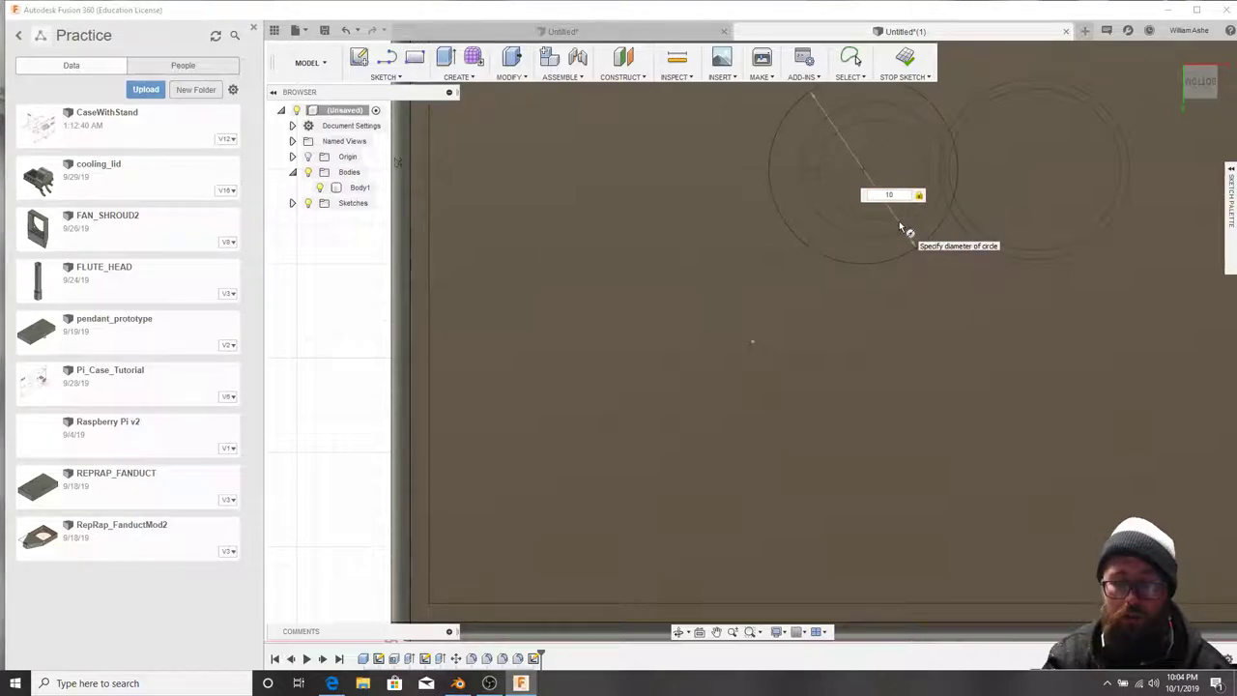
key("Return")
key("Escape")
scroll(851, 238, "down", 2)
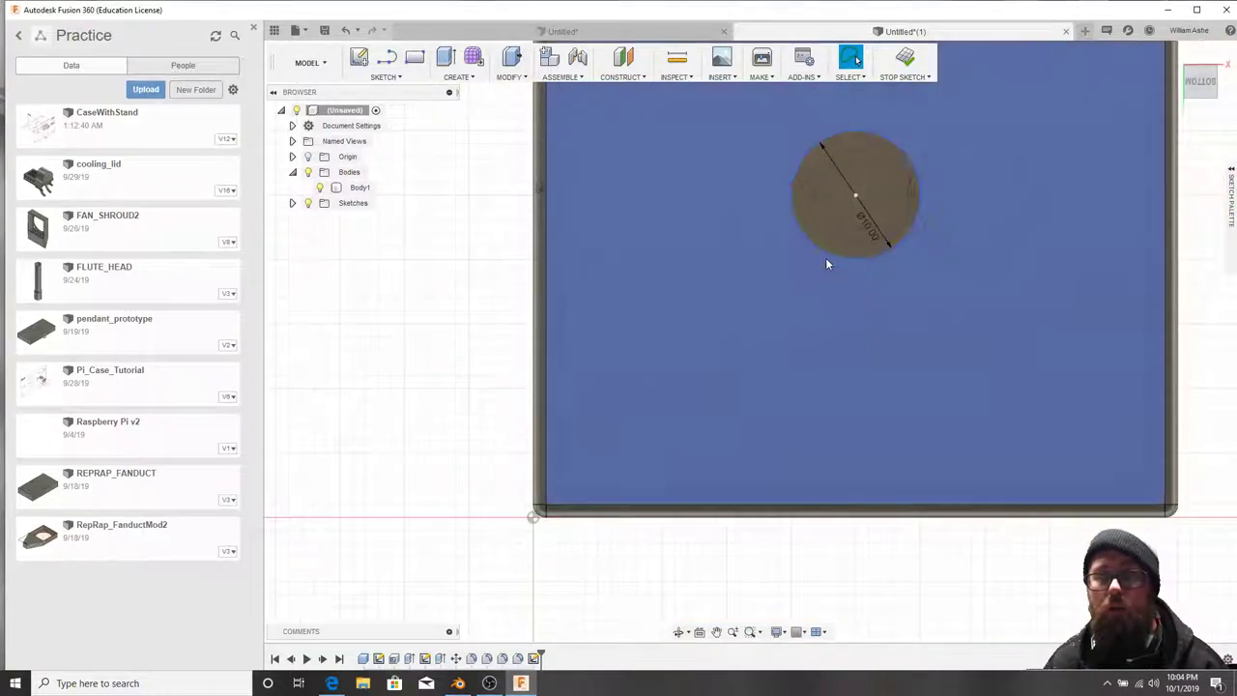
scroll(827, 263, "down", 2)
left_click(906, 64)
Extrude the bottom circle -4 mm as a cut through the cube's floor.
middle_click_drag(925, 240, 954, 267, "shift")
middle_click_drag(938, 541, 914, 313)
left_click(868, 345)
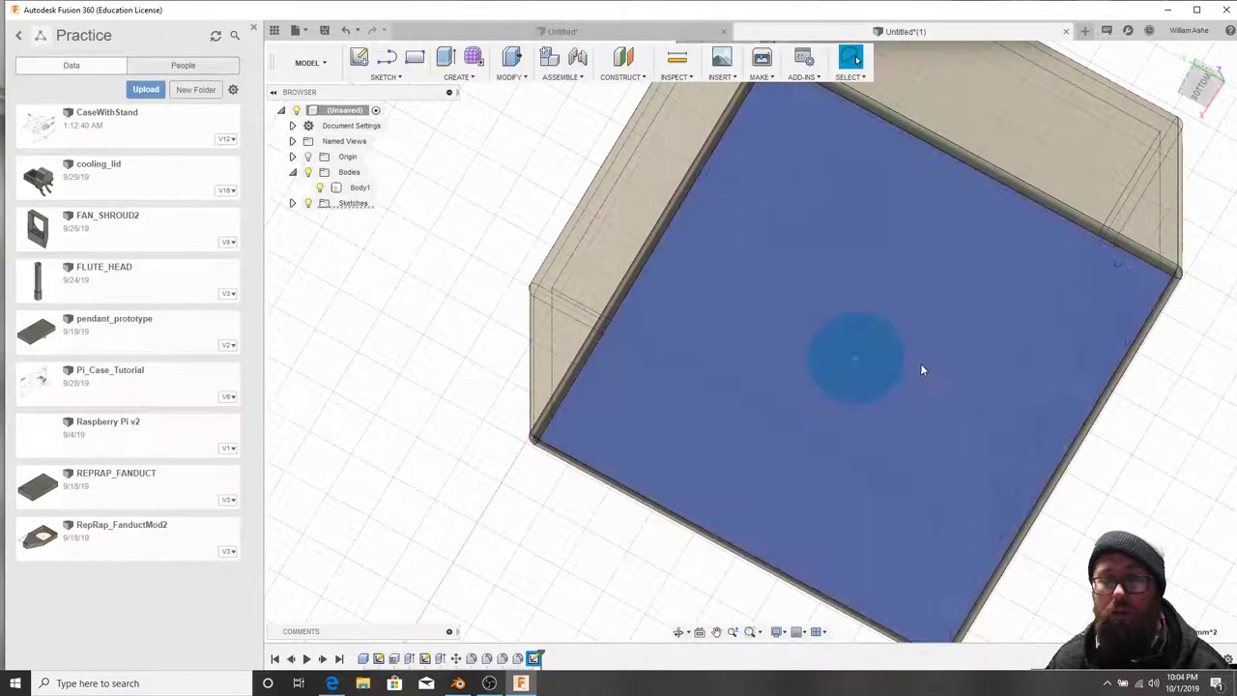
middle_click_drag(921, 365, 889, 365, "shift")
key("e")
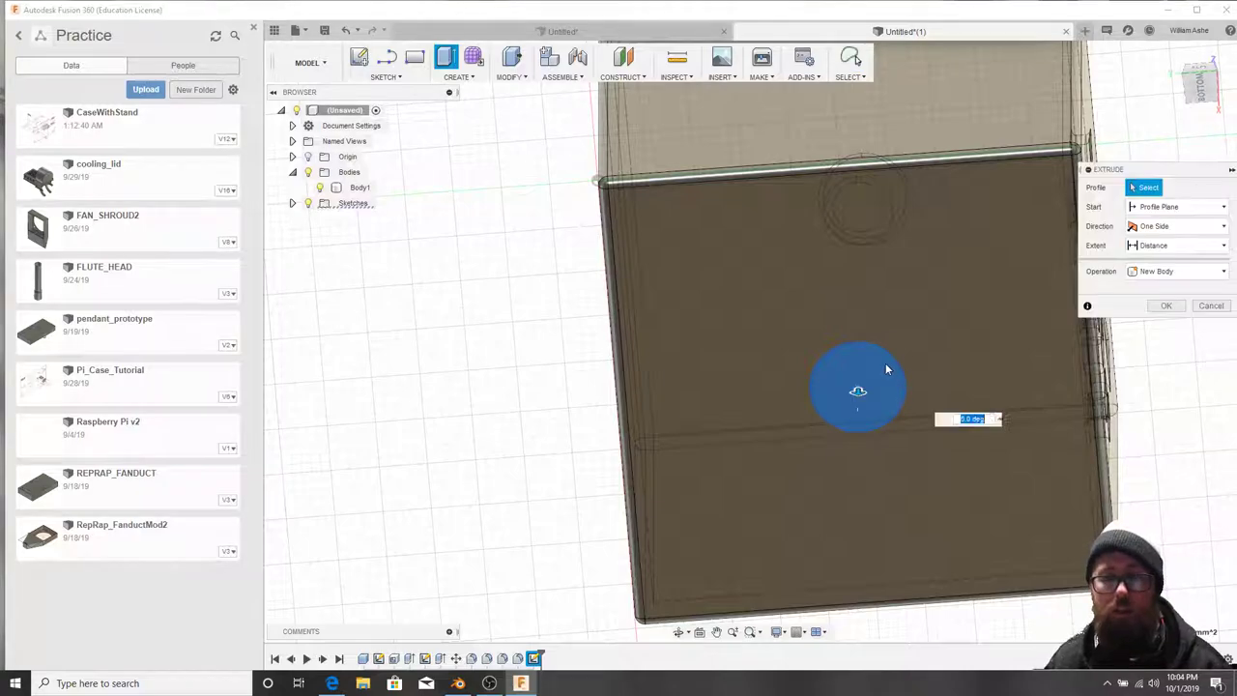
left_click_drag(859, 389, 857, 376)
middle_click_drag(856, 377, 854, 305, "shift")
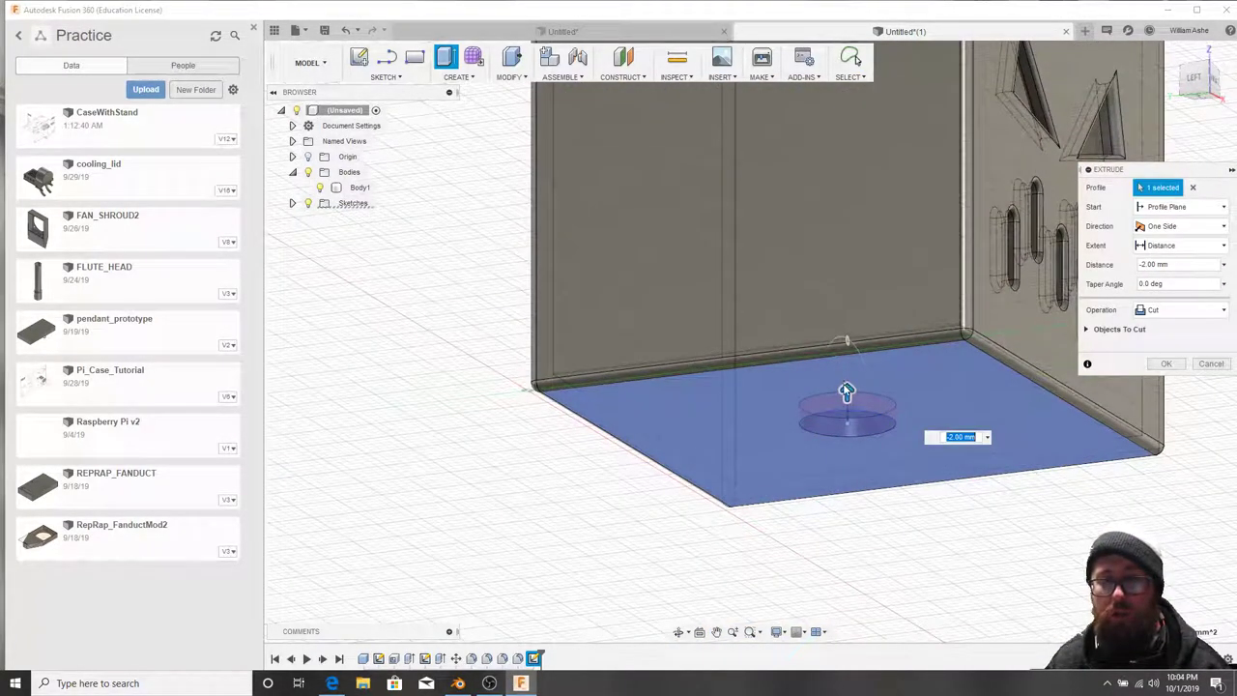
left_click_drag(848, 393, 848, 374)
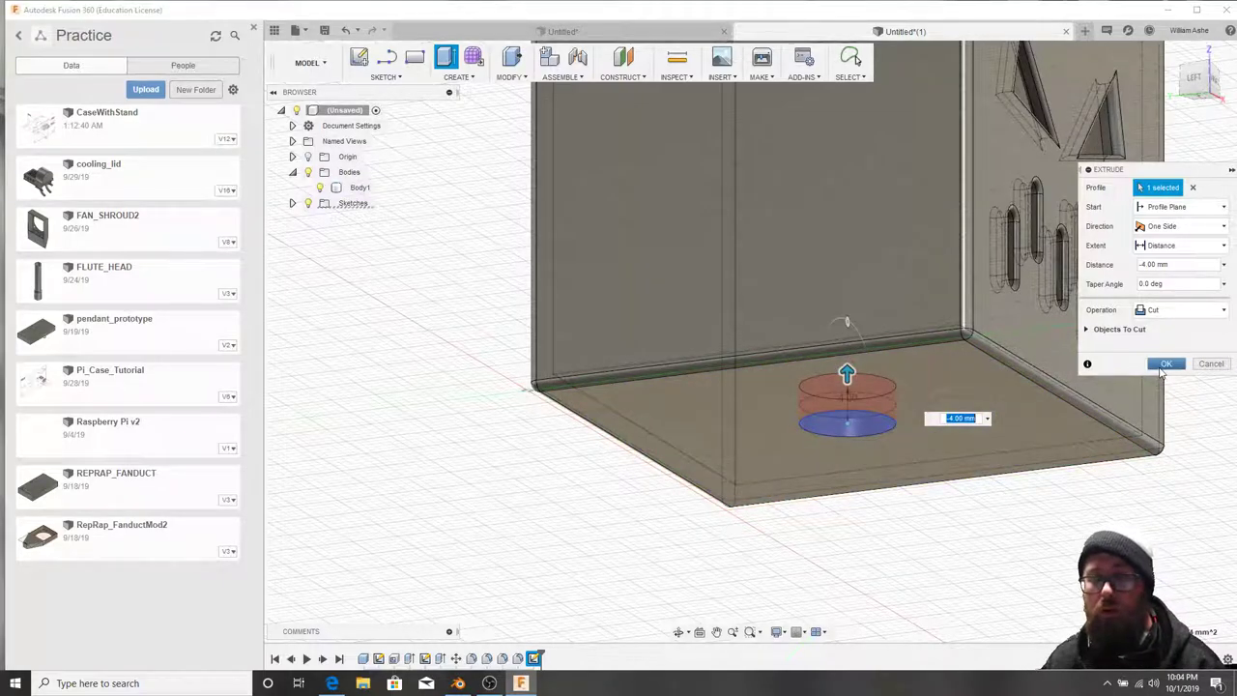
left_click(1164, 364)
Fillet the inner and outer rim edges of the bottom hole with a 1 mm radius.
middle_click_drag(1150, 381, 890, 440, "shift")
middle_click_drag(909, 484, 958, 422, "shift")
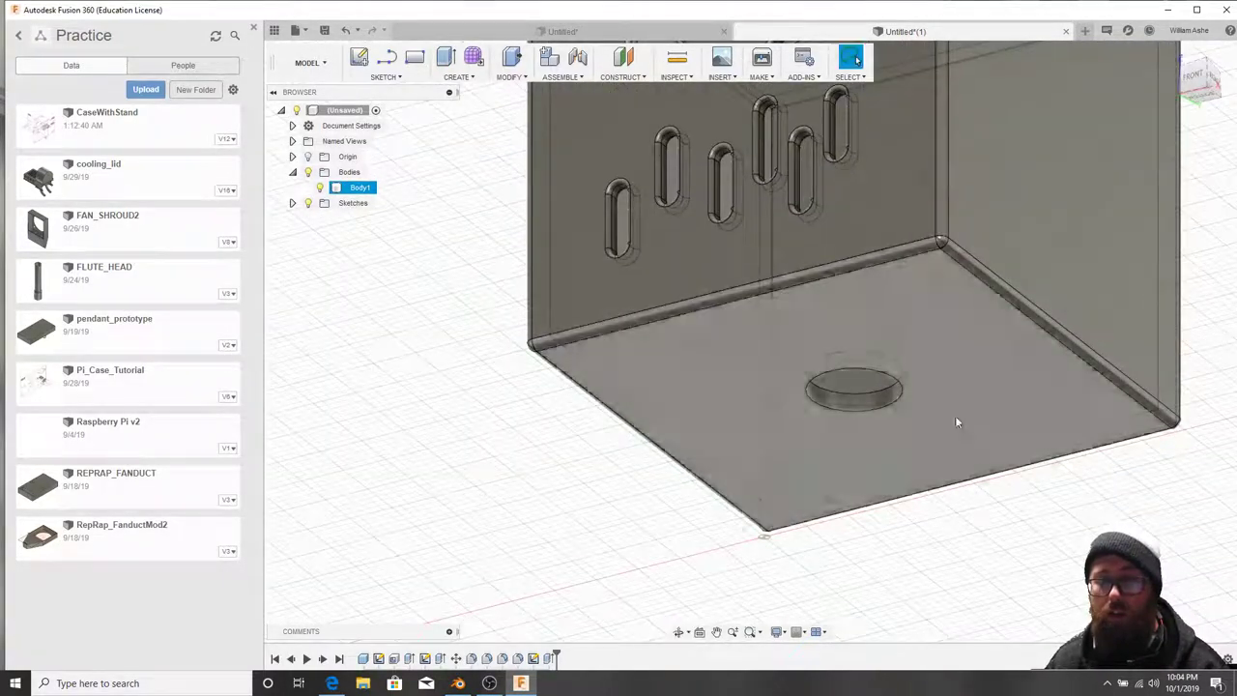
left_click(854, 410)
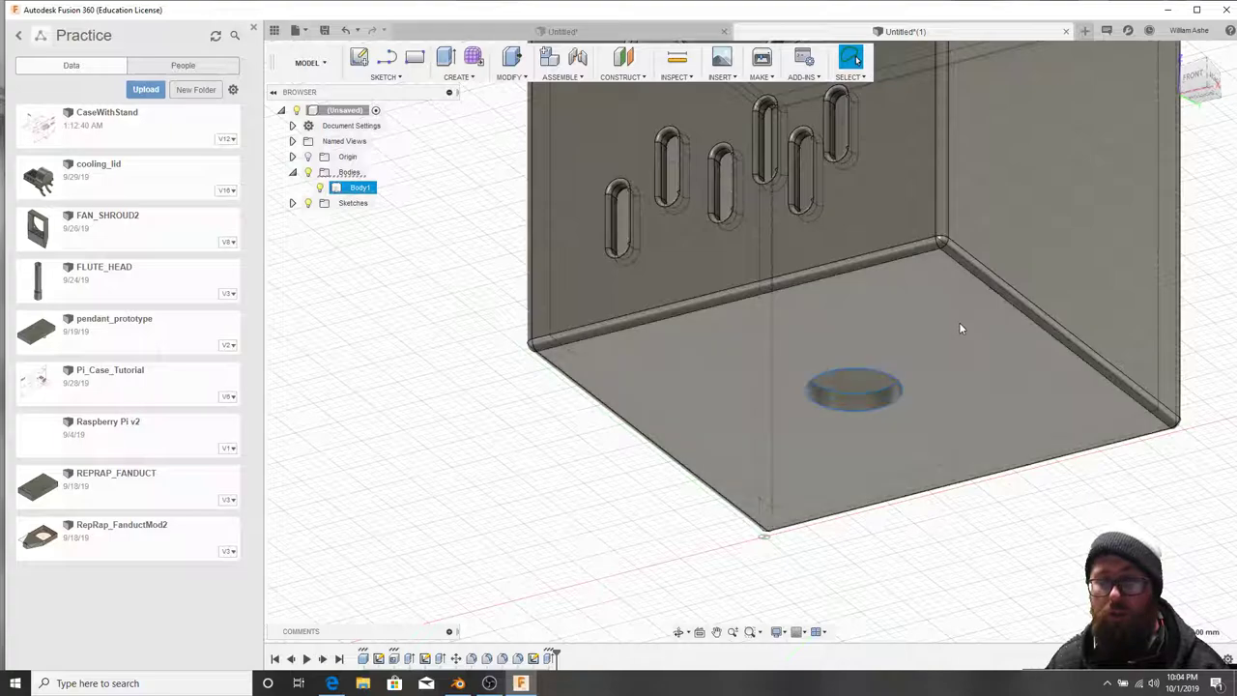
right_click(959, 325)
left_click(945, 398)
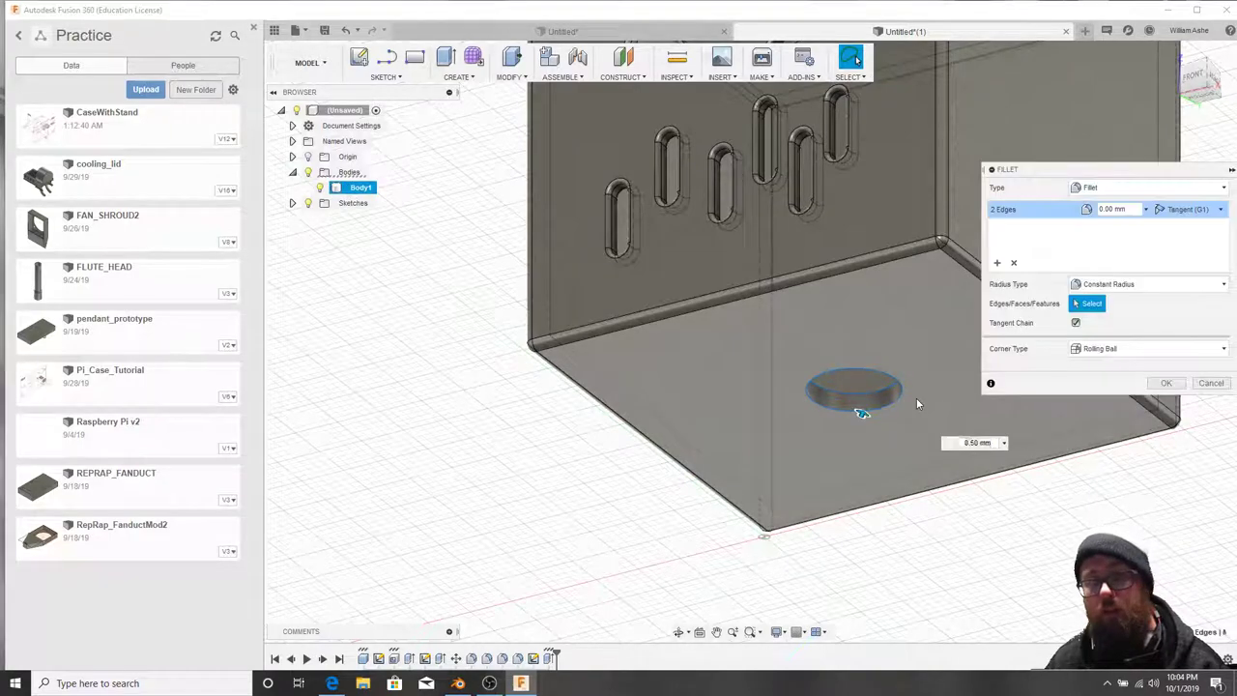
left_click_drag(865, 409, 864, 412)
type(".5")
key("Return")
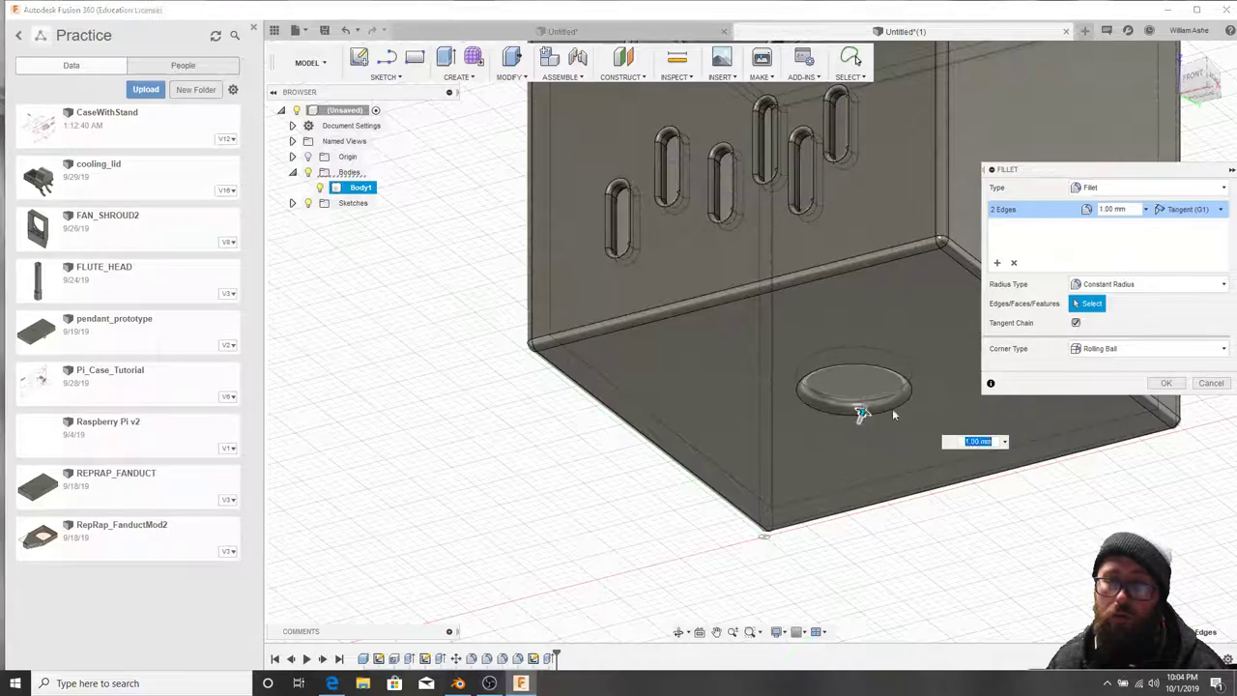
left_click(1176, 388)
Examine the finished model from the front and sides, checking the face cut-outs, the stem and the rounded edges.
middle_click_drag(887, 388, 925, 436, "shift")
middle_click_drag(934, 387, 970, 329, "shift")
scroll(970, 329, "down", 4)
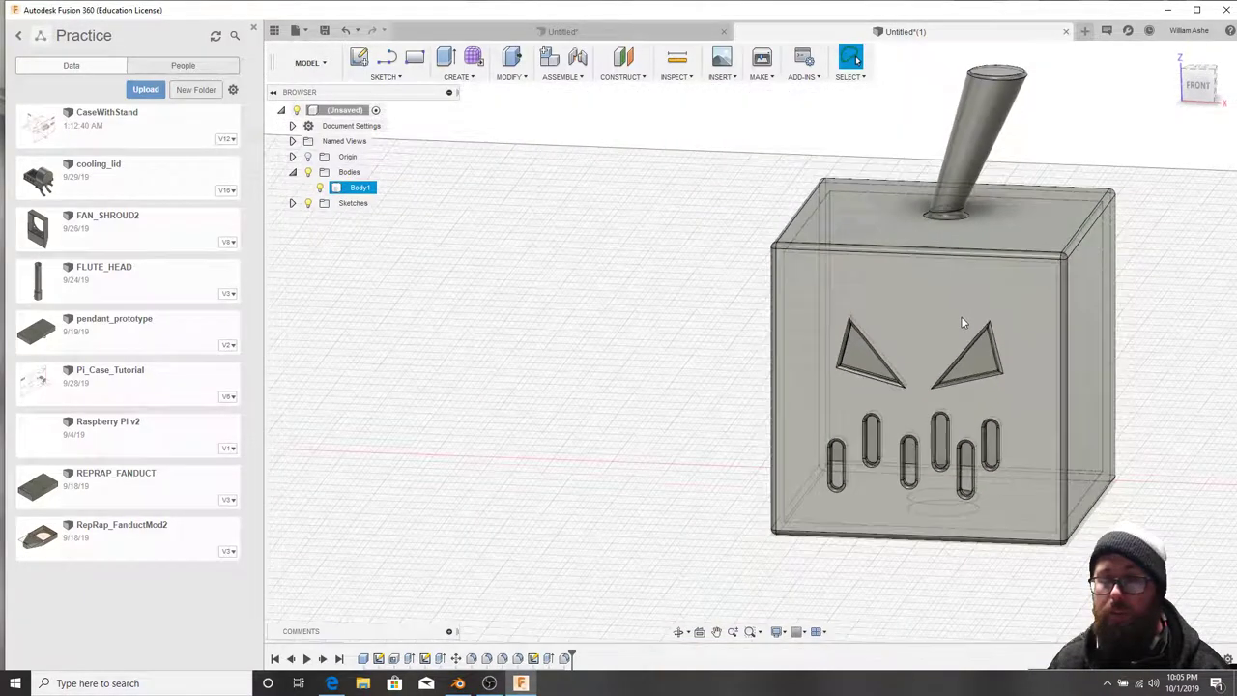
scroll(968, 320, "up", 3)
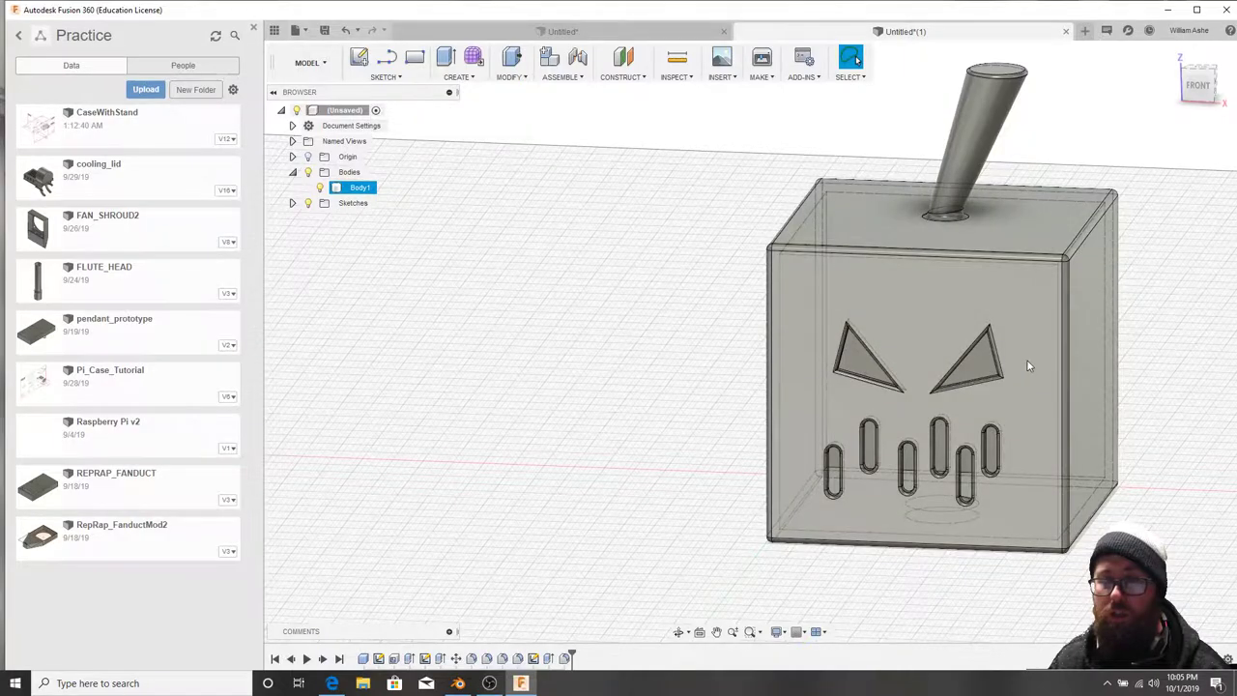
middle_click_drag(1031, 365, 951, 361, "shift")
middle_click_drag(860, 359, 1016, 362, "shift")
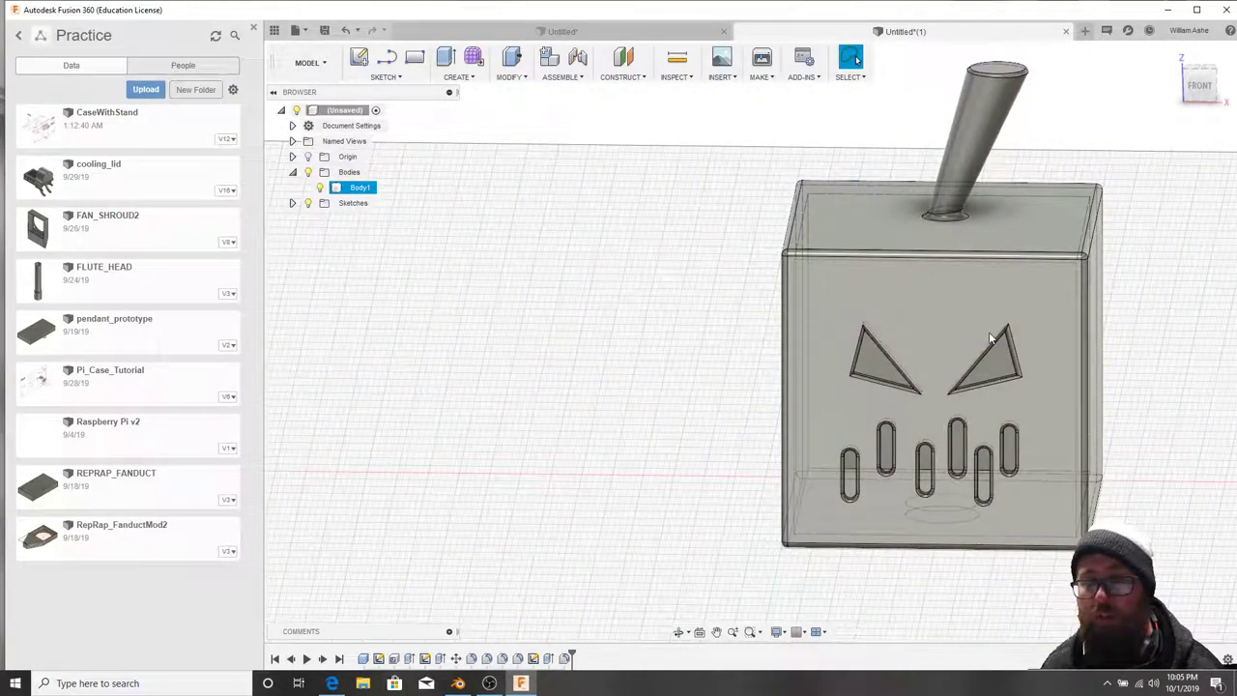
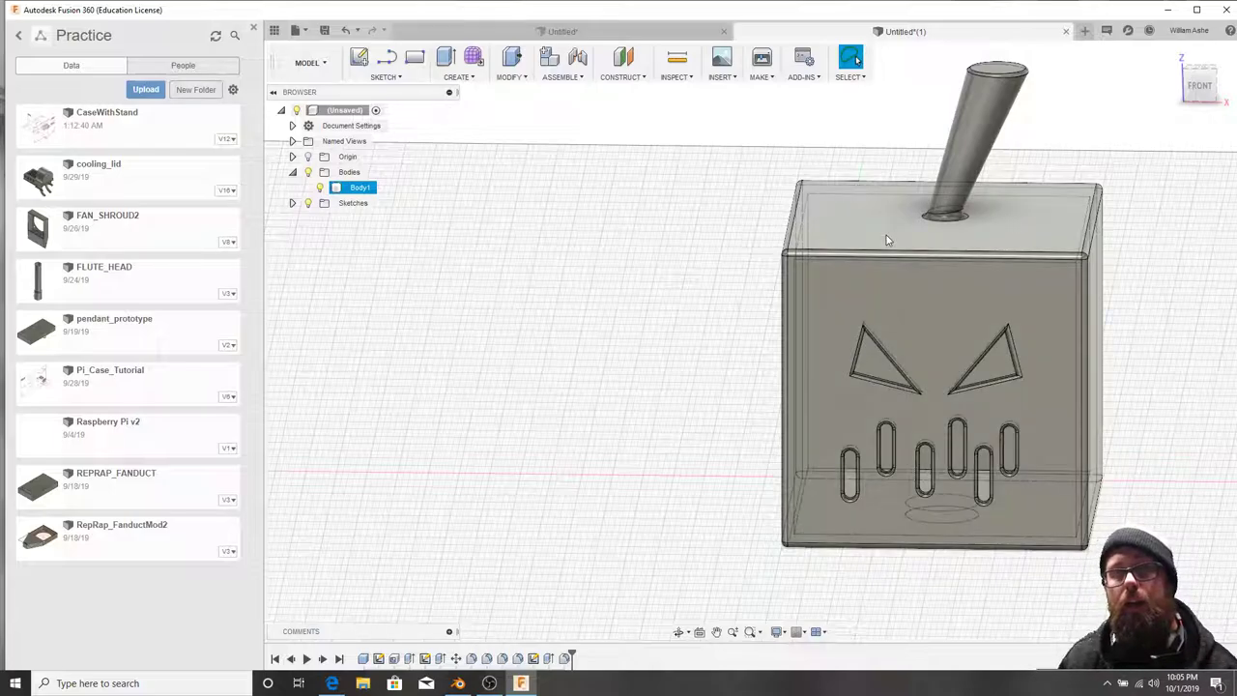
middle_click_drag(1050, 308, 950, 287, "shift")
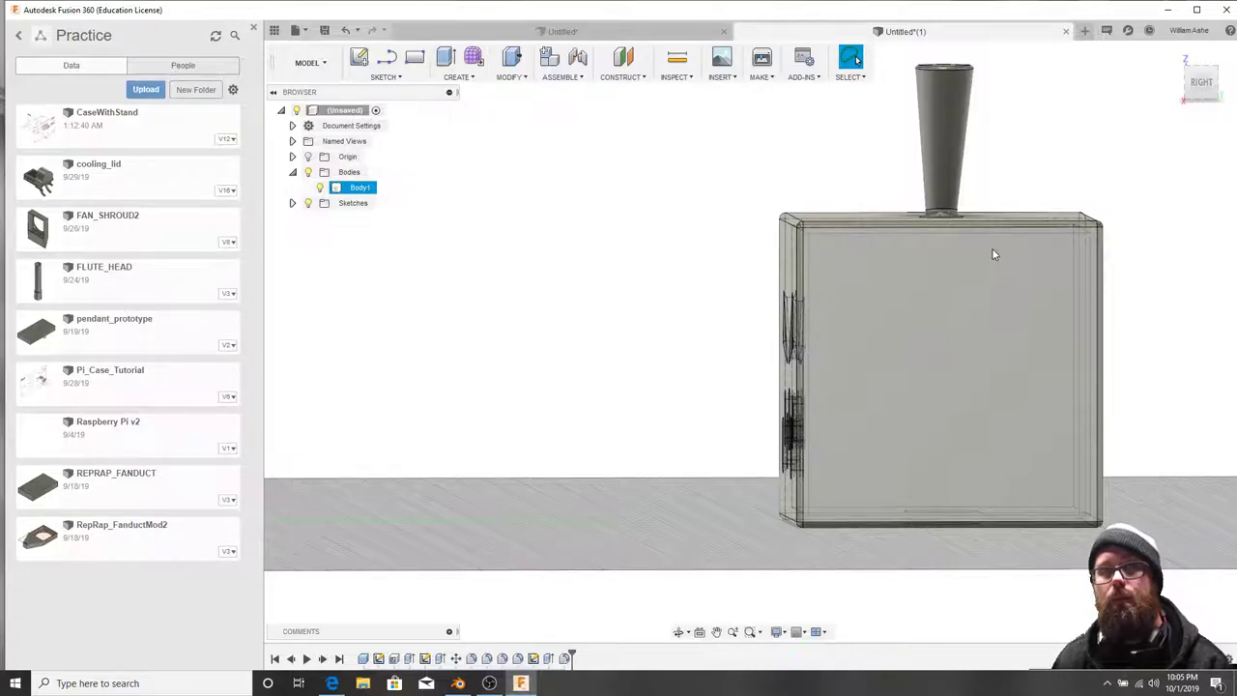
middle_click_drag(935, 235, 924, 309, "shift")
key("Escape")
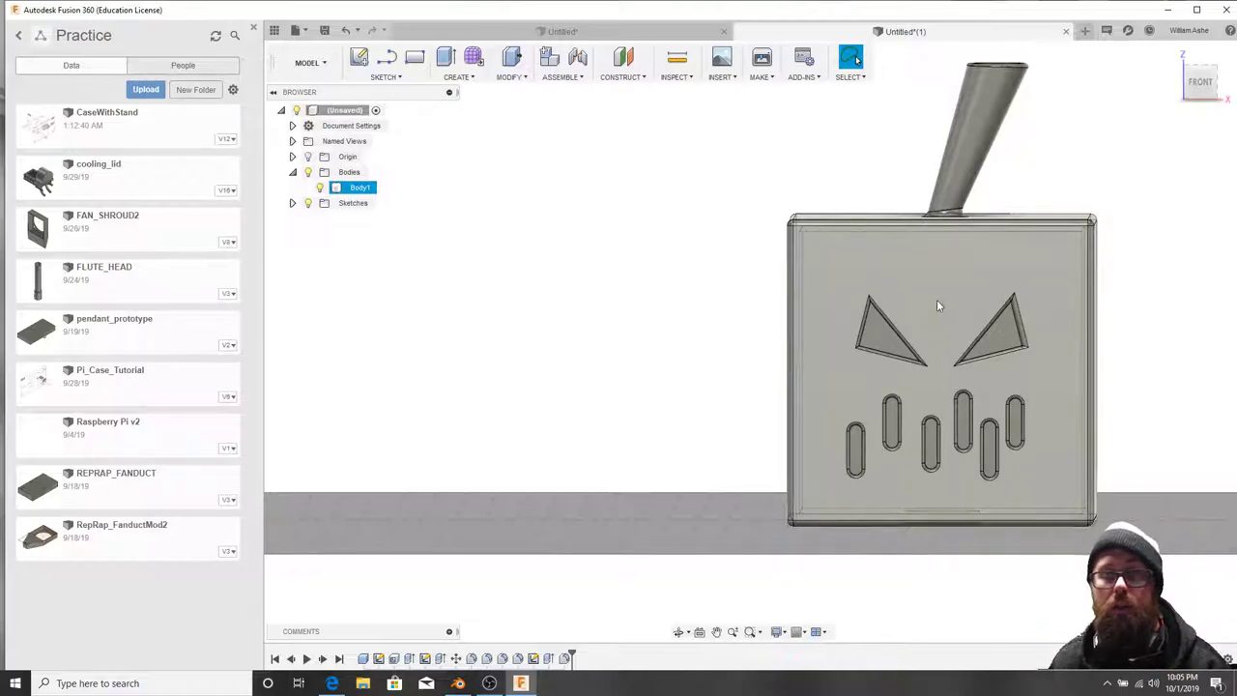
mouse_move(919, 339)
middle_mouse_down("shift")
mouse_move(1045, 346)
mouse_move(928, 357)
mouse_move(912, 330)
middle_mouse_up("shift")
left_click_drag(912, 330, 919, 332)
key("Escape")
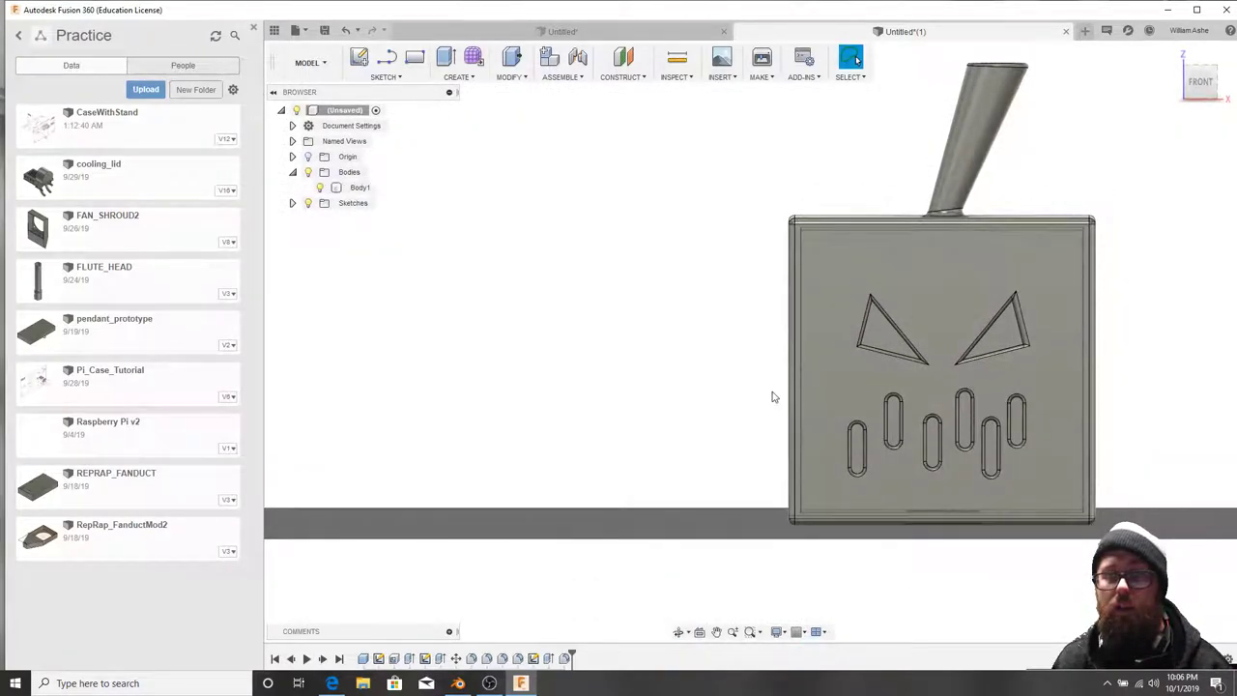
key("Escape")
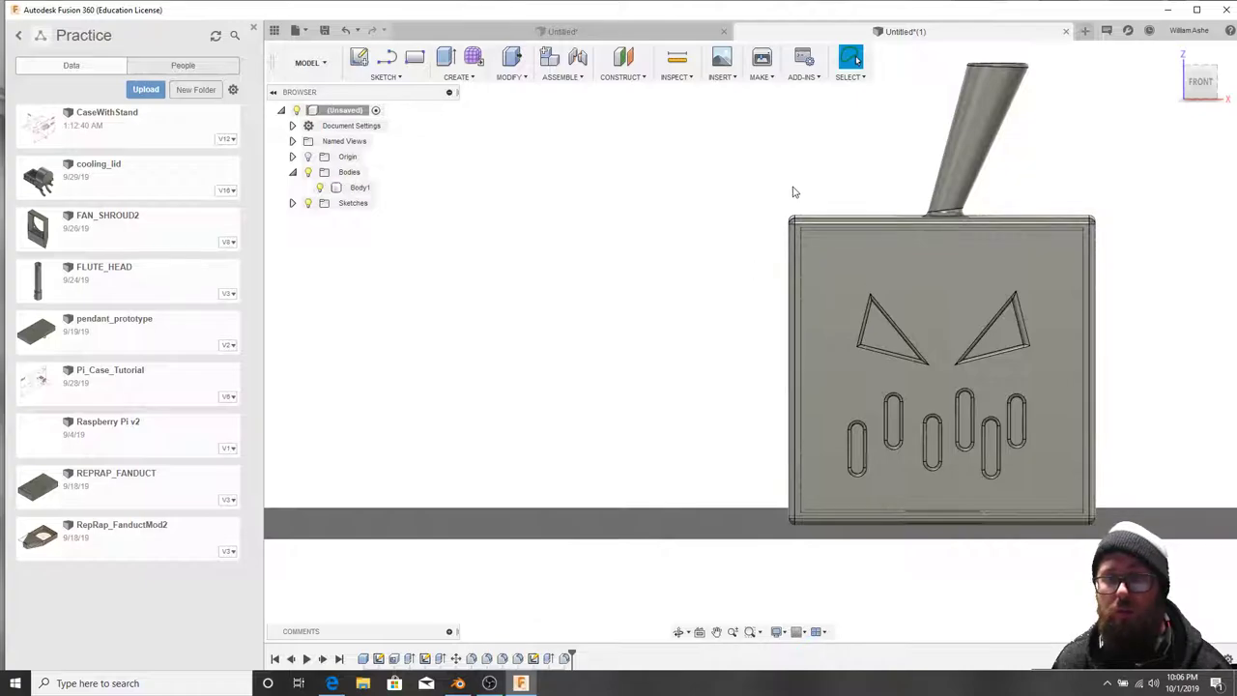
middle_click_drag(996, 298, 1126, 386, "shift")
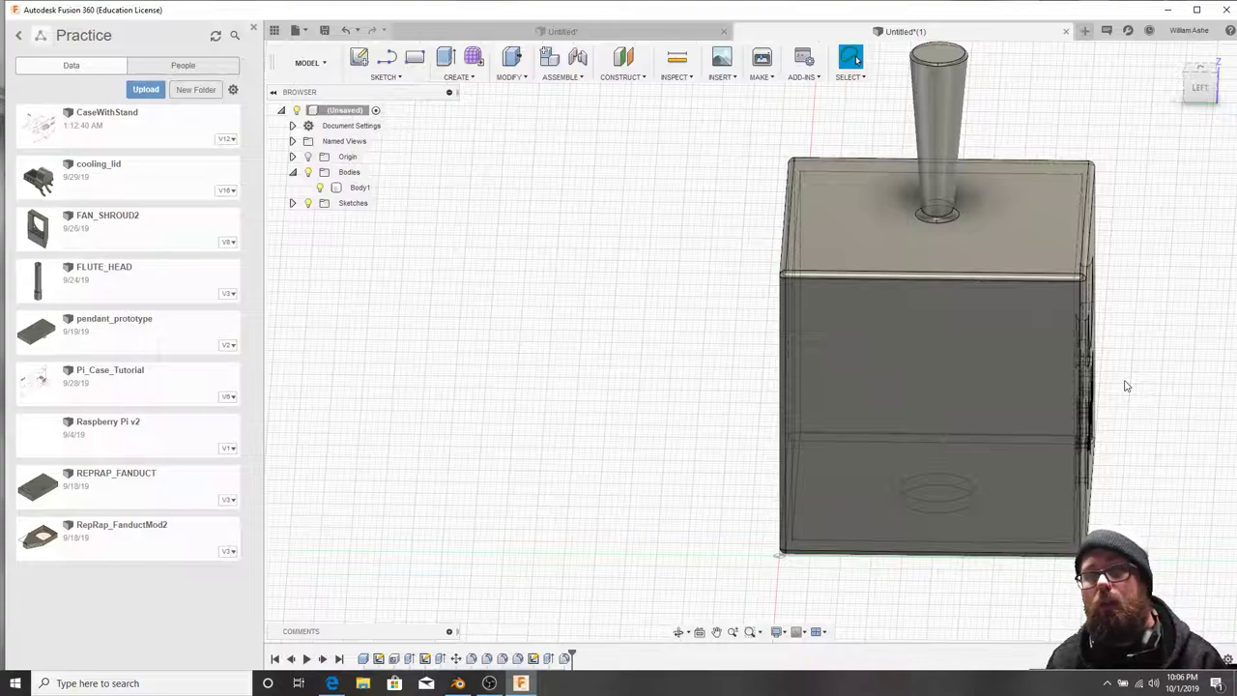
Examine the cube's top face, stem and carved front from above and at an angle.
middle_click_drag(1111, 379, 988, 361, "shift")
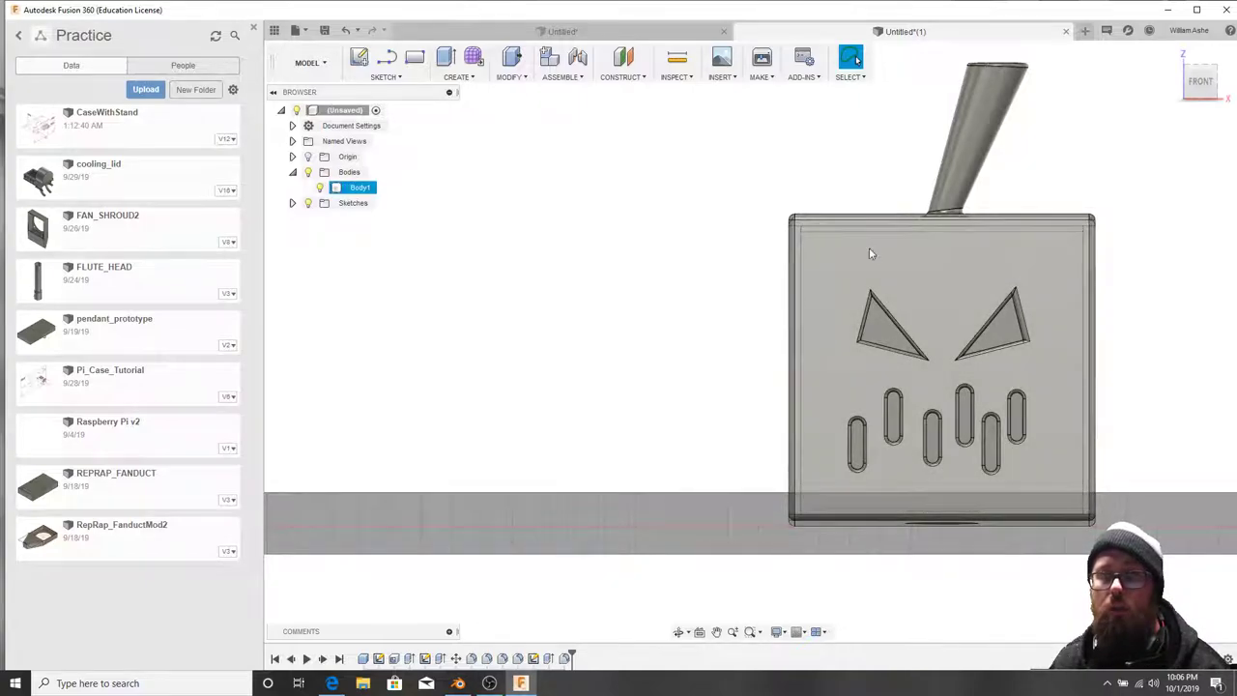
middle_click_drag(892, 240, 798, 123, "shift")
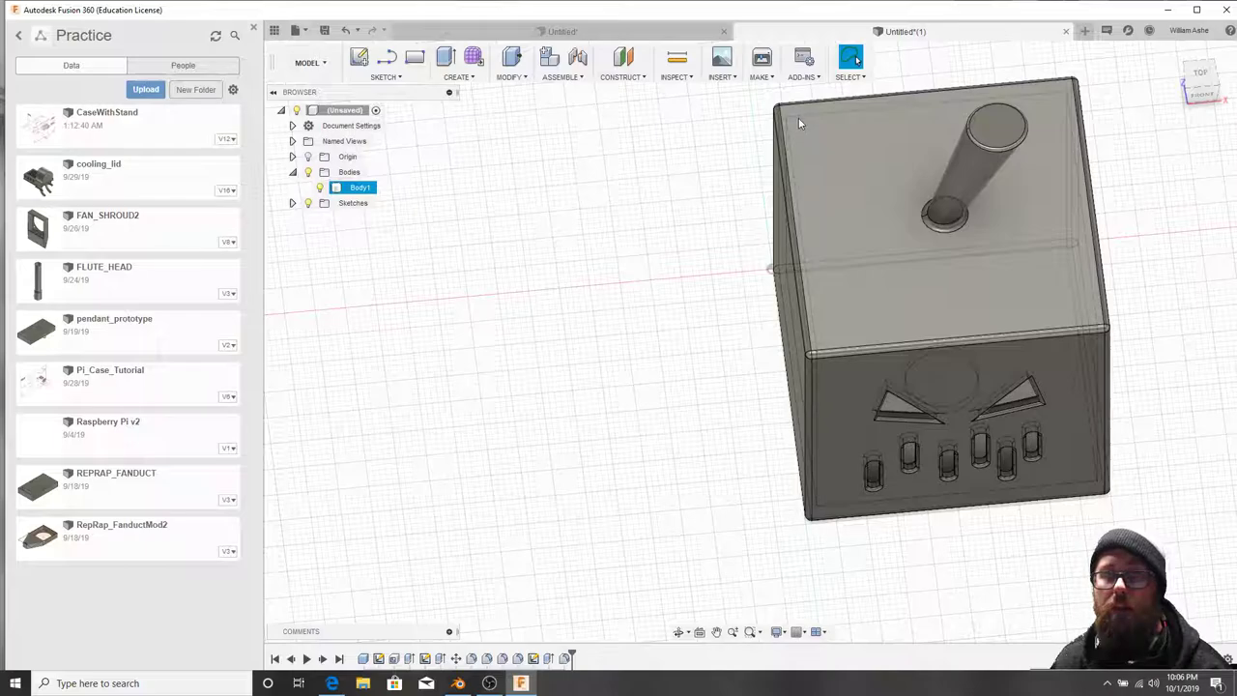
left_click(793, 95)
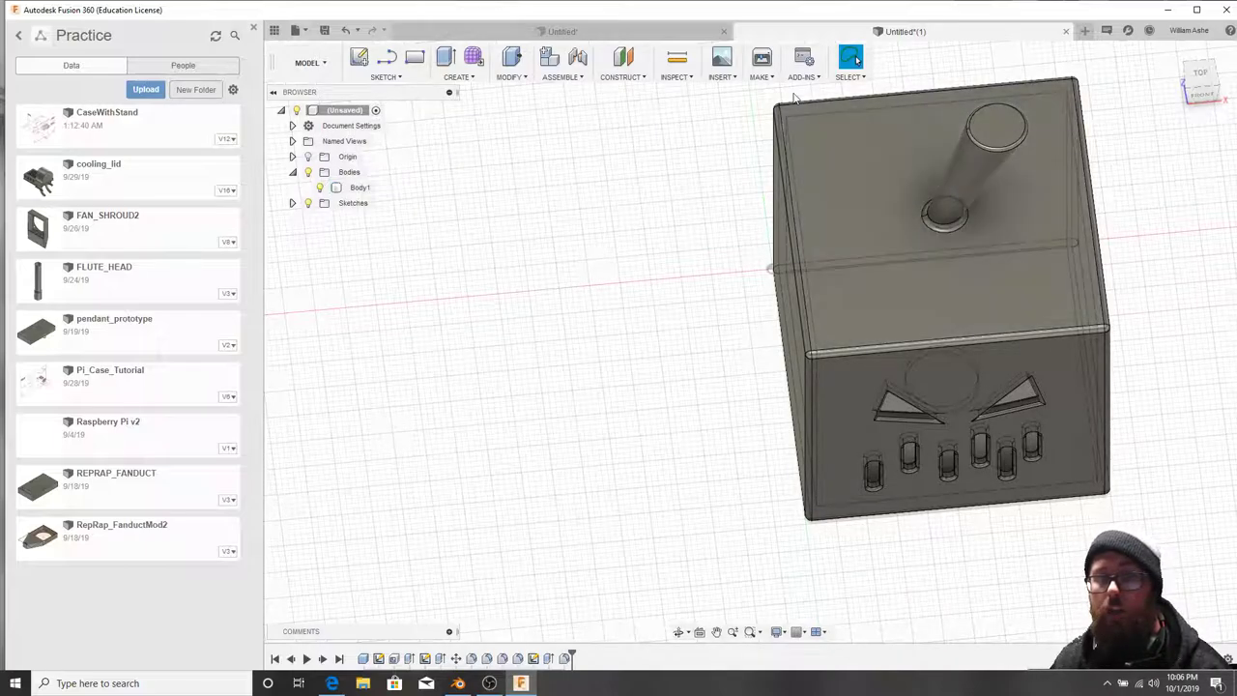
left_click(802, 118)
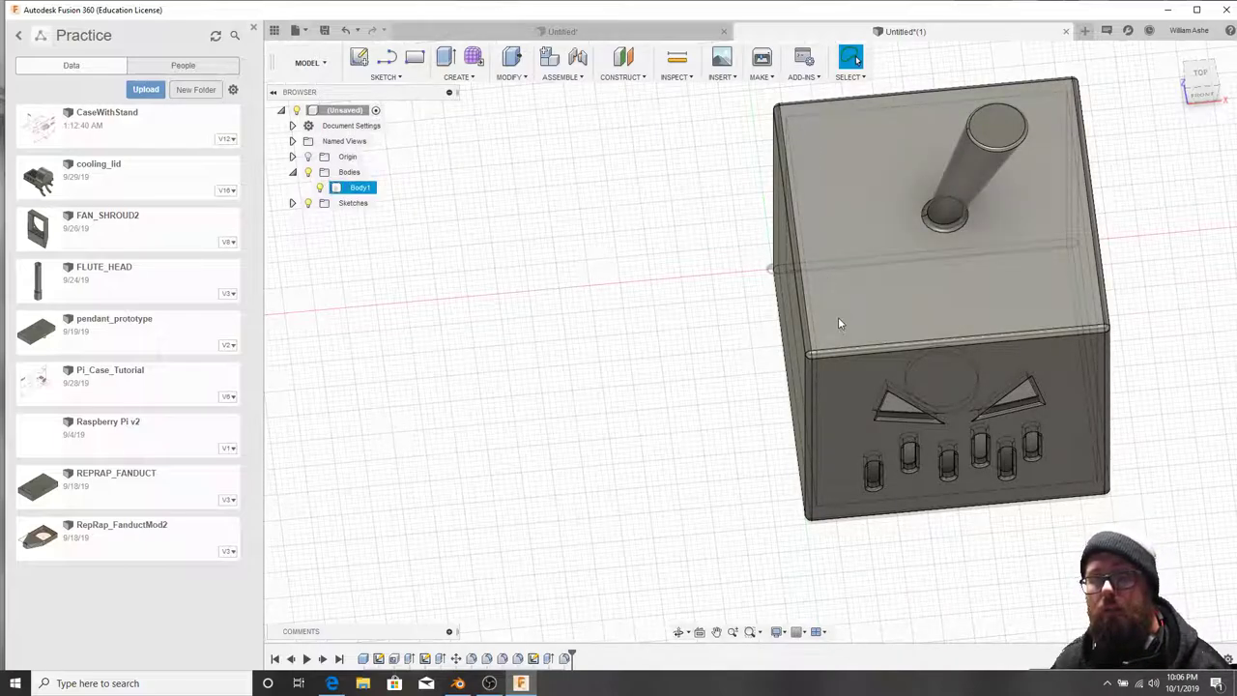
middle_click_drag(839, 319, 927, 320, "shift")
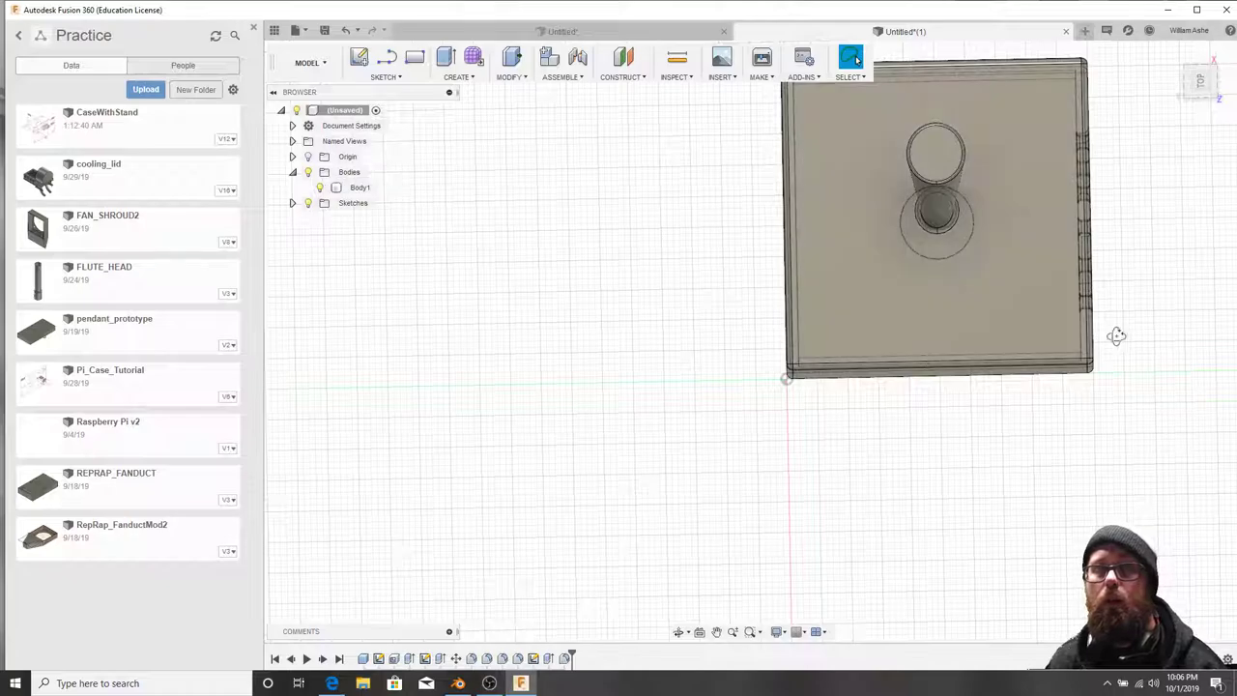
middle_click_drag(1116, 337, 1016, 246, "shift")
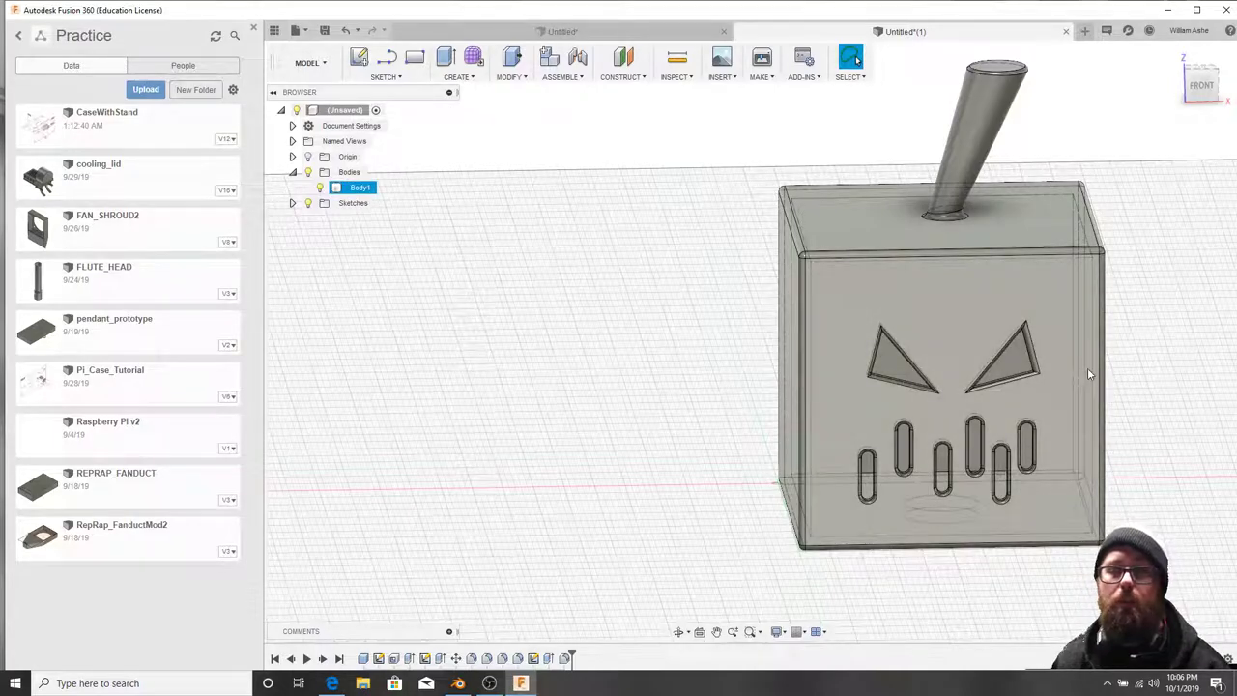
Start a new sketch on the cube's carved front face.
left_click(1203, 88)
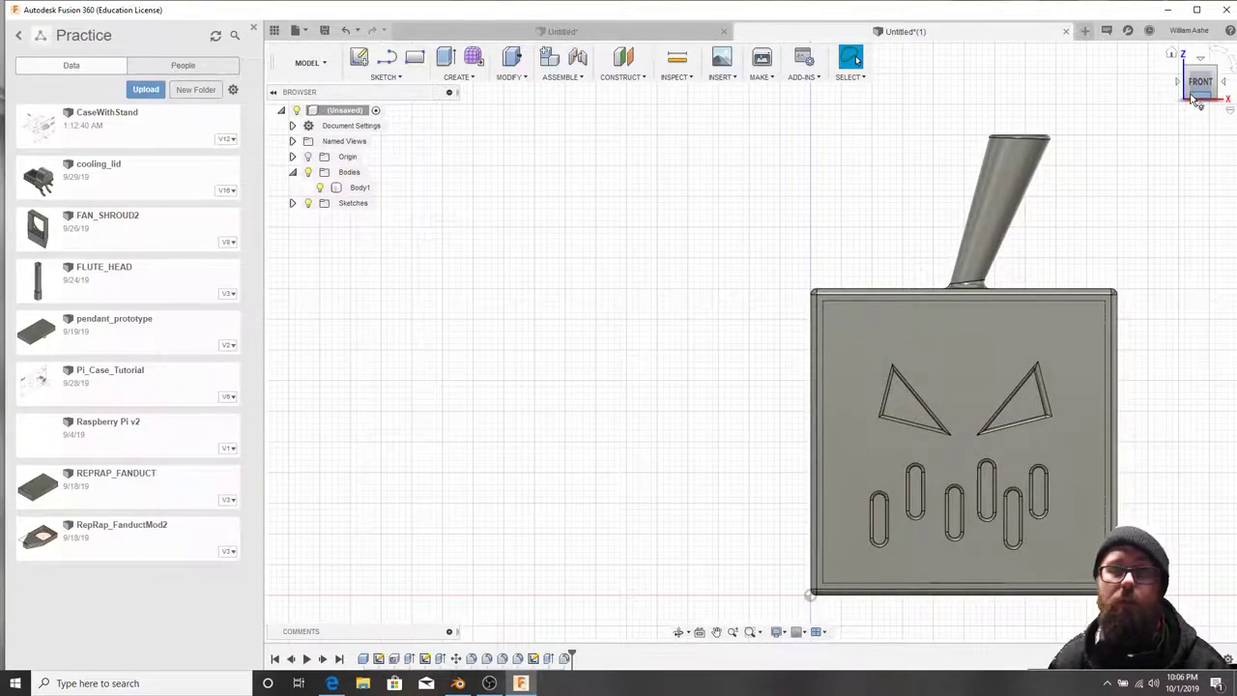
mouse_move(712, 257)
middle_mouse_down()
mouse_move(602, 141)
mouse_move(462, 136)
middle_mouse_up()
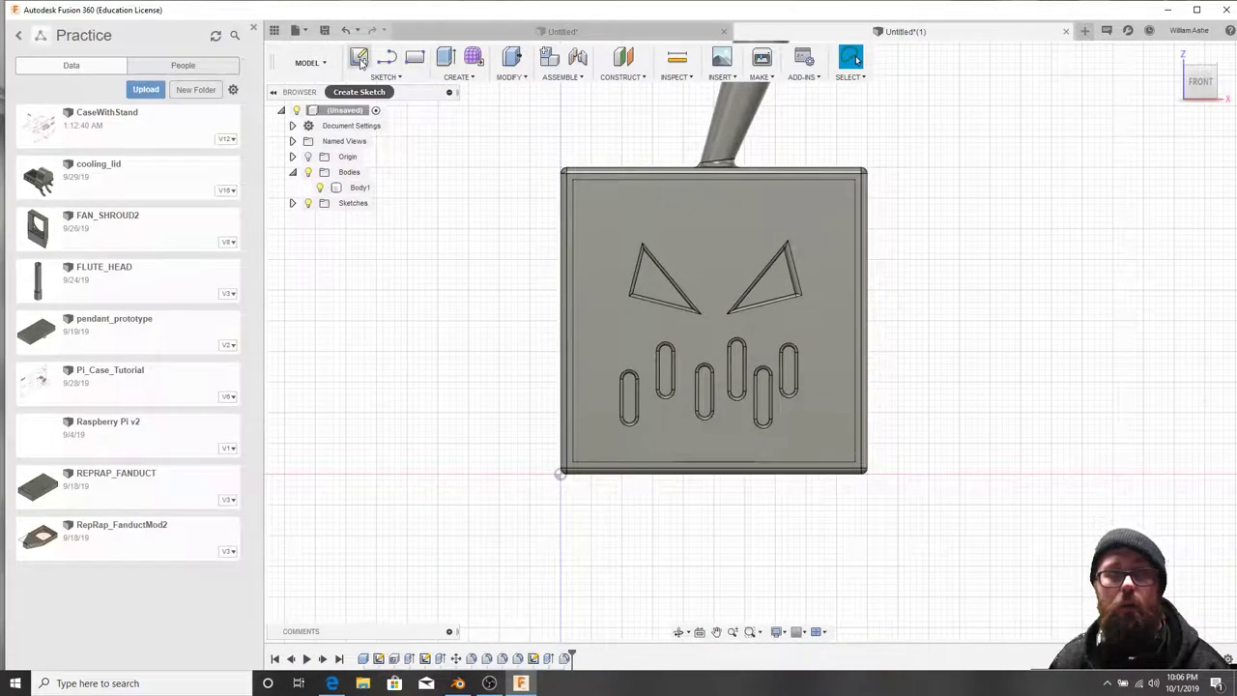
left_click(359, 59)
left_click(598, 441)
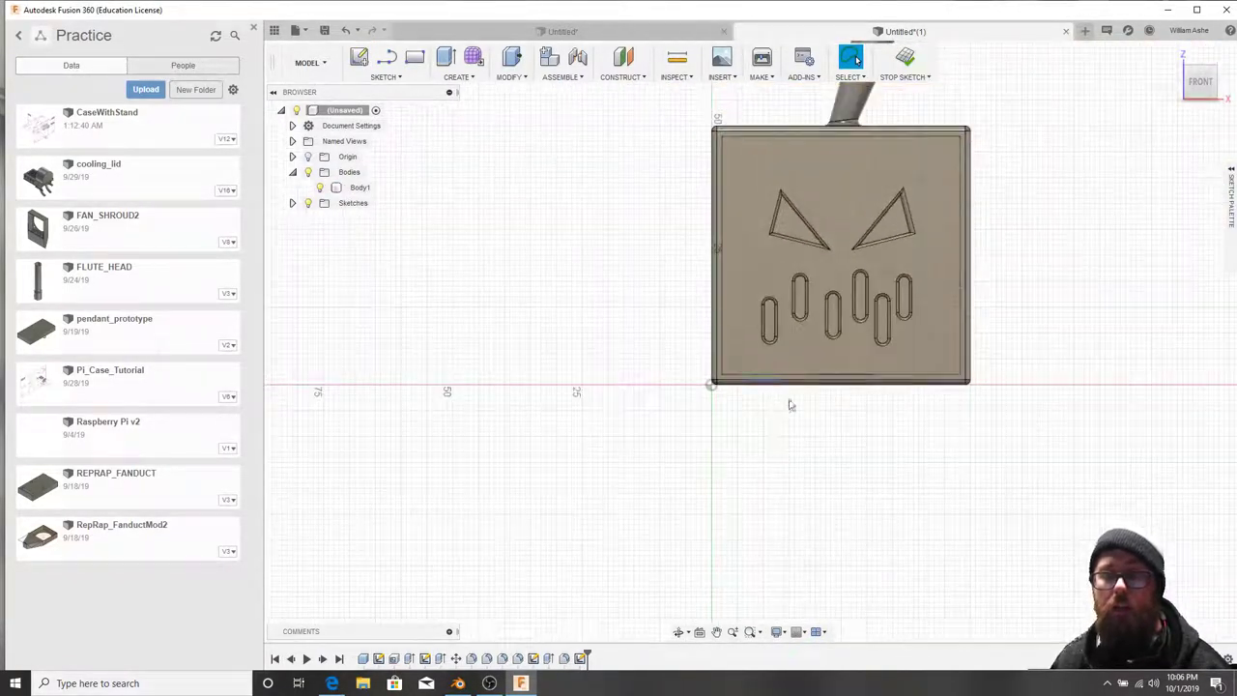
scroll(702, 434, "up", 2)
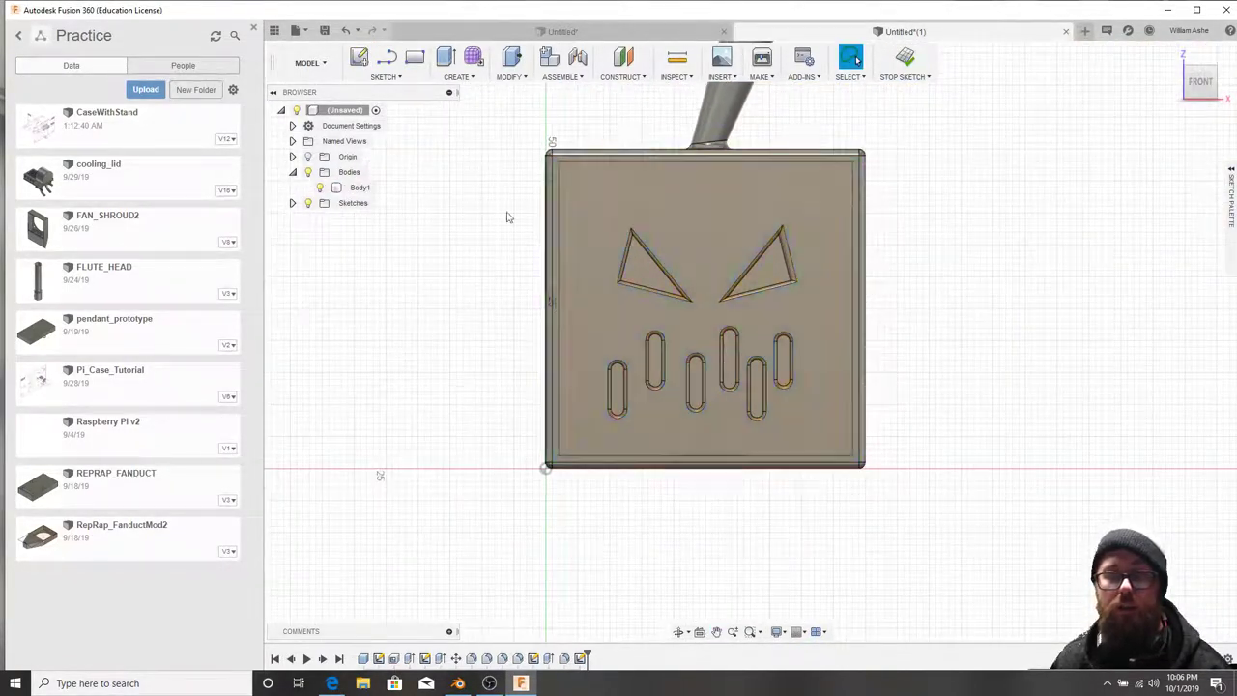
left_click(388, 62)
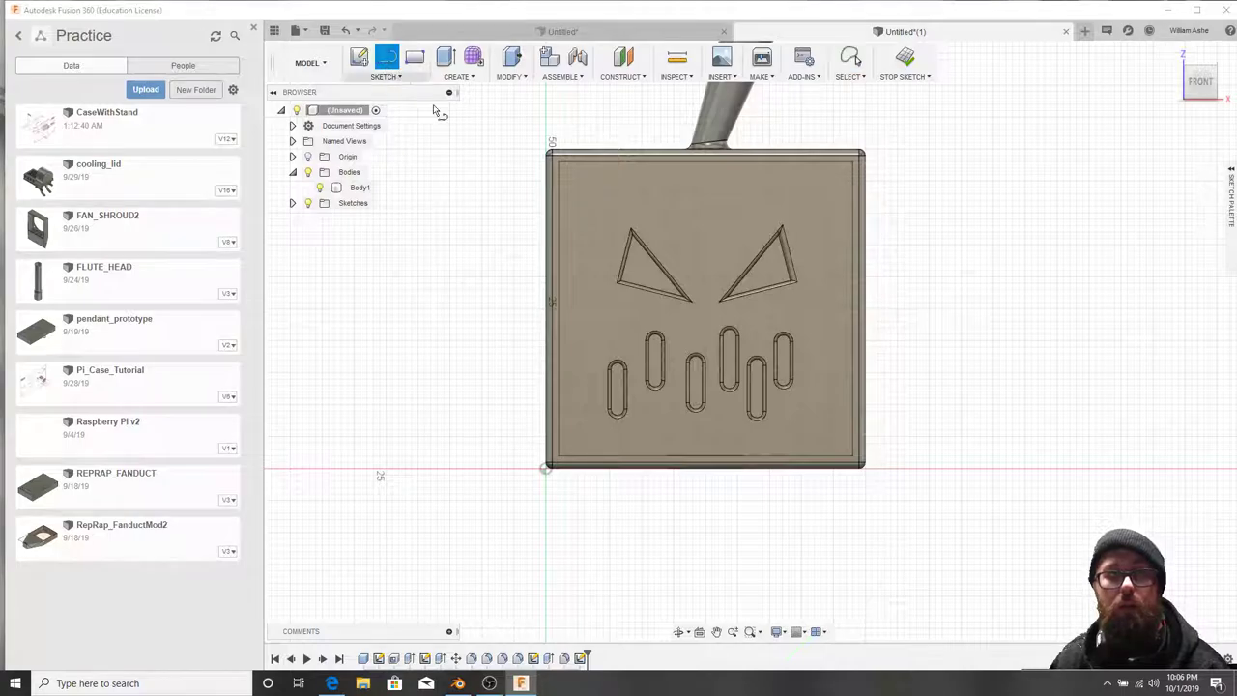
left_click(553, 305)
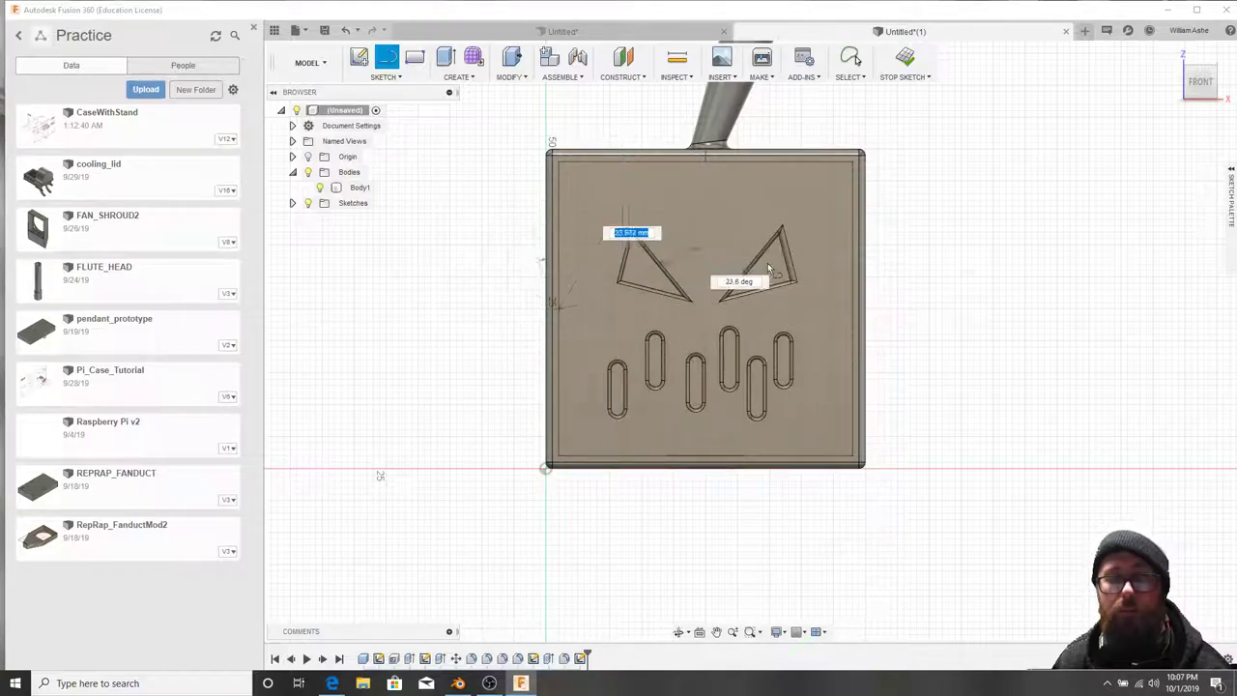
left_click_drag(618, 192, 758, 210)
key("Escape")
key("ctrl+z")
key("ctrl+z")
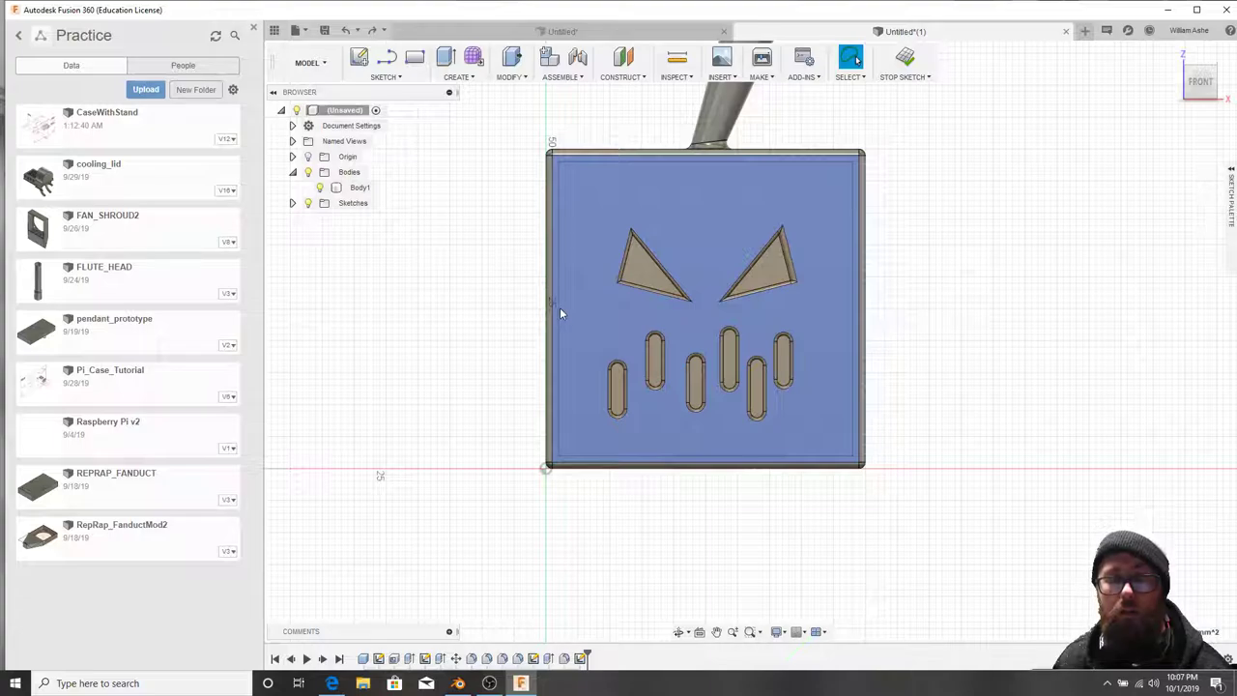
Try to draw a horizontal line across the front face between its side edges, then undo it.
left_click(560, 307)
left_click(388, 59)
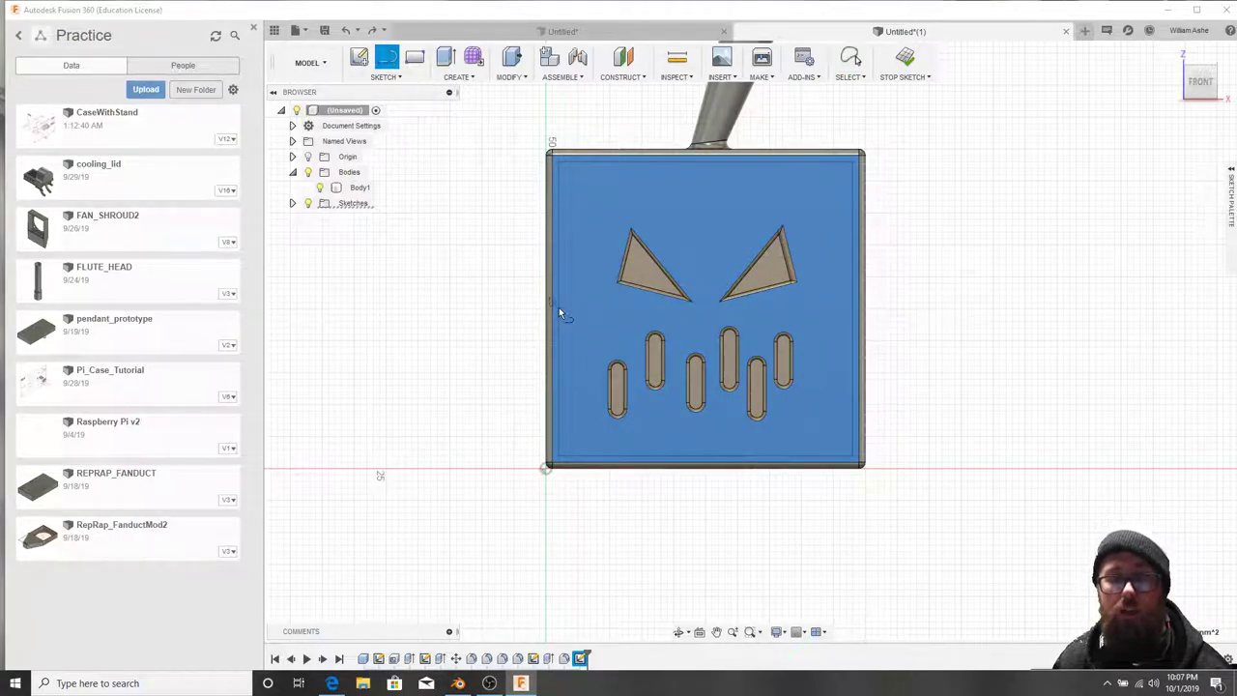
left_click(559, 307)
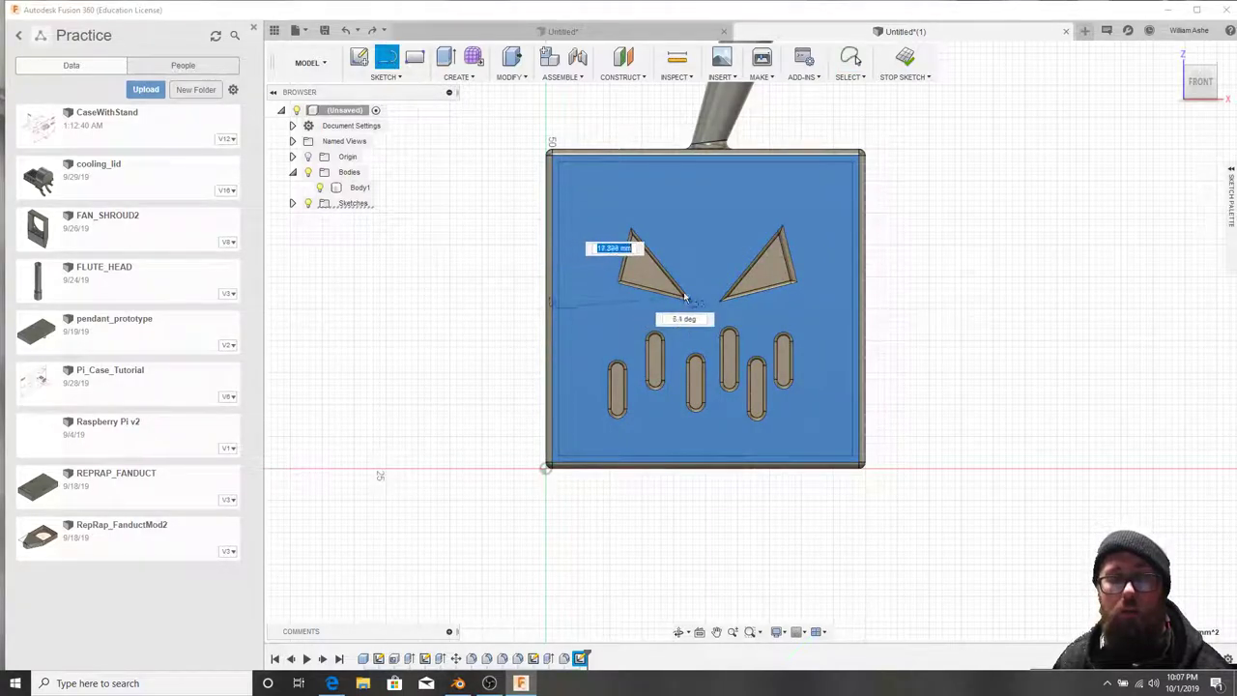
left_click(858, 314)
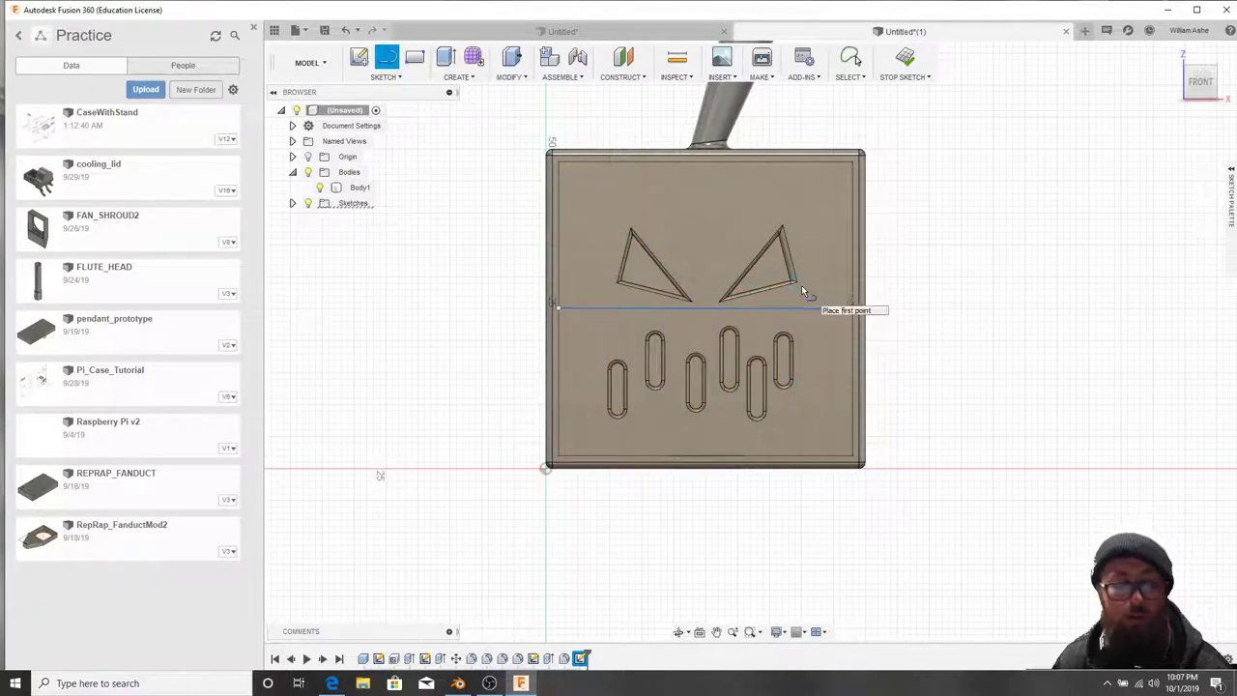
key("Escape")
key("ctrl+z")
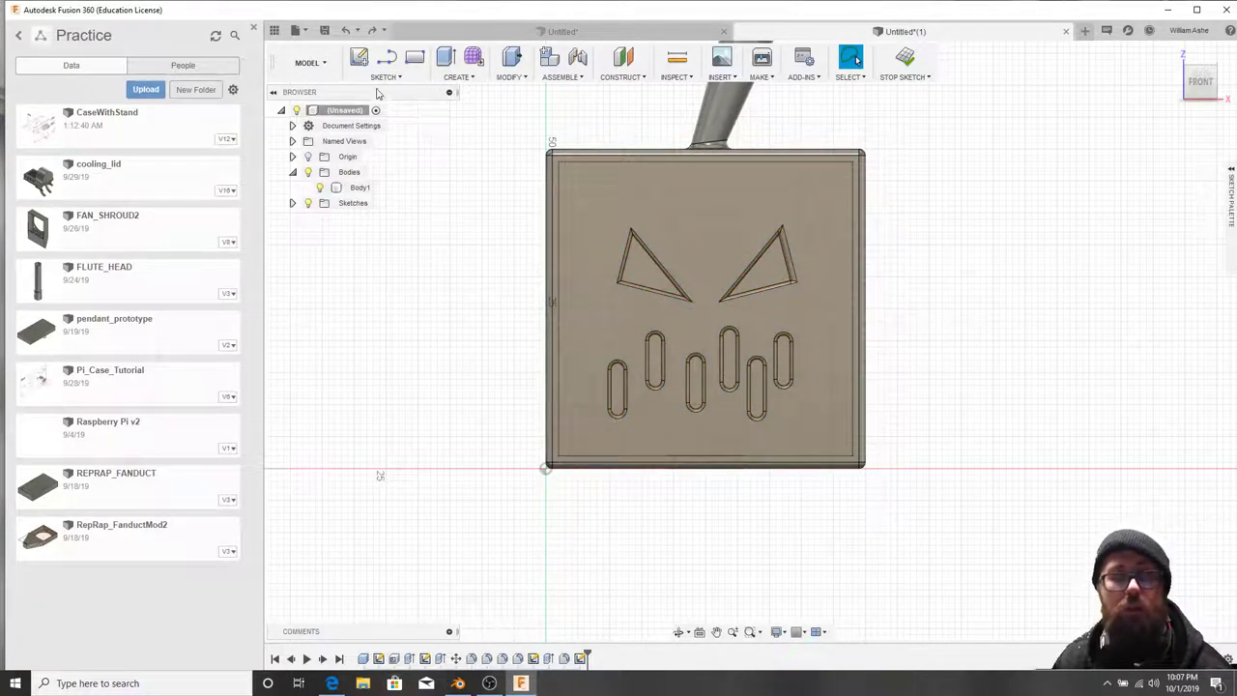
Draw a horizontal line across the middle of the front face, from one side edge's midpoint to the other.
left_click(387, 57)
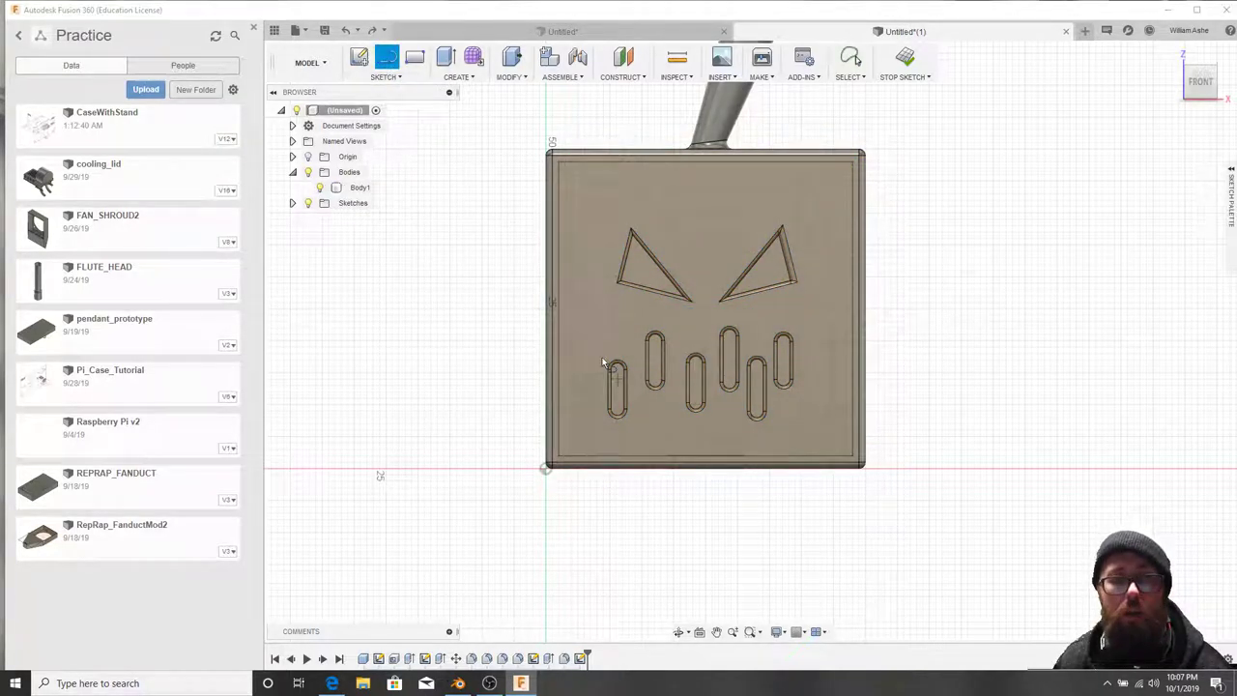
left_click(553, 307)
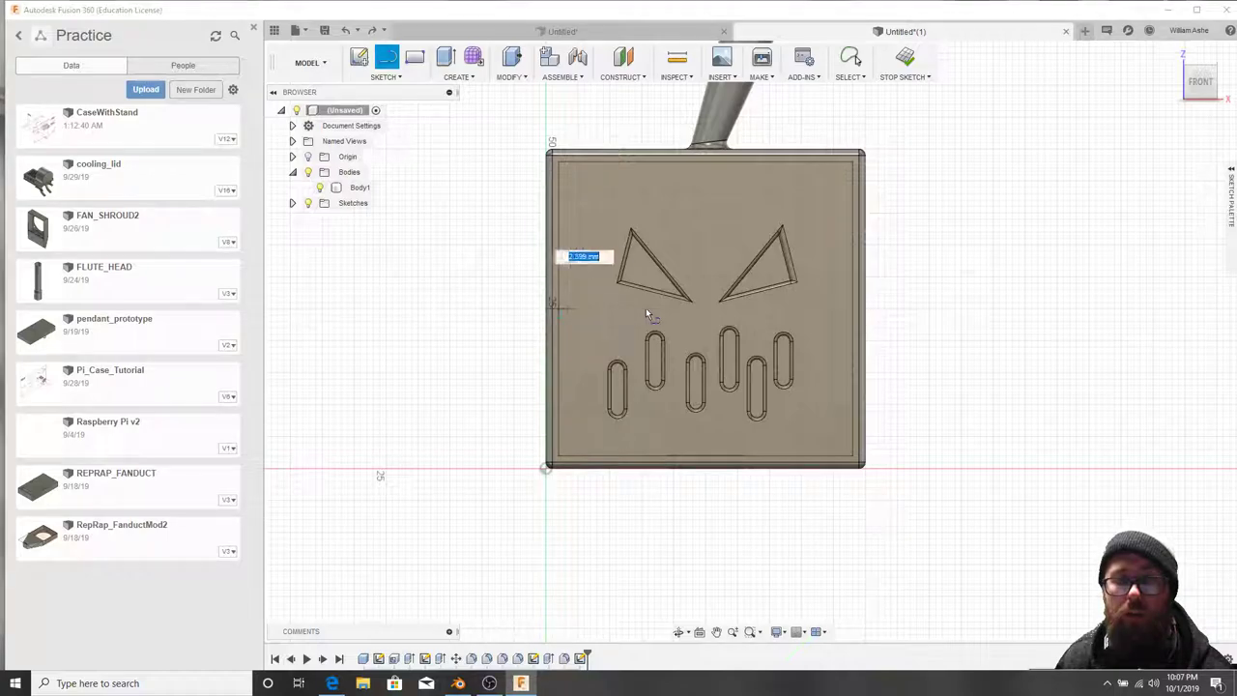
double_click(851, 308)
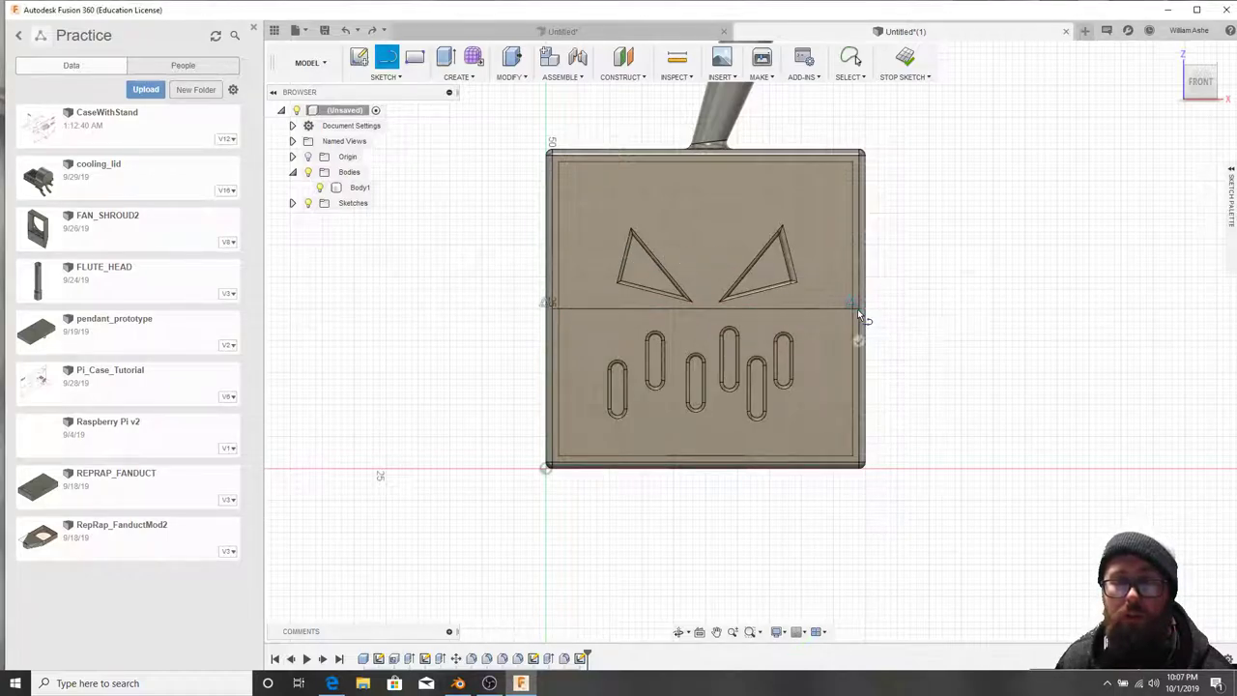
left_click(554, 307)
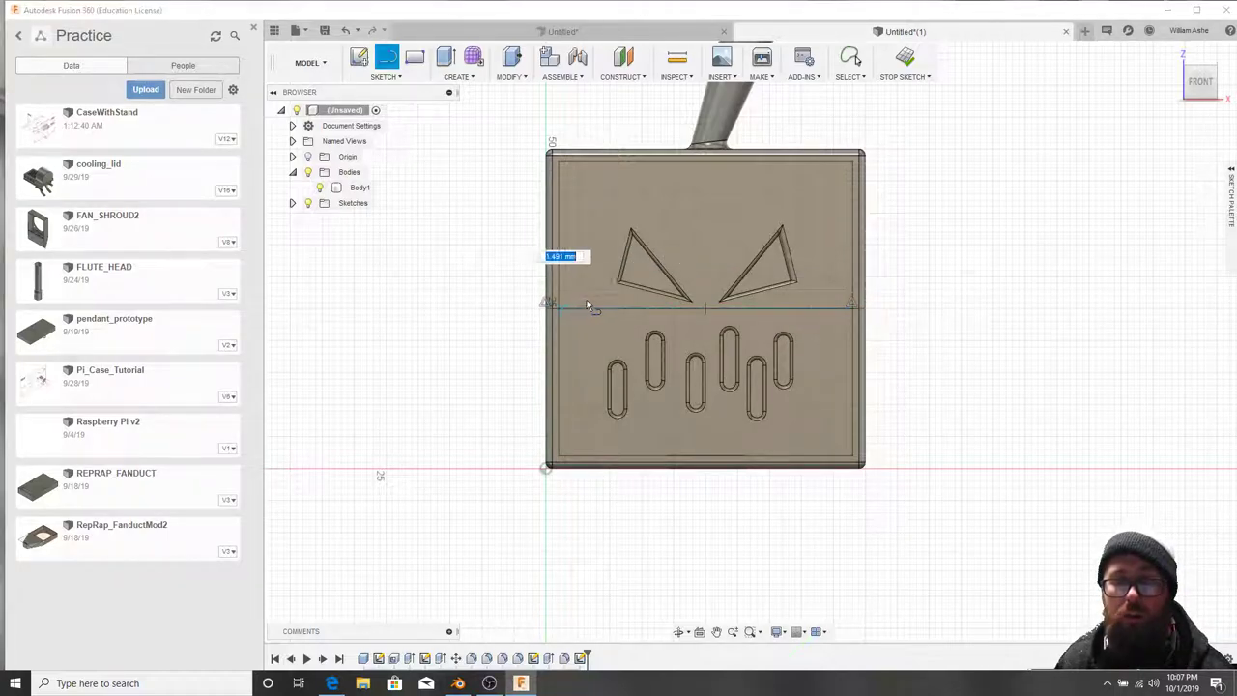
left_click_drag(651, 158, 561, 163)
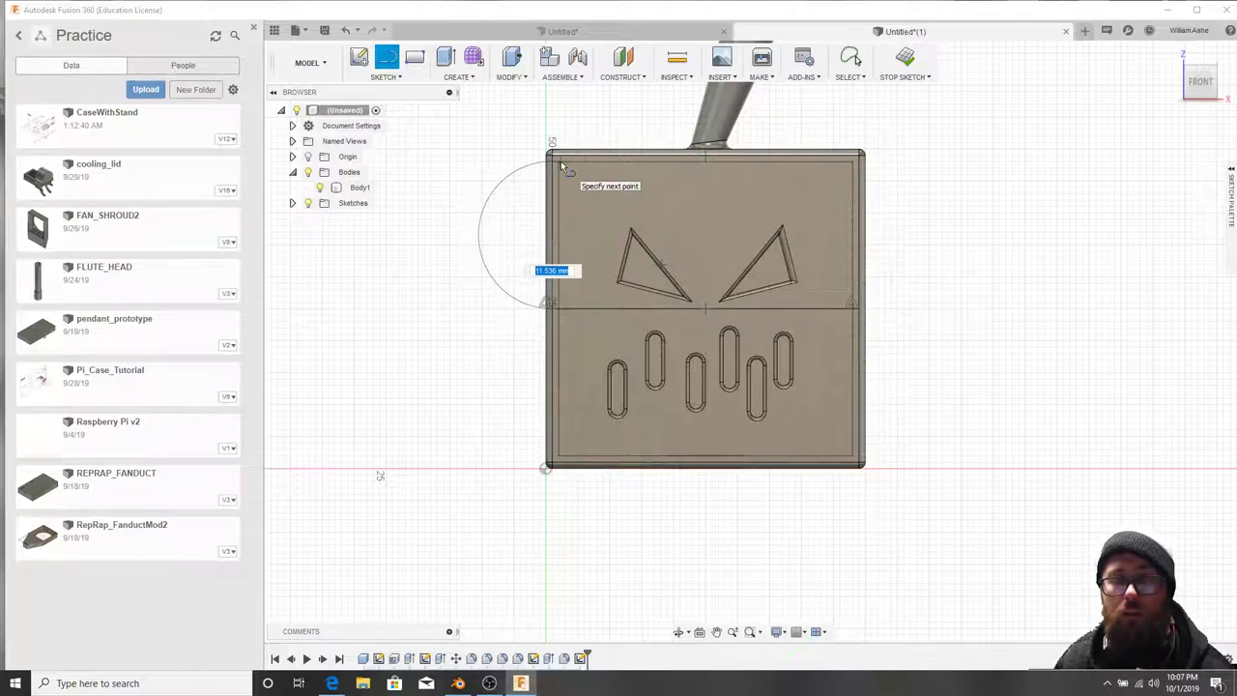
left_click(856, 310)
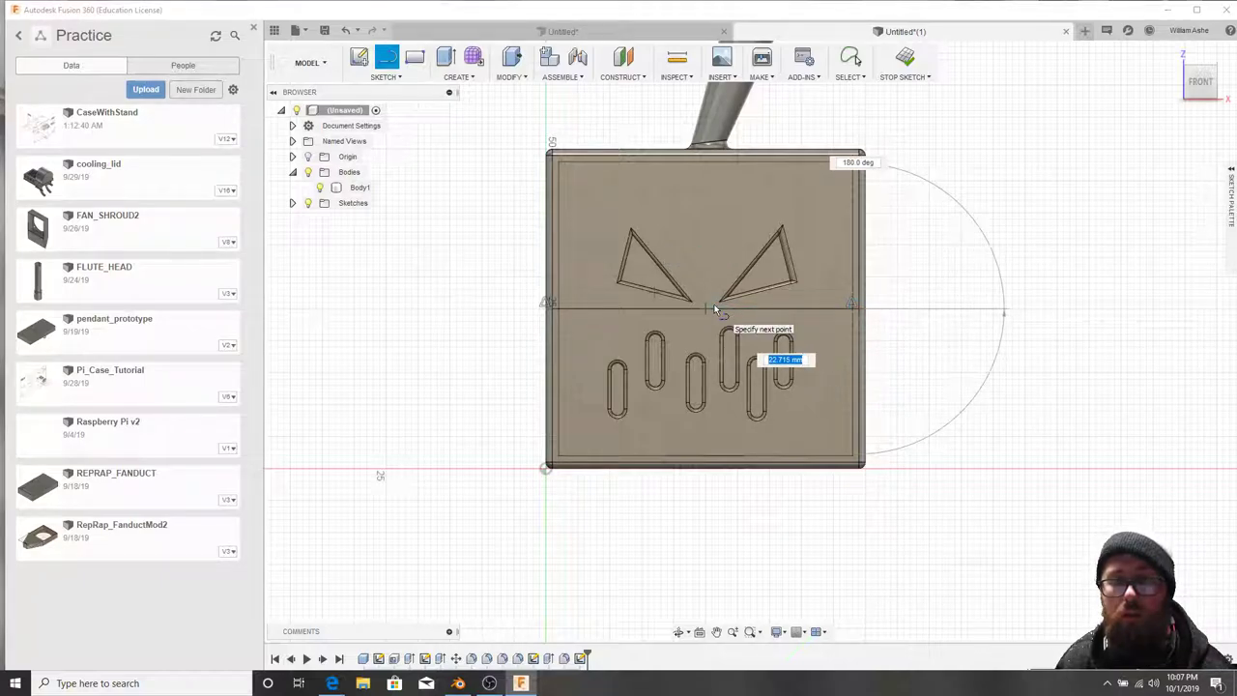
key("Escape")
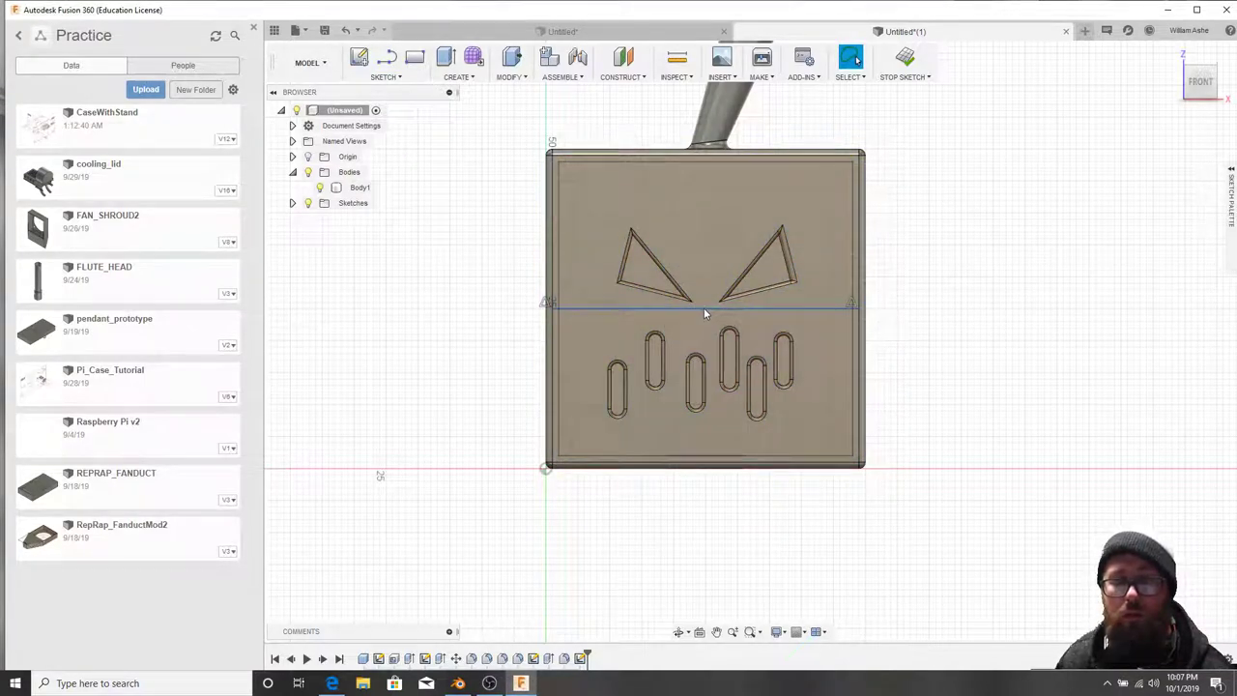
Draw a 50 mm diameter circle centred on the midpoint of the horizontal line on the front face.
left_click(386, 76)
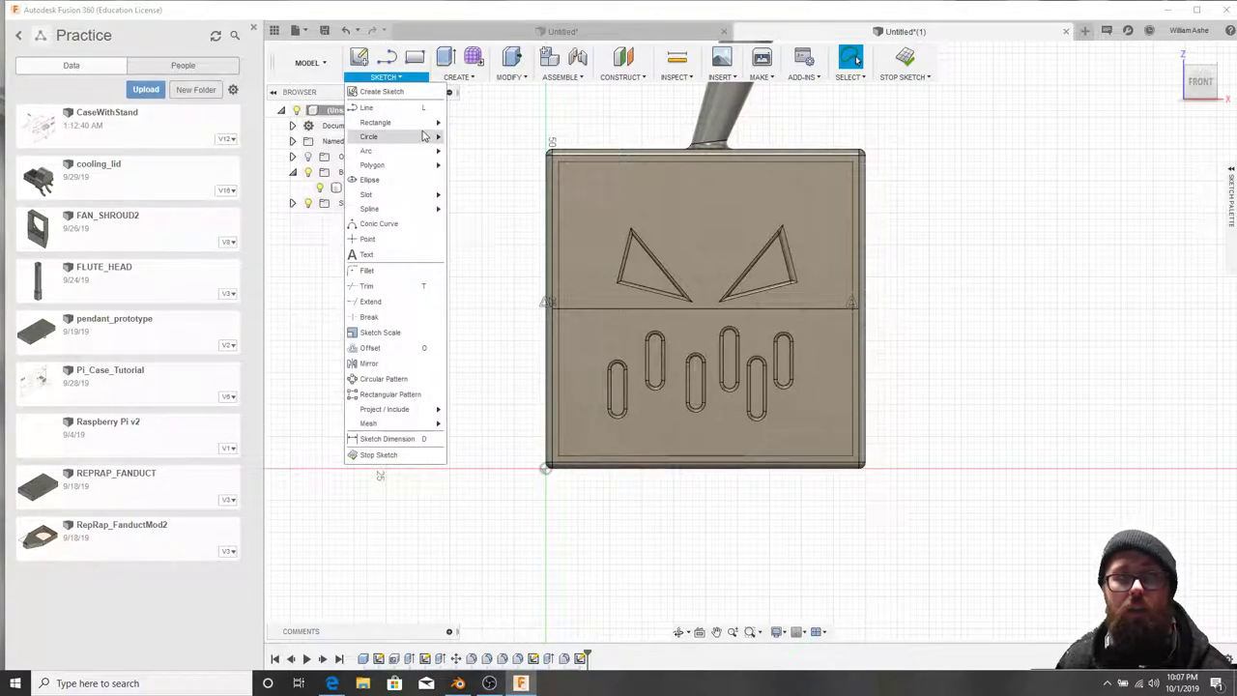
mouse_move(416, 136)
left_click(484, 138)
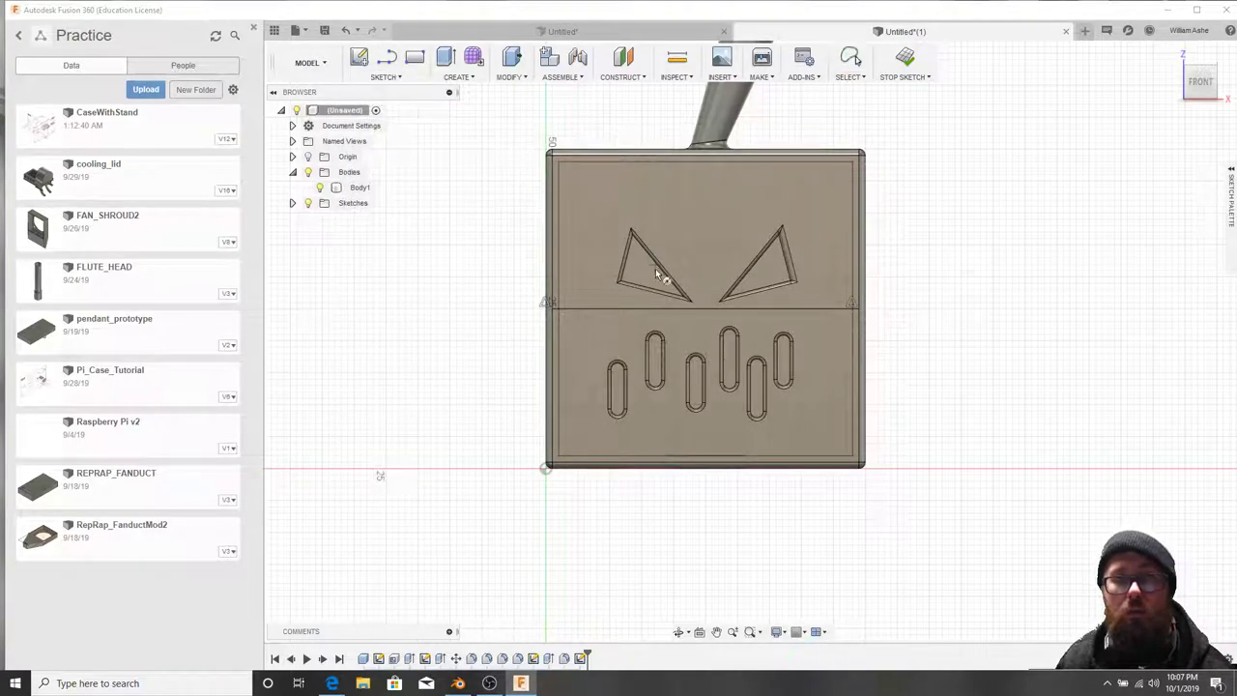
left_click(707, 310)
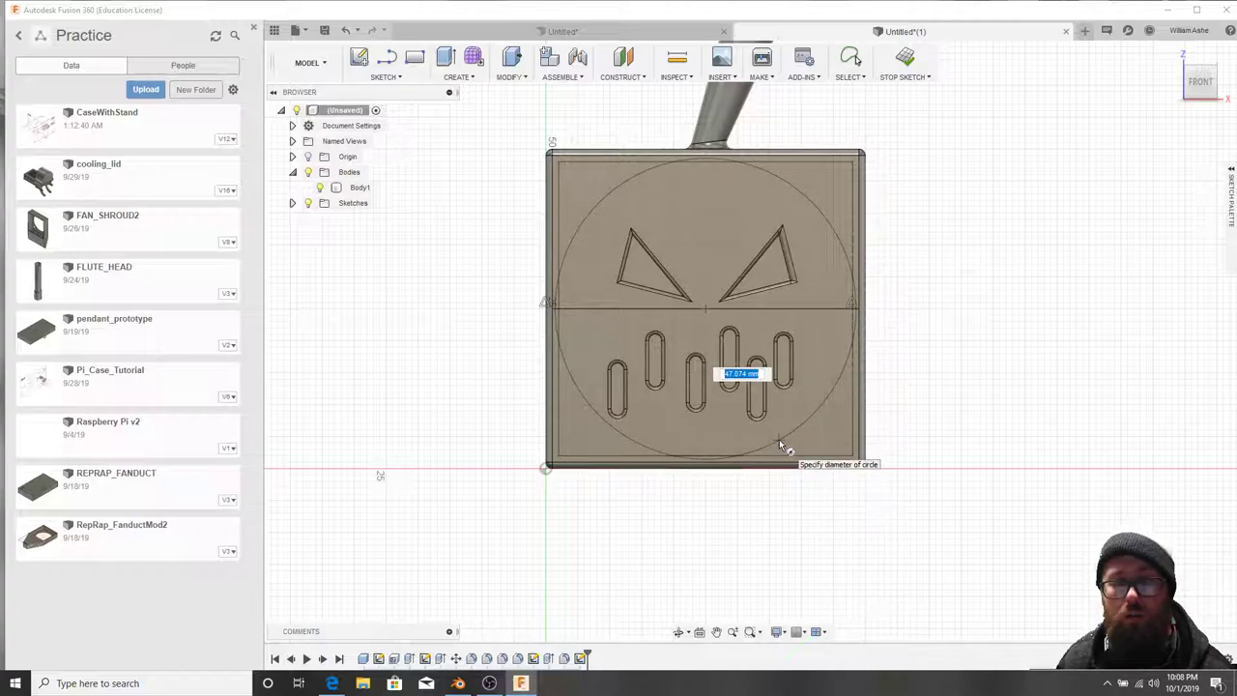
type("50")
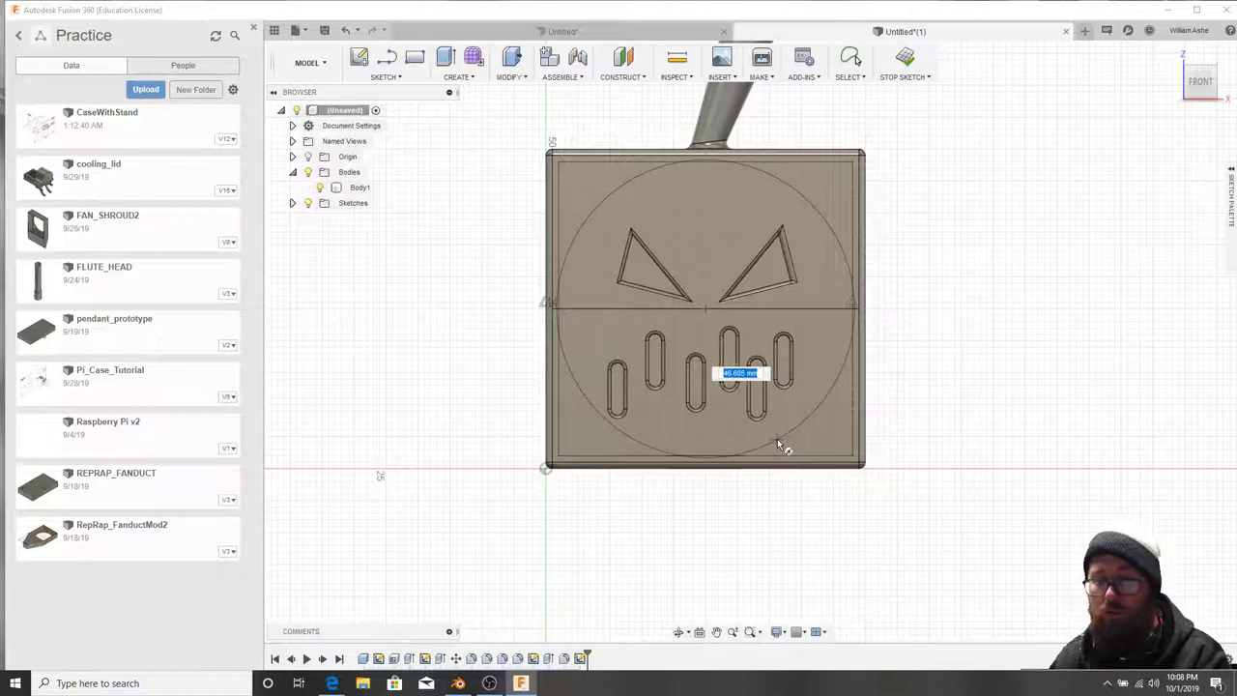
key("Tab")
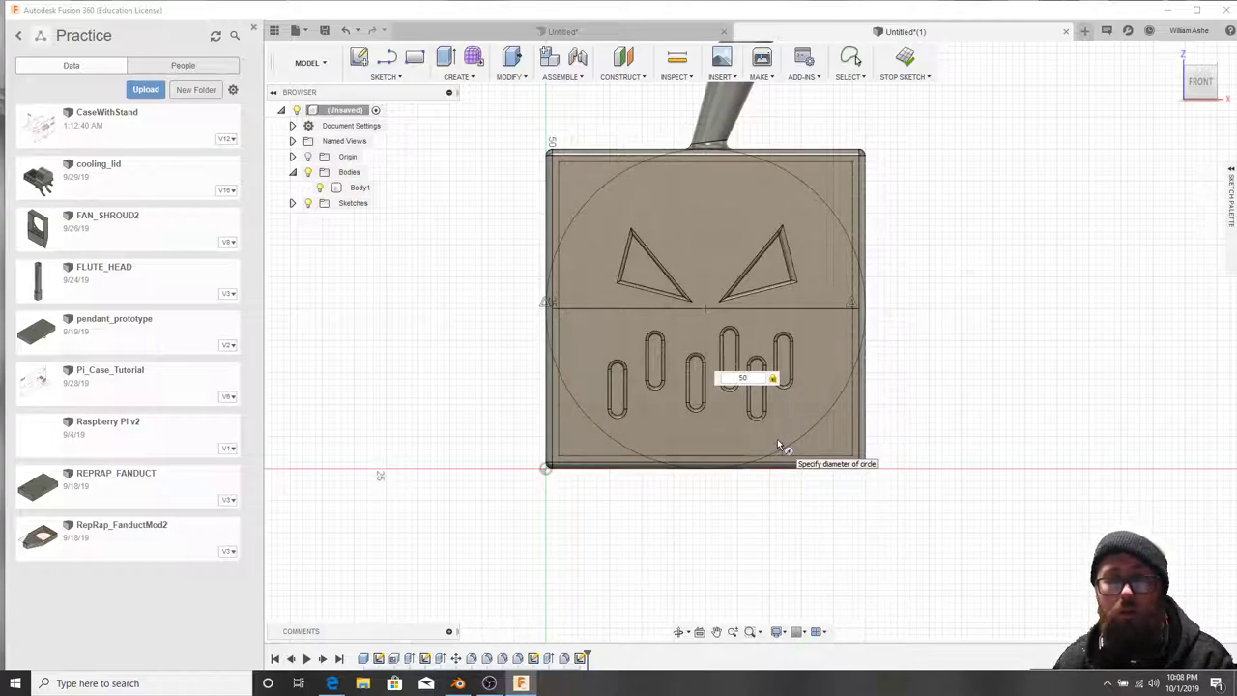
key("Return")
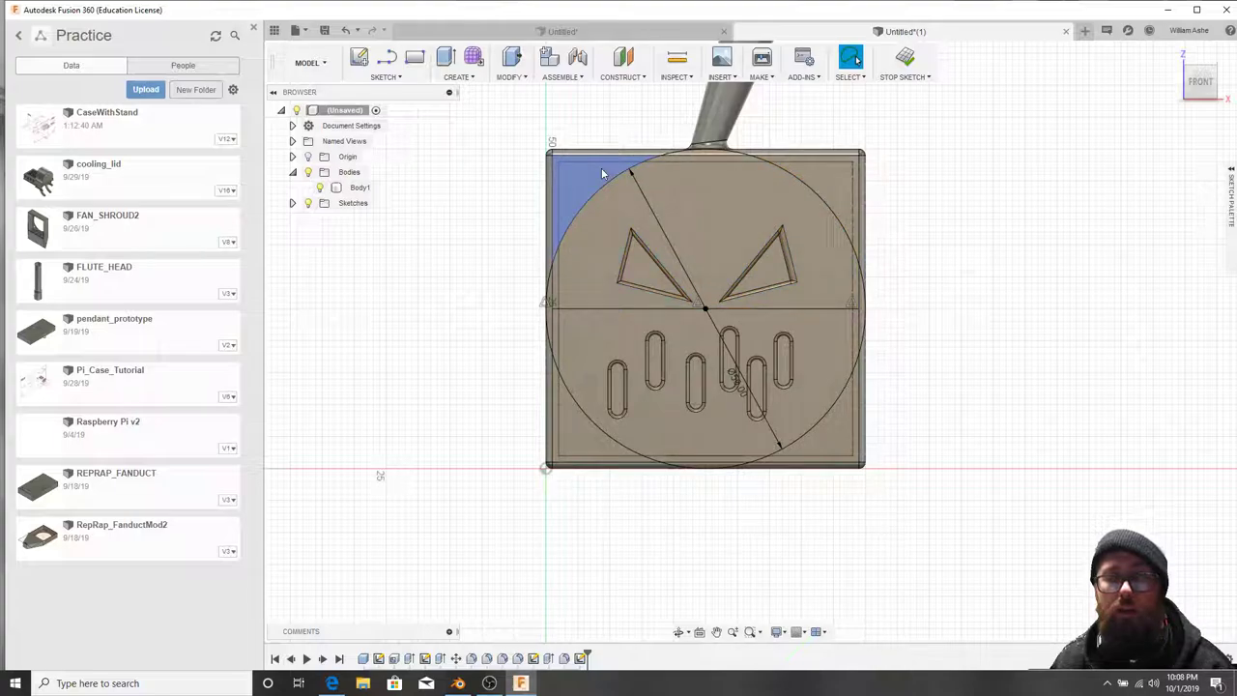
Select the two upper corner regions outside the circle on the front face and finish the sketch.
middle_click_drag(715, 293, 750, 302)
middle_click_drag(675, 329, 733, 353, "shift")
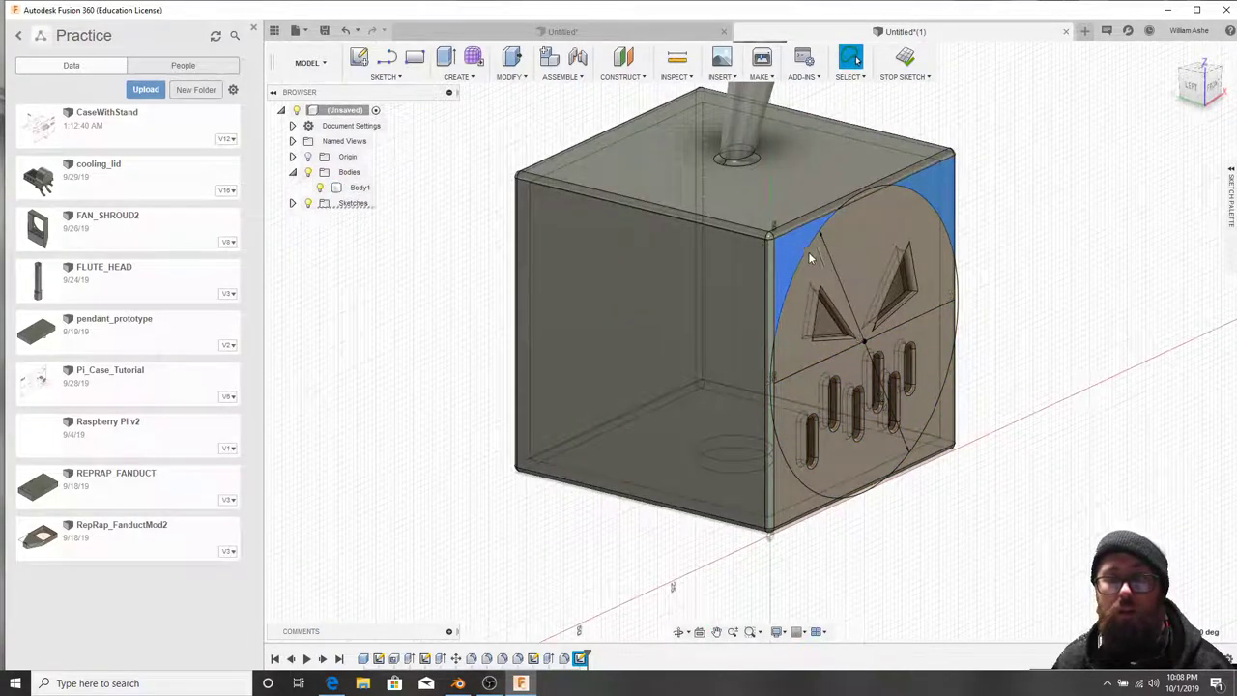
middle_click_drag(965, 346, 918, 343, "shift")
key("Escape")
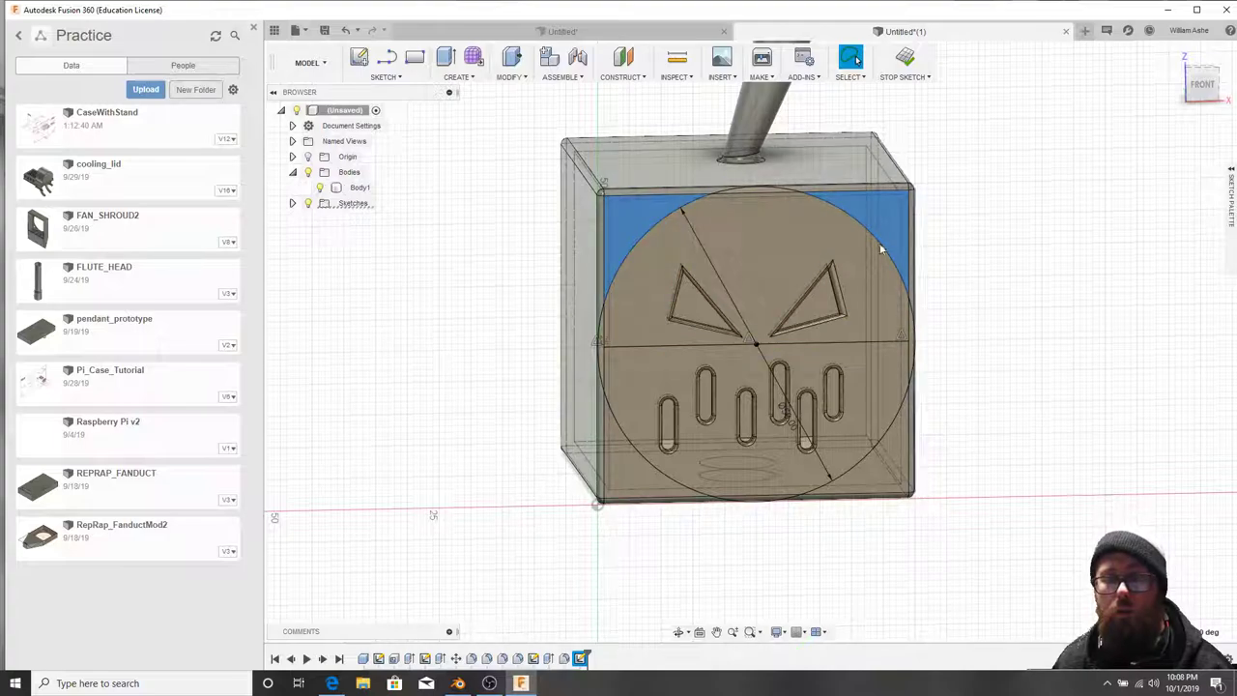
left_click(759, 180)
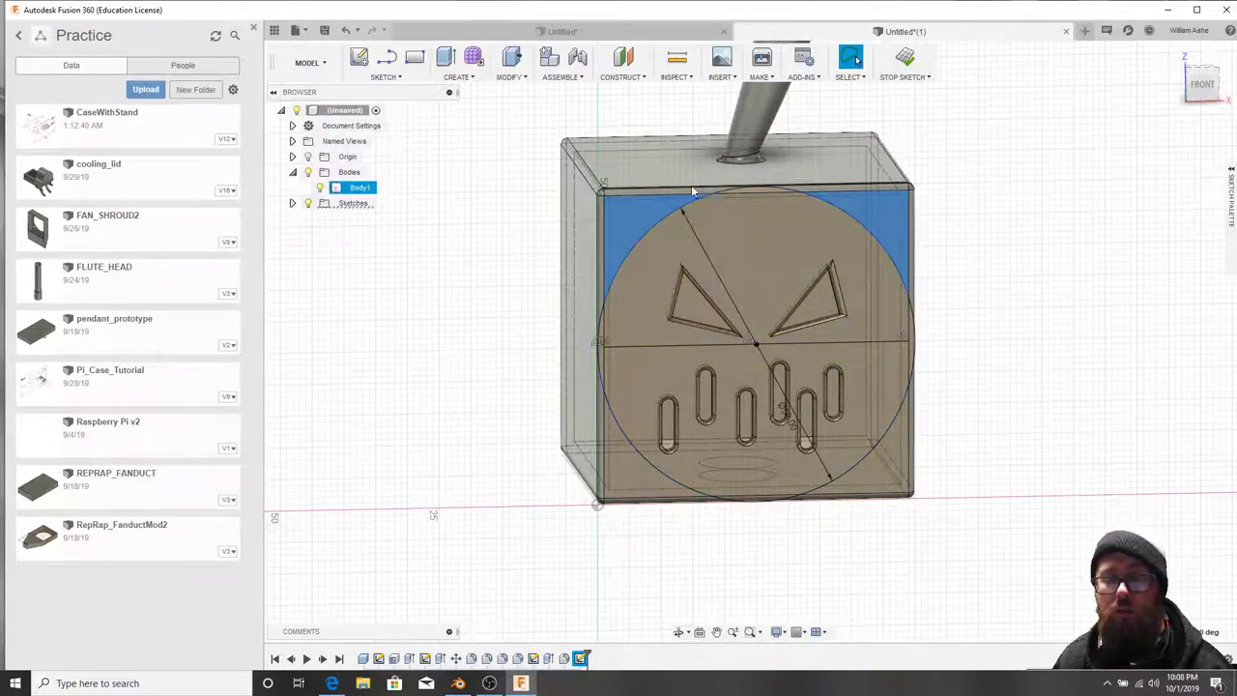
middle_click_drag(658, 293, 732, 302, "shift")
key("Escape")
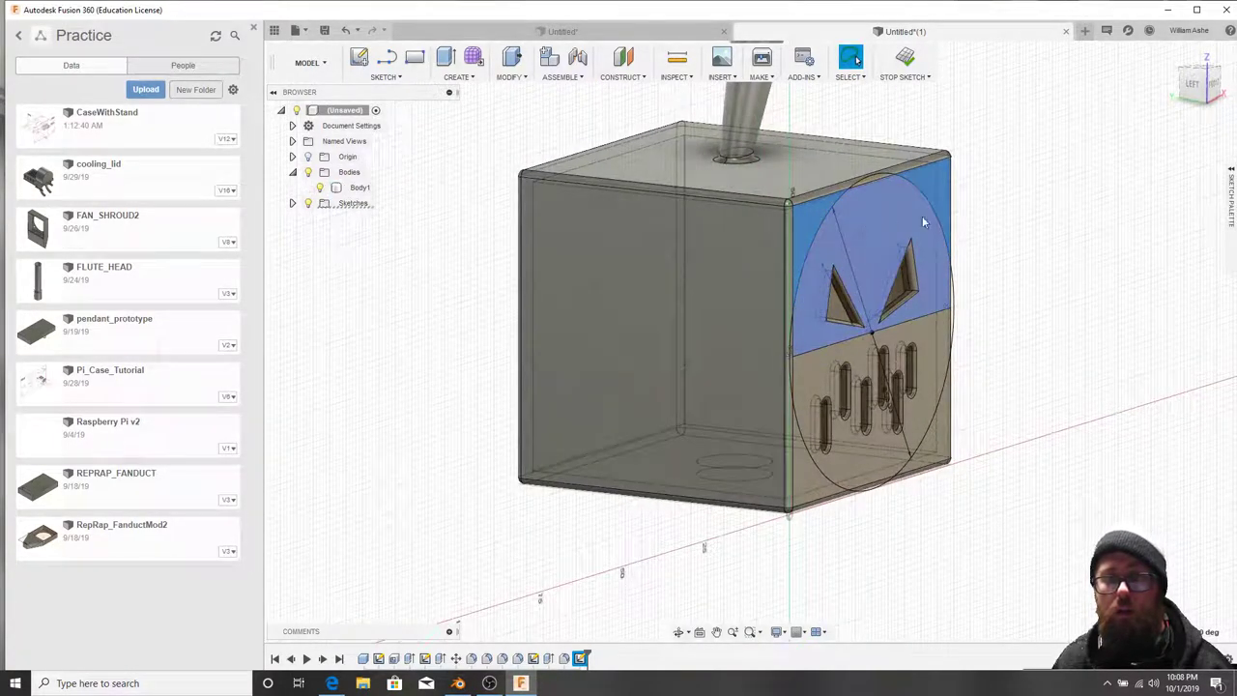
left_click(905, 59)
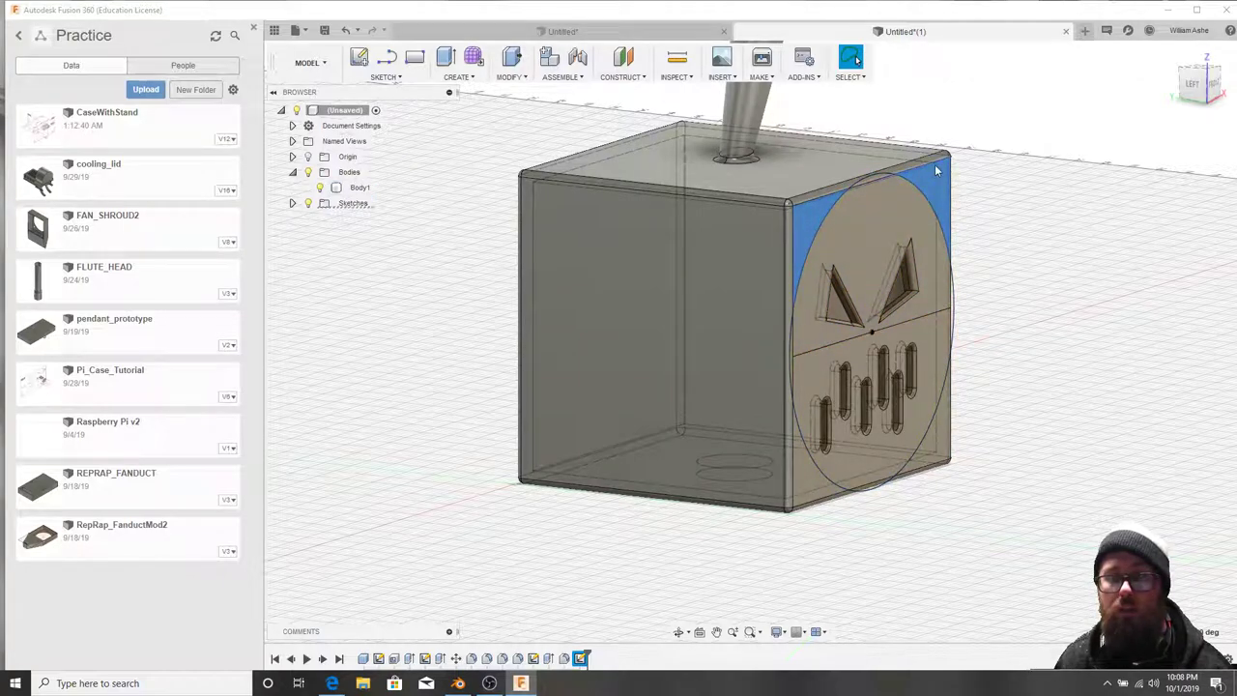
Extrude the two upper corner regions of the front face by -2 mm into the cube as new bodies.
left_click(828, 207)
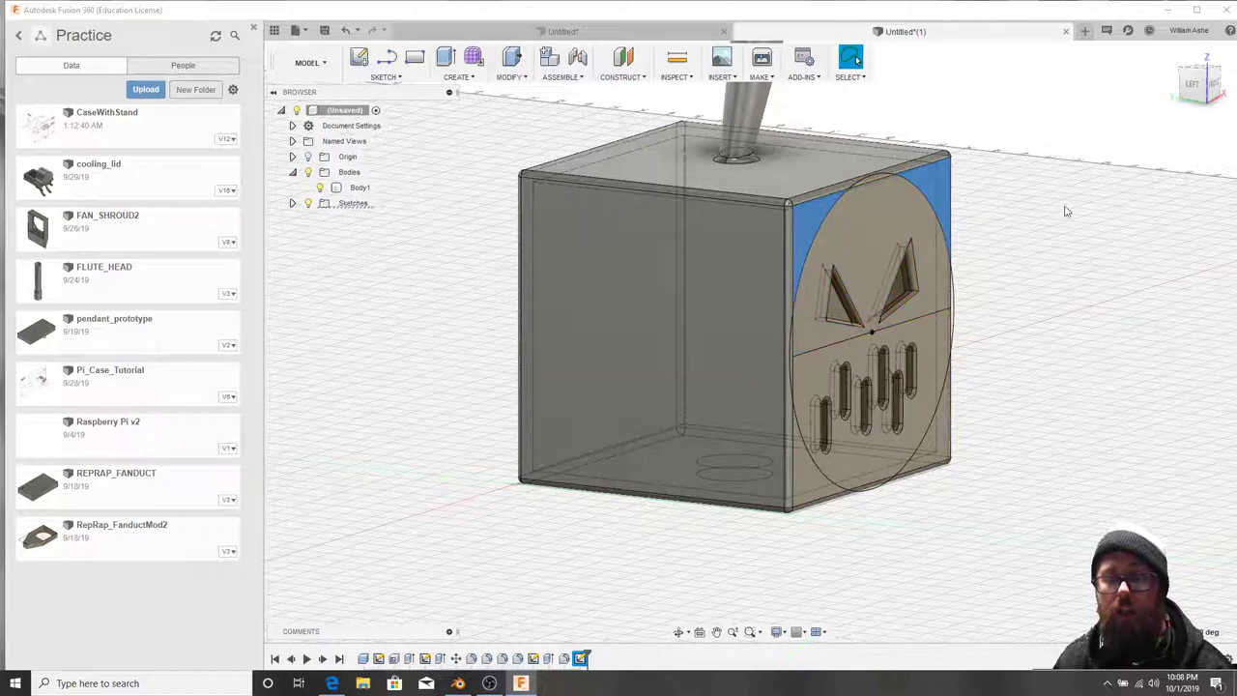
key("e")
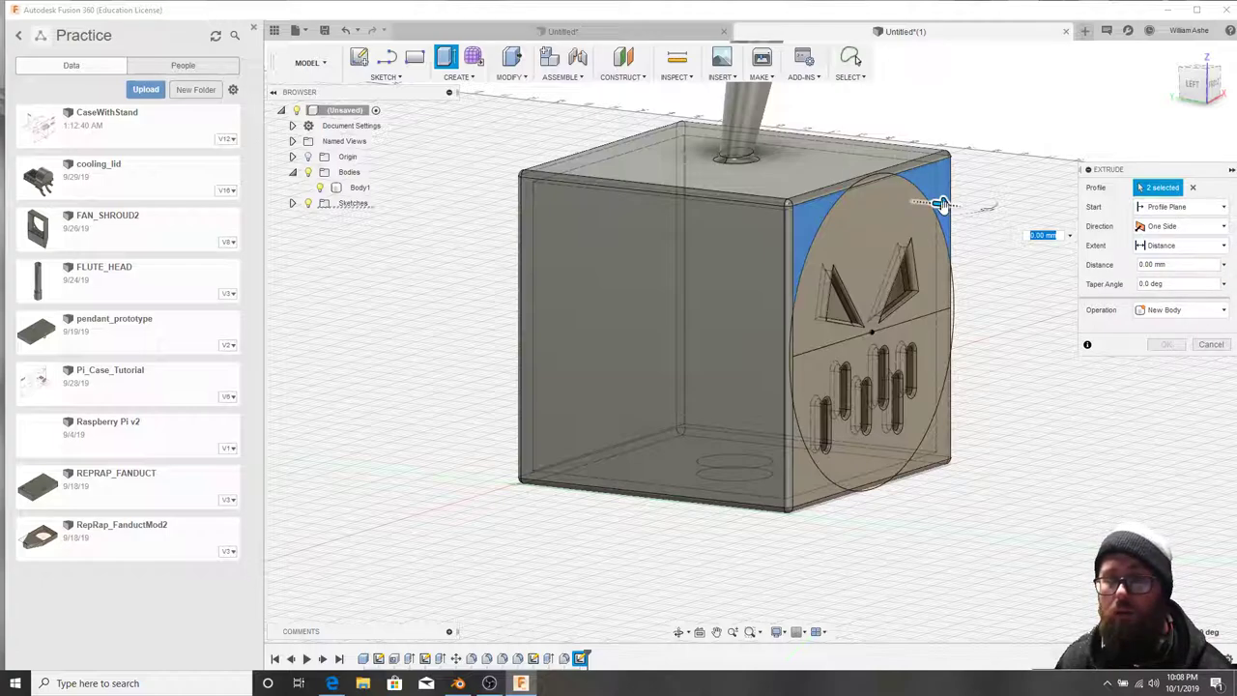
left_click_drag(941, 203, 897, 199)
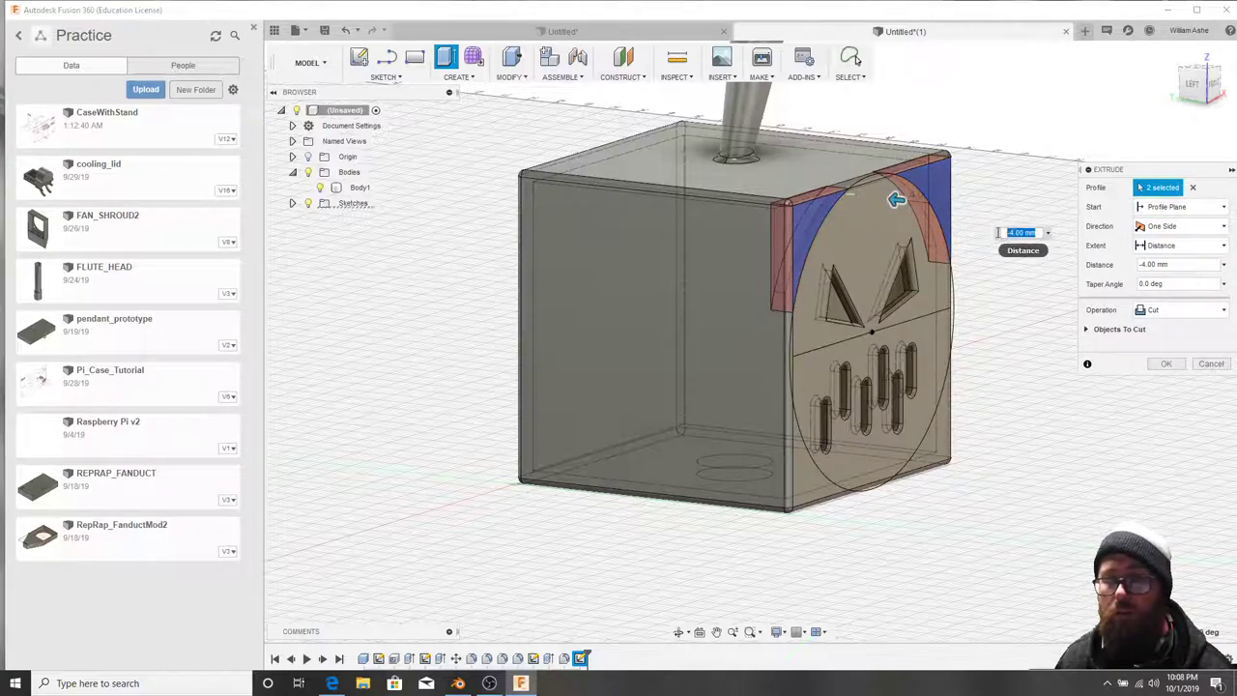
type("2")
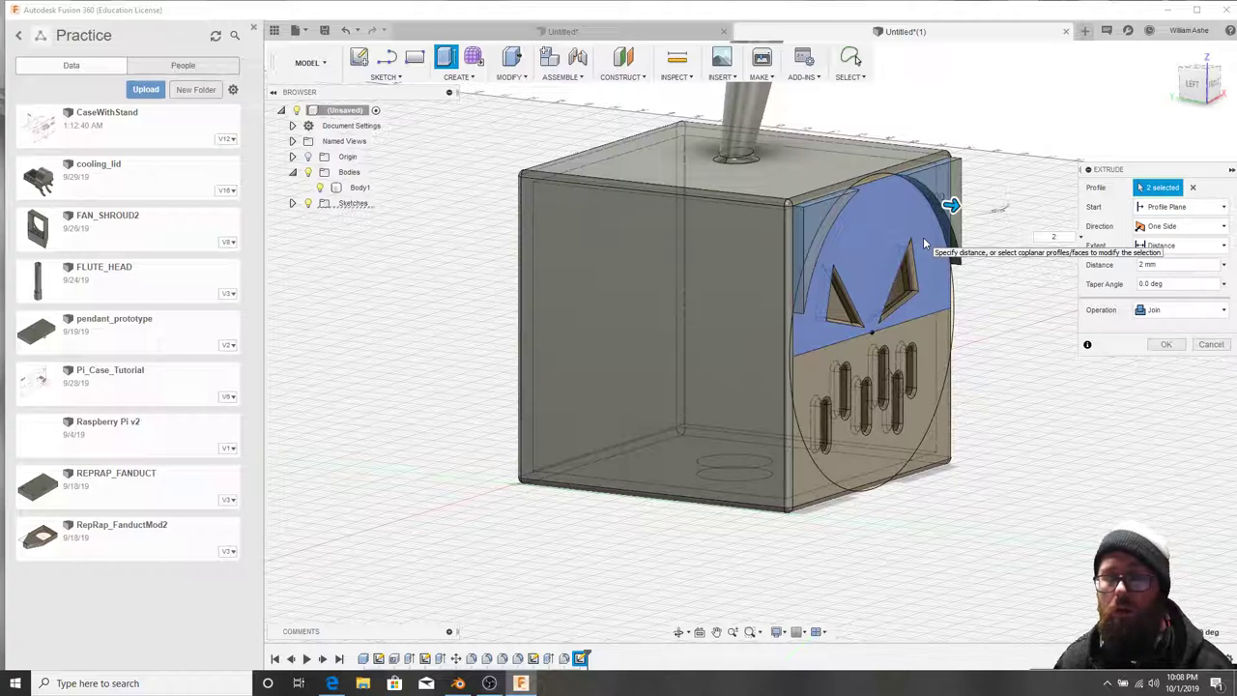
key("BackSpace")
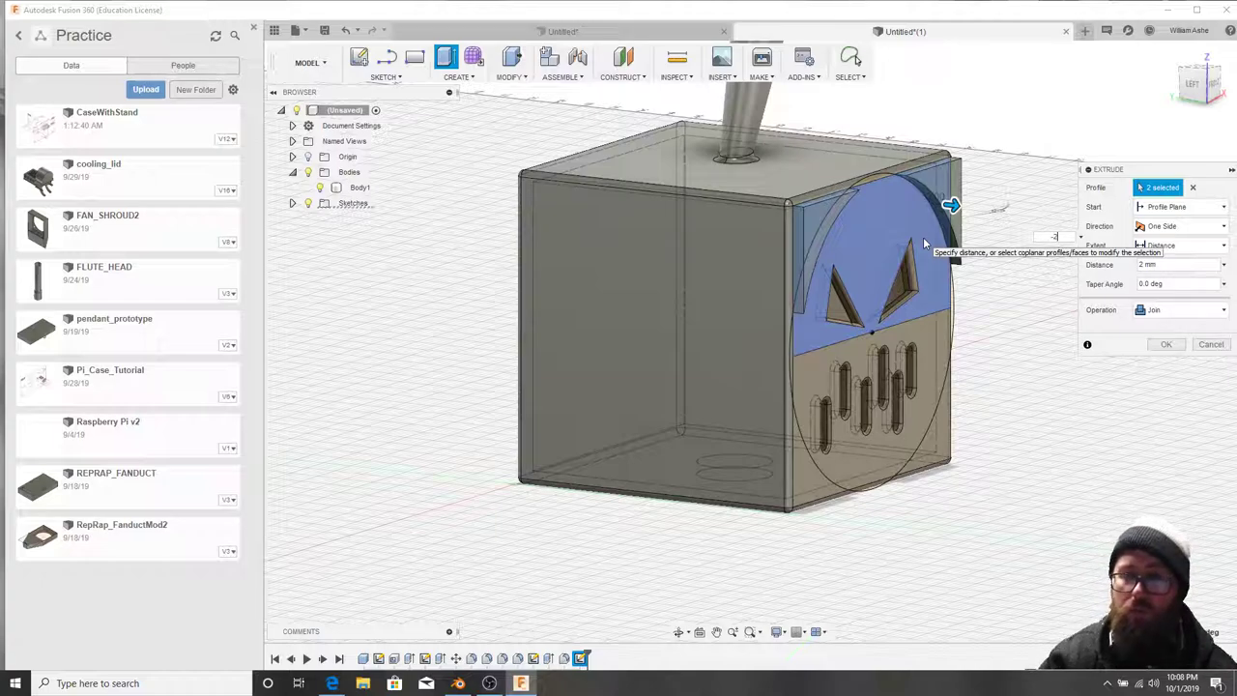
type("-2")
left_click(1181, 309)
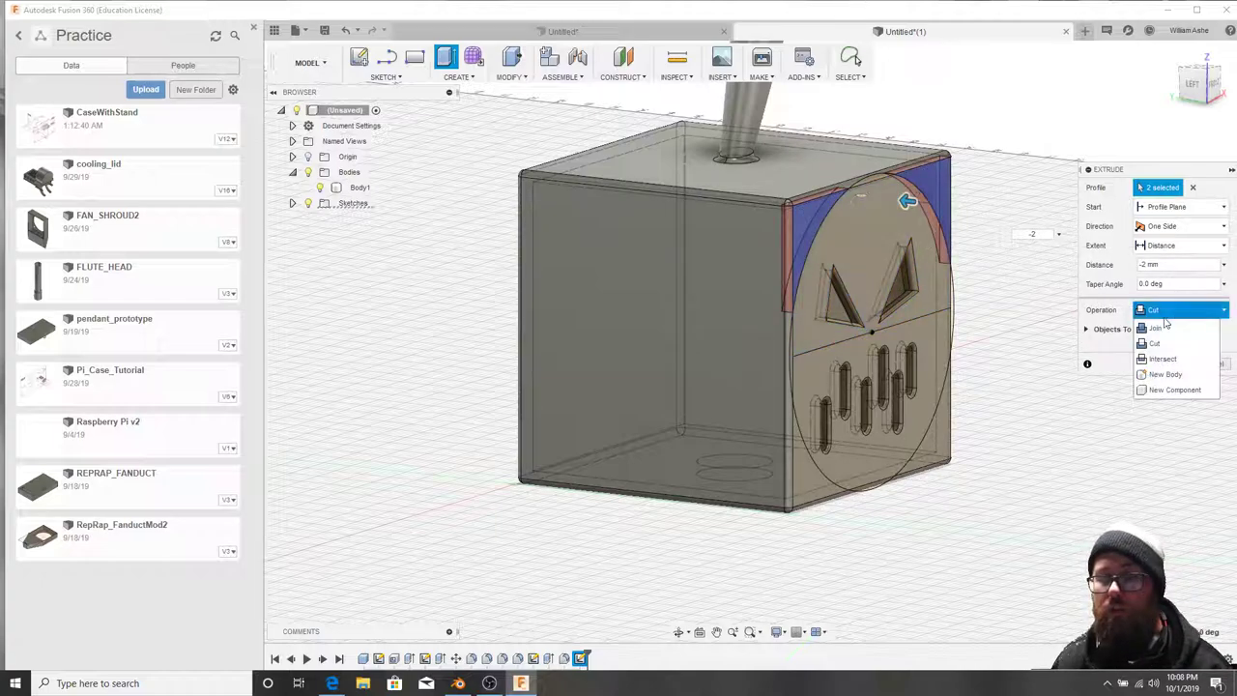
left_click(1166, 373)
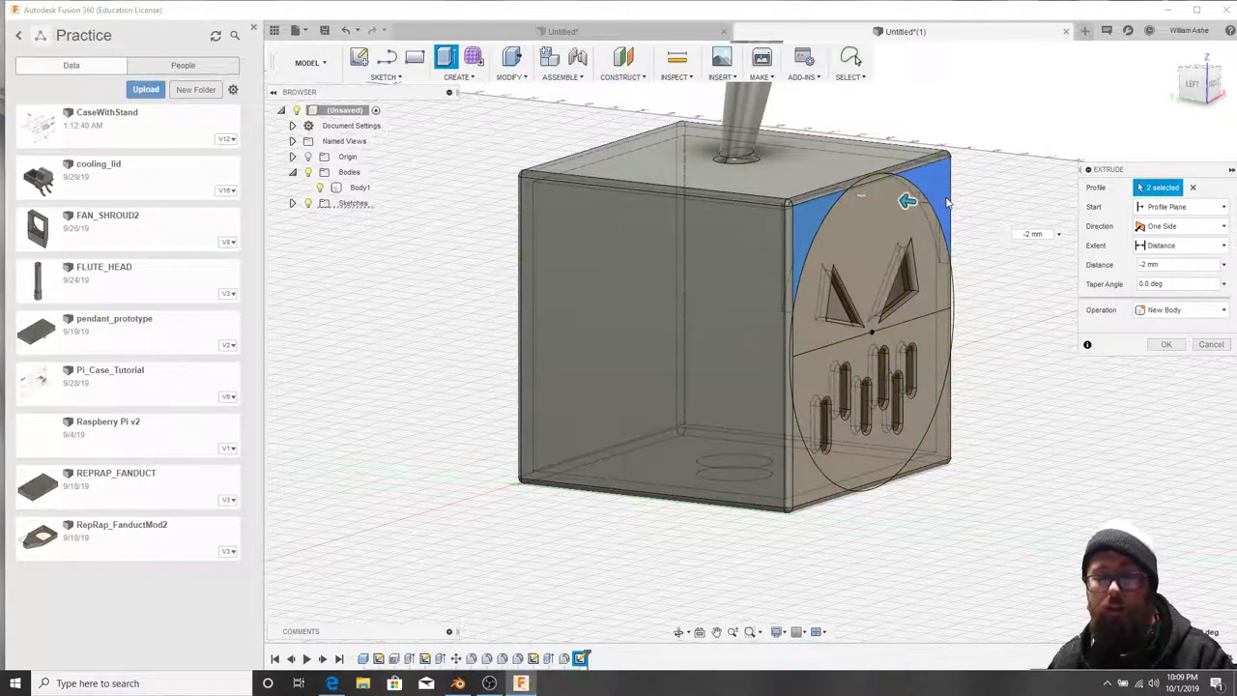
key("Return")
Rename the two corner bodies SUPPORT1 and SUPPORT2, and the main cube body PUMPKIN.
left_click(363, 218)
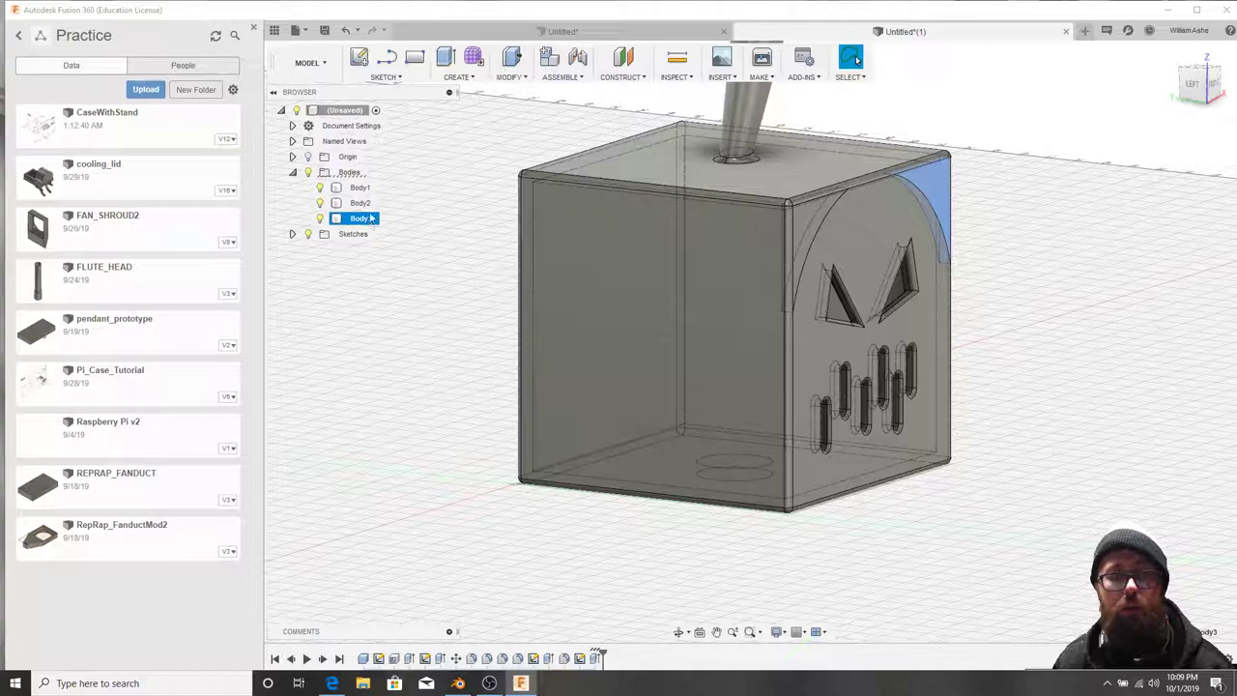
left_click(359, 187)
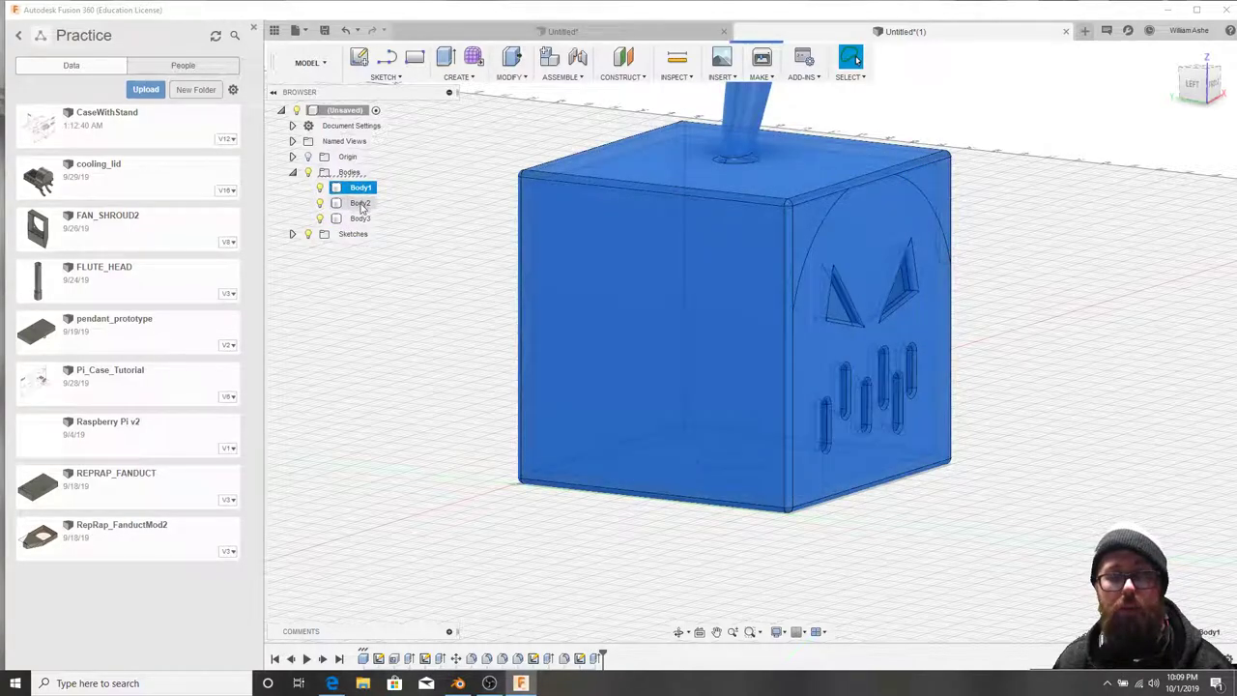
left_click(360, 203)
left_click(360, 219)
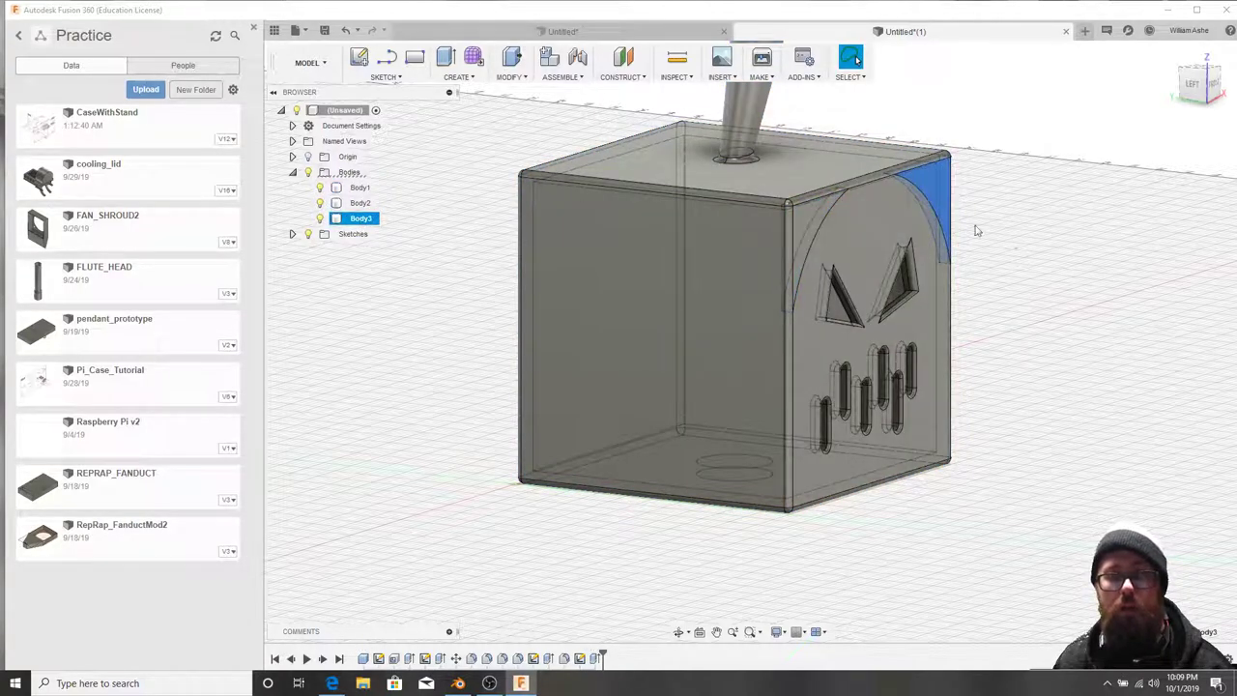
double_click(361, 204)
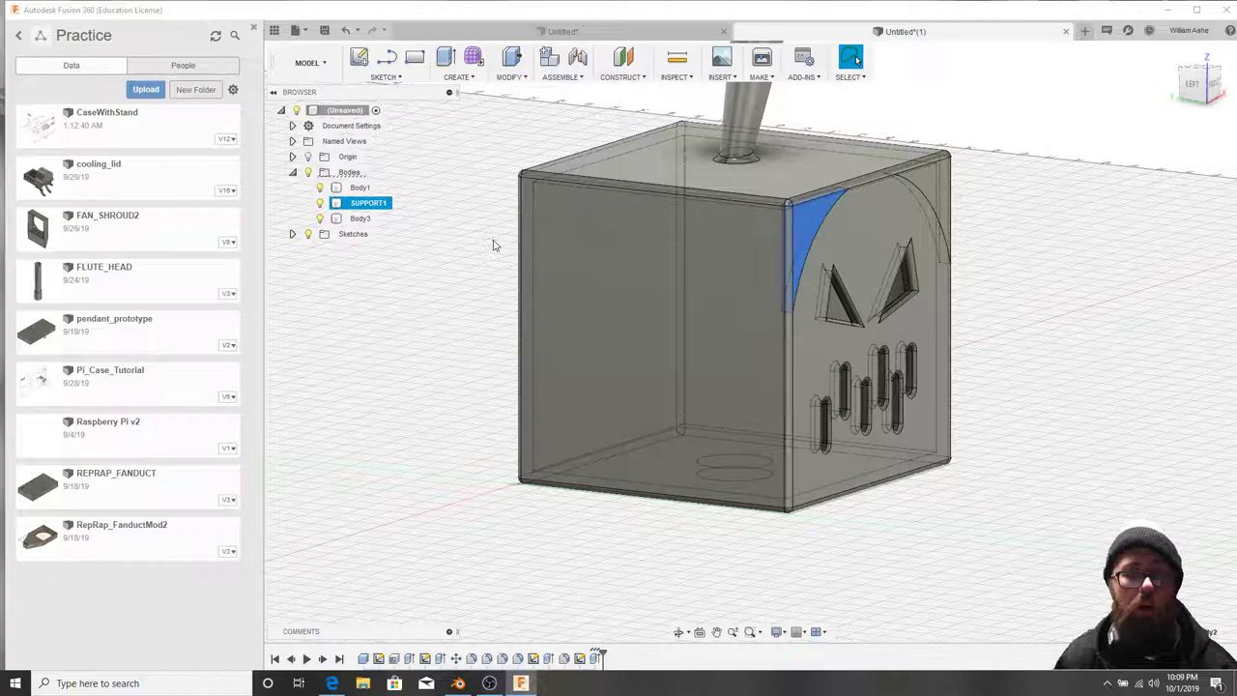
double_click(362, 219)
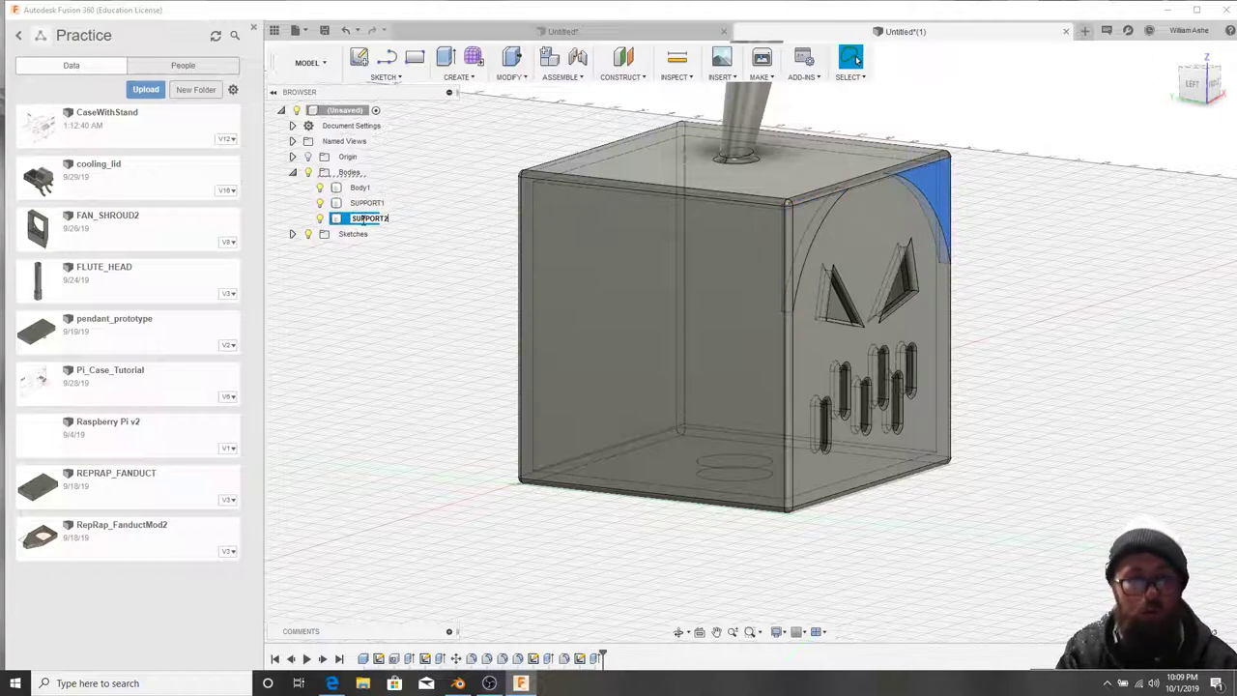
double_click(360, 188)
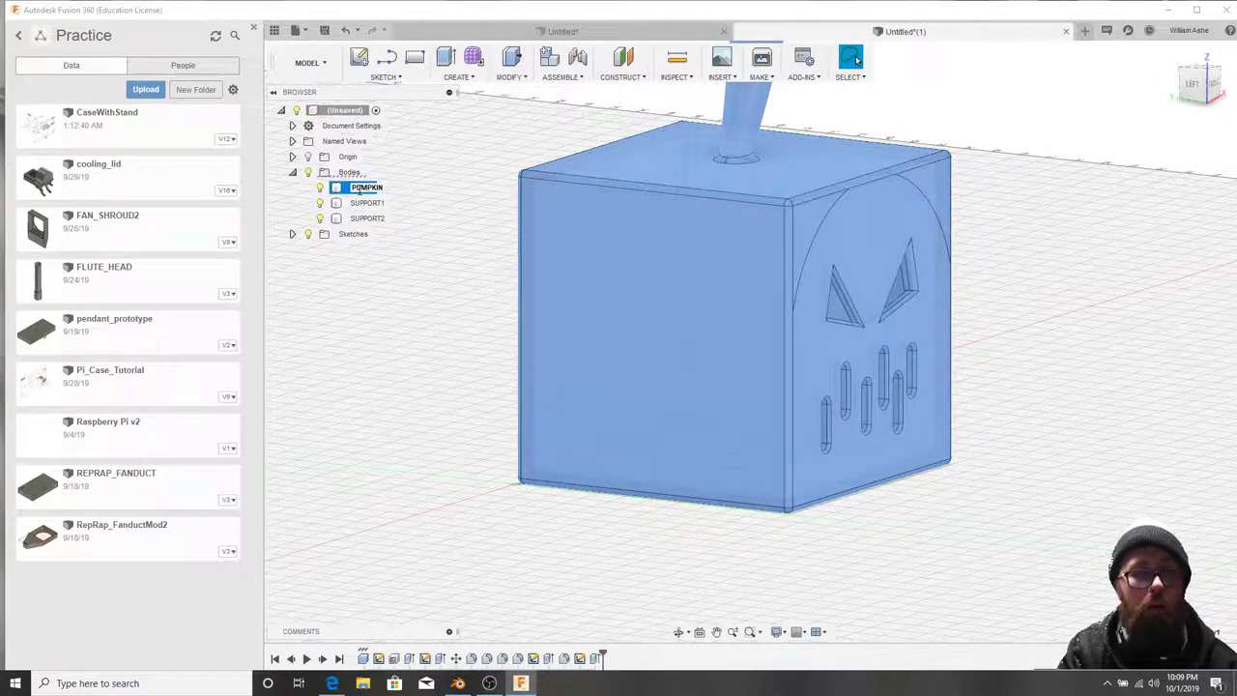
key("Return")
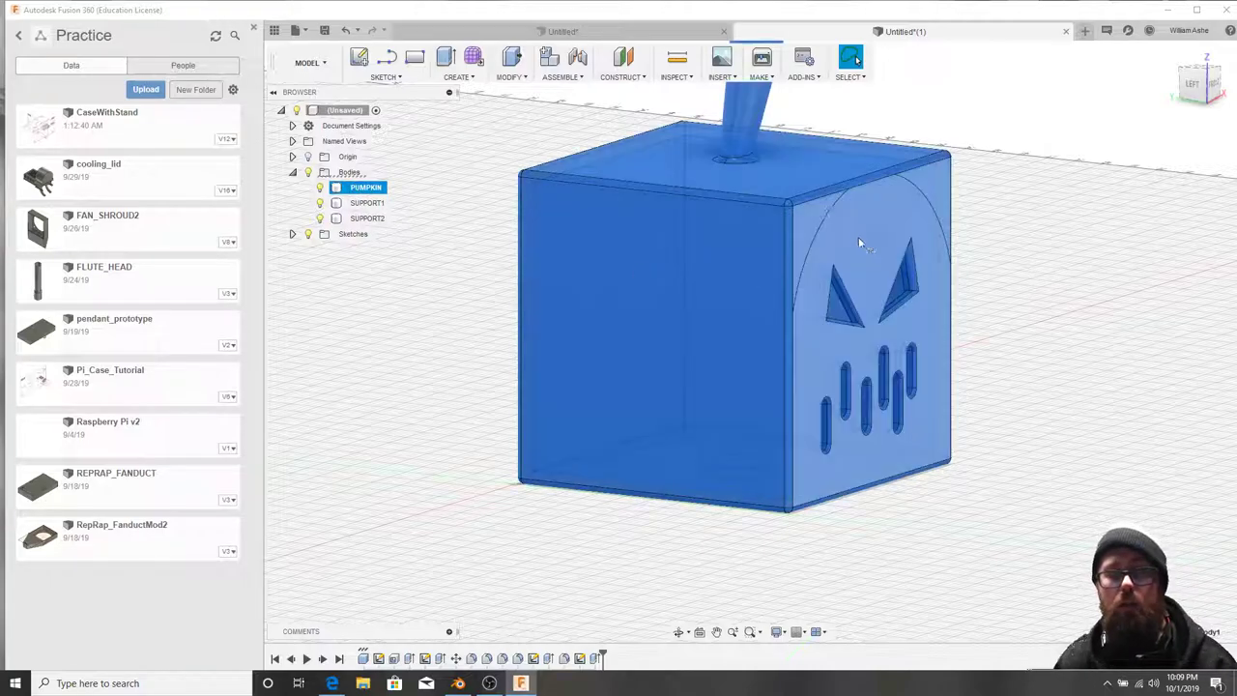
Move the SUPPORT1 and SUPPORT2 bodies together 10 mm in the Y direction, into the cube.
middle_click_drag(857, 242, 840, 276, "shift")
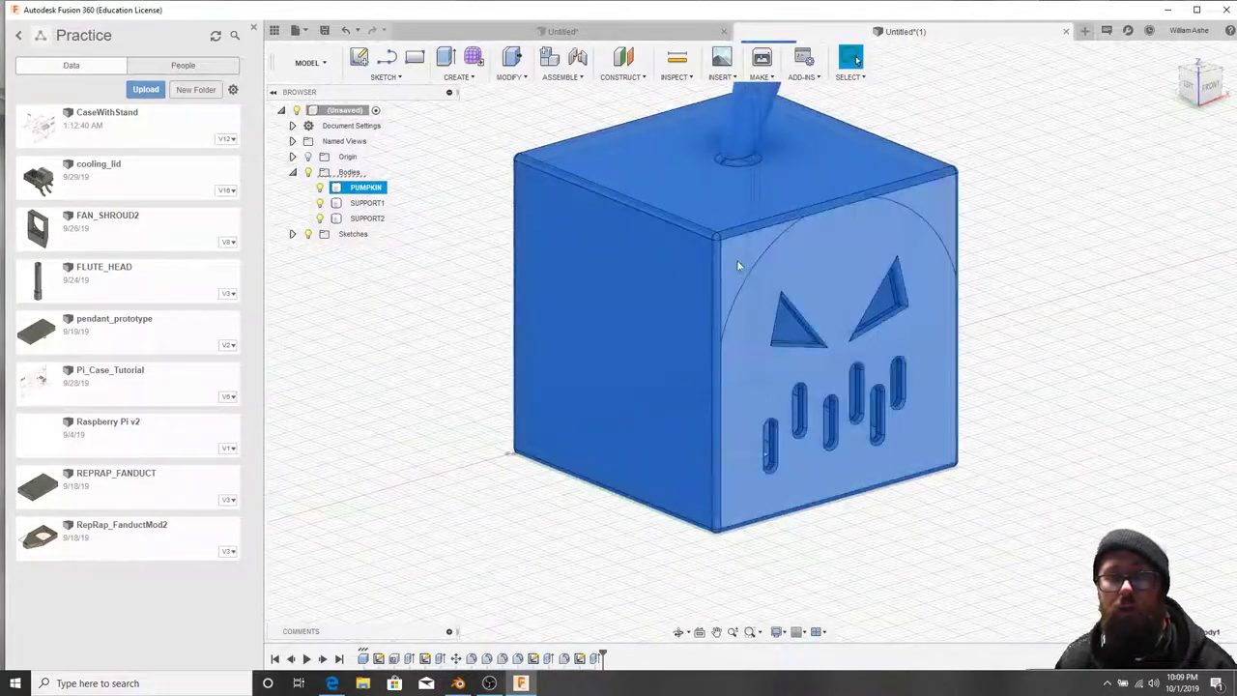
left_click(373, 204)
left_click(368, 219, "ctrl")
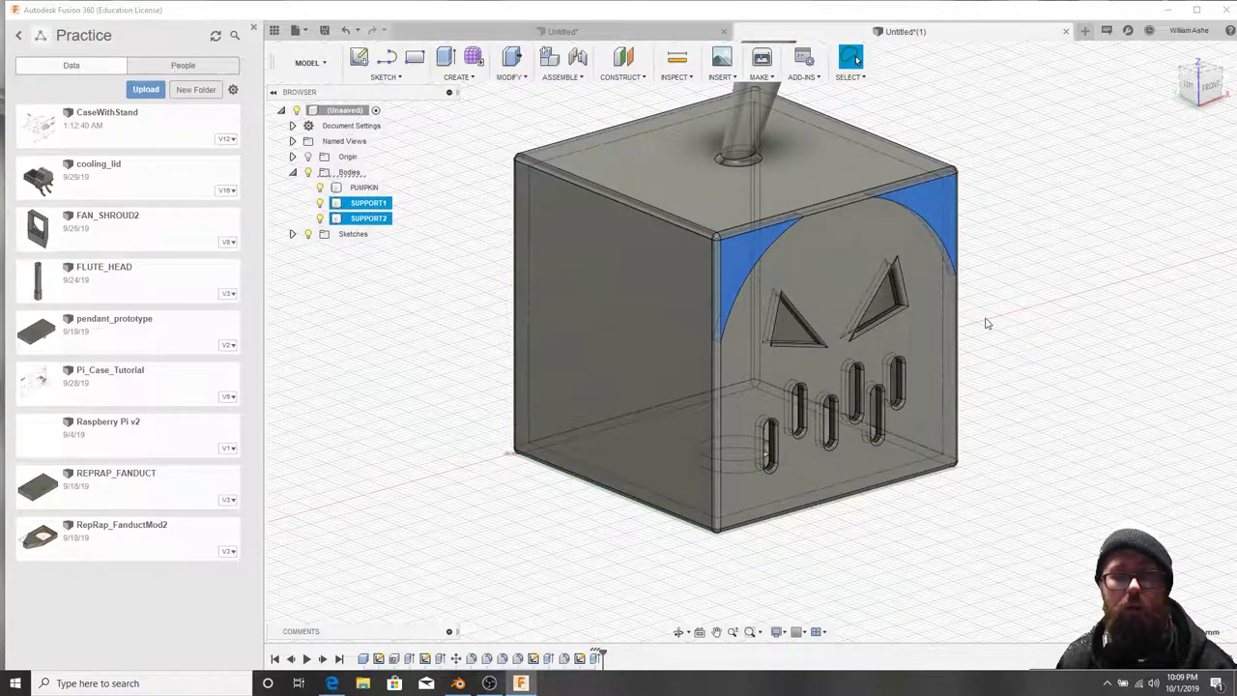
middle_click_drag(995, 342, 1005, 269, "shift")
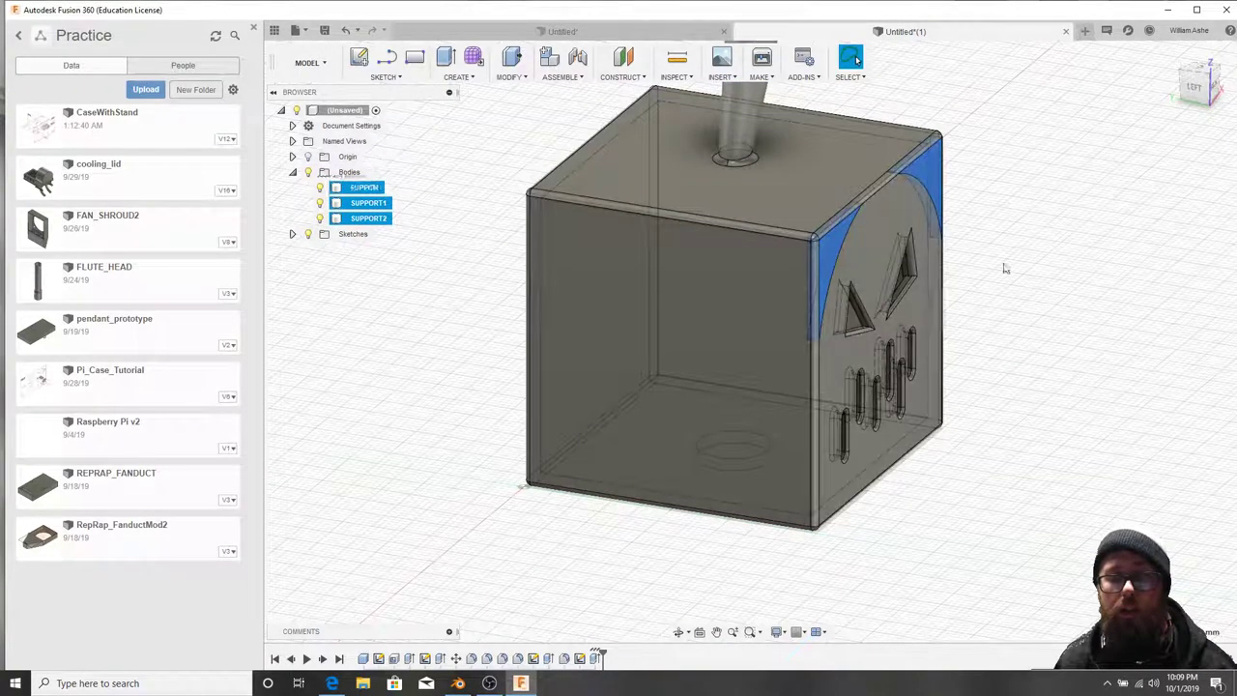
right_click(1005, 269)
left_click(988, 263)
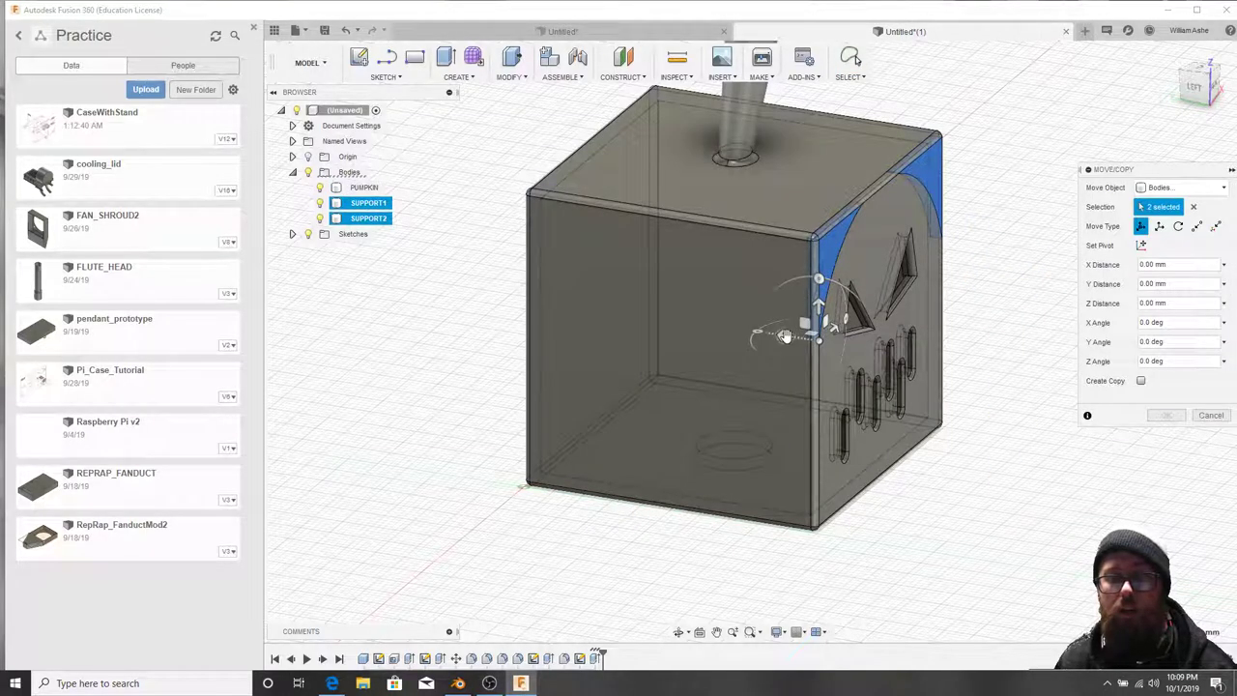
left_click_drag(785, 335, 745, 335)
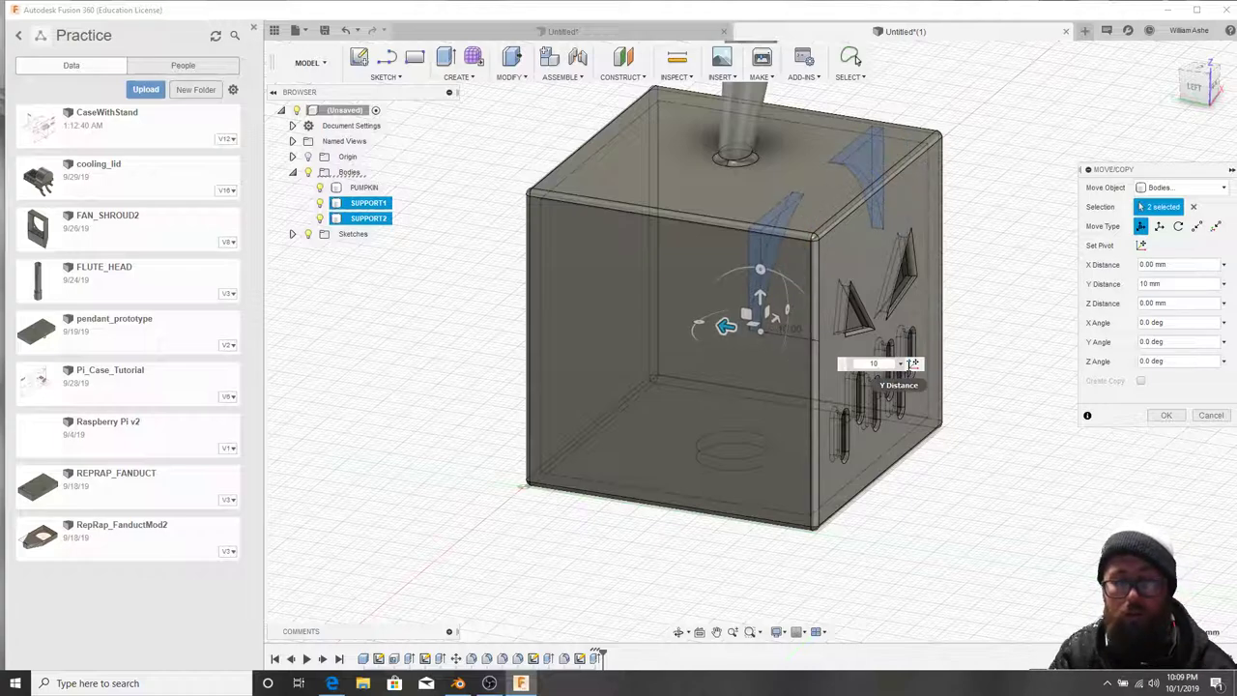
key("Return")
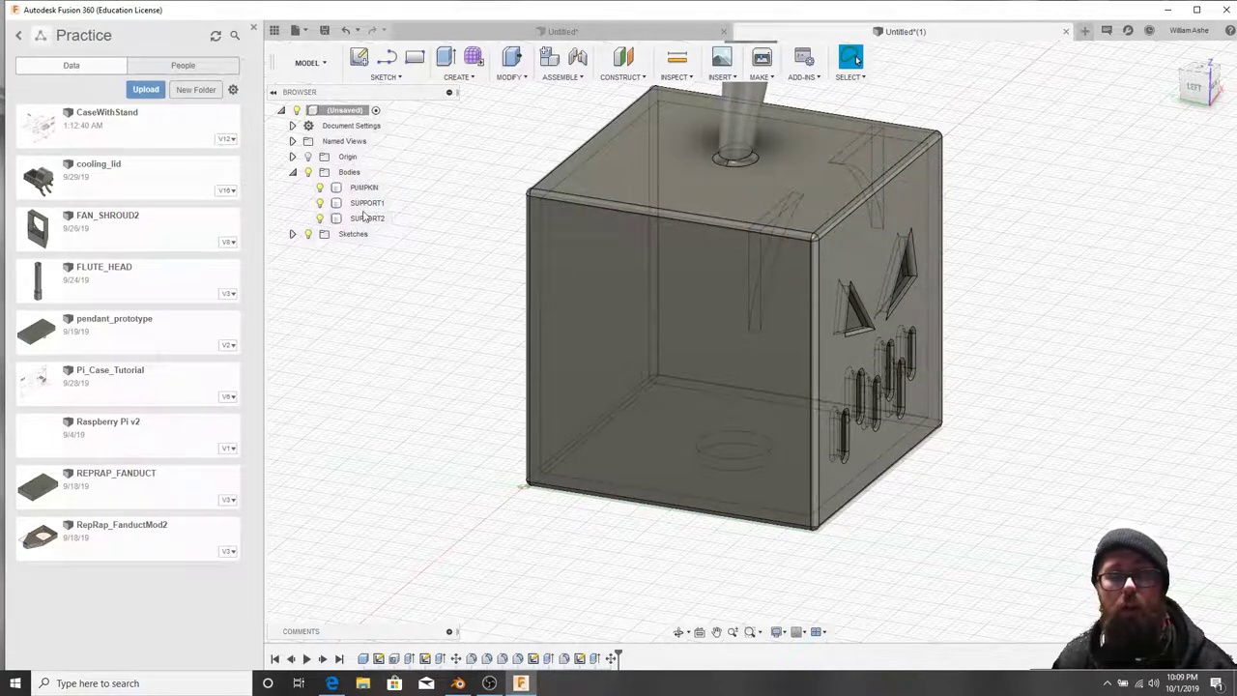
Start a rectangular pattern of the SUPPORT1 and SUPPORT2 bodies and enter a distance of 10 mm.
left_click(366, 202)
left_click(367, 218, "ctrl")
left_click(365, 187, "ctrl")
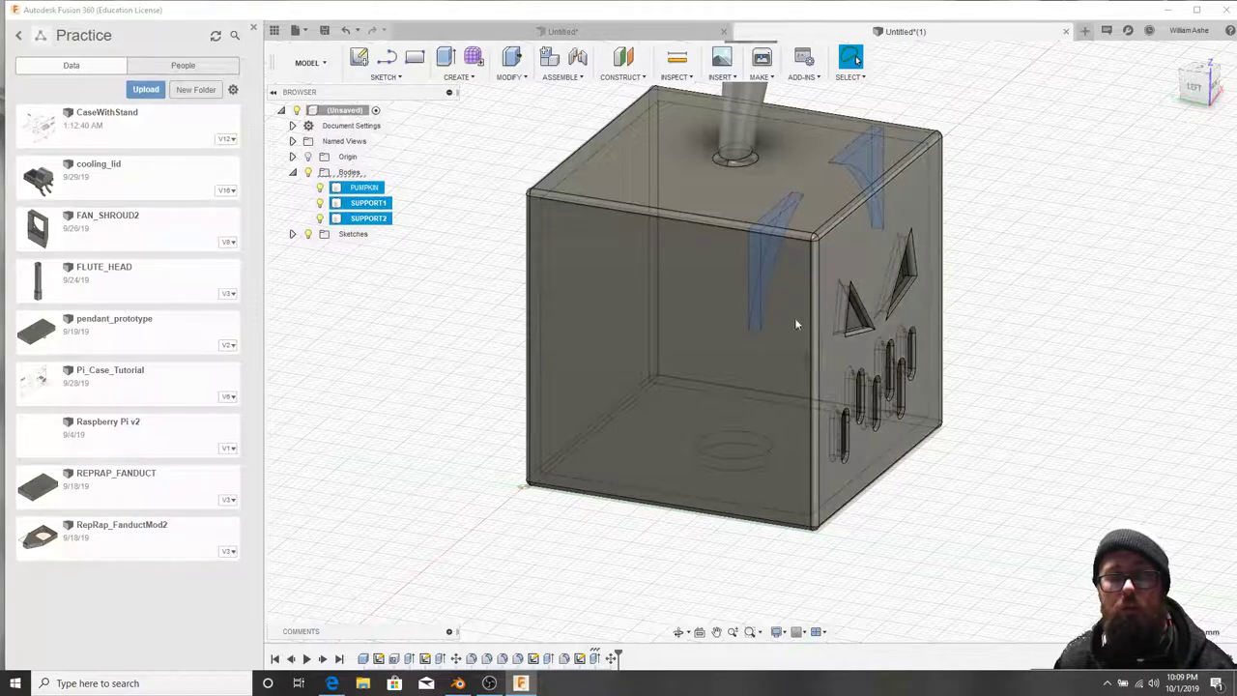
middle_click_drag(796, 323, 837, 357)
scroll(880, 284, "up", 1)
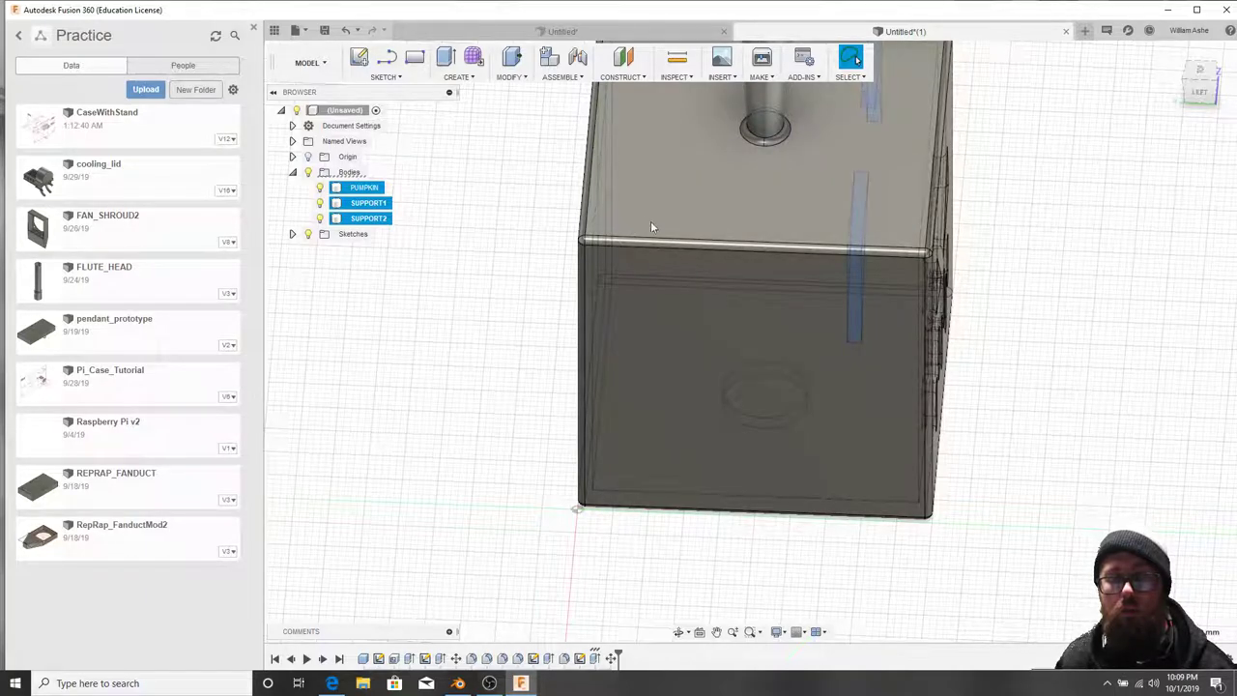
middle_click_drag(997, 335, 776, 345, "shift")
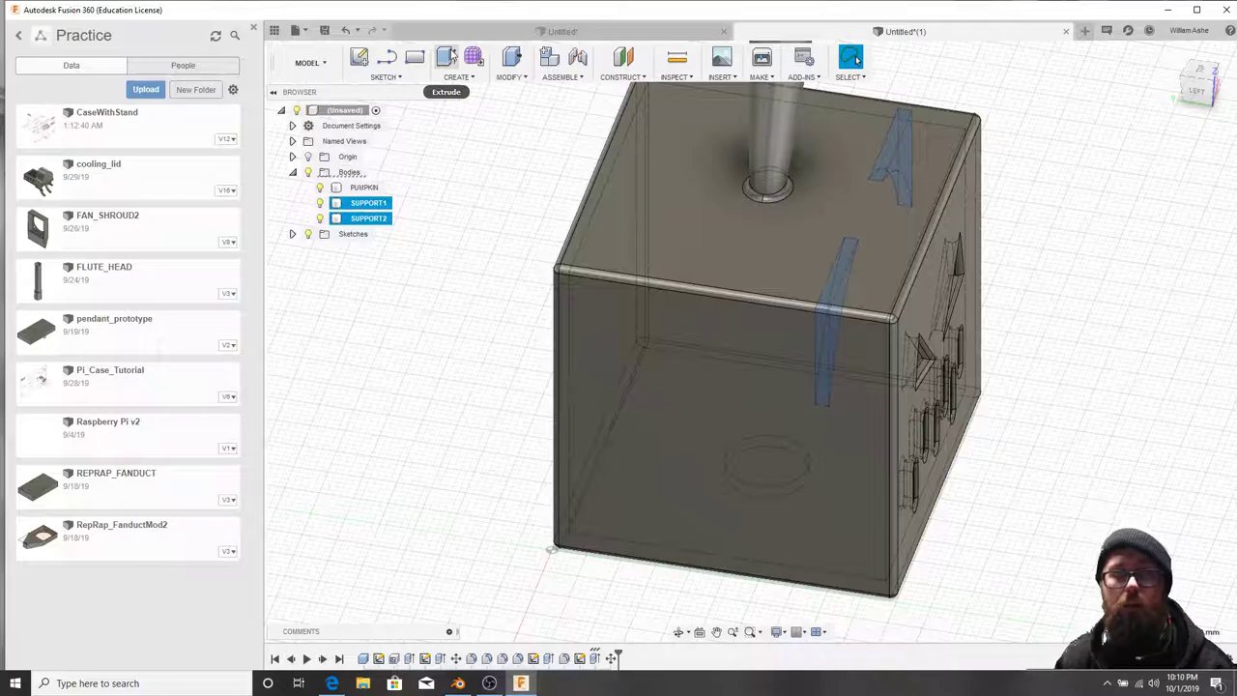
left_click(387, 77)
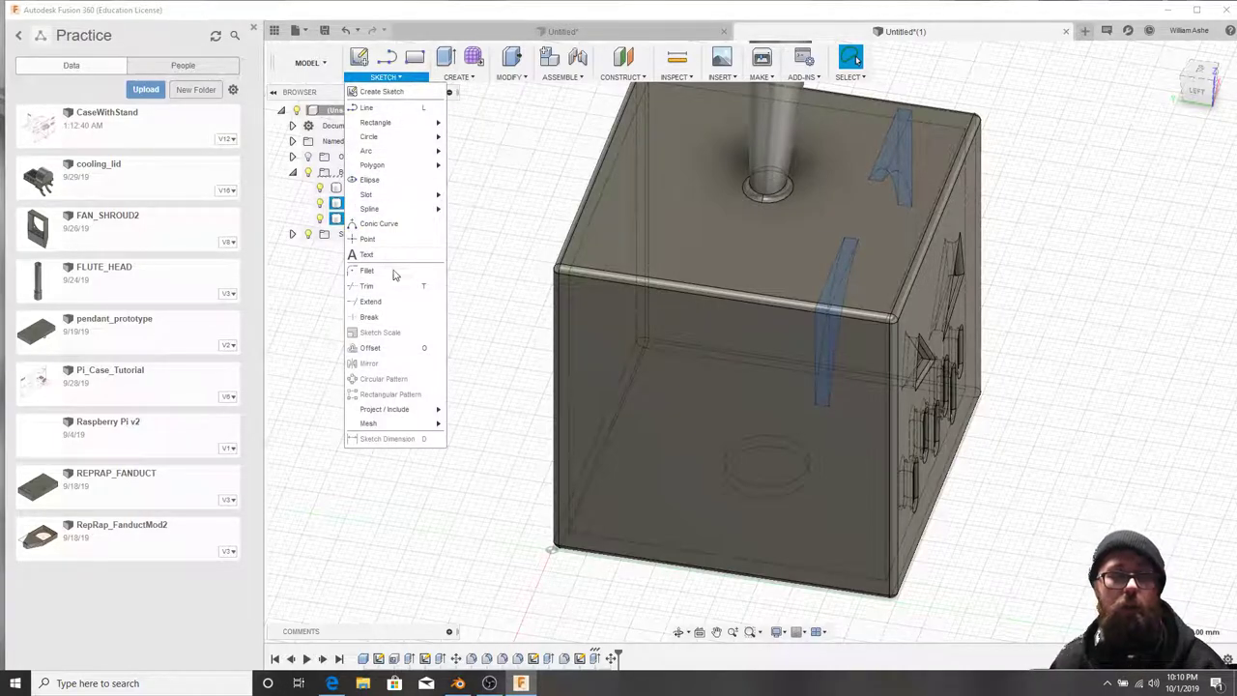
left_click(473, 79)
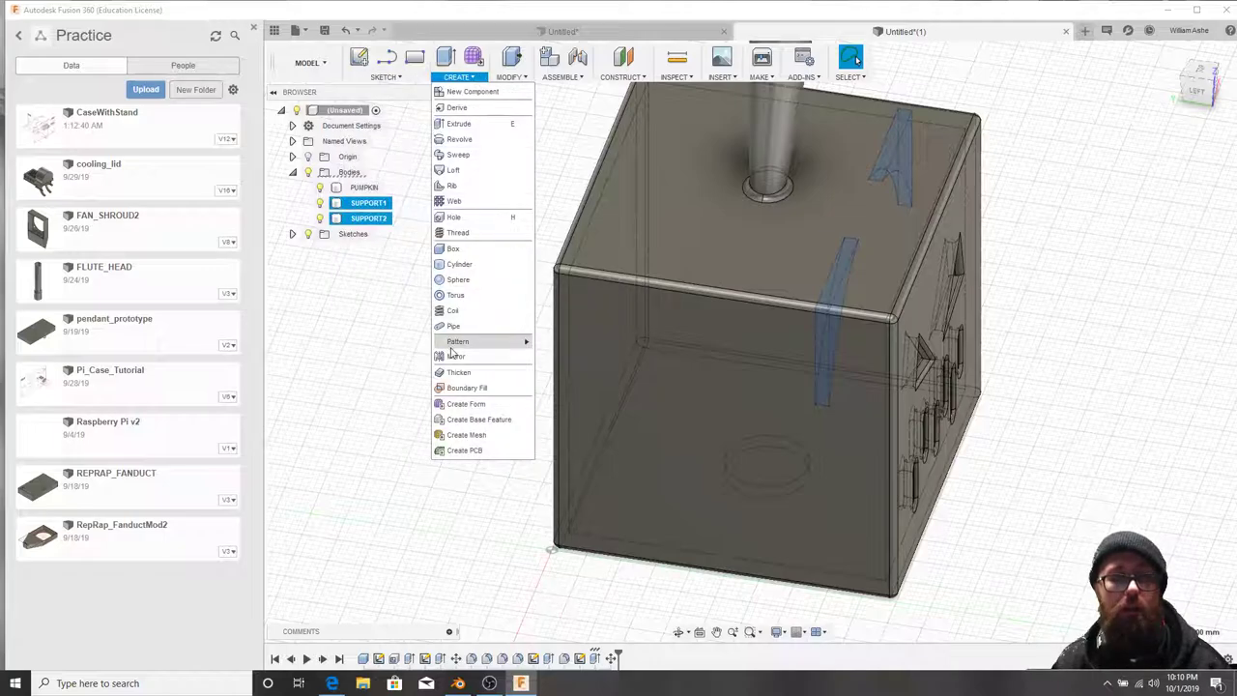
mouse_move(460, 346)
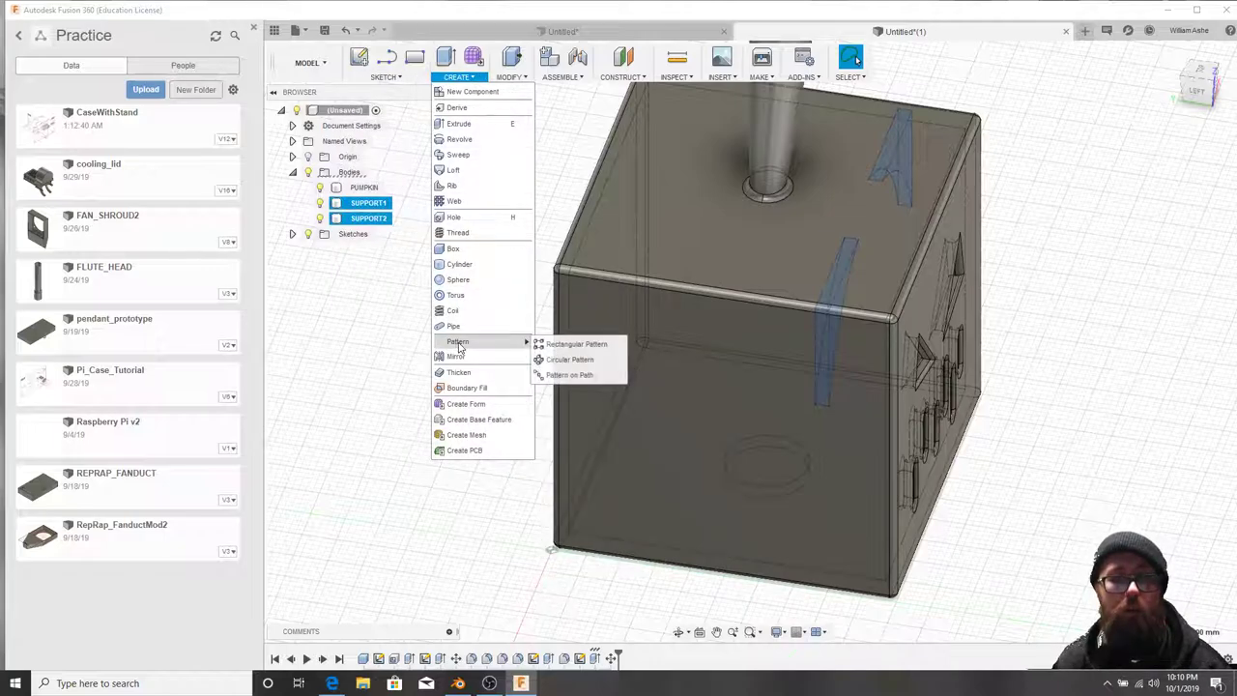
left_click(576, 344)
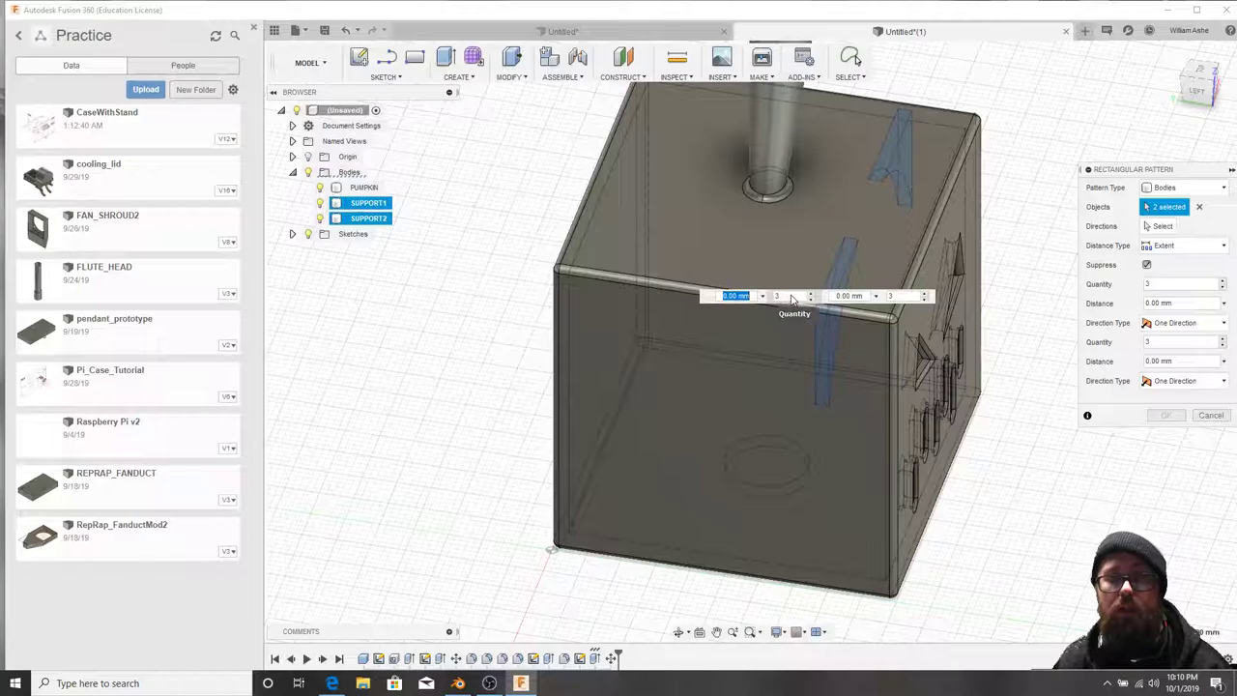
type("1")
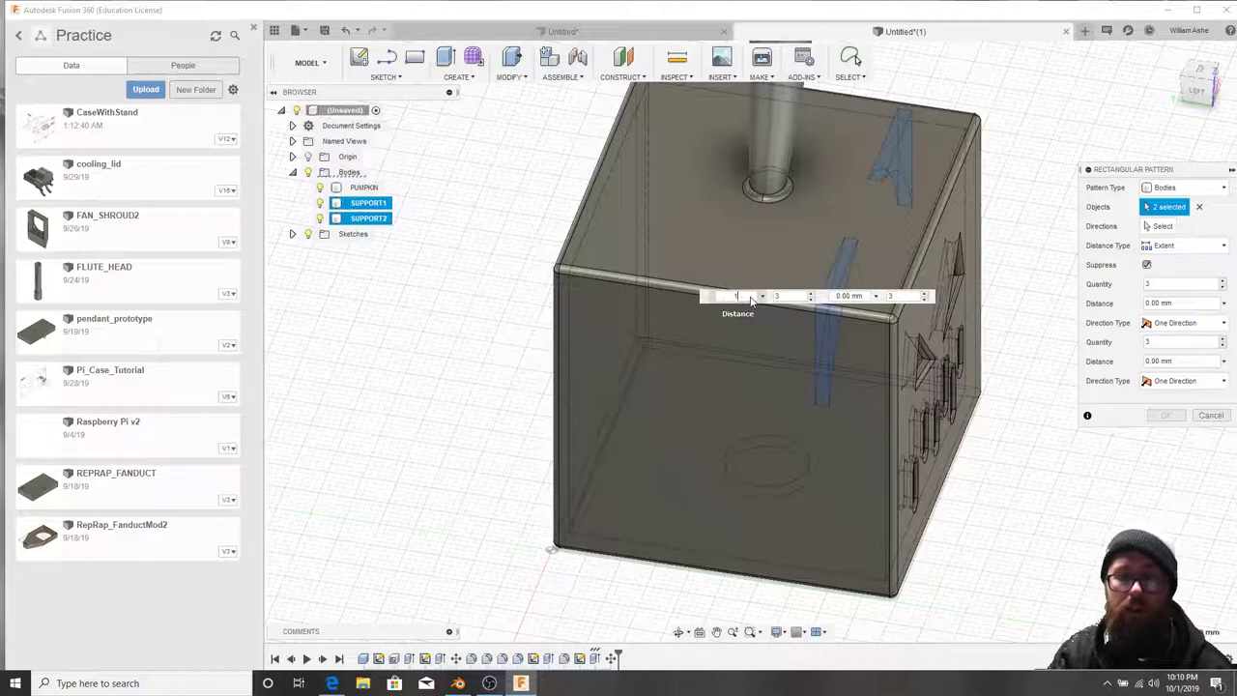
type("0")
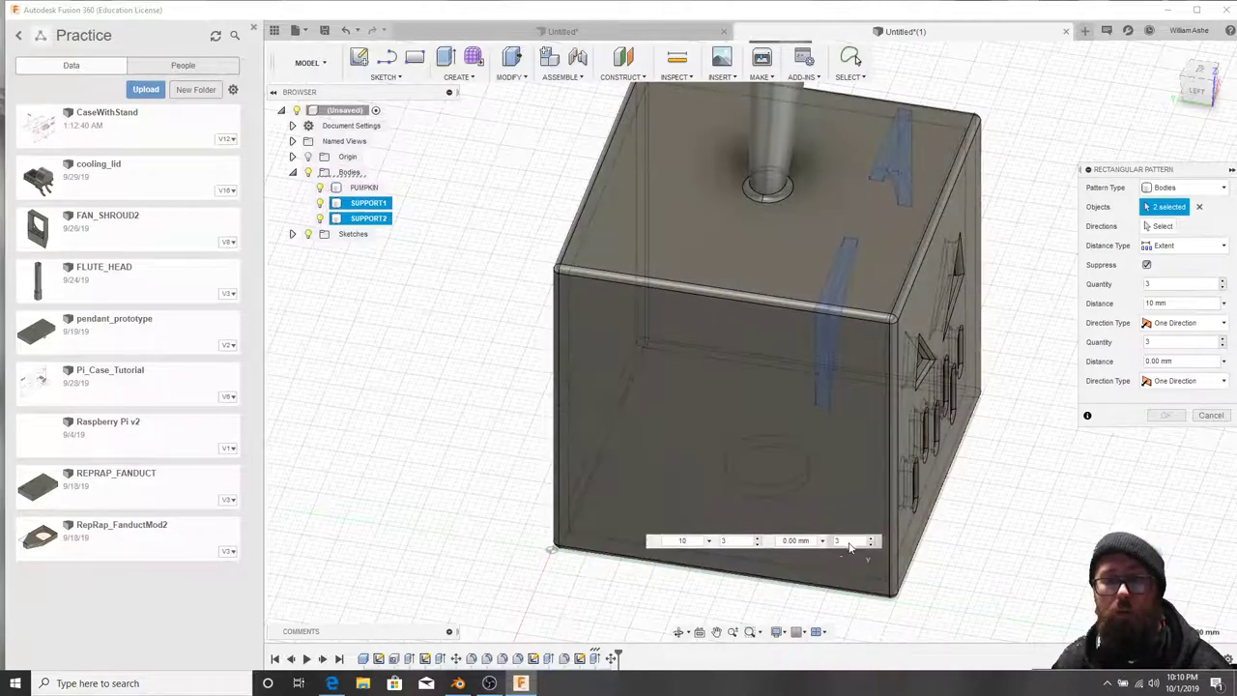
Pattern SUPPORT1 and SUPPORT2 along the Y axis toward the cube's back, with quantity 3 over a 30 mm extent.
middle_click_drag(851, 548, 1015, 411, "shift")
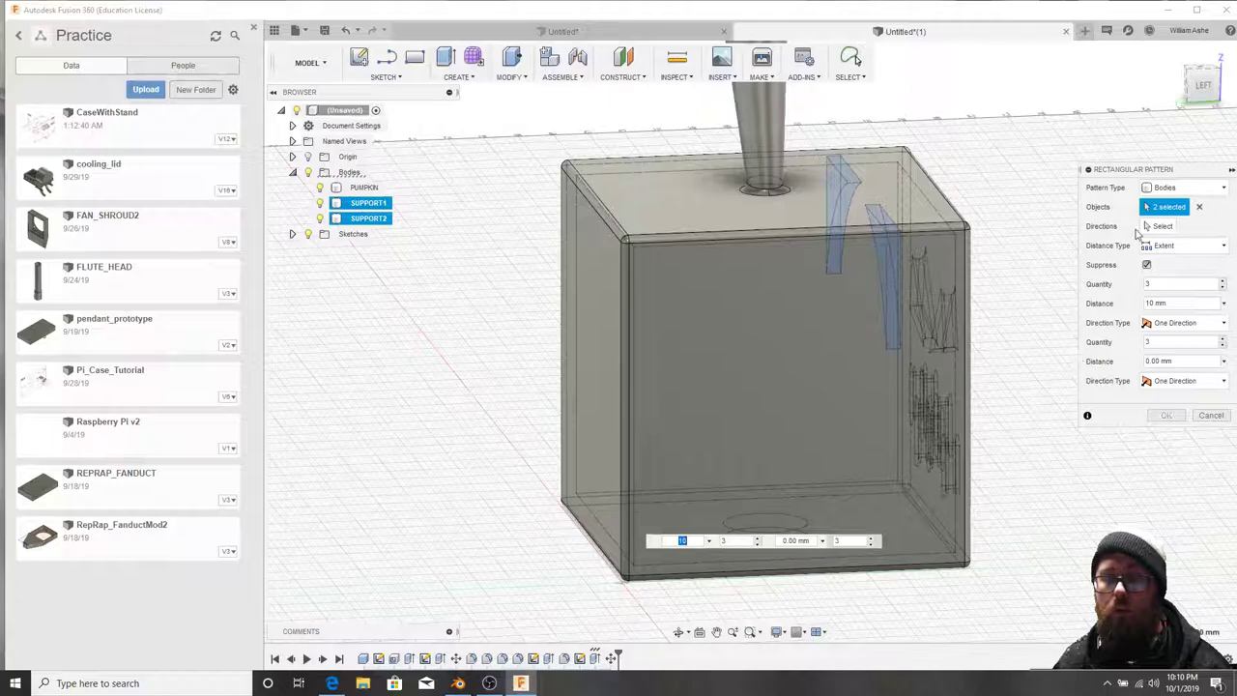
left_click(1160, 226)
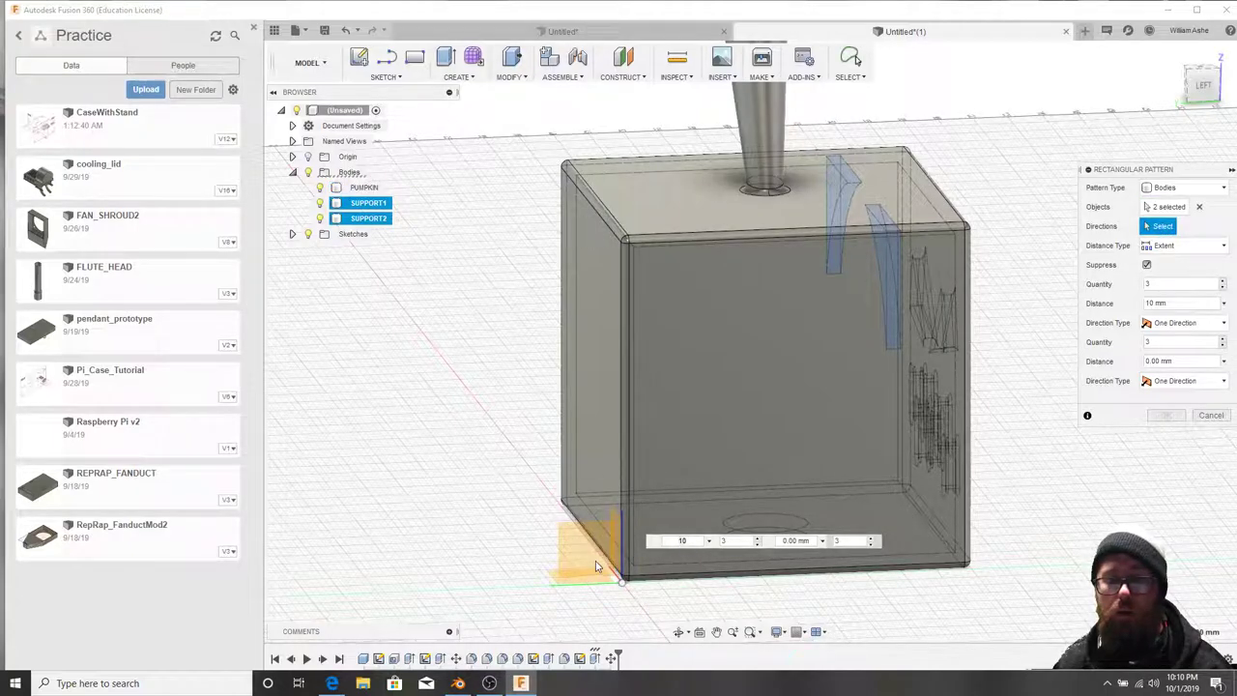
middle_click_drag(717, 555, 672, 567, "shift")
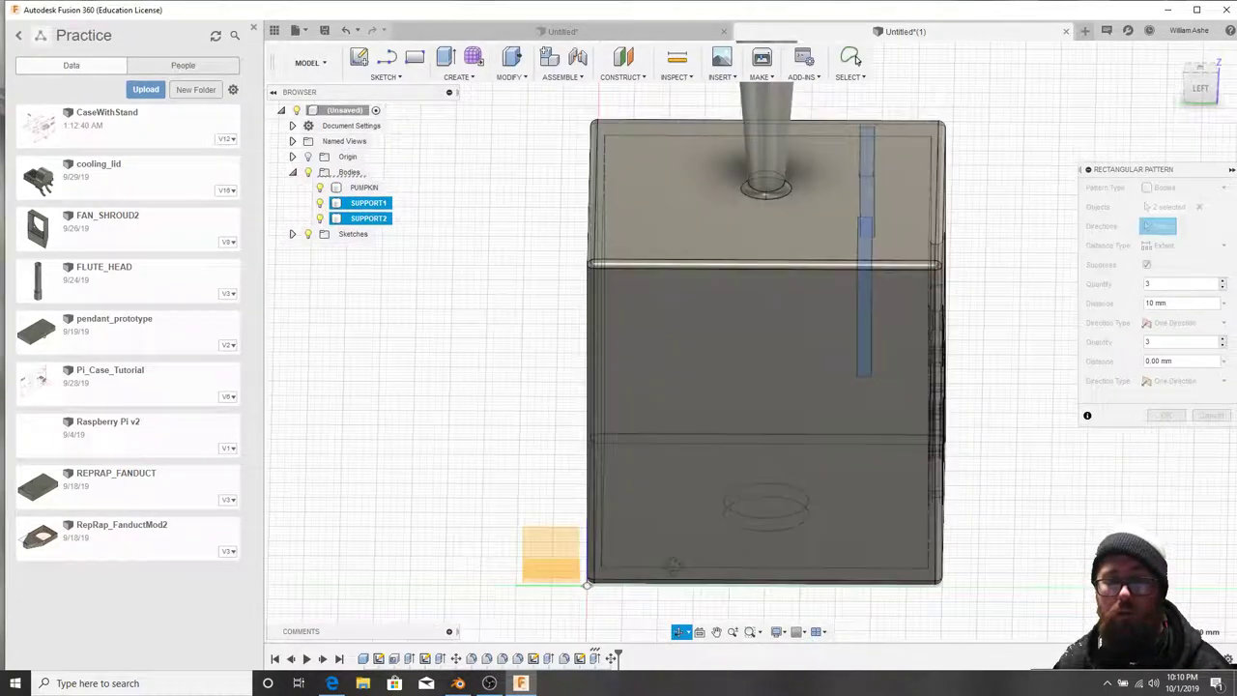
left_click(569, 588)
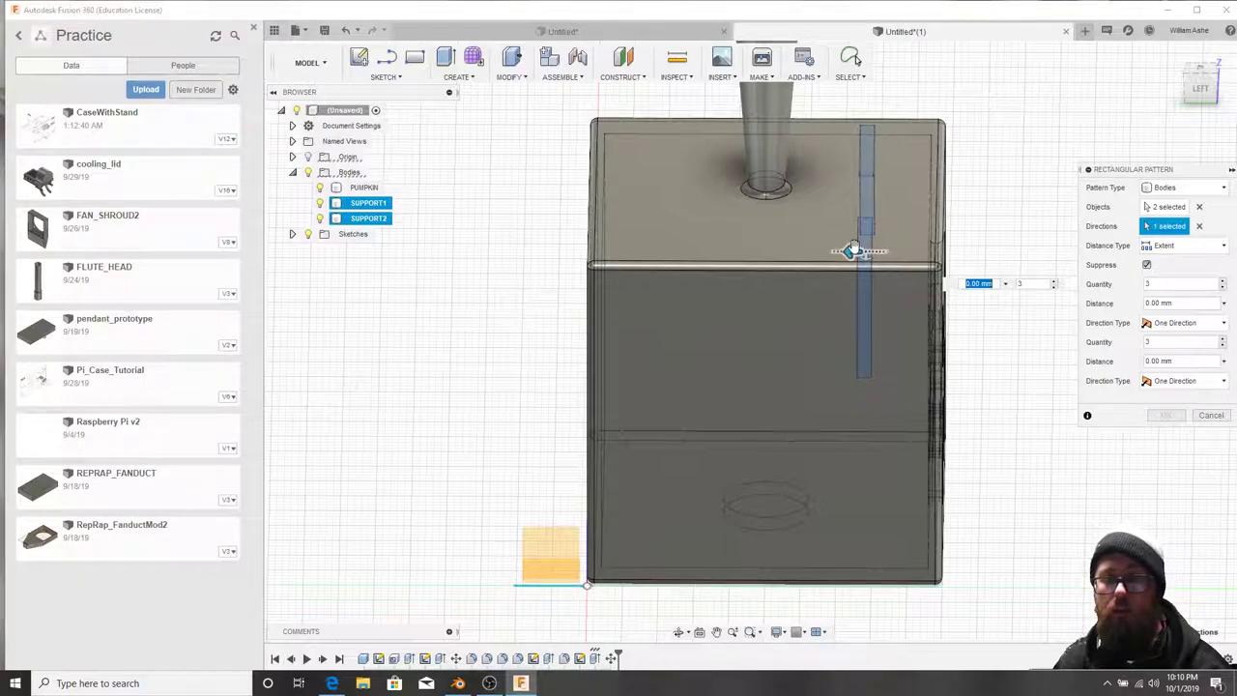
left_click_drag(732, 265, 675, 271)
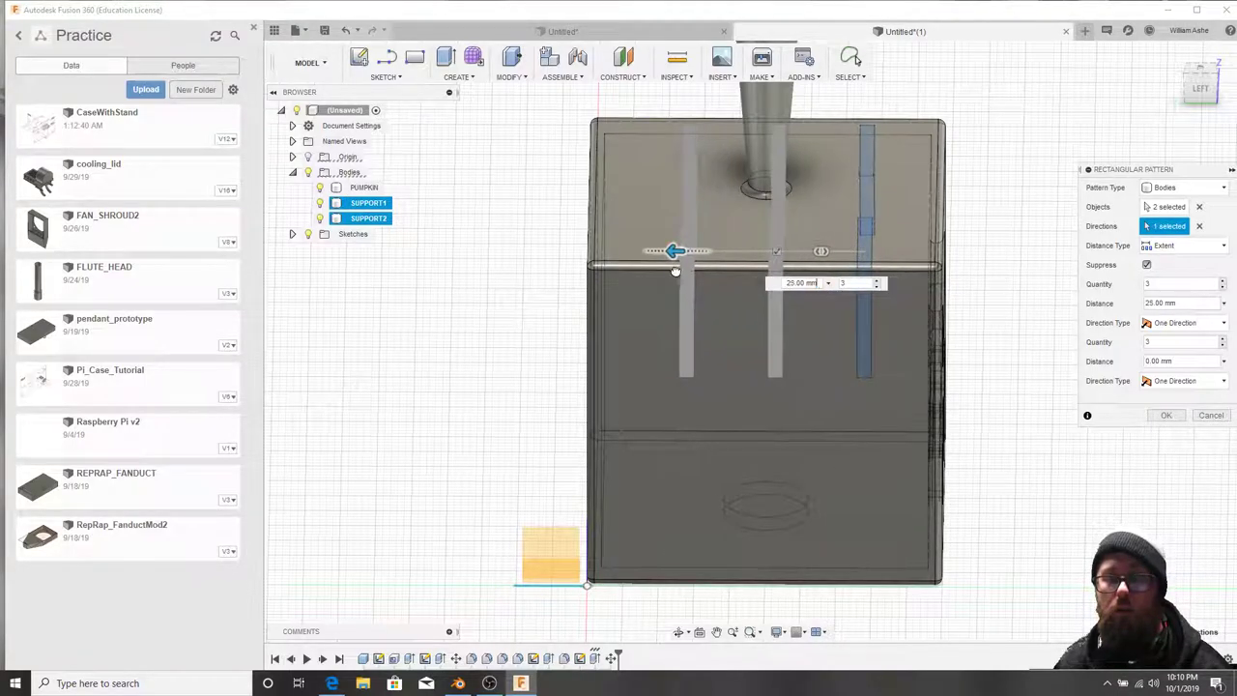
left_click(822, 282)
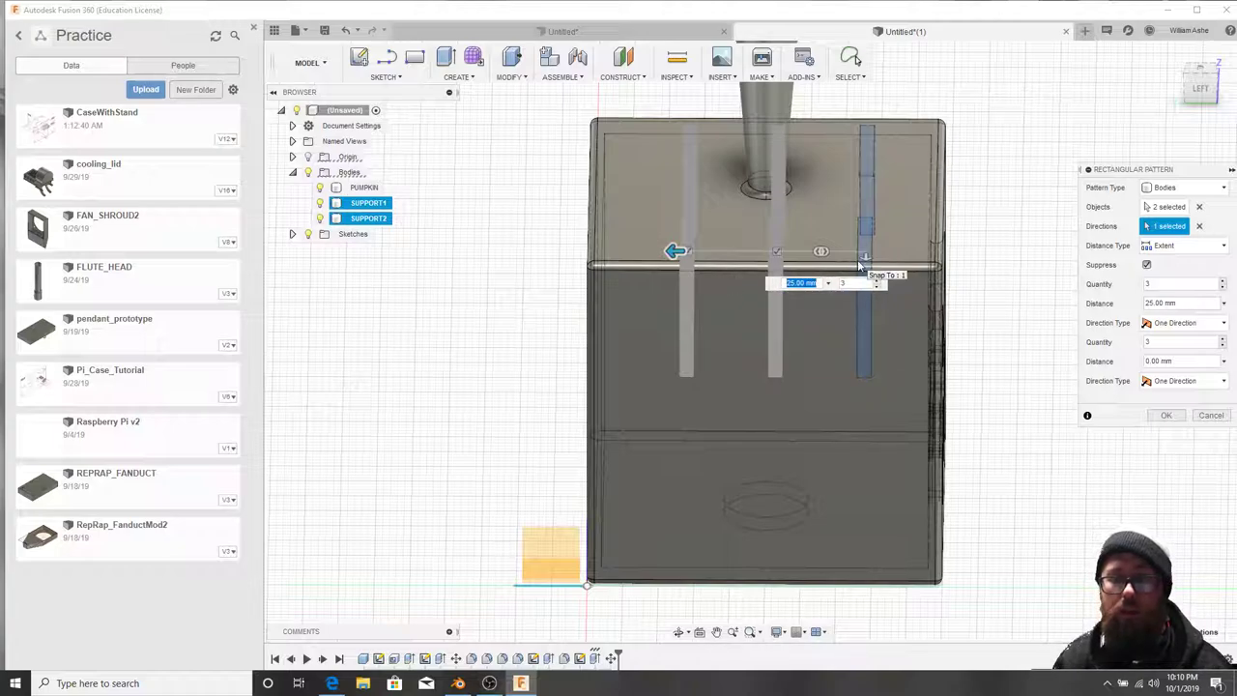
type("30")
key("Return")
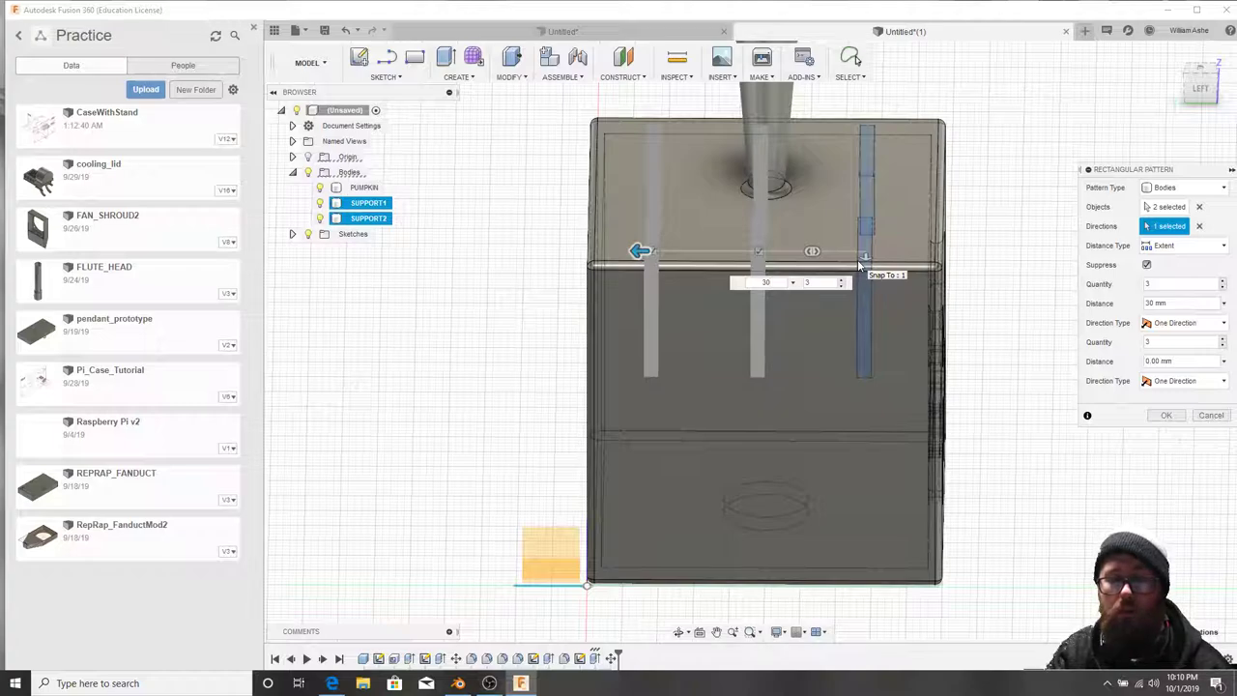
key("Return")
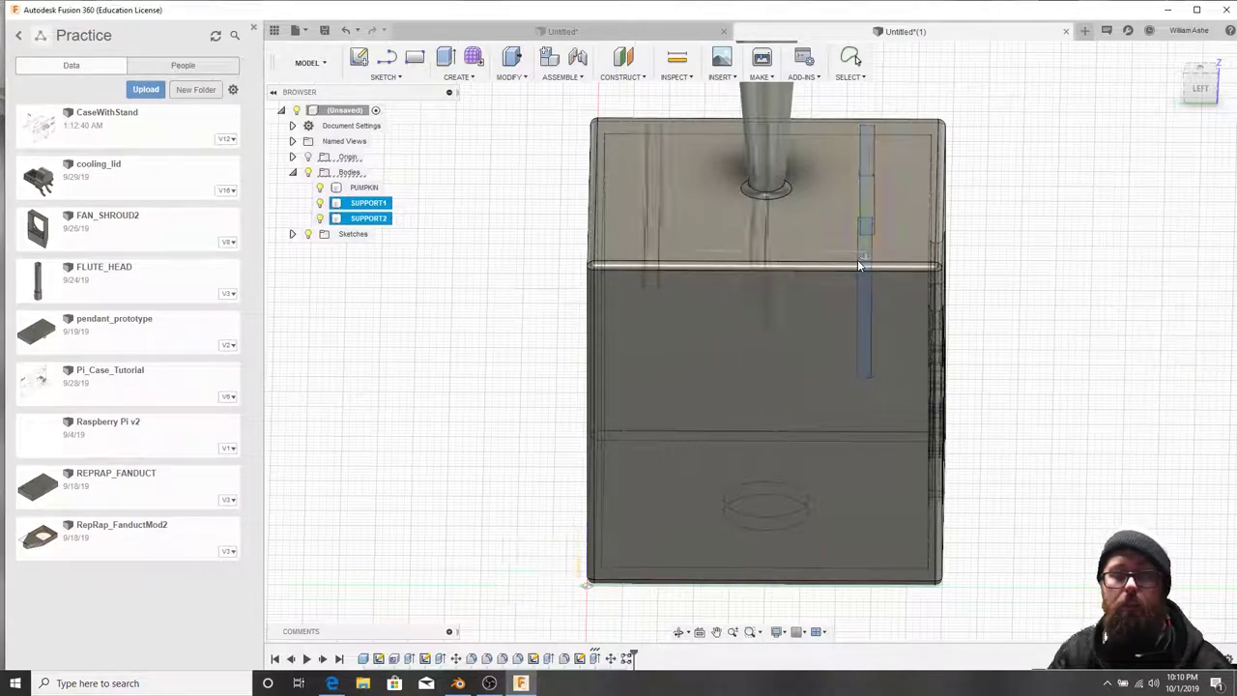
middle_click_drag(1030, 348, 915, 343, "shift")
left_click(464, 289)
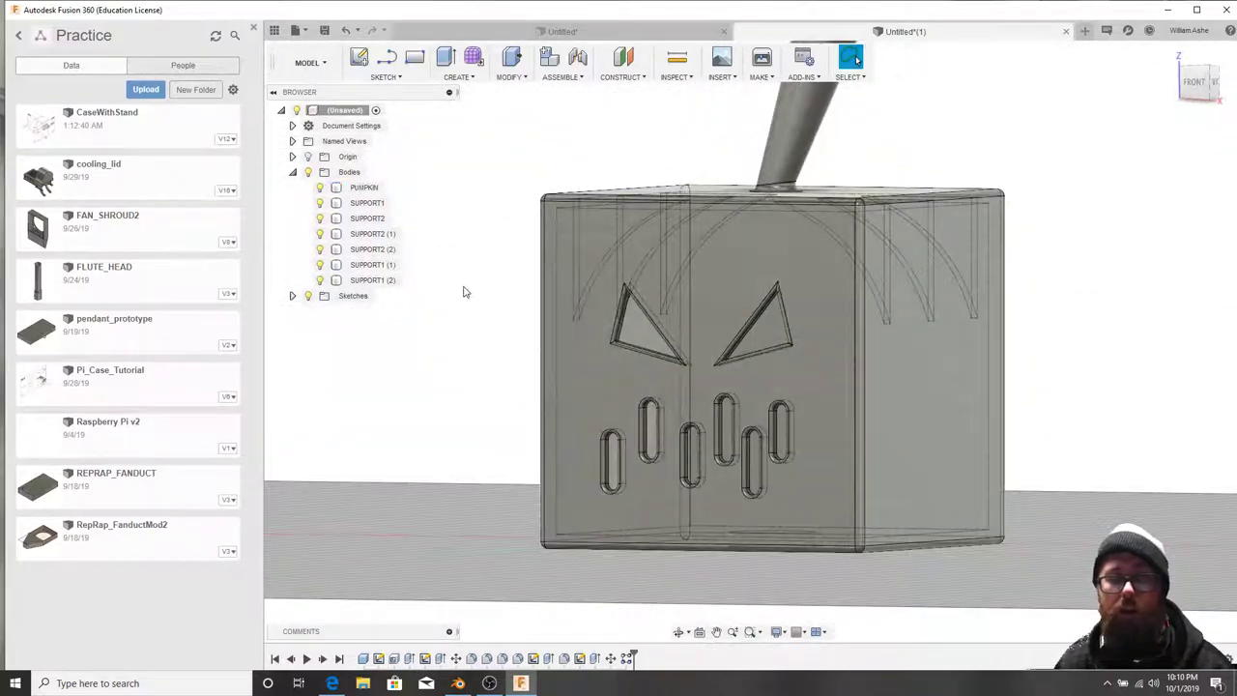
Combine the six support bodies into the PUMPKIN target body with the Join operation, without keeping the tools.
left_click(365, 188)
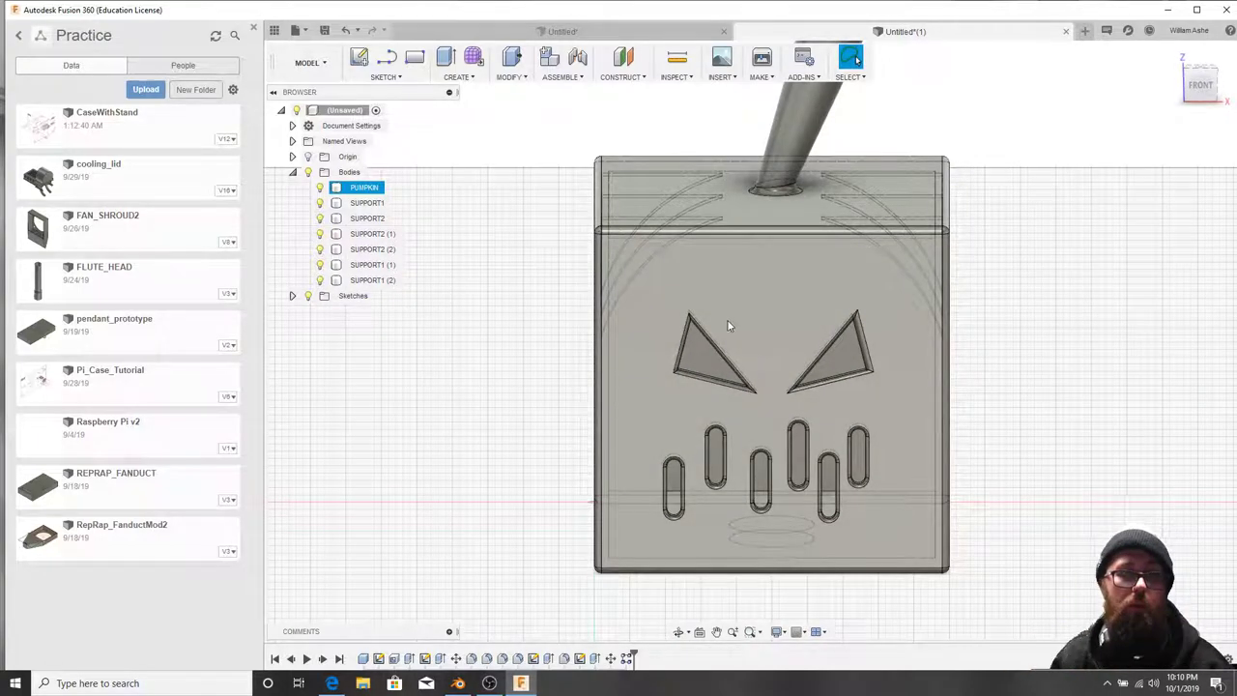
left_click(532, 263)
left_click(364, 188)
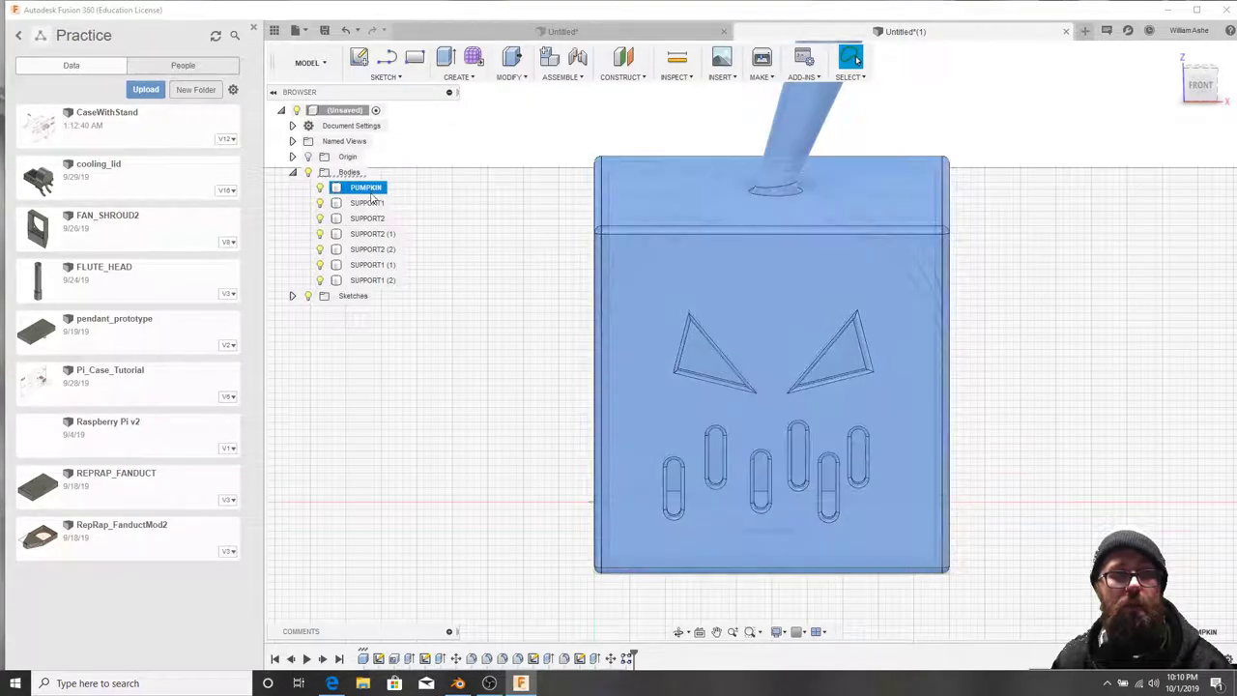
left_click(511, 77)
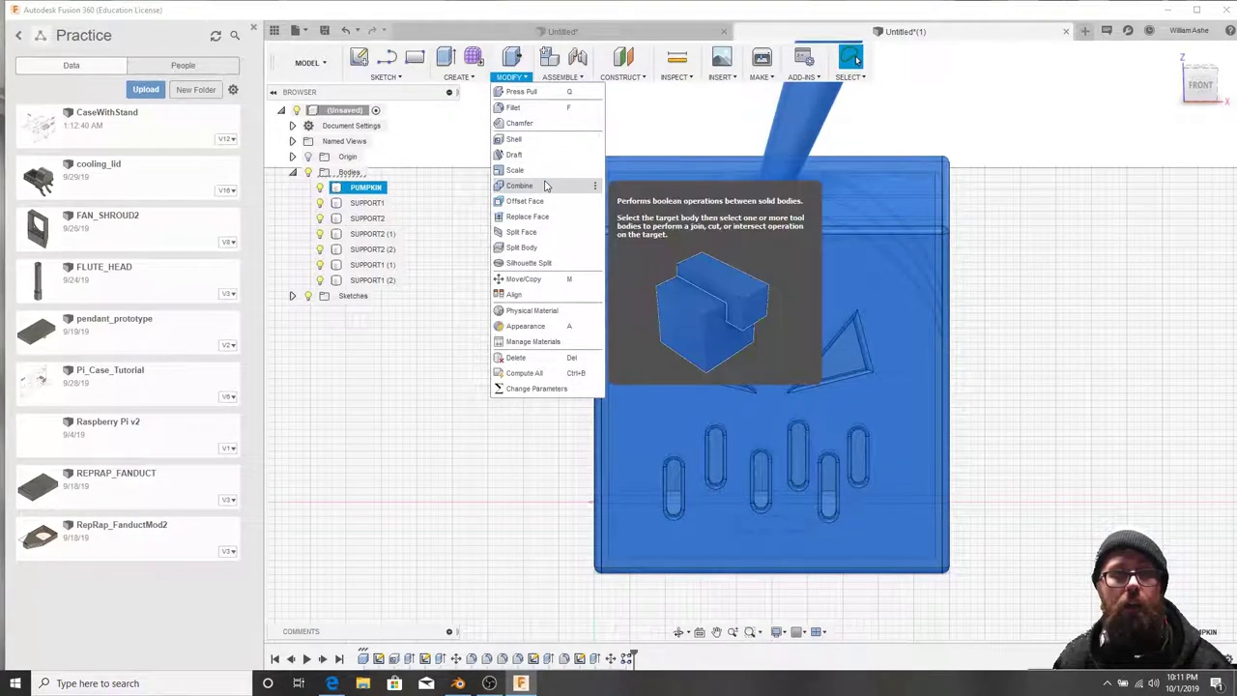
left_click(546, 186)
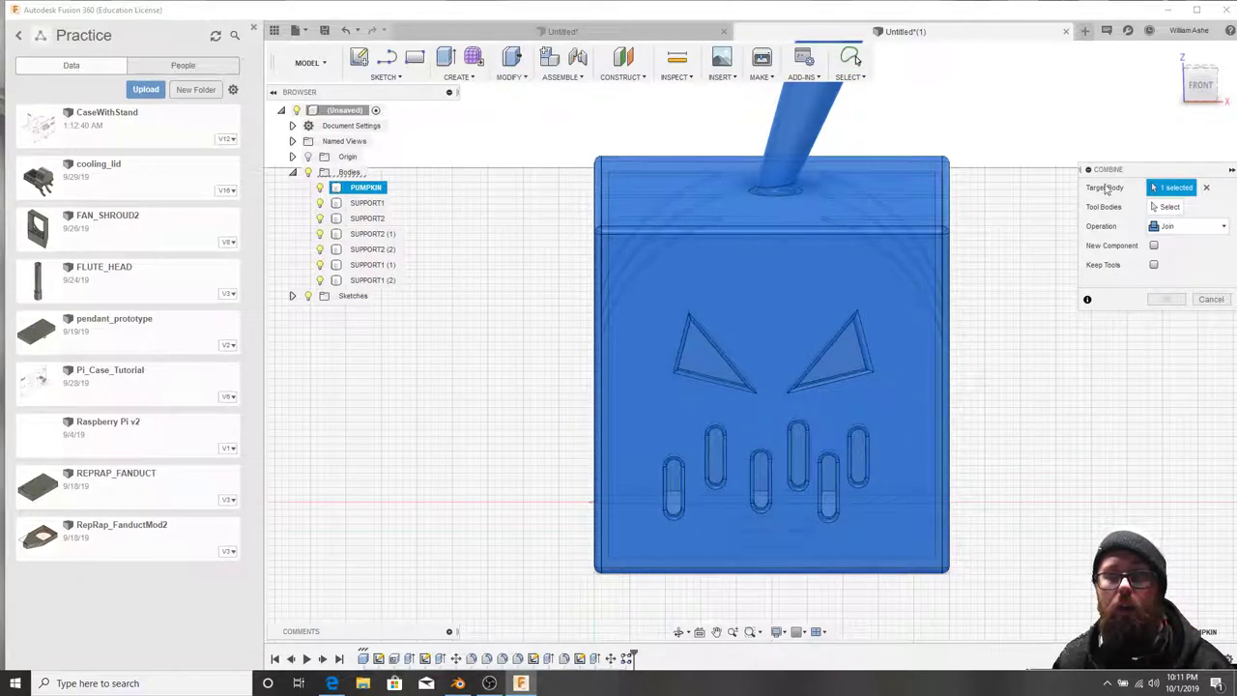
left_click(1166, 209)
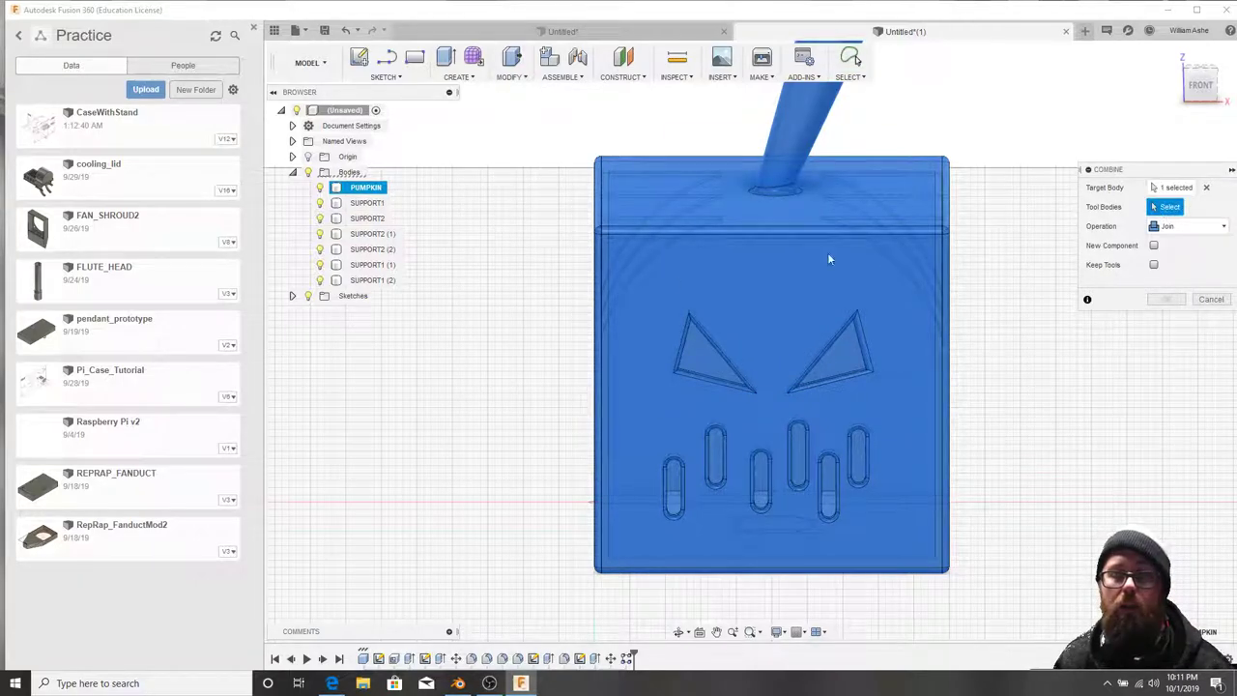
left_click(366, 203)
left_click(369, 218)
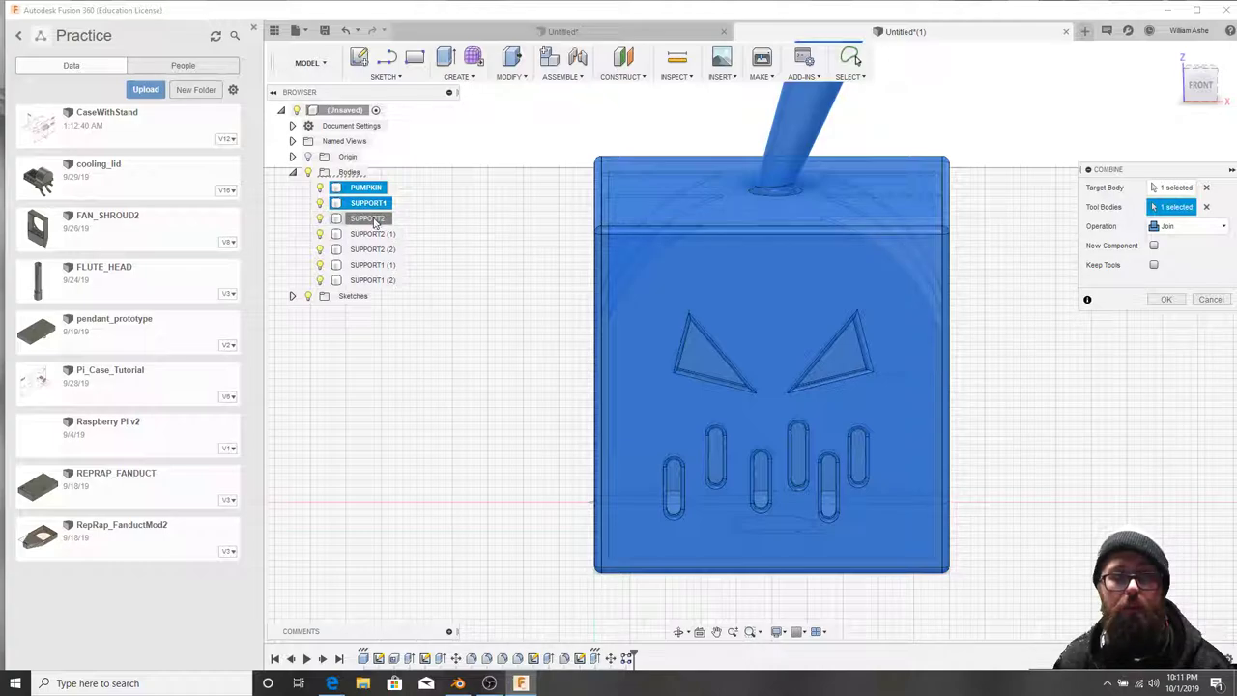
left_click(371, 234)
left_click(372, 250)
left_click(373, 264)
left_click(373, 281)
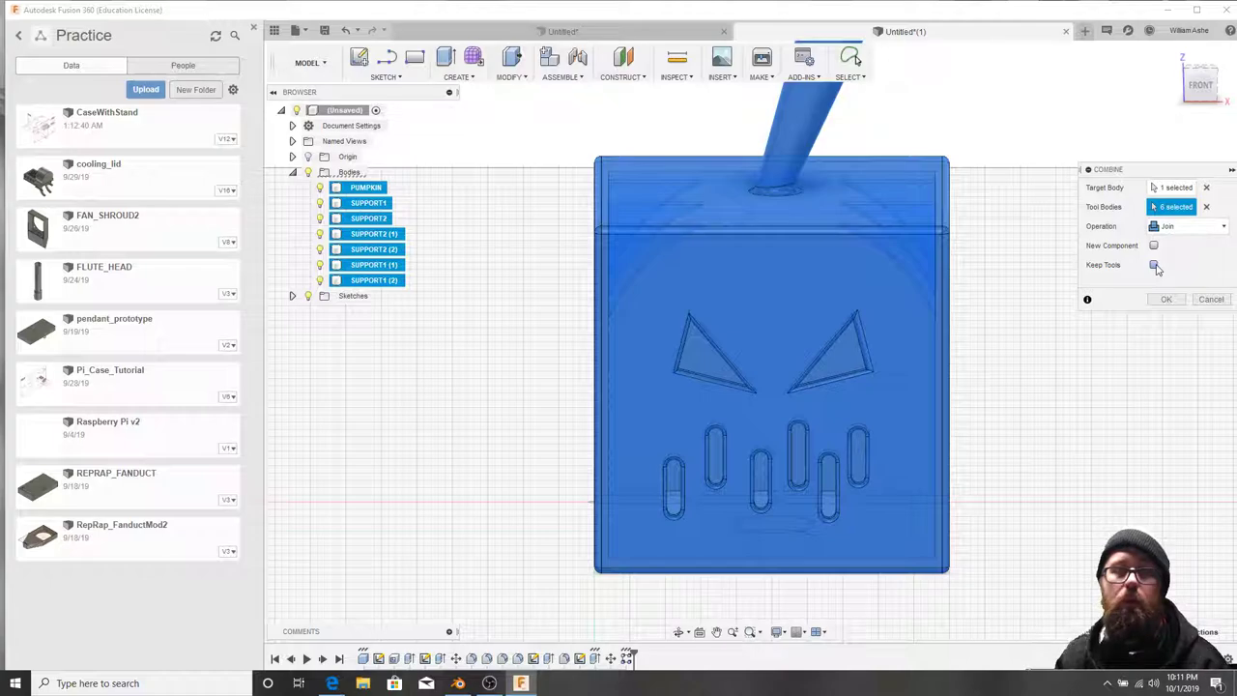
left_click(1166, 300)
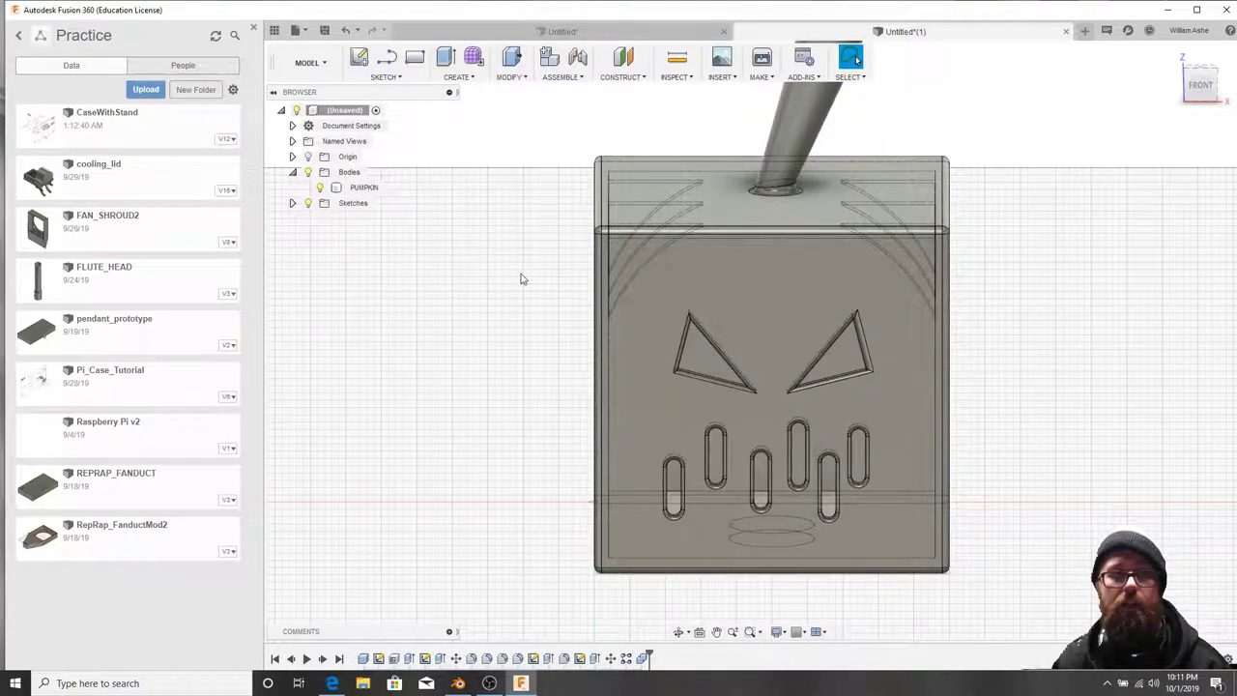
middle_click_drag(564, 307, 573, 263, "shift")
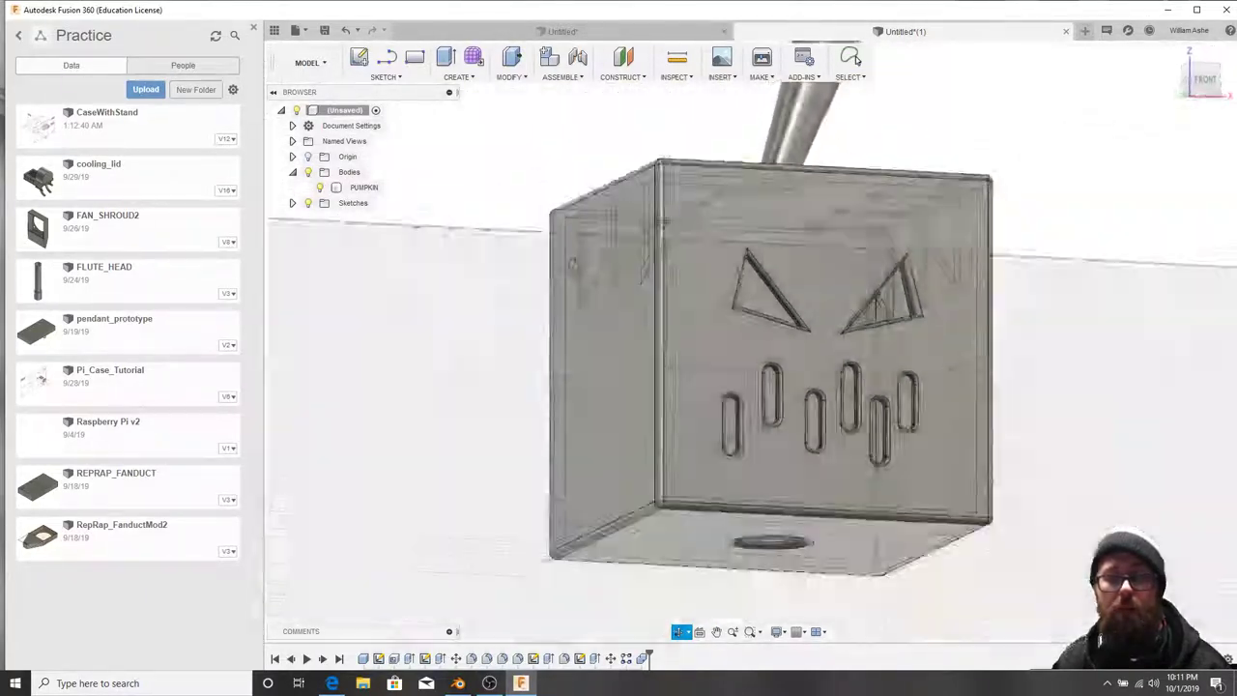
left_click_drag(665, 223, 585, 282)
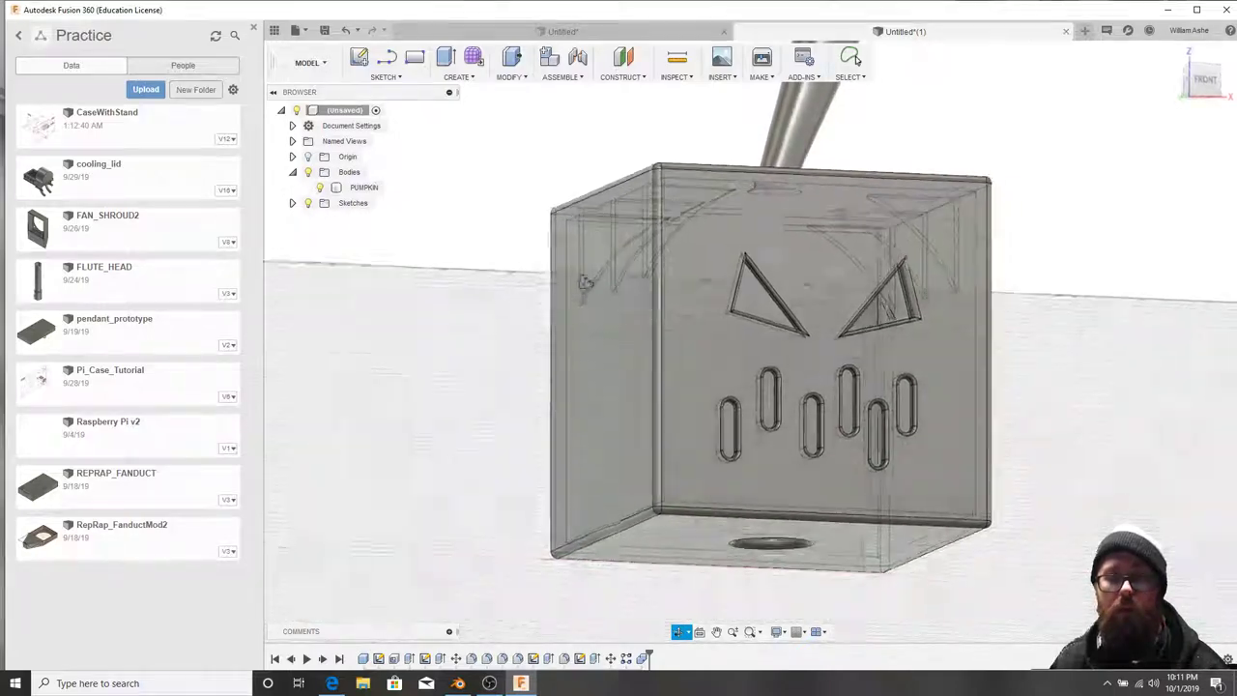
middle_click_drag(586, 283, 589, 284, "shift")
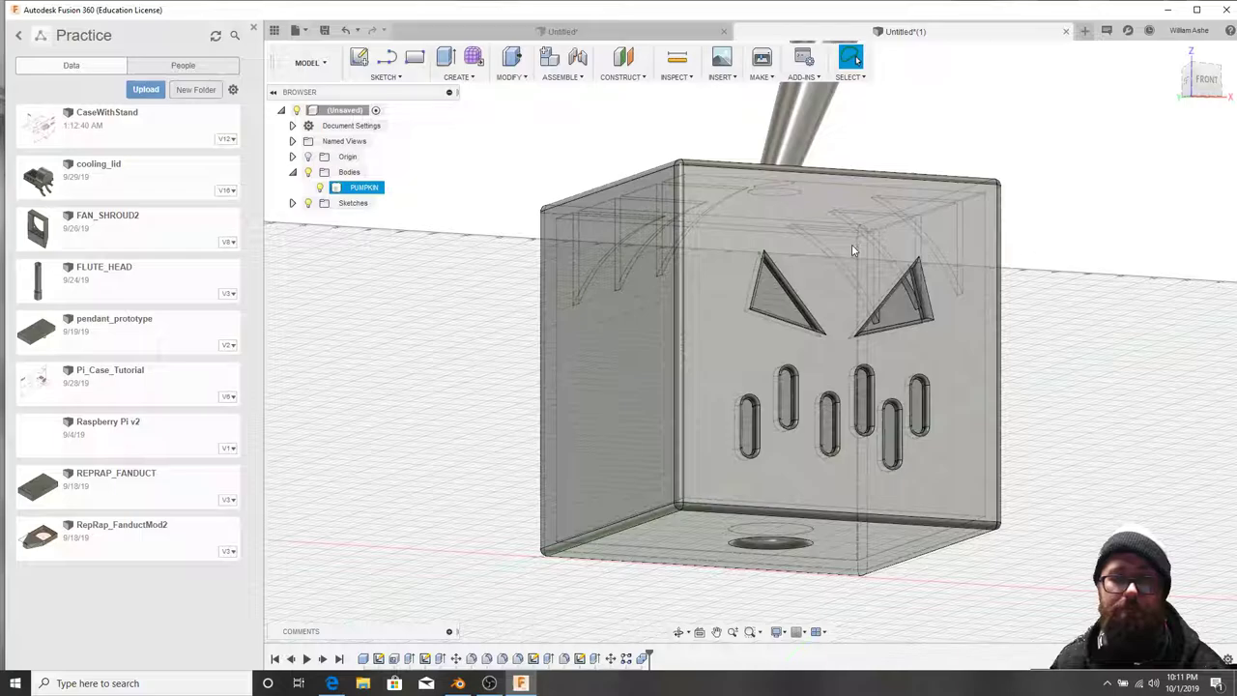
middle_click_drag(892, 324, 861, 347, "shift")
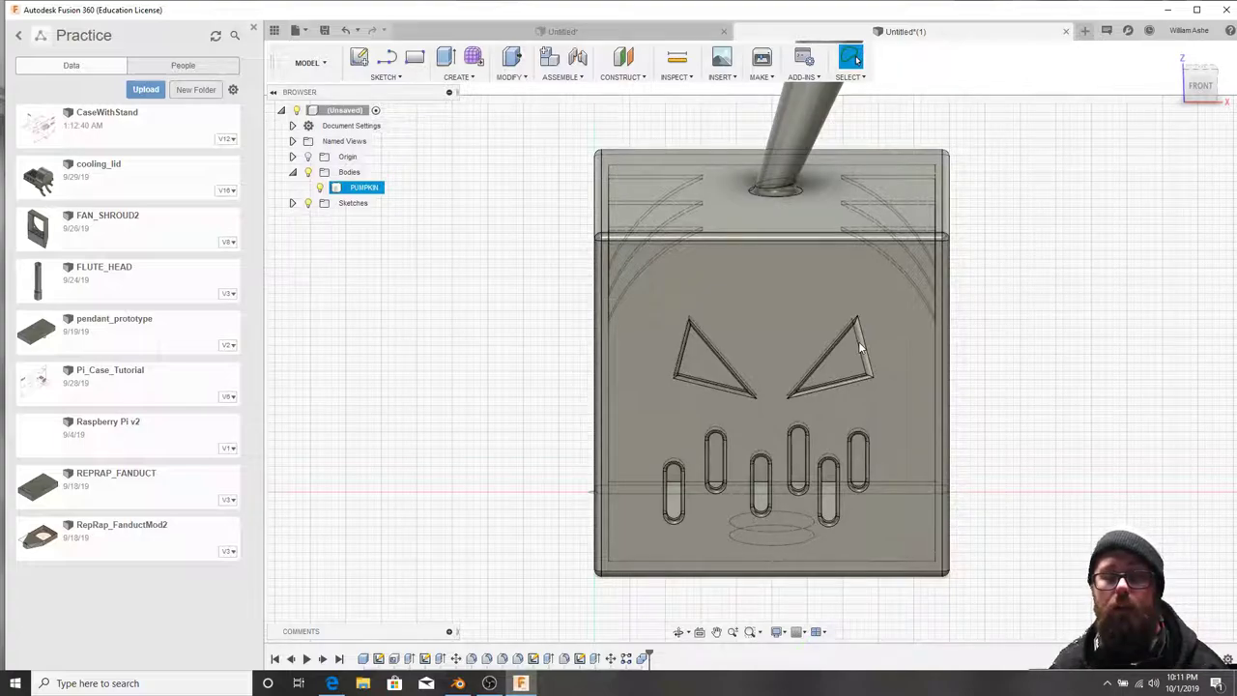
middle_click_drag(861, 348, 765, 384, "shift")
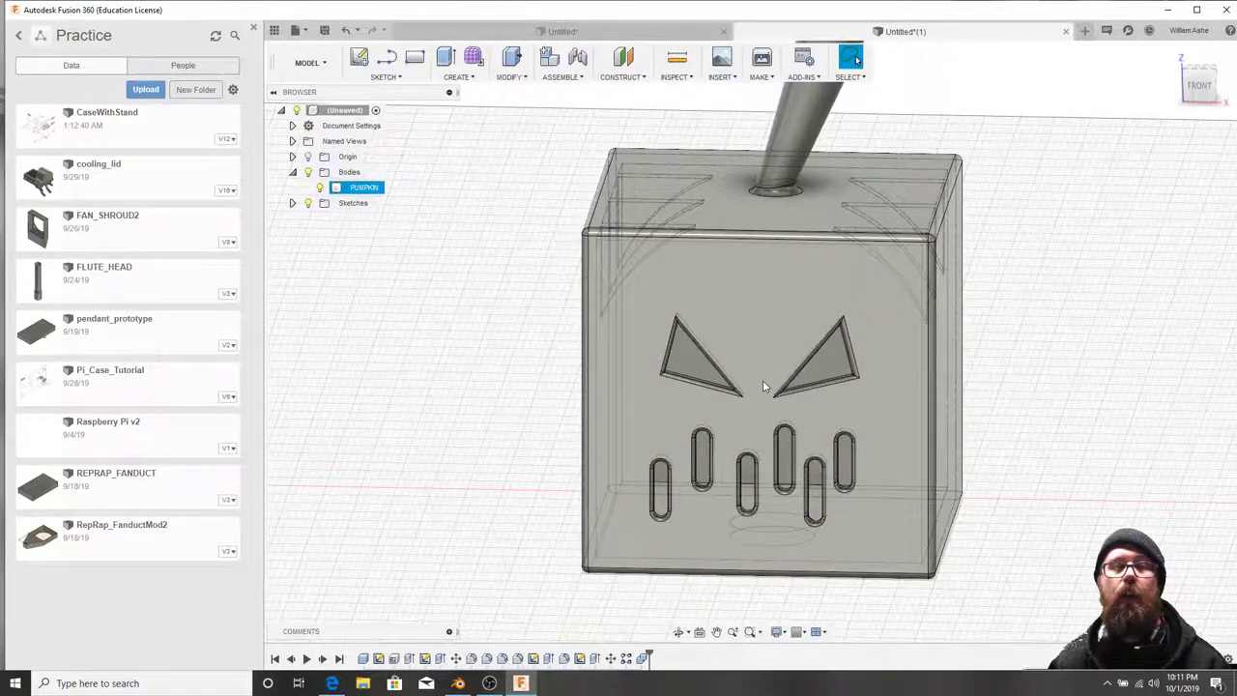